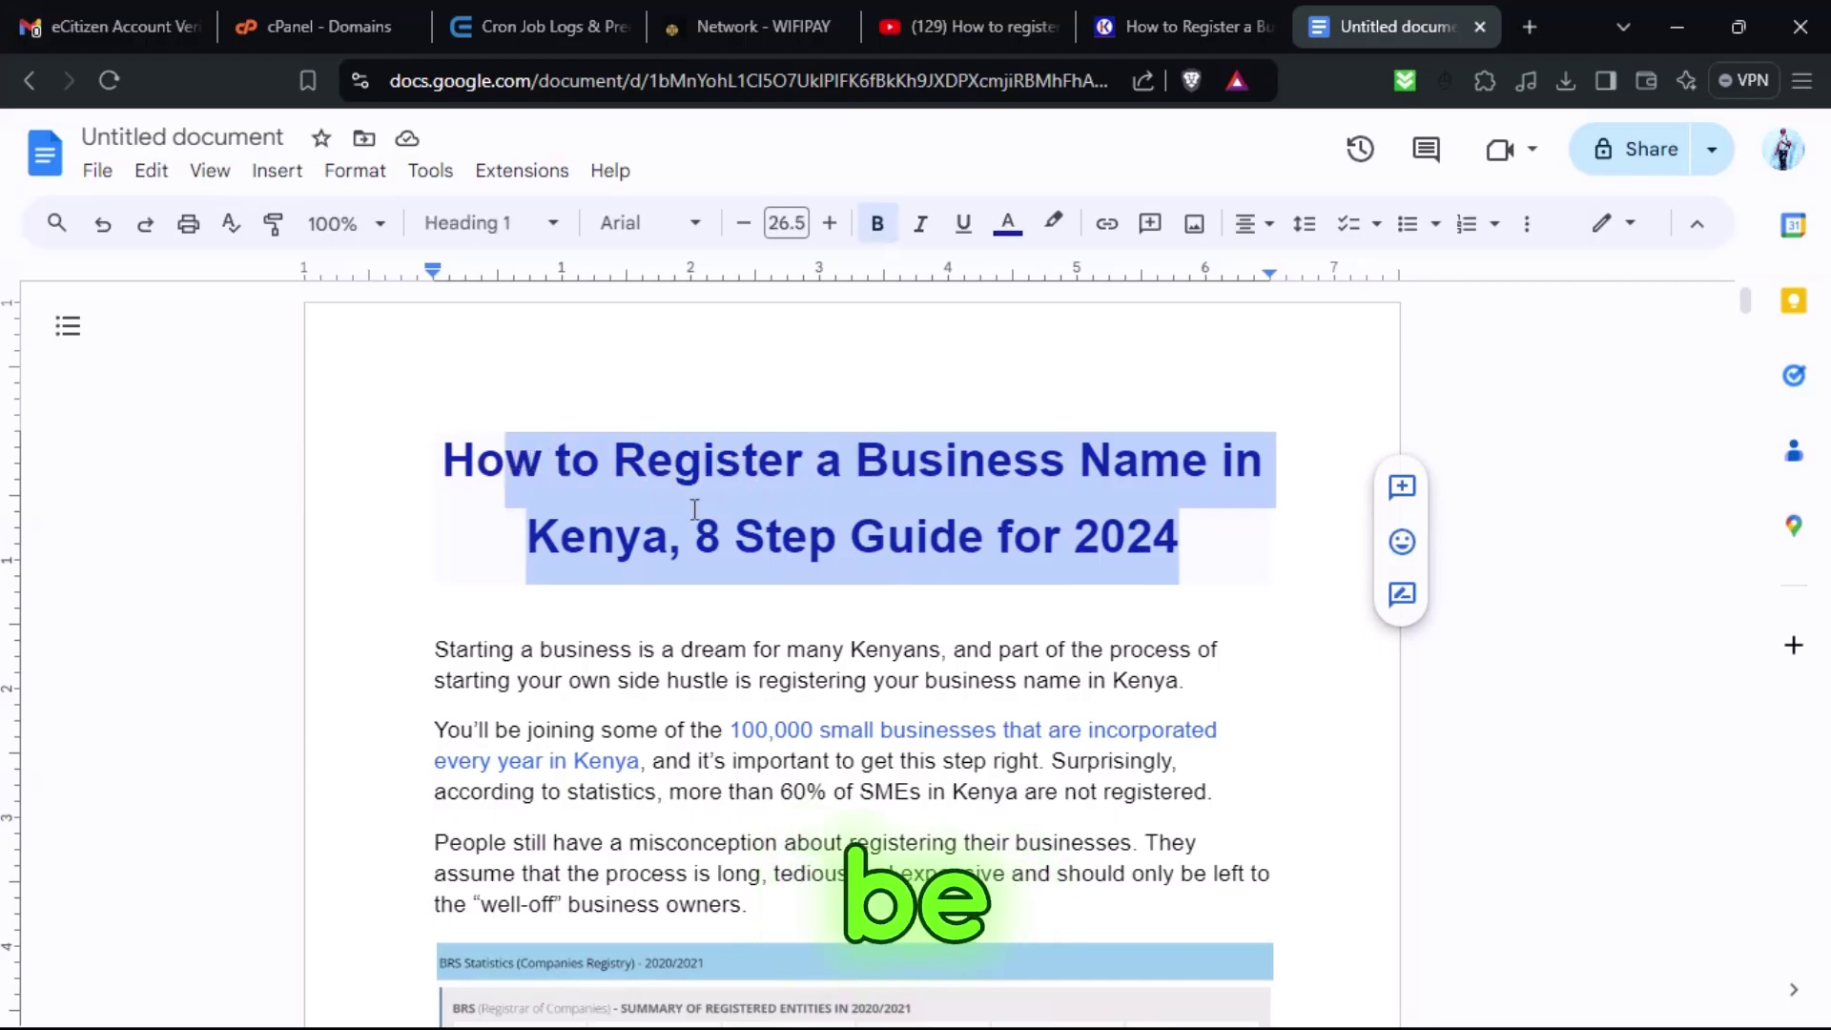
Scroll down through the registration guide from its title.
{"action": "left_click", "coordinate": [998, 536]}
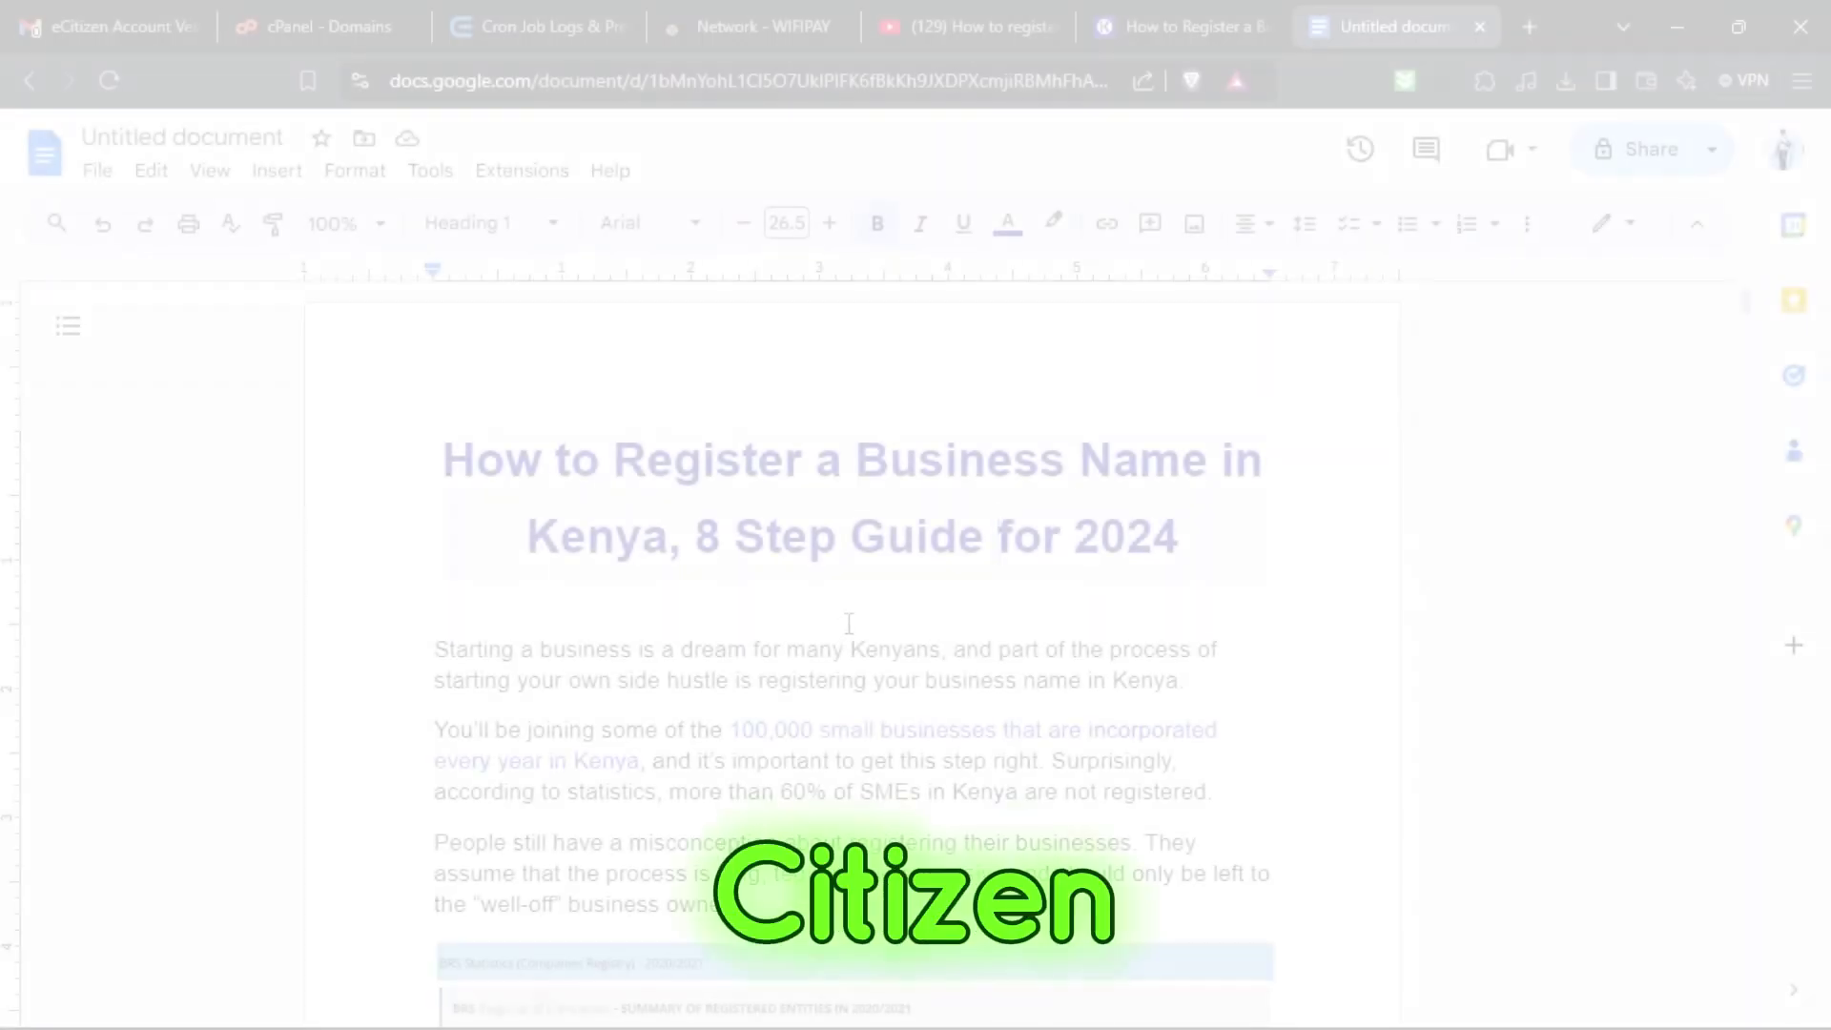
{"action": "scroll", "coordinate": [868, 587], "scroll_direction": "down", "scroll_amount": 2}
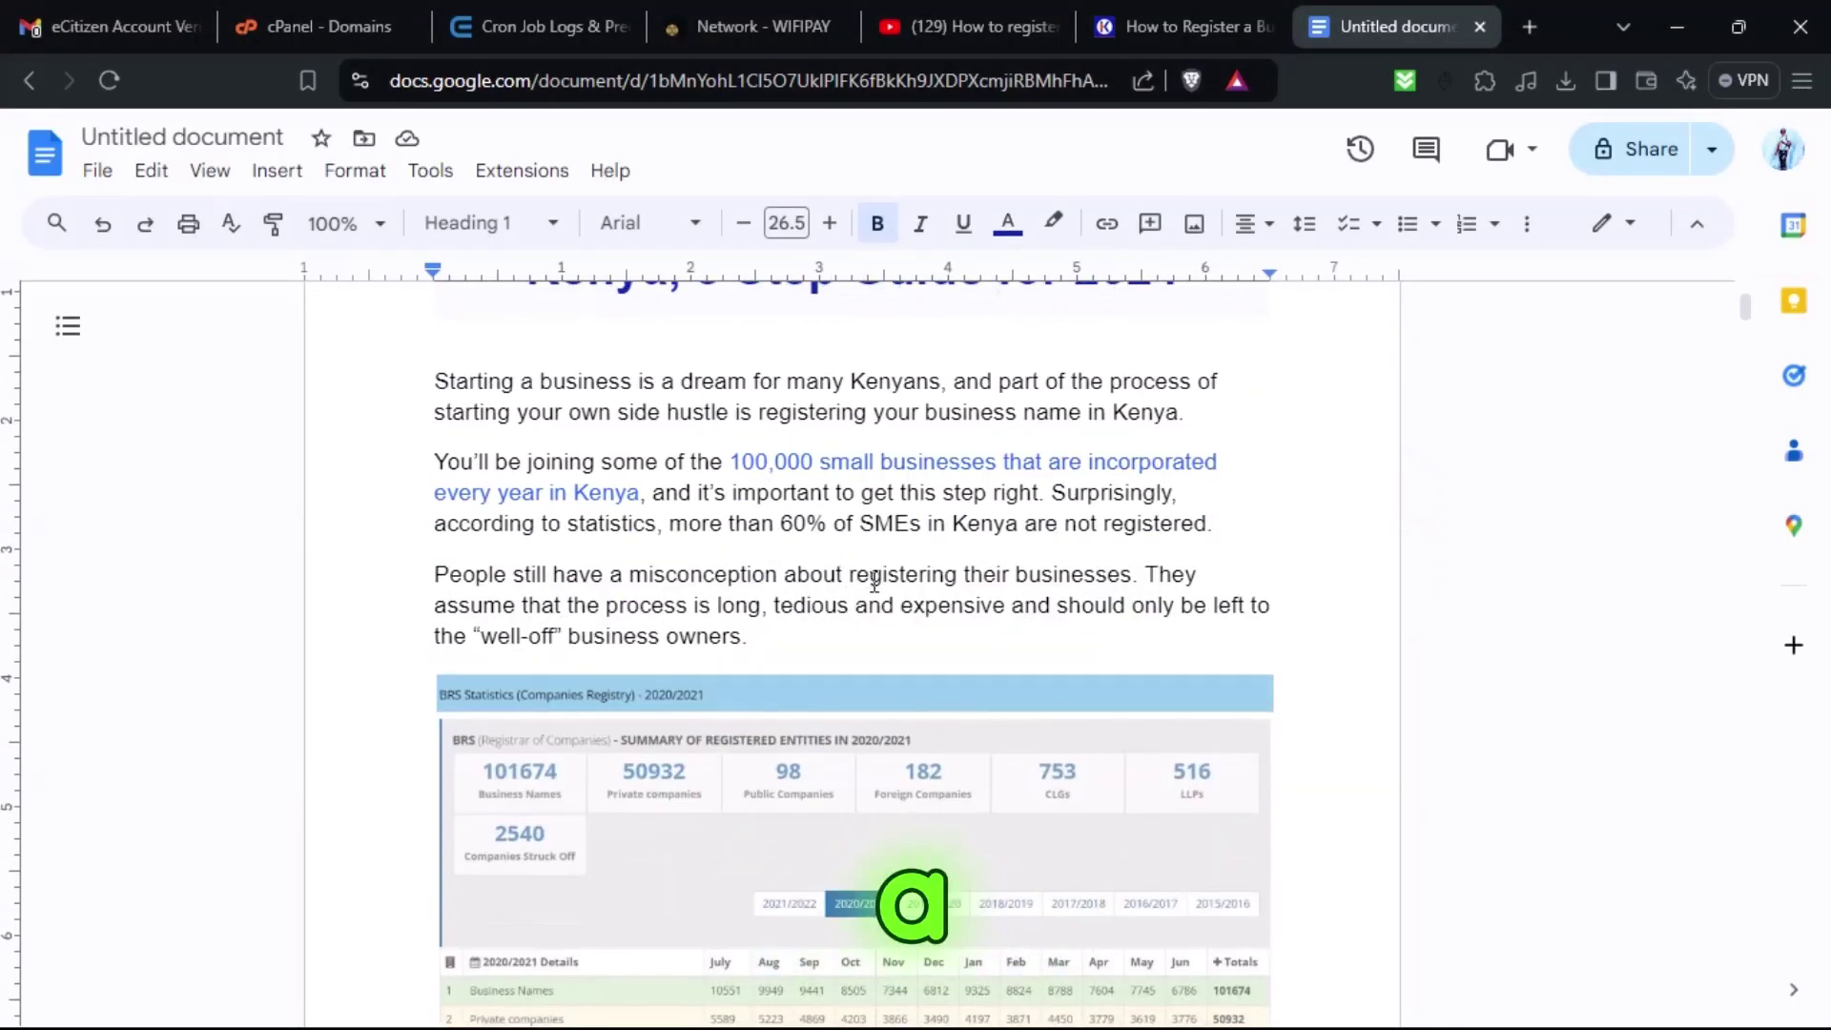
{"action": "scroll", "coordinate": [868, 592], "scroll_direction": "up", "scroll_amount": 4}
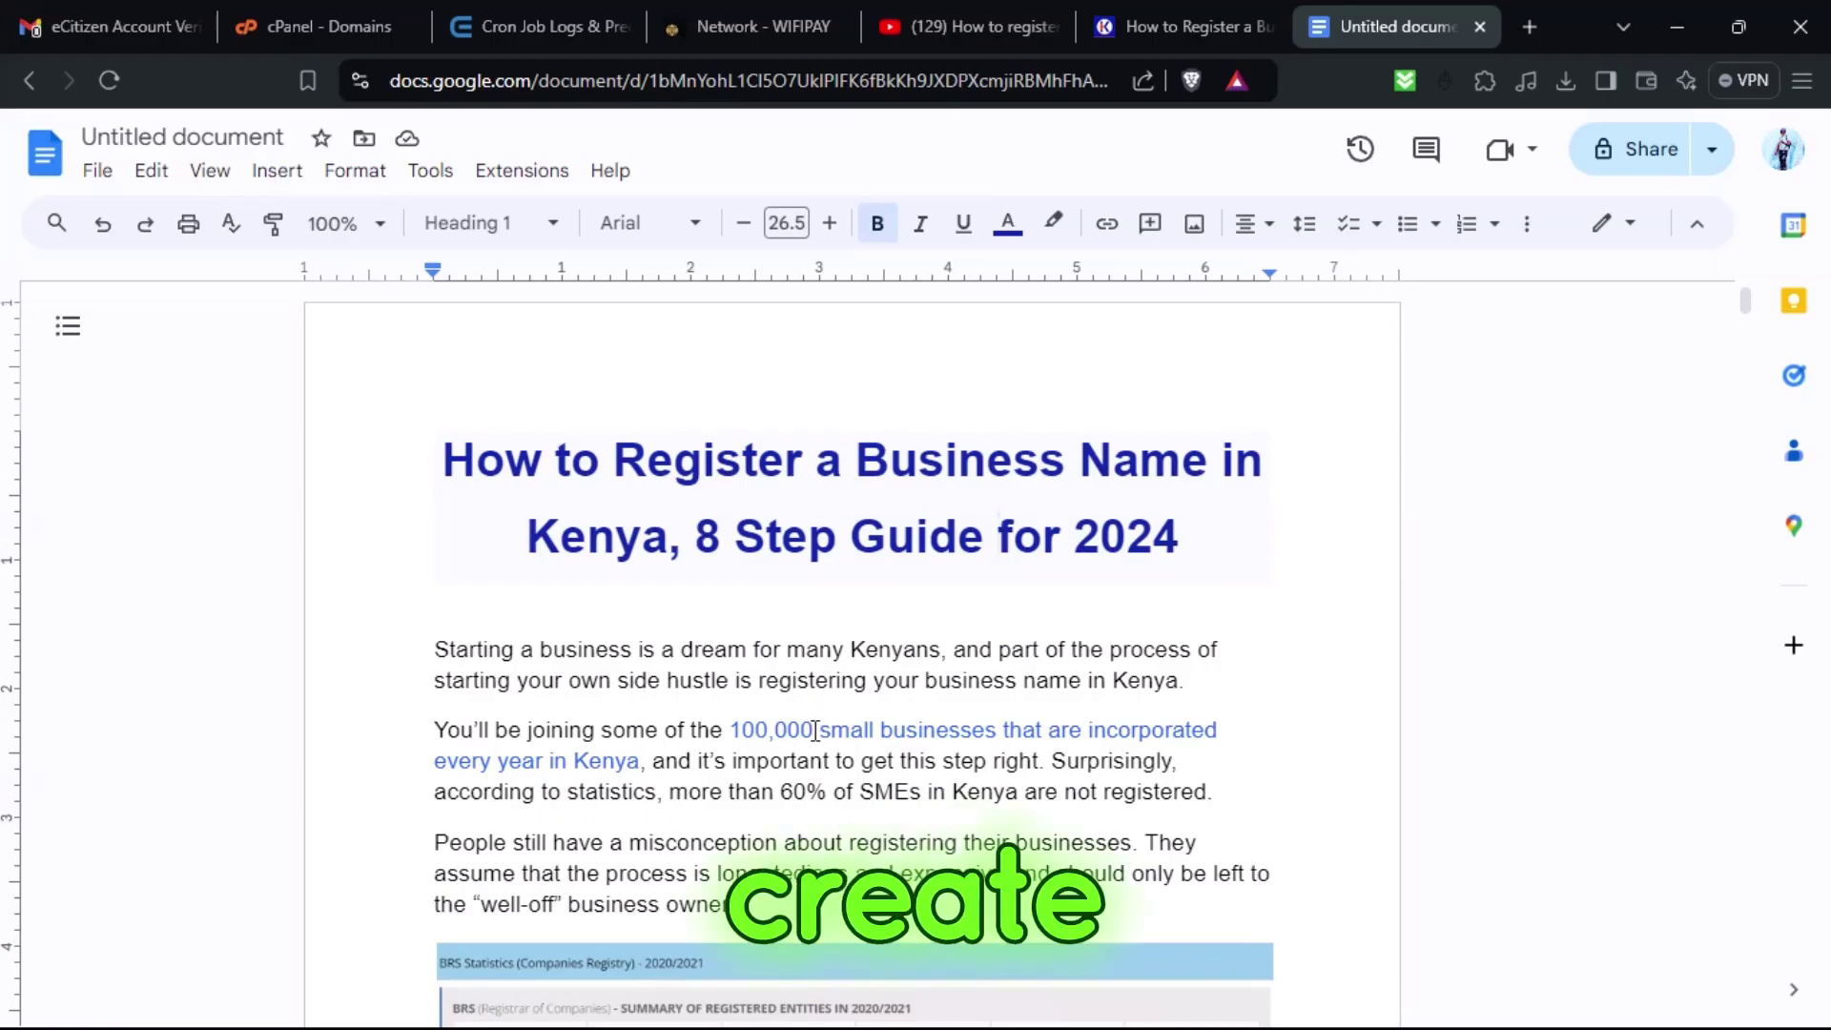
{"action": "scroll", "coordinate": [740, 741], "scroll_direction": "down", "scroll_amount": 10}
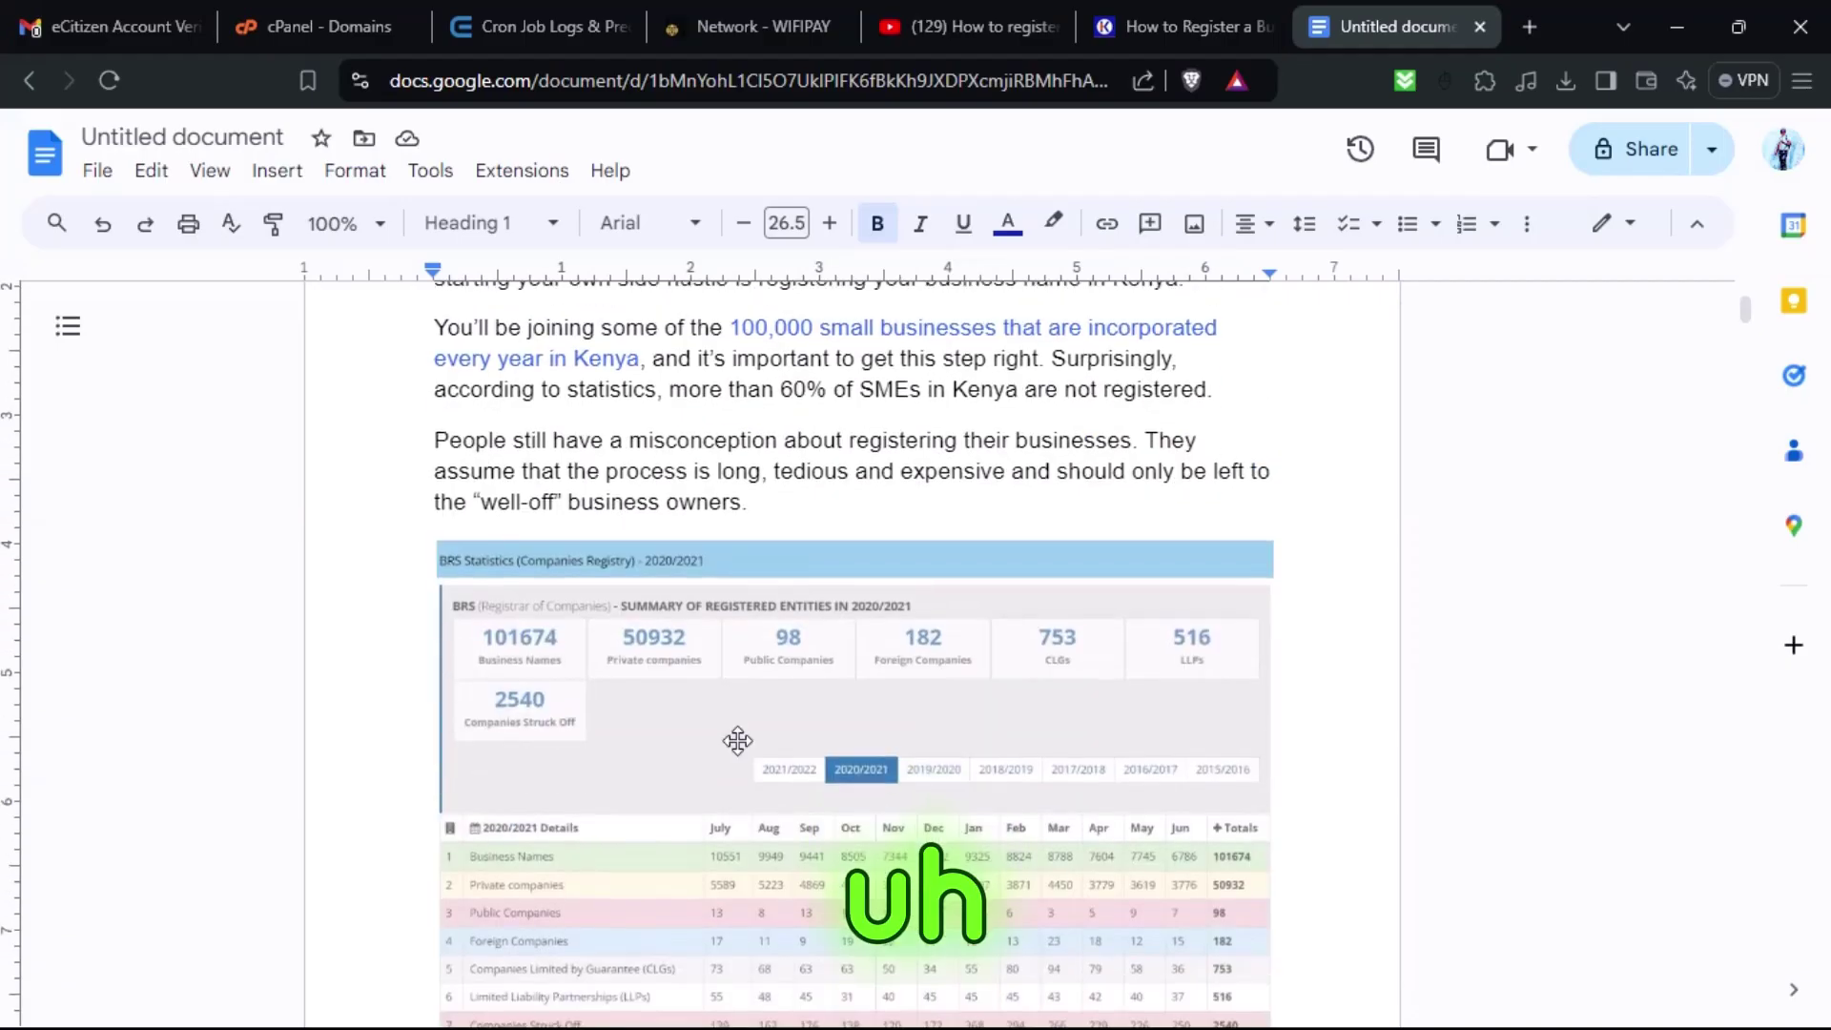
{"action": "scroll", "coordinate": [744, 739], "scroll_direction": "down", "scroll_amount": 1}
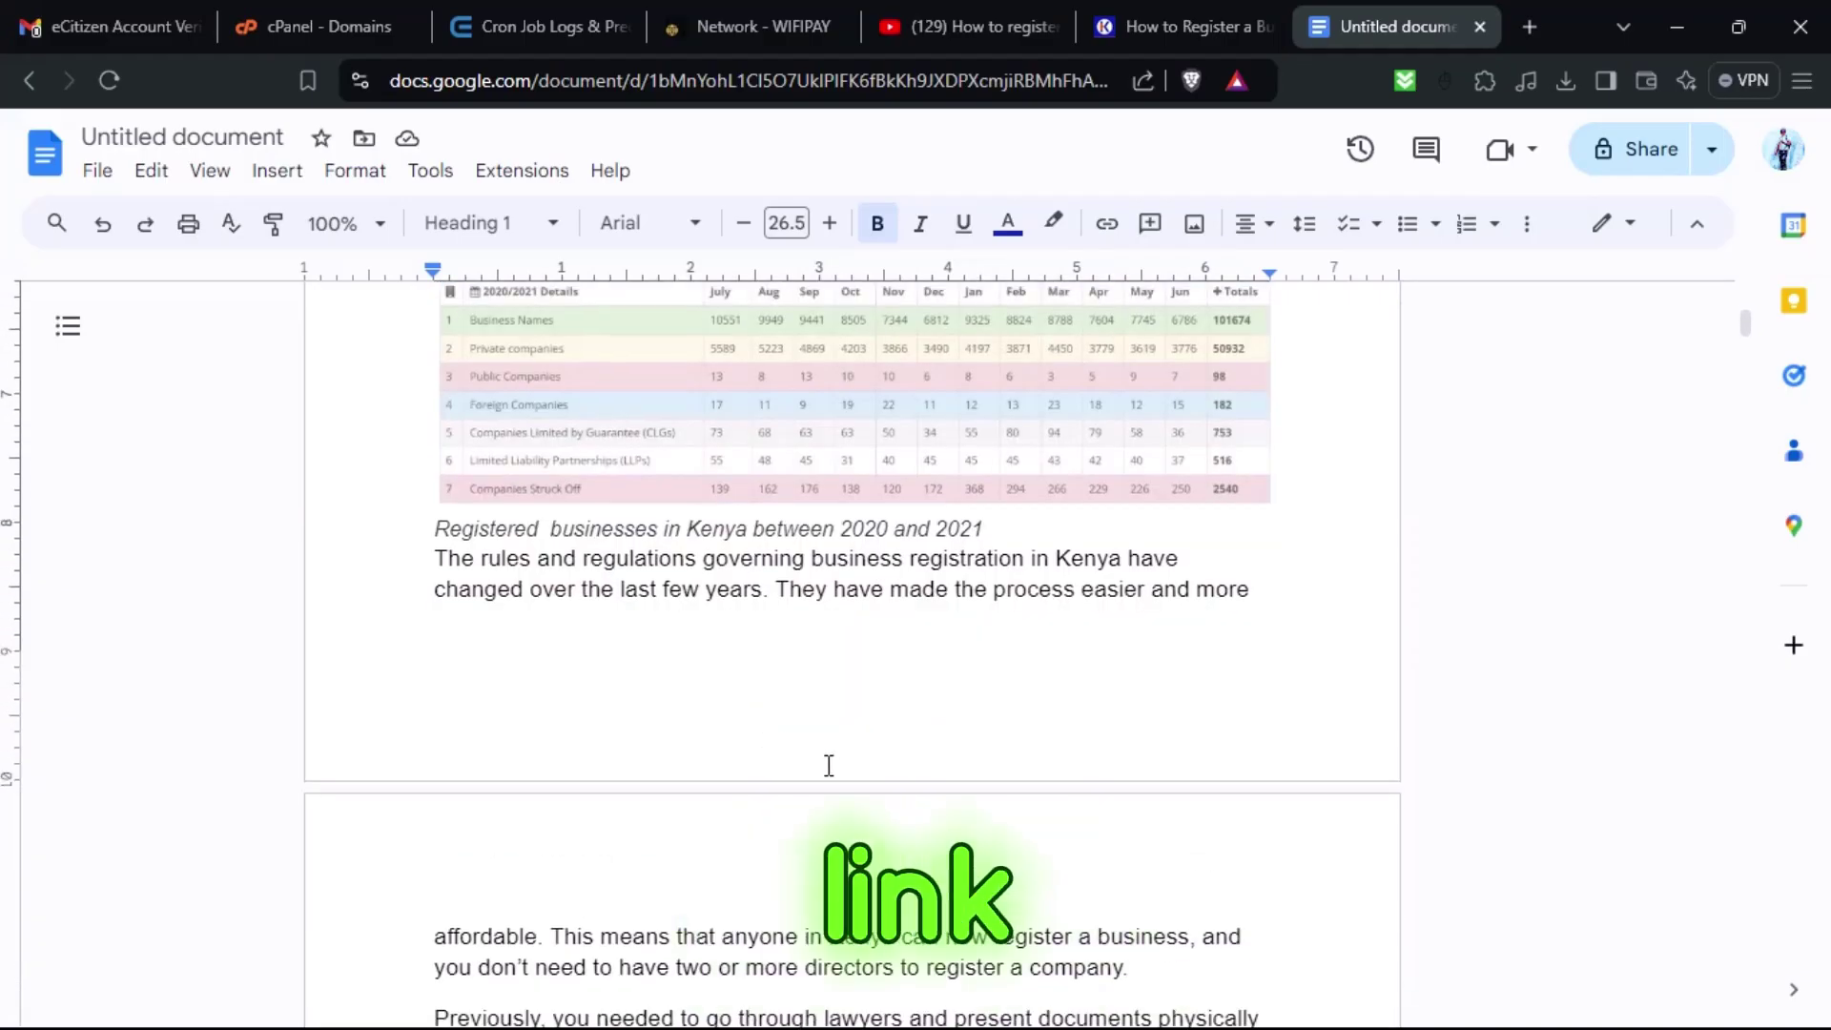
{"action": "scroll", "coordinate": [829, 766], "scroll_direction": "up", "scroll_amount": 12}
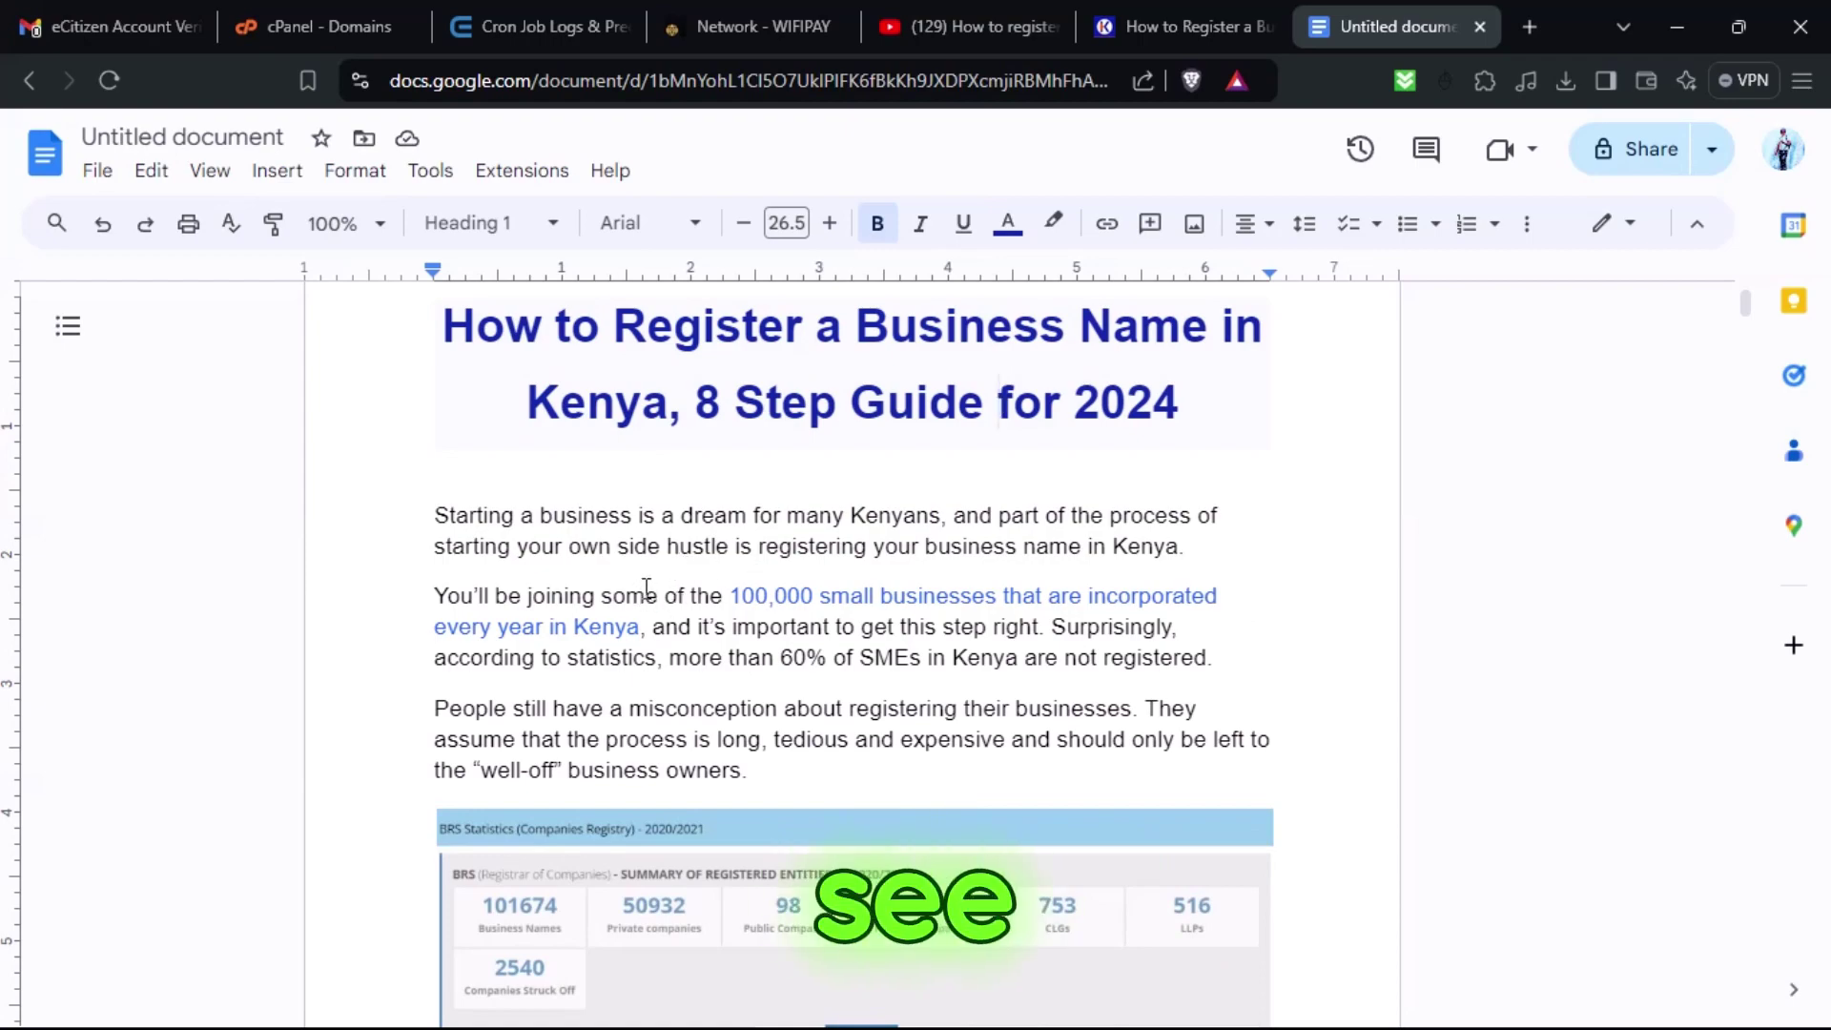
{"action": "scroll", "coordinate": [647, 588], "scroll_direction": "down", "scroll_amount": 12}
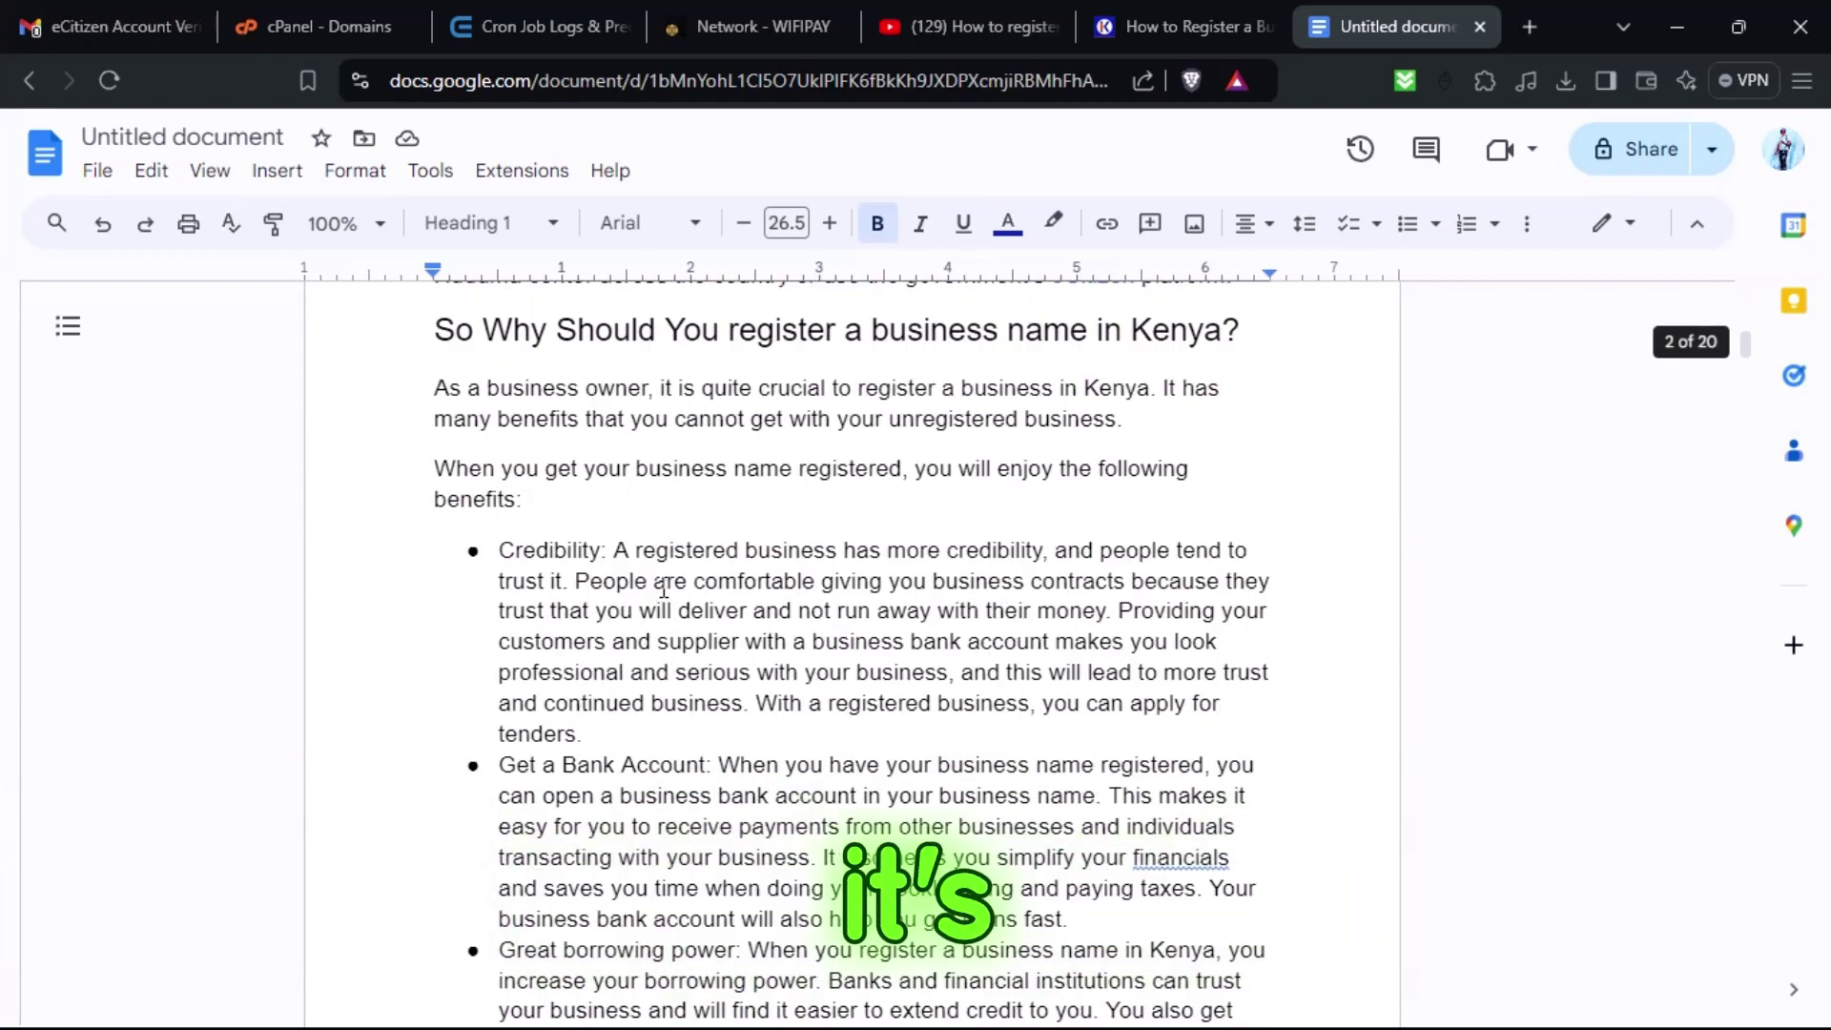
{"action": "scroll", "coordinate": [673, 580], "scroll_direction": "down", "scroll_amount": 3}
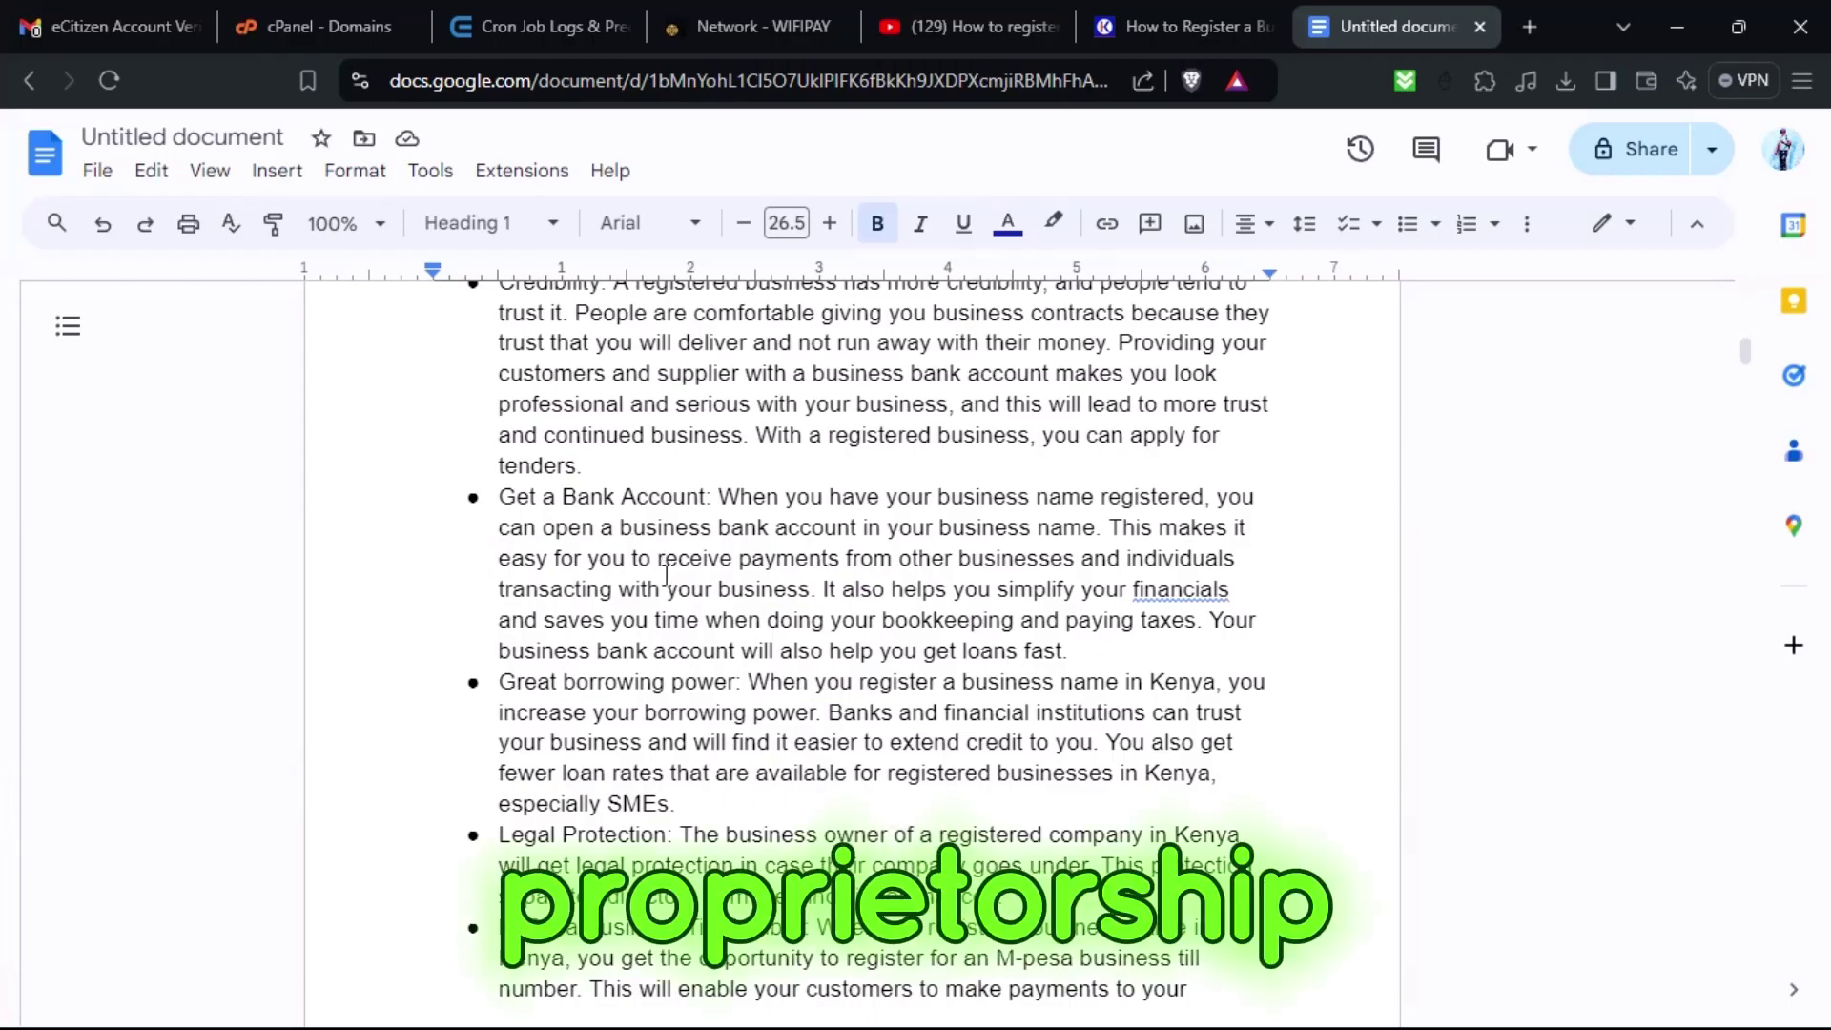
{"action": "scroll", "coordinate": [667, 574], "scroll_direction": "down", "scroll_amount": 9}
{"action": "scroll", "coordinate": [671, 571], "scroll_direction": "down", "scroll_amount": 2}
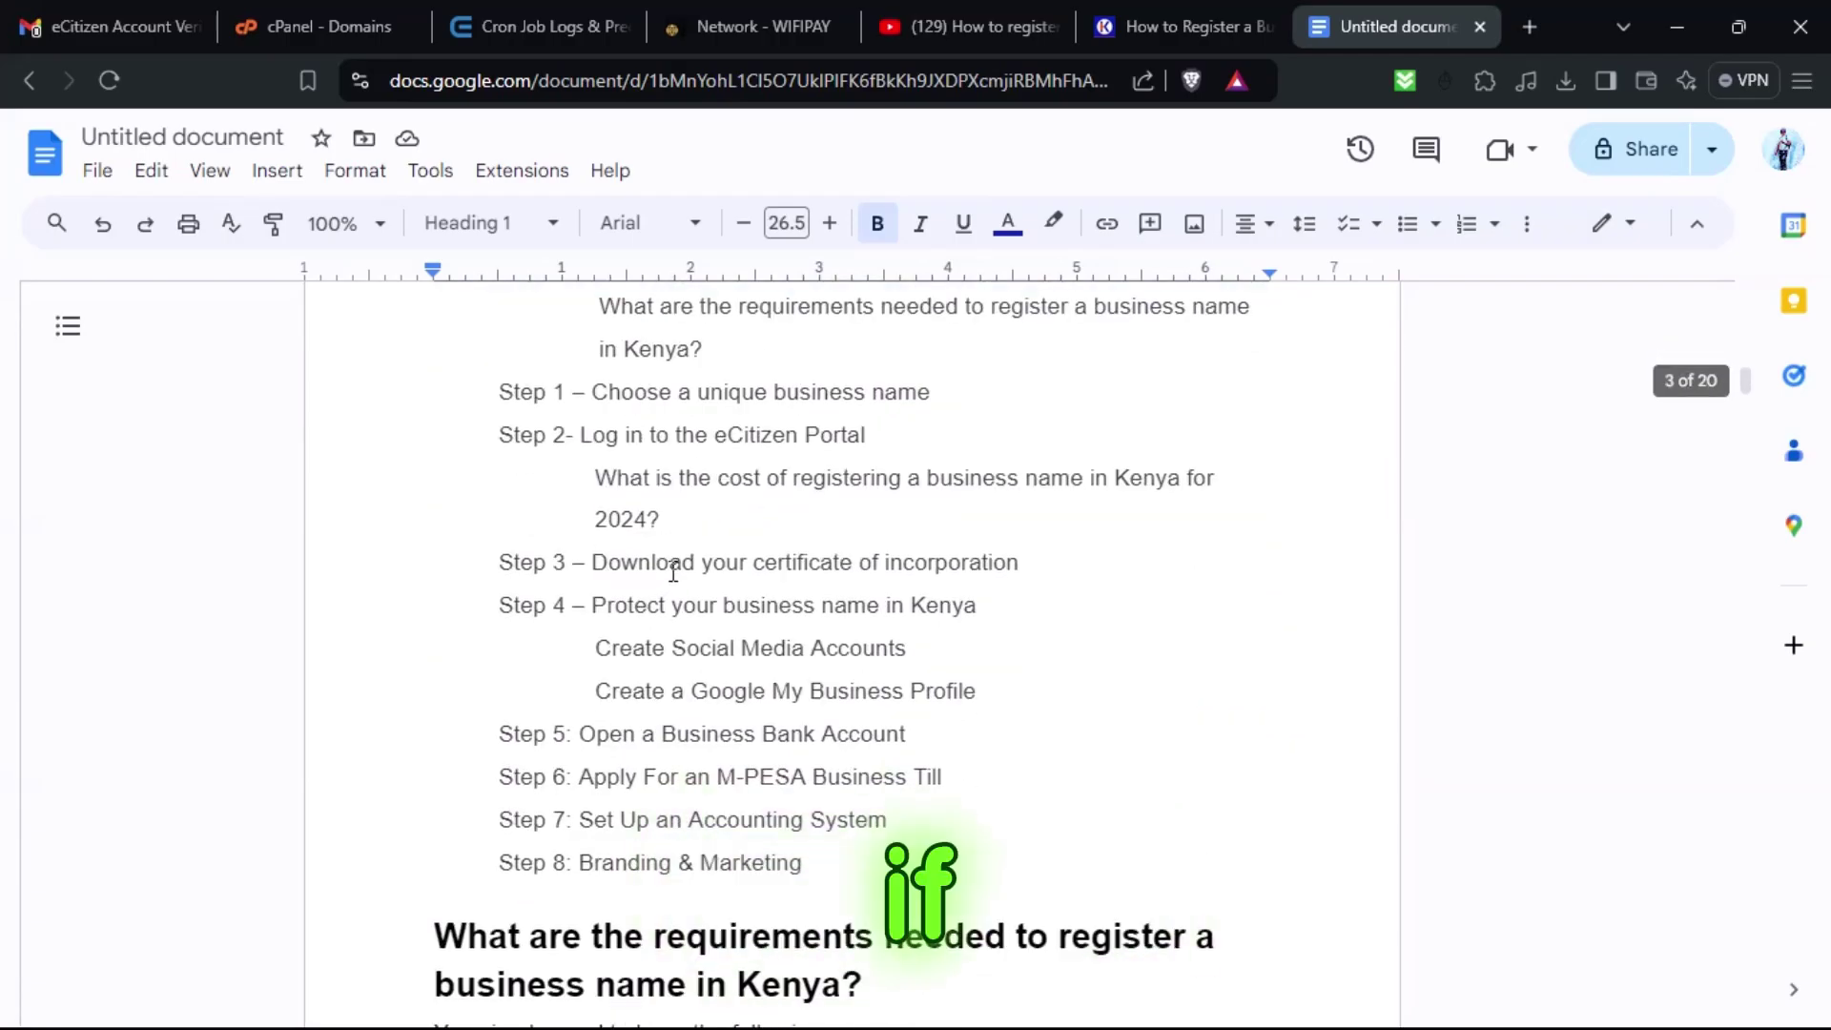
{"action": "scroll", "coordinate": [674, 568], "scroll_direction": "down", "scroll_amount": 2}
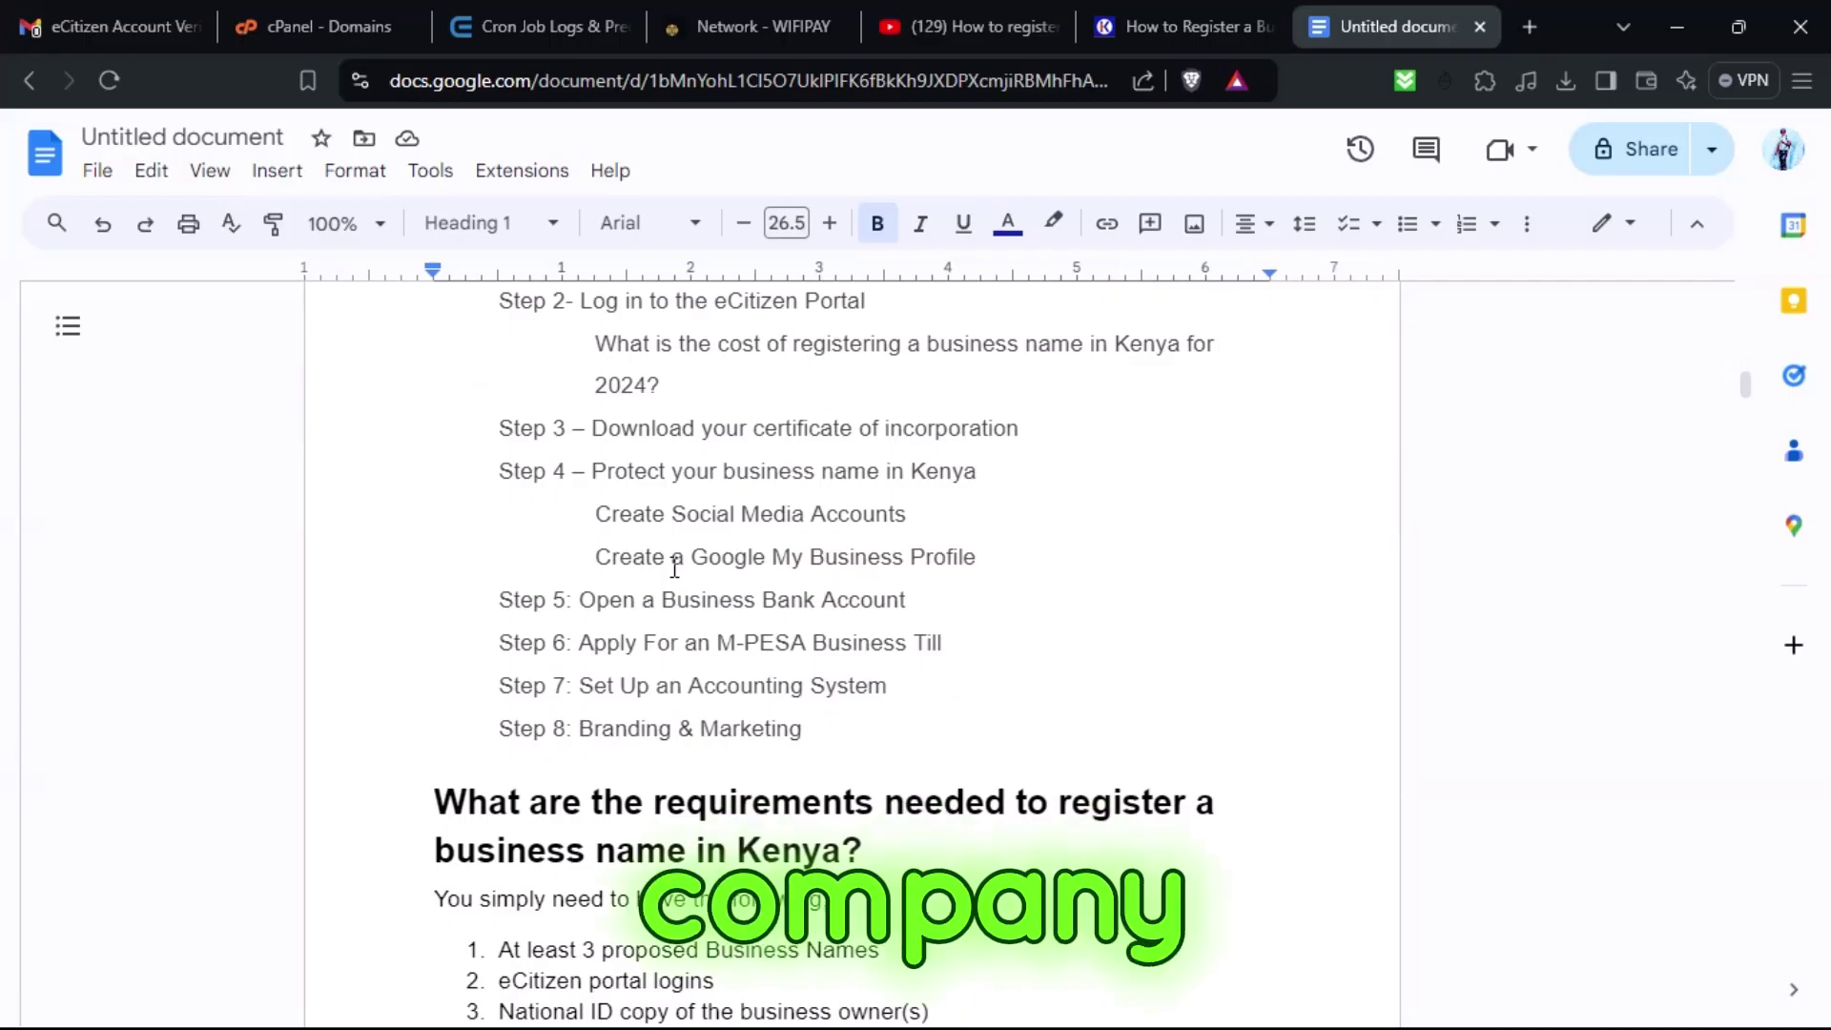
{"action": "scroll", "coordinate": [674, 567], "scroll_direction": "down", "scroll_amount": 2}
{"action": "scroll", "coordinate": [661, 576], "scroll_direction": "down", "scroll_amount": 8}
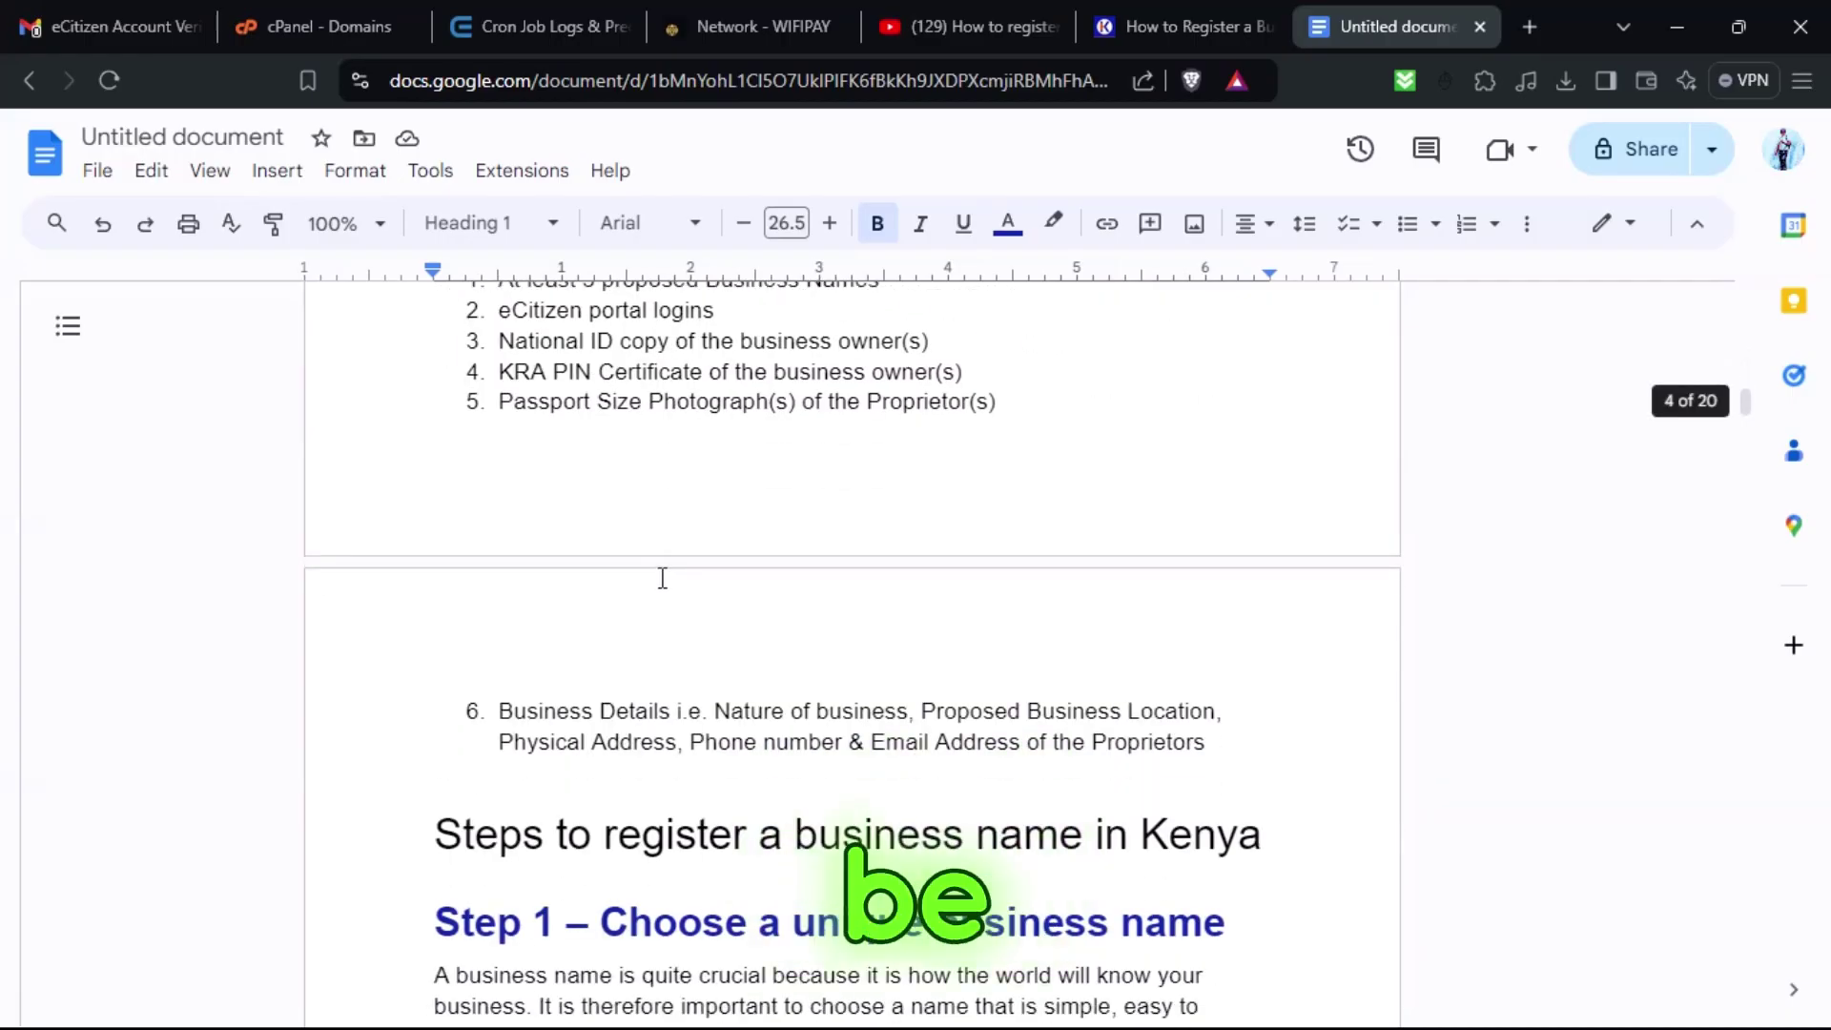
{"action": "scroll", "coordinate": [745, 683], "scroll_direction": "up", "scroll_amount": 6}
Highlight the five-item requirements list and the Step 1 and Step 2 headings while reading.
{"action": "left_click_drag", "start_coordinate": [997, 806], "coordinate": [438, 683]}
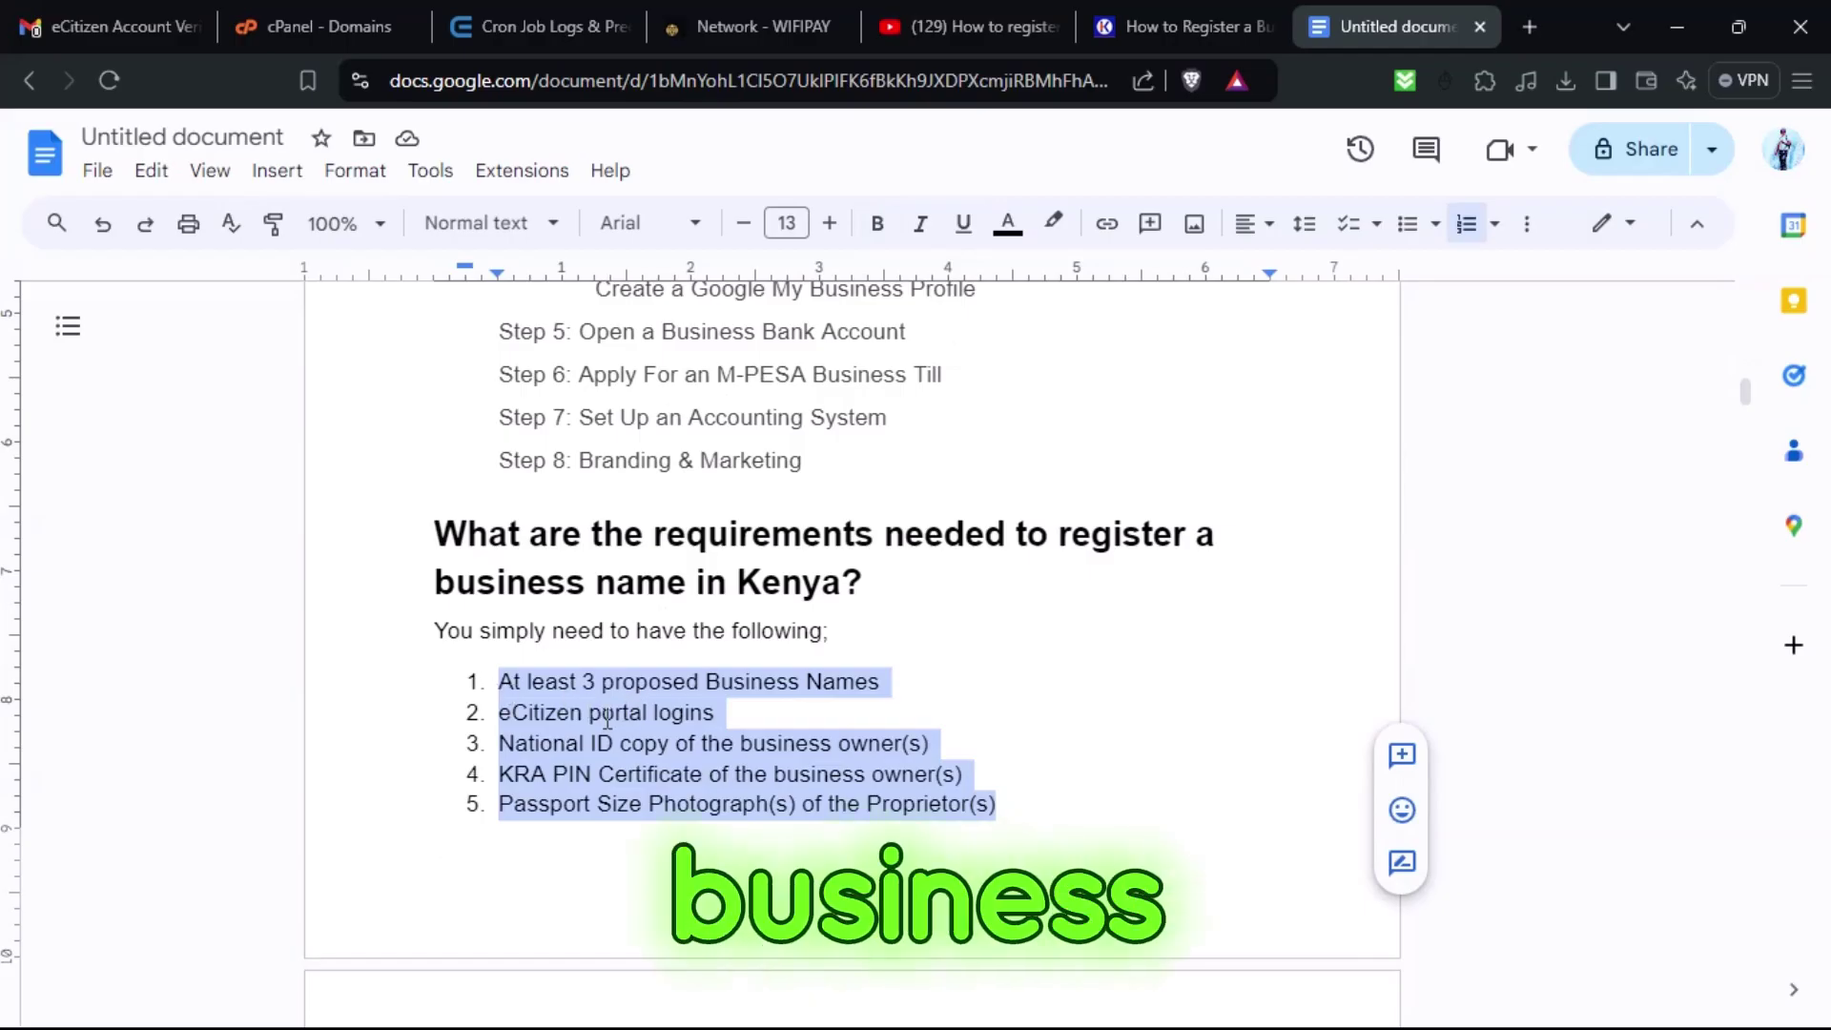
{"action": "scroll", "coordinate": [589, 716], "scroll_direction": "down", "scroll_amount": 4}
{"action": "scroll", "coordinate": [572, 717], "scroll_direction": "down", "scroll_amount": 2}
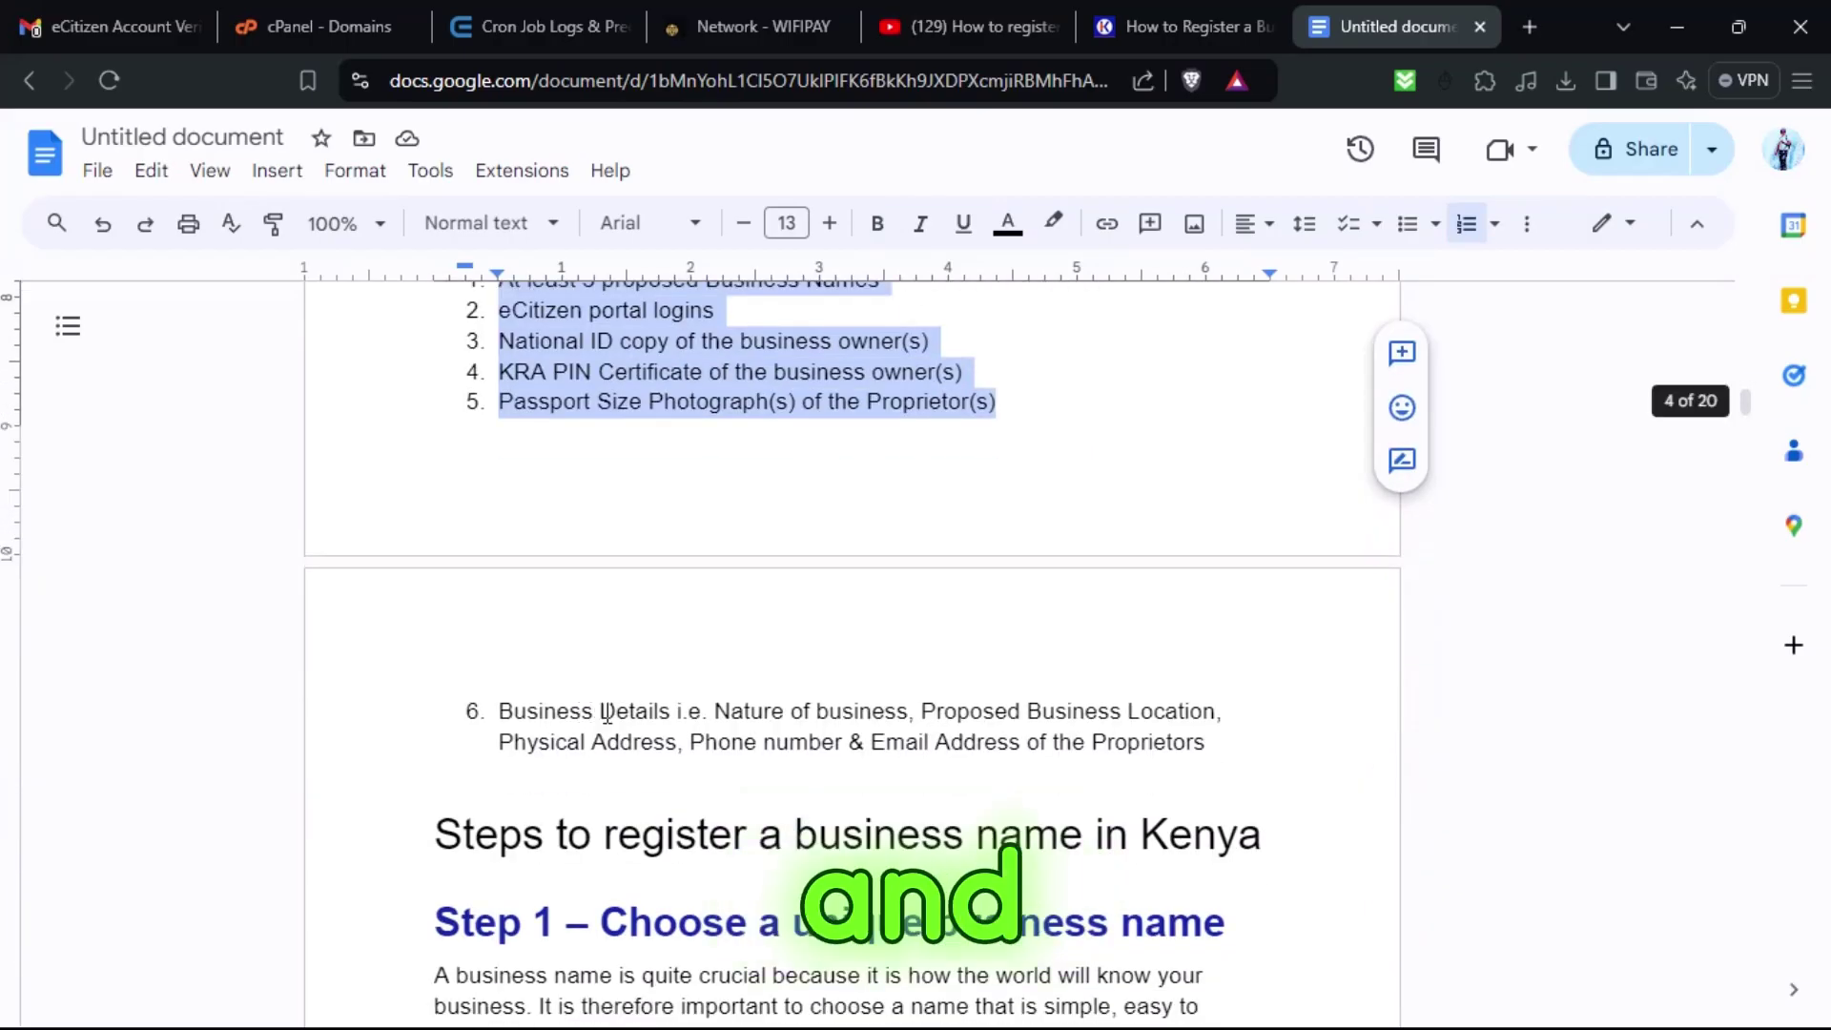
{"action": "scroll", "coordinate": [585, 715], "scroll_direction": "down", "scroll_amount": 4}
{"action": "left_click_drag", "start_coordinate": [434, 654], "coordinate": [1230, 696]}
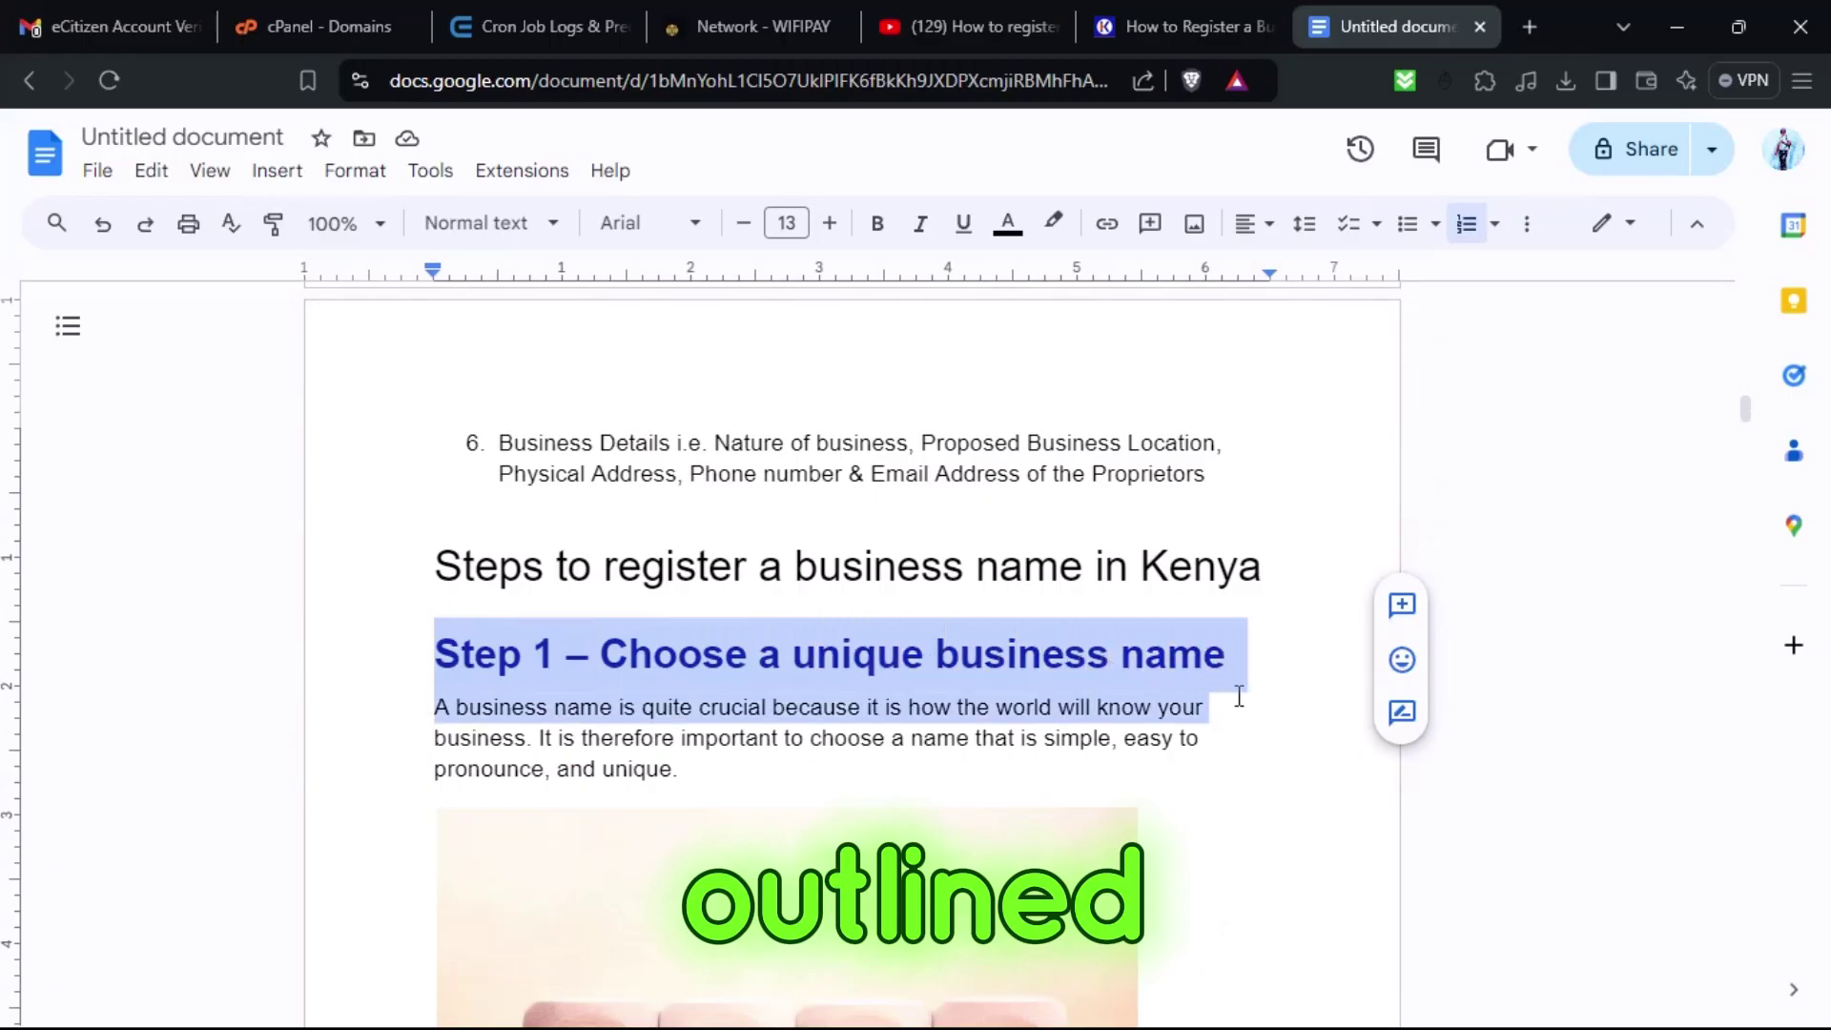
{"action": "left_click", "coordinate": [940, 669]}
{"action": "scroll", "coordinate": [908, 703], "scroll_direction": "down", "scroll_amount": 8}
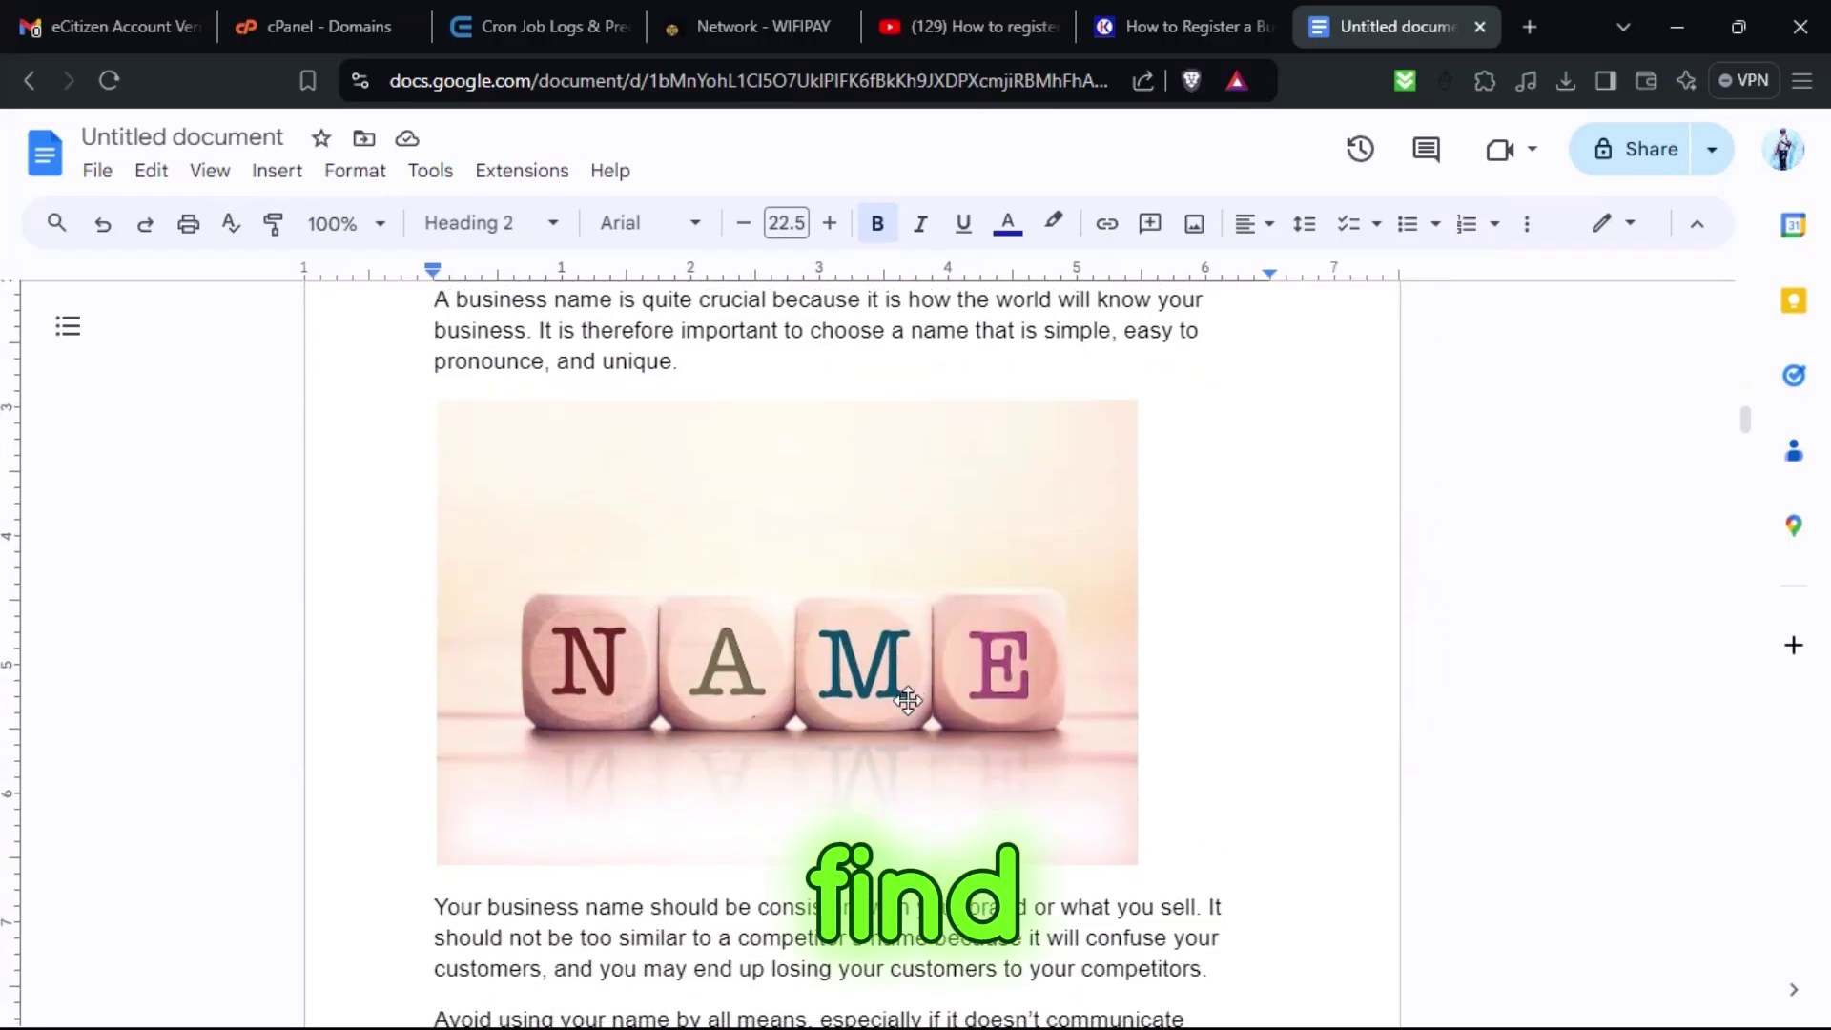
{"action": "scroll", "coordinate": [913, 702], "scroll_direction": "down", "scroll_amount": 6}
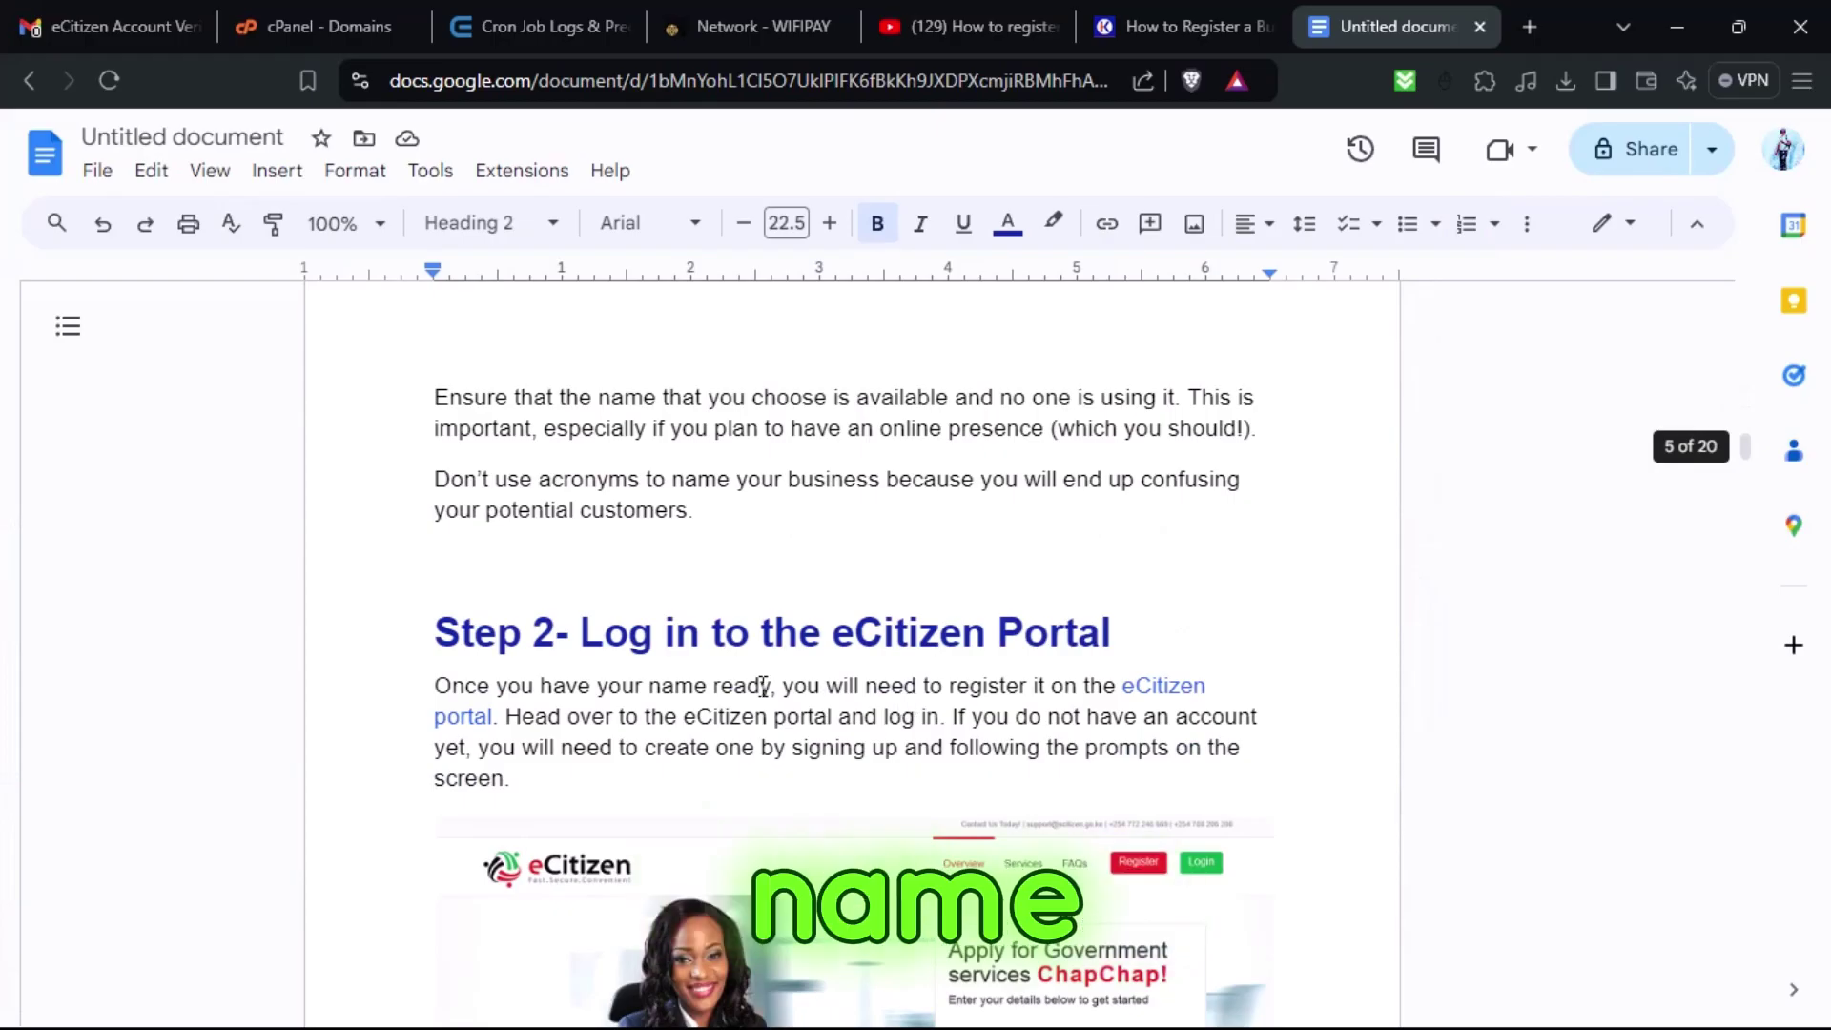
{"action": "left_click_drag", "start_coordinate": [462, 632], "coordinate": [710, 725]}
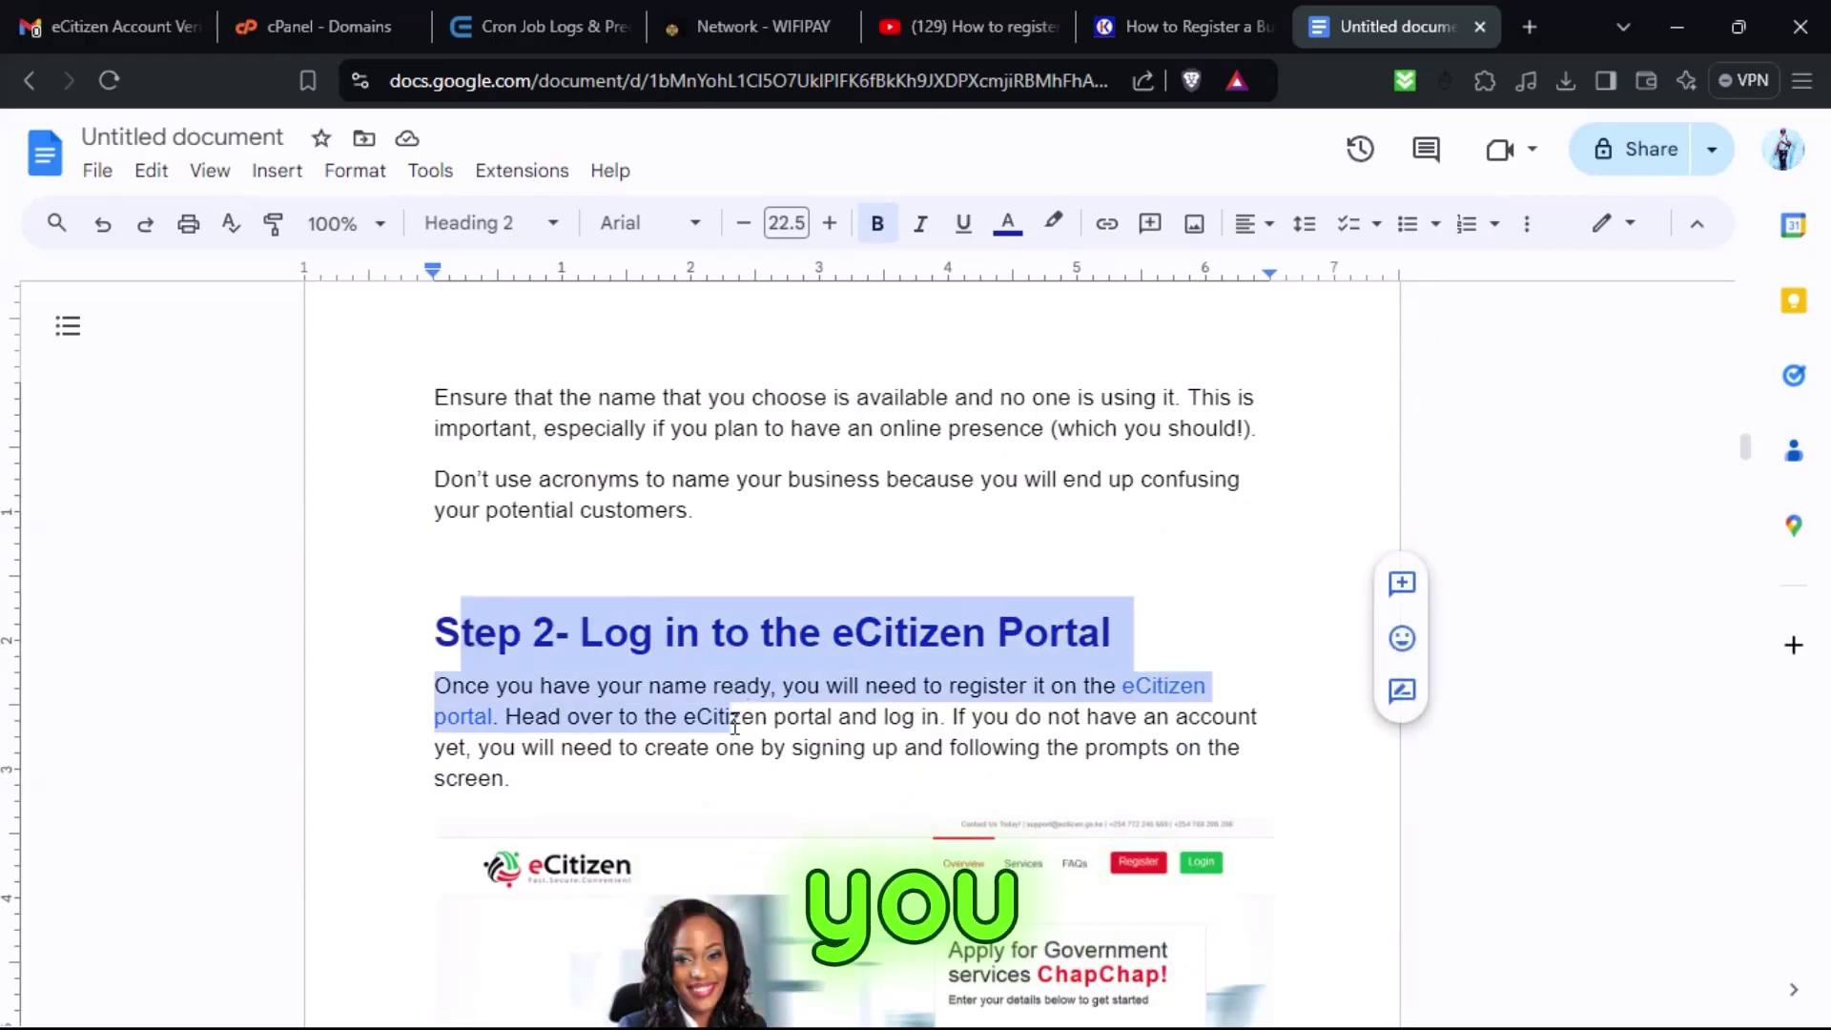
{"action": "left_click", "coordinate": [713, 723]}
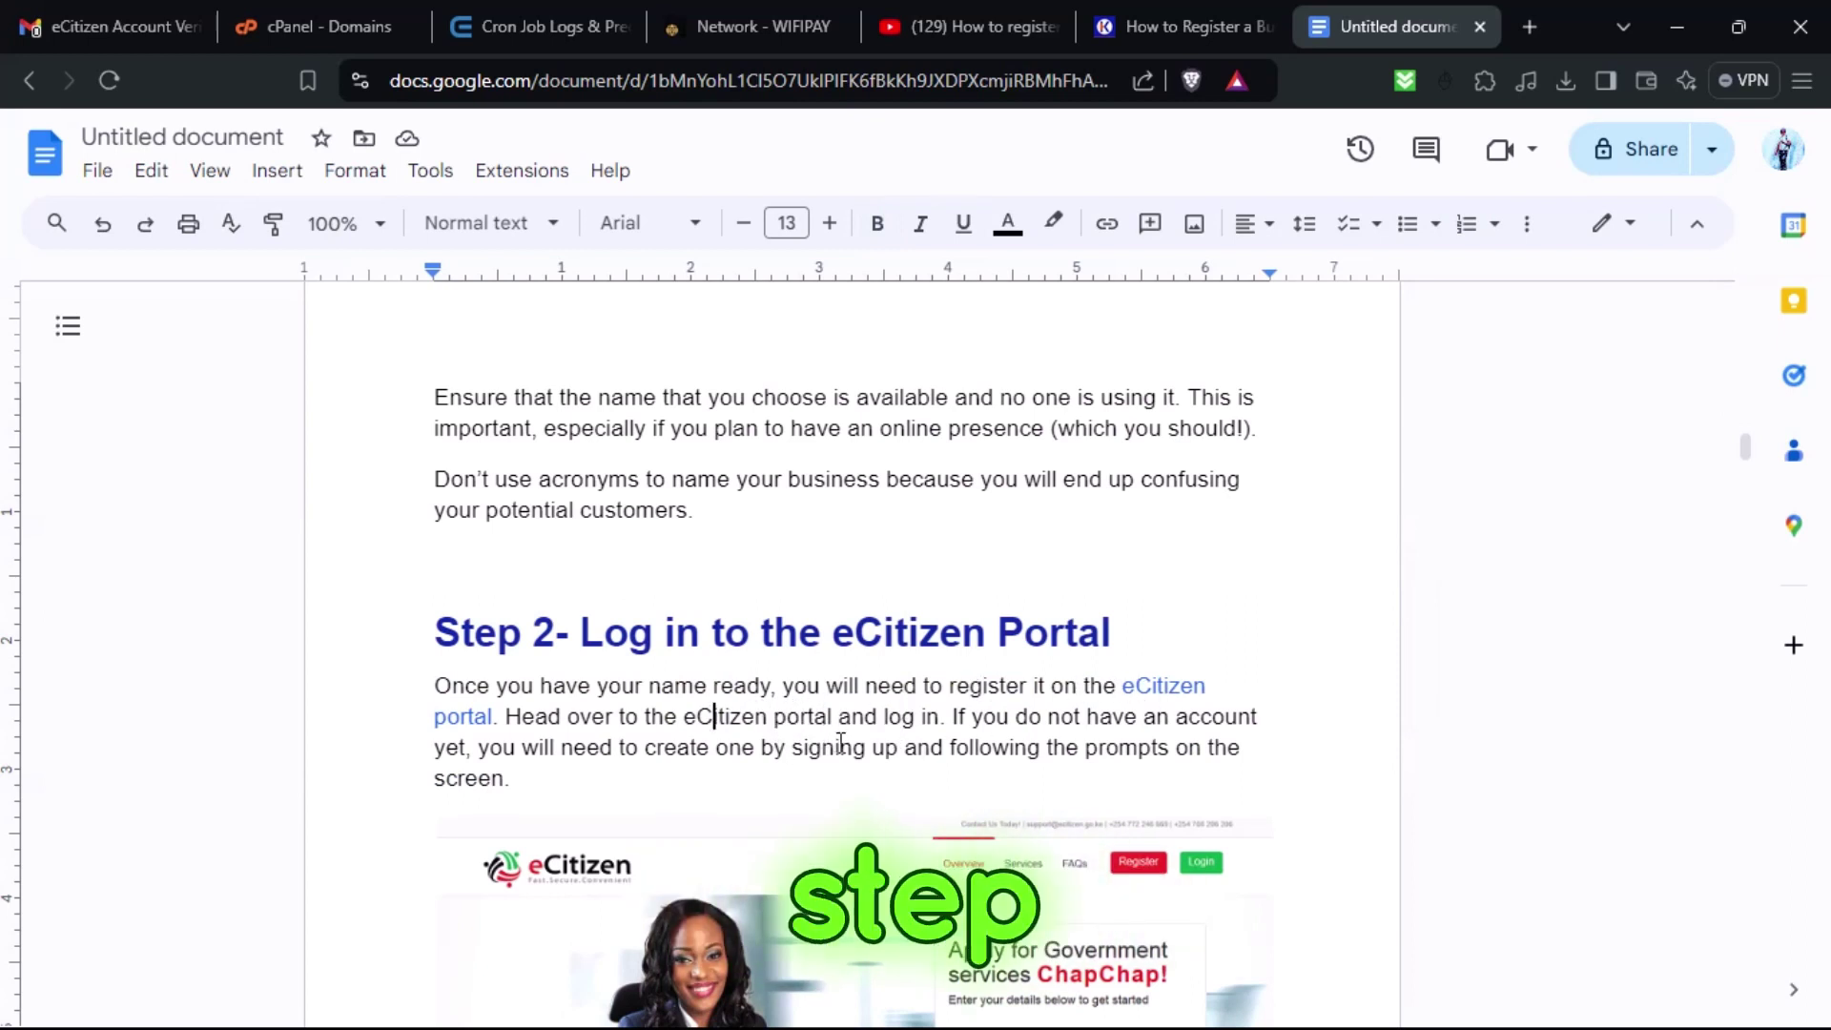
Scroll further and preview where the eCitizen portal link points.
{"action": "scroll", "coordinate": [840, 742], "scroll_direction": "down", "scroll_amount": 15}
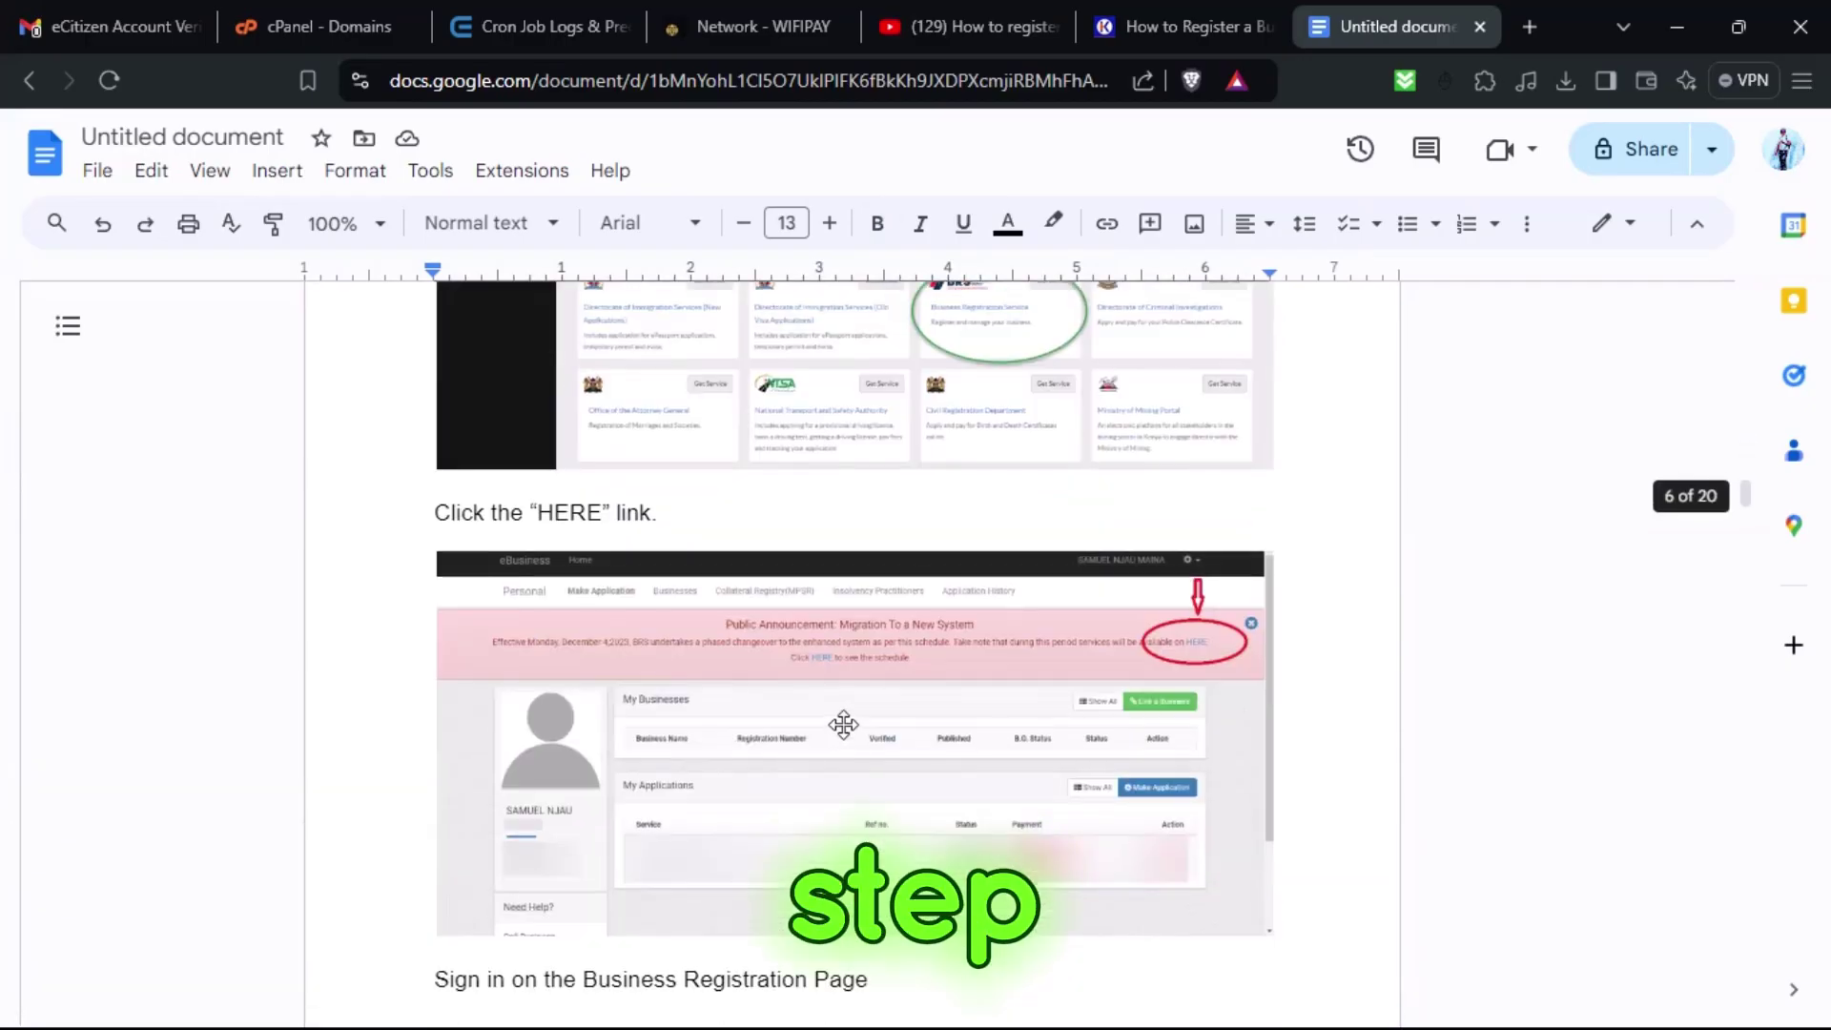
{"action": "scroll", "coordinate": [843, 725], "scroll_direction": "down", "scroll_amount": 8}
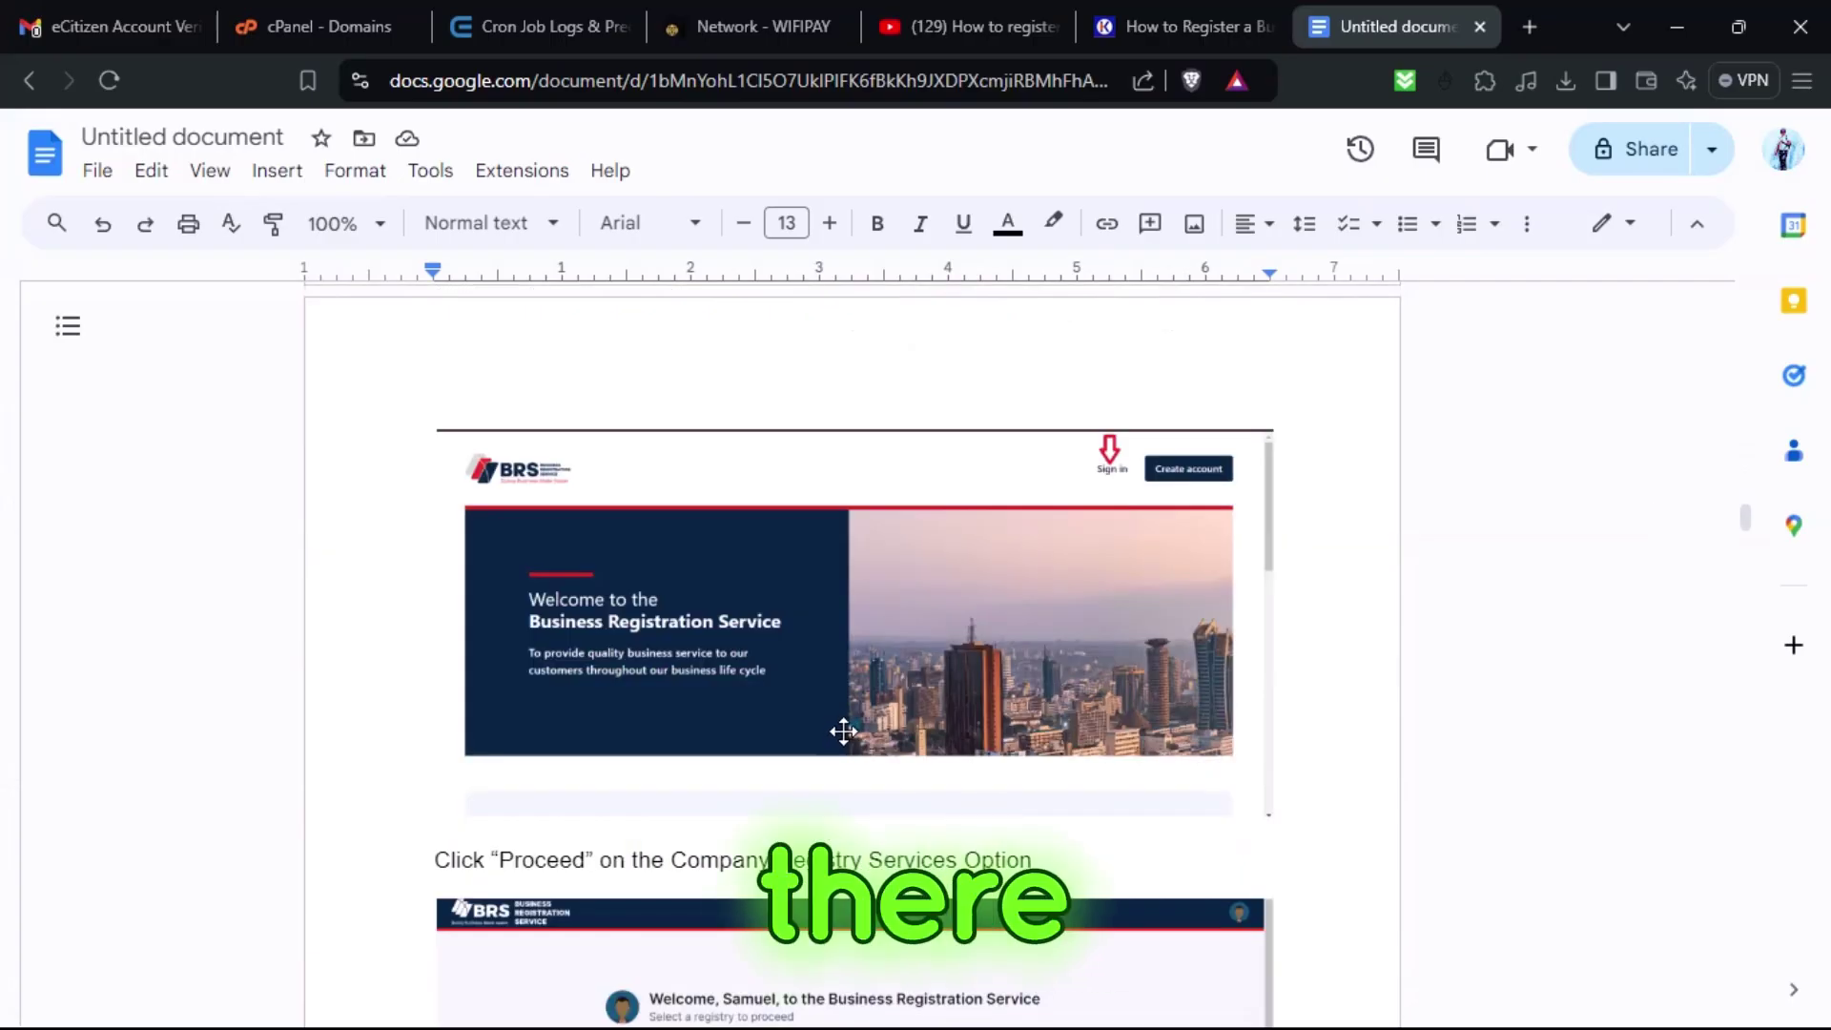
{"action": "scroll", "coordinate": [845, 731], "scroll_direction": "down", "scroll_amount": 7}
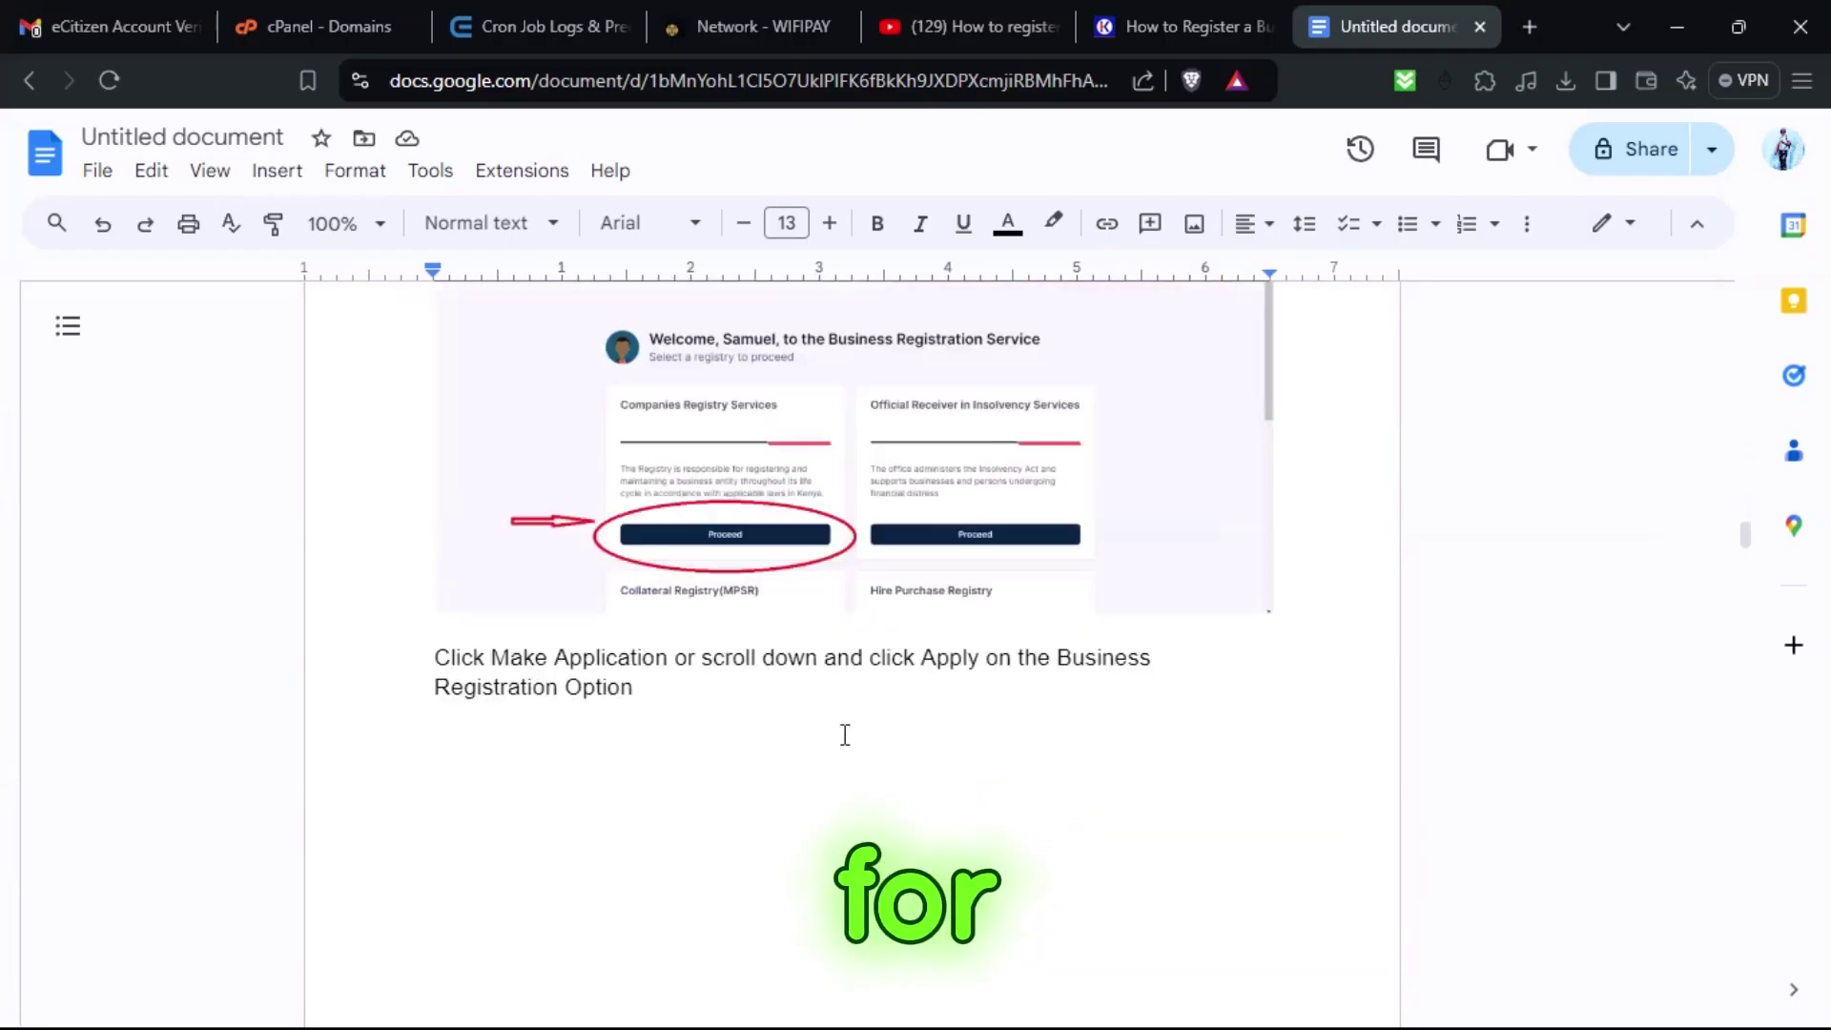
{"action": "scroll", "coordinate": [845, 734], "scroll_direction": "down", "scroll_amount": 7}
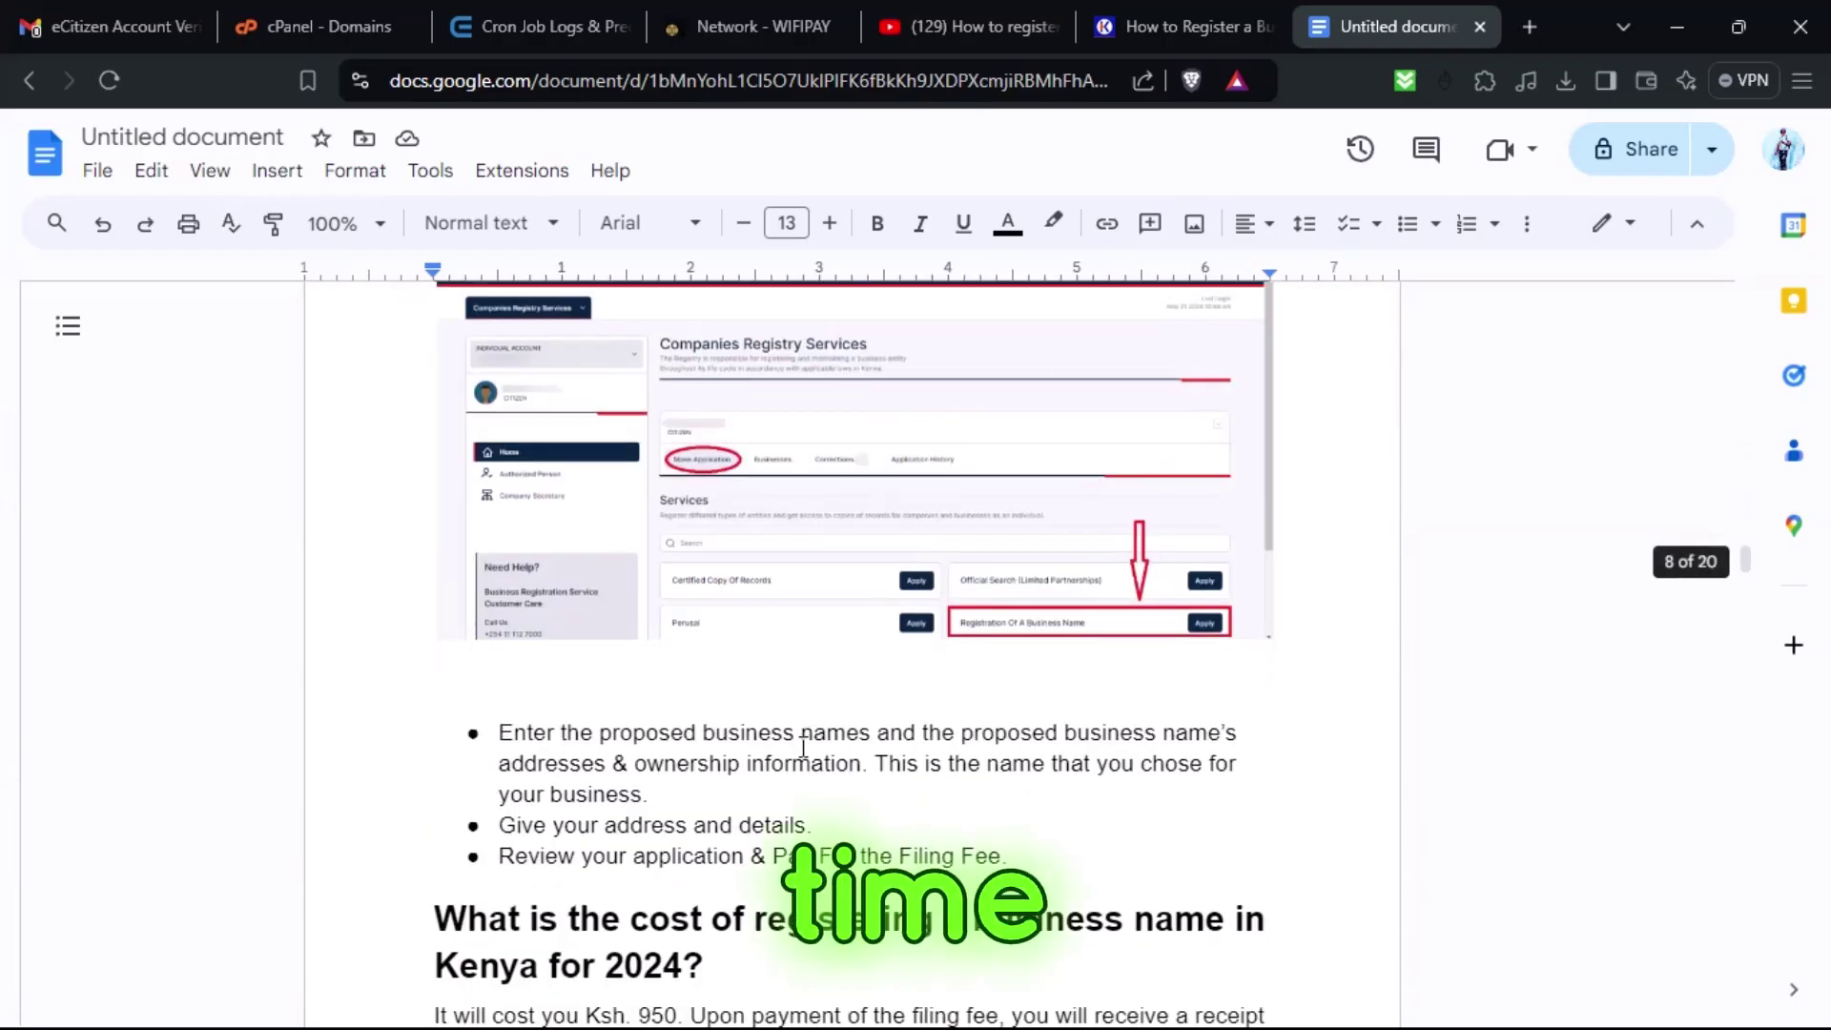
{"action": "scroll", "coordinate": [675, 806], "scroll_direction": "down", "scroll_amount": 6}
{"action": "scroll", "coordinate": [679, 802], "scroll_direction": "up", "scroll_amount": 18}
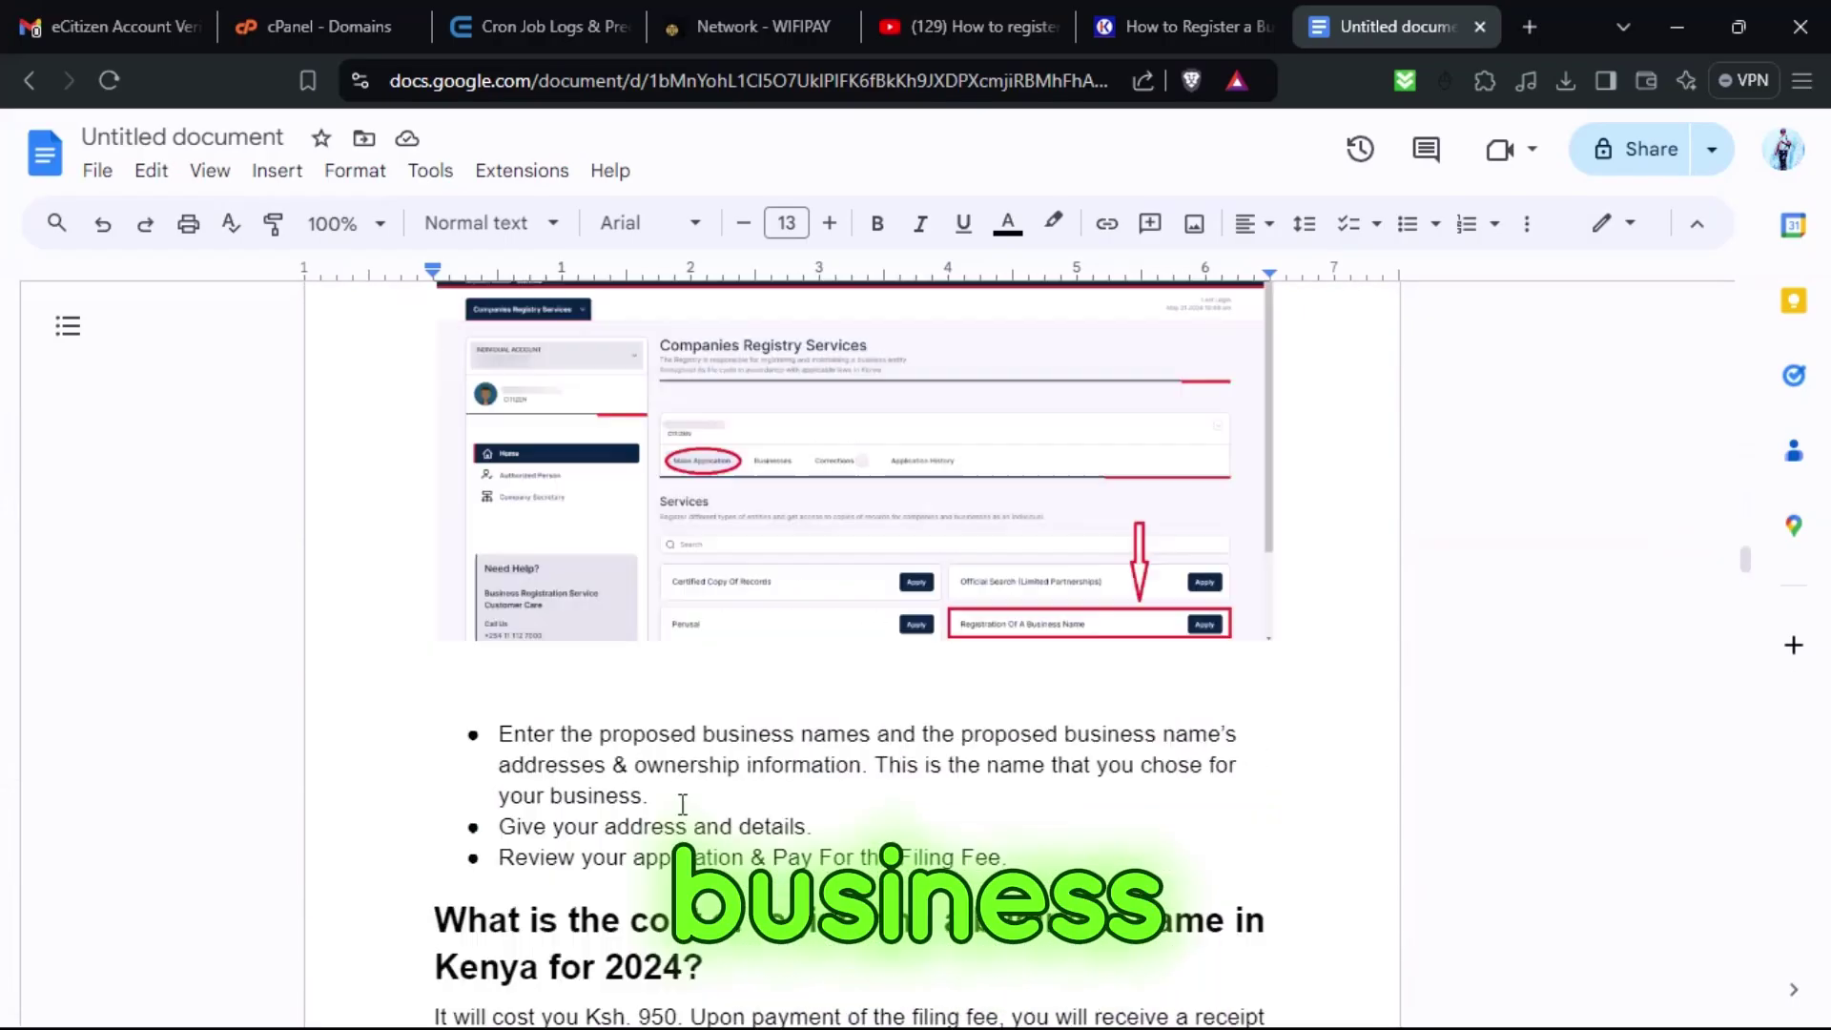
{"action": "scroll", "coordinate": [692, 784], "scroll_direction": "up", "scroll_amount": 20}
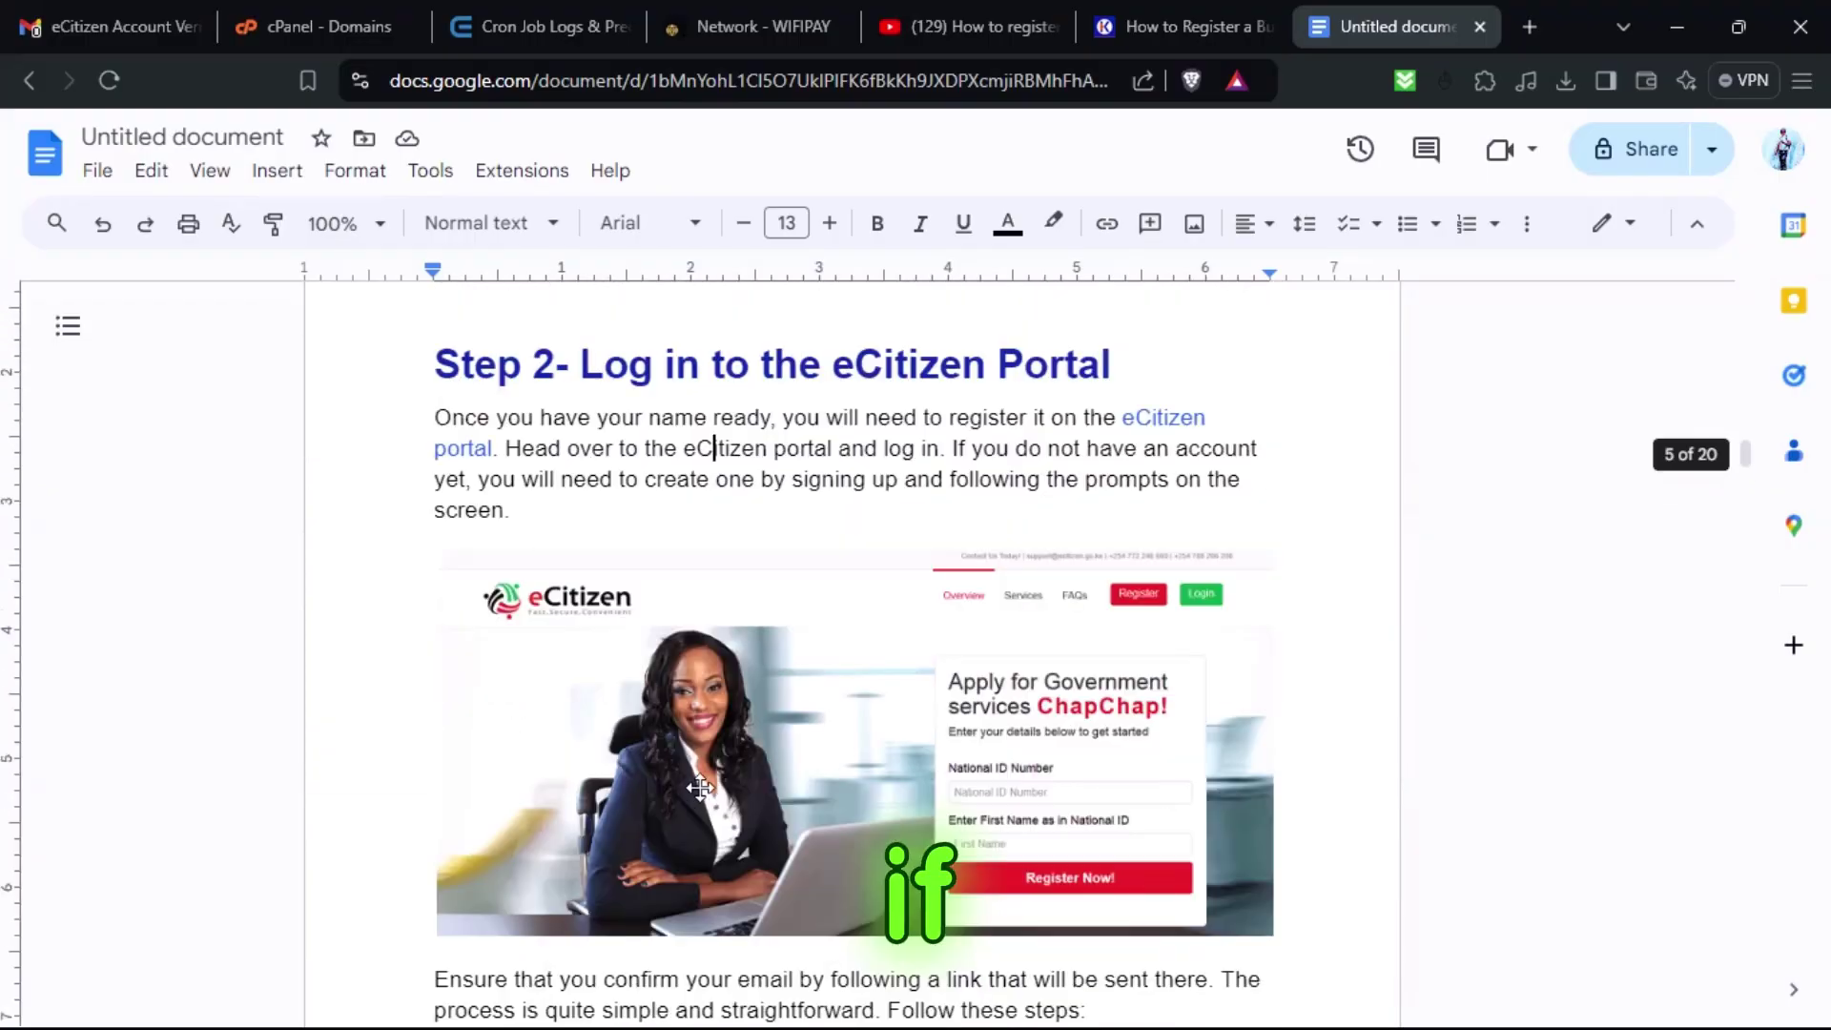
{"action": "scroll", "coordinate": [706, 794], "scroll_direction": "down", "scroll_amount": 4}
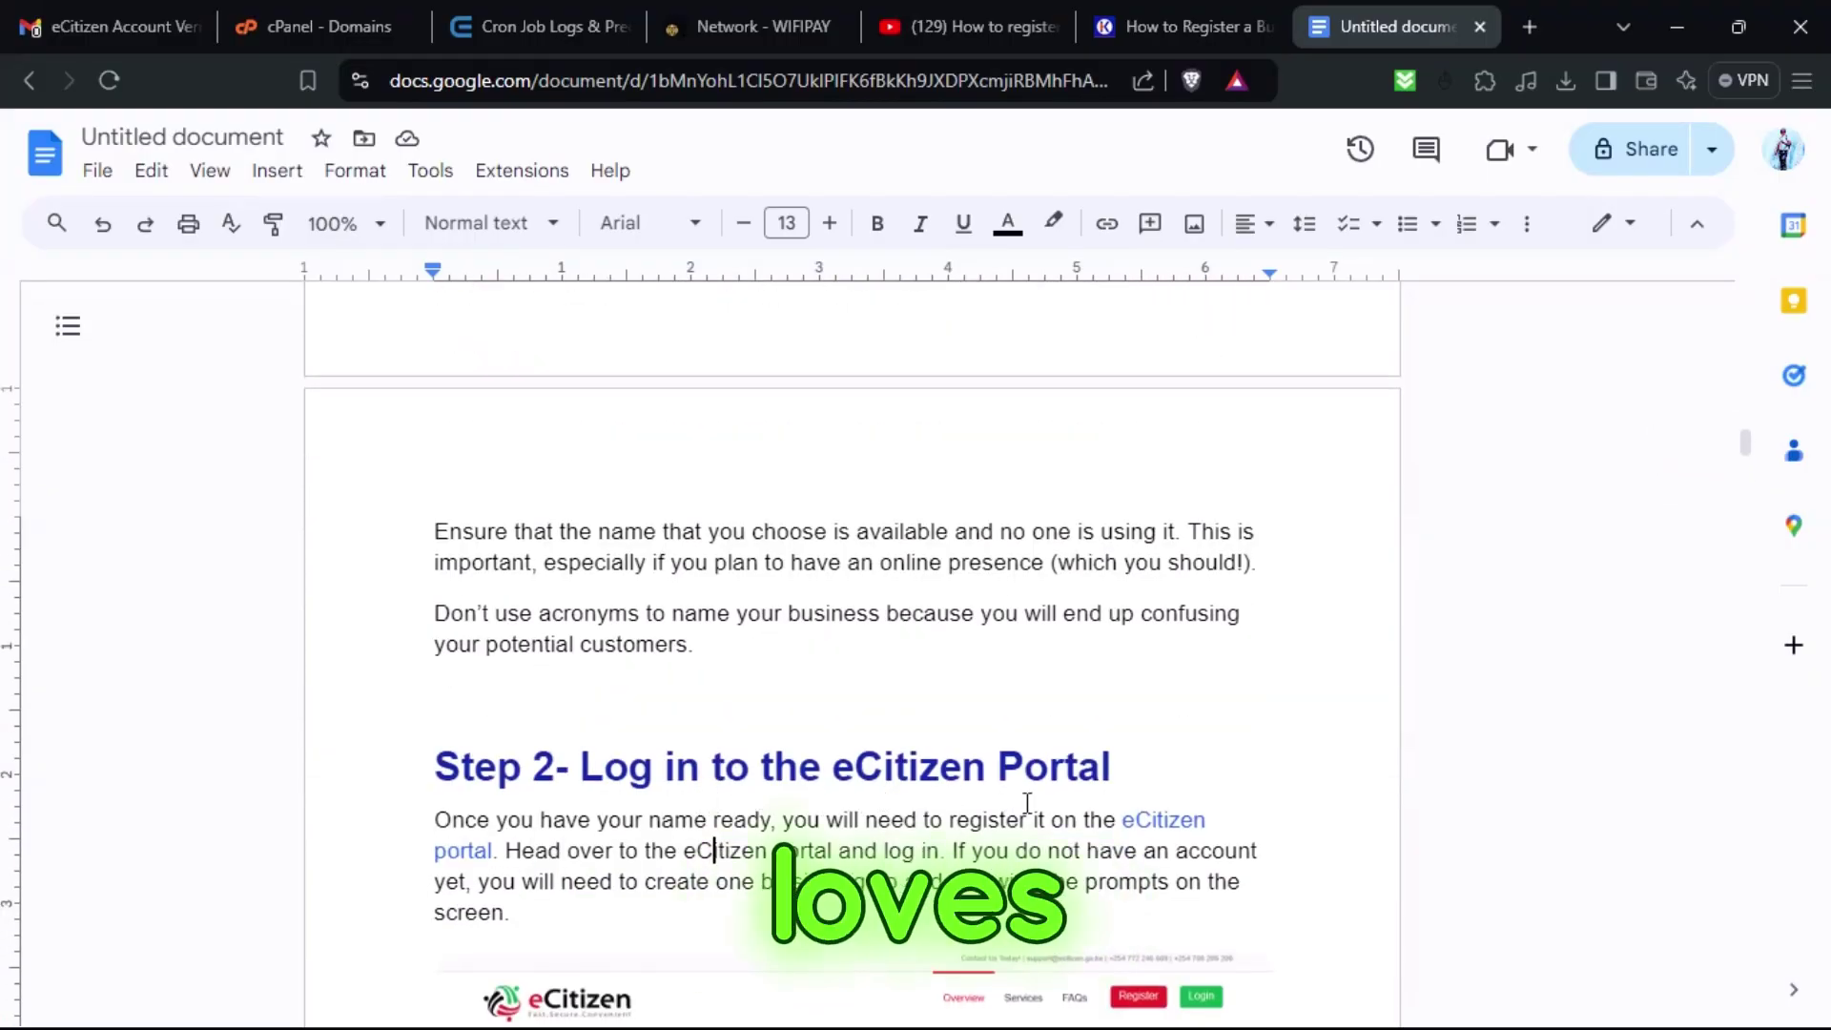
{"action": "left_click", "coordinate": [1137, 822]}
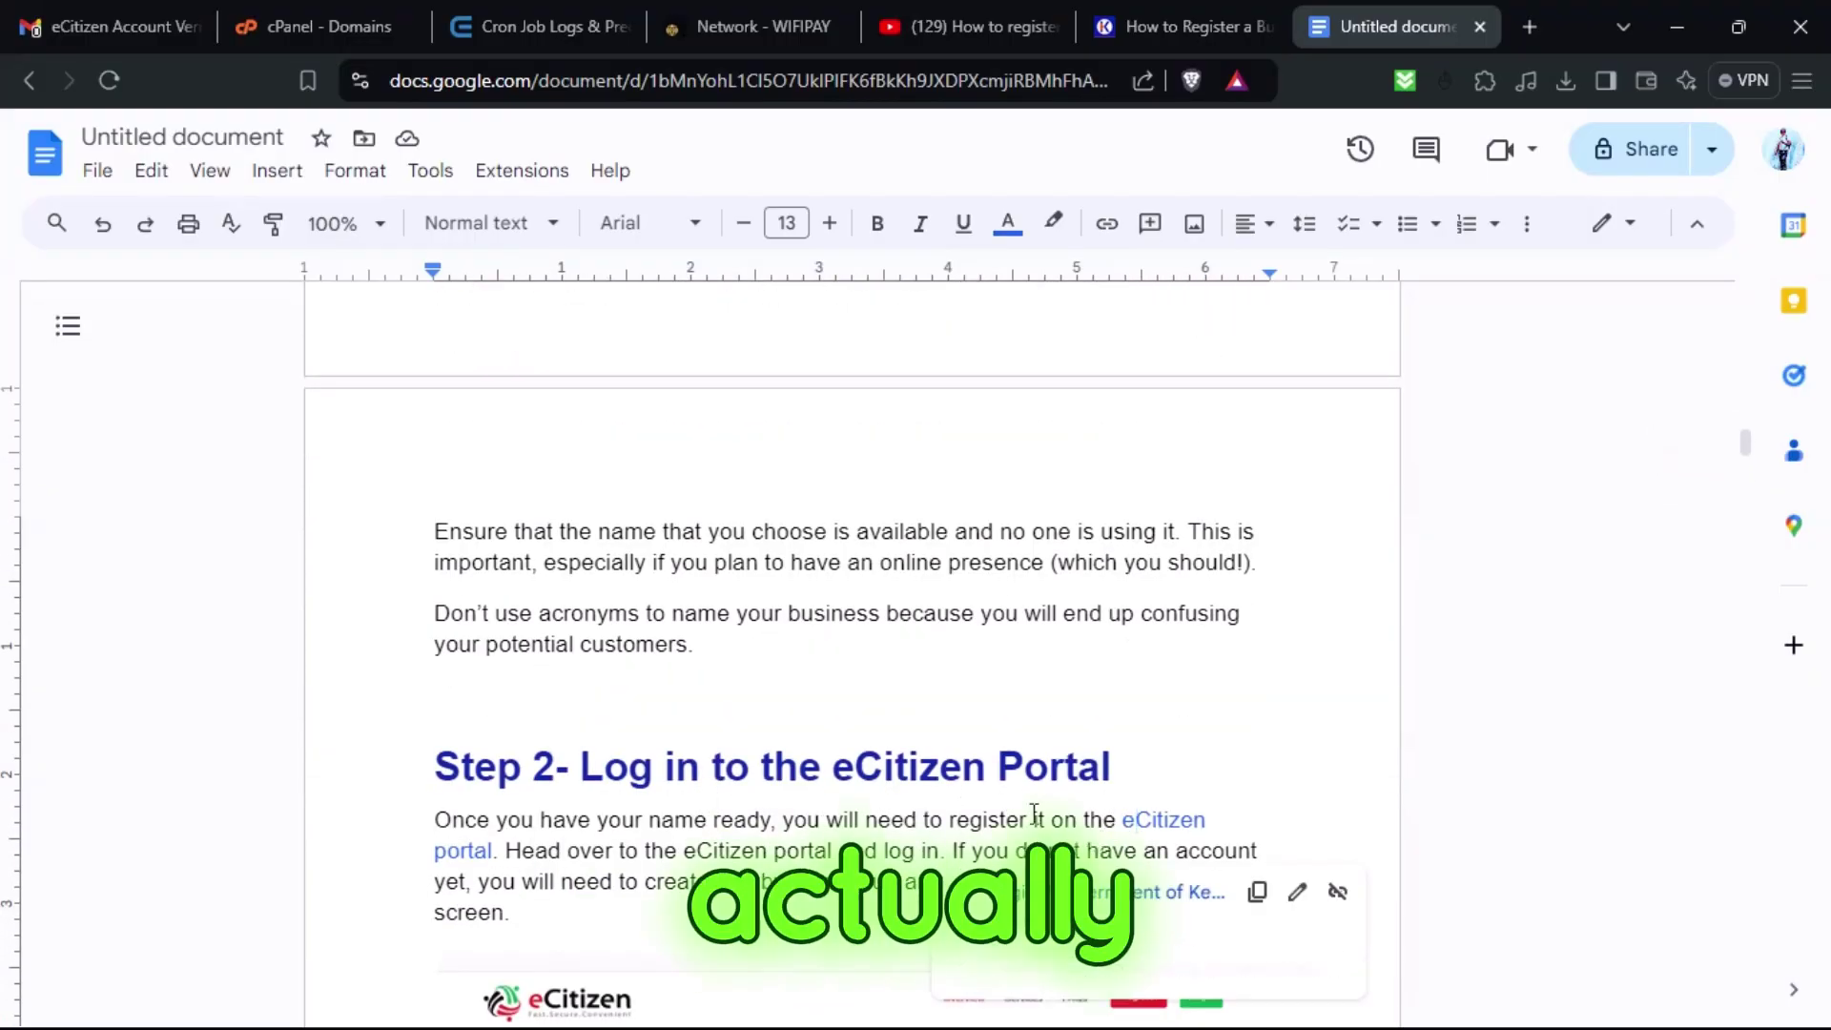
{"action": "left_click", "coordinate": [922, 767]}
Copy the words 'eCitizen Portal' from the Step 2 heading.
{"action": "left_click", "coordinate": [1129, 816]}
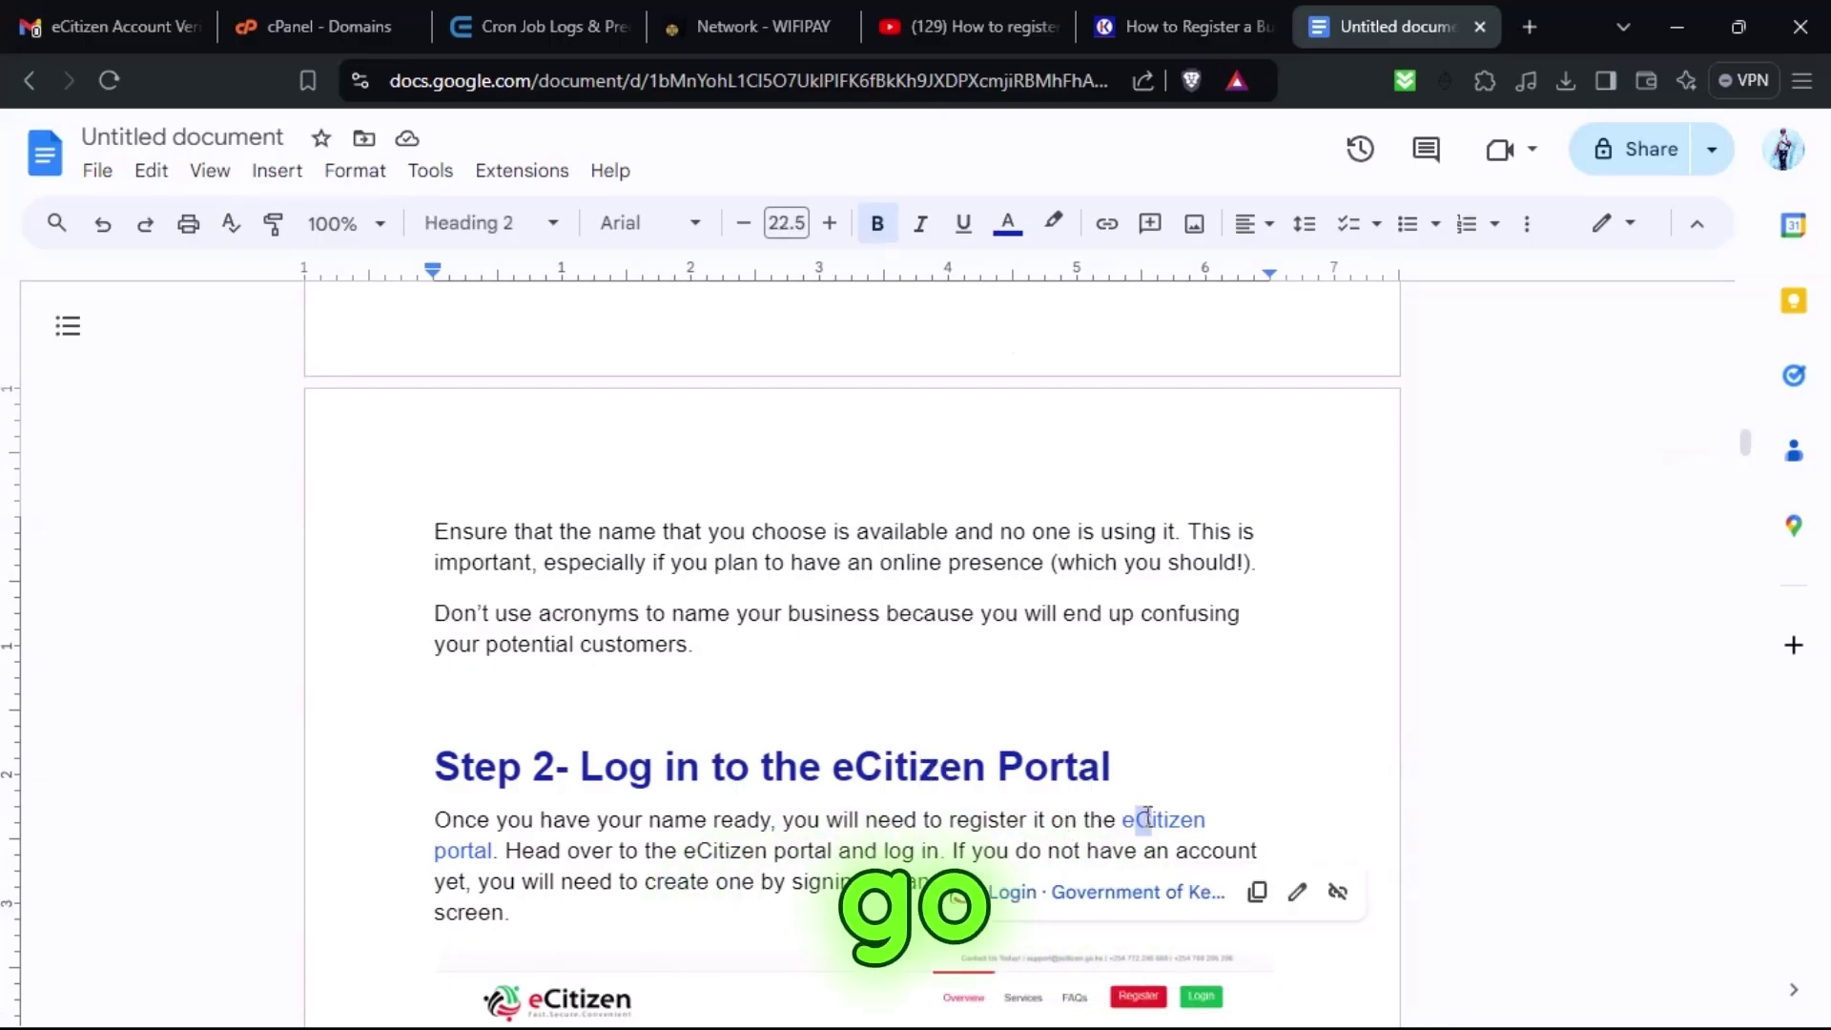
{"action": "left_click", "coordinate": [1005, 782]}
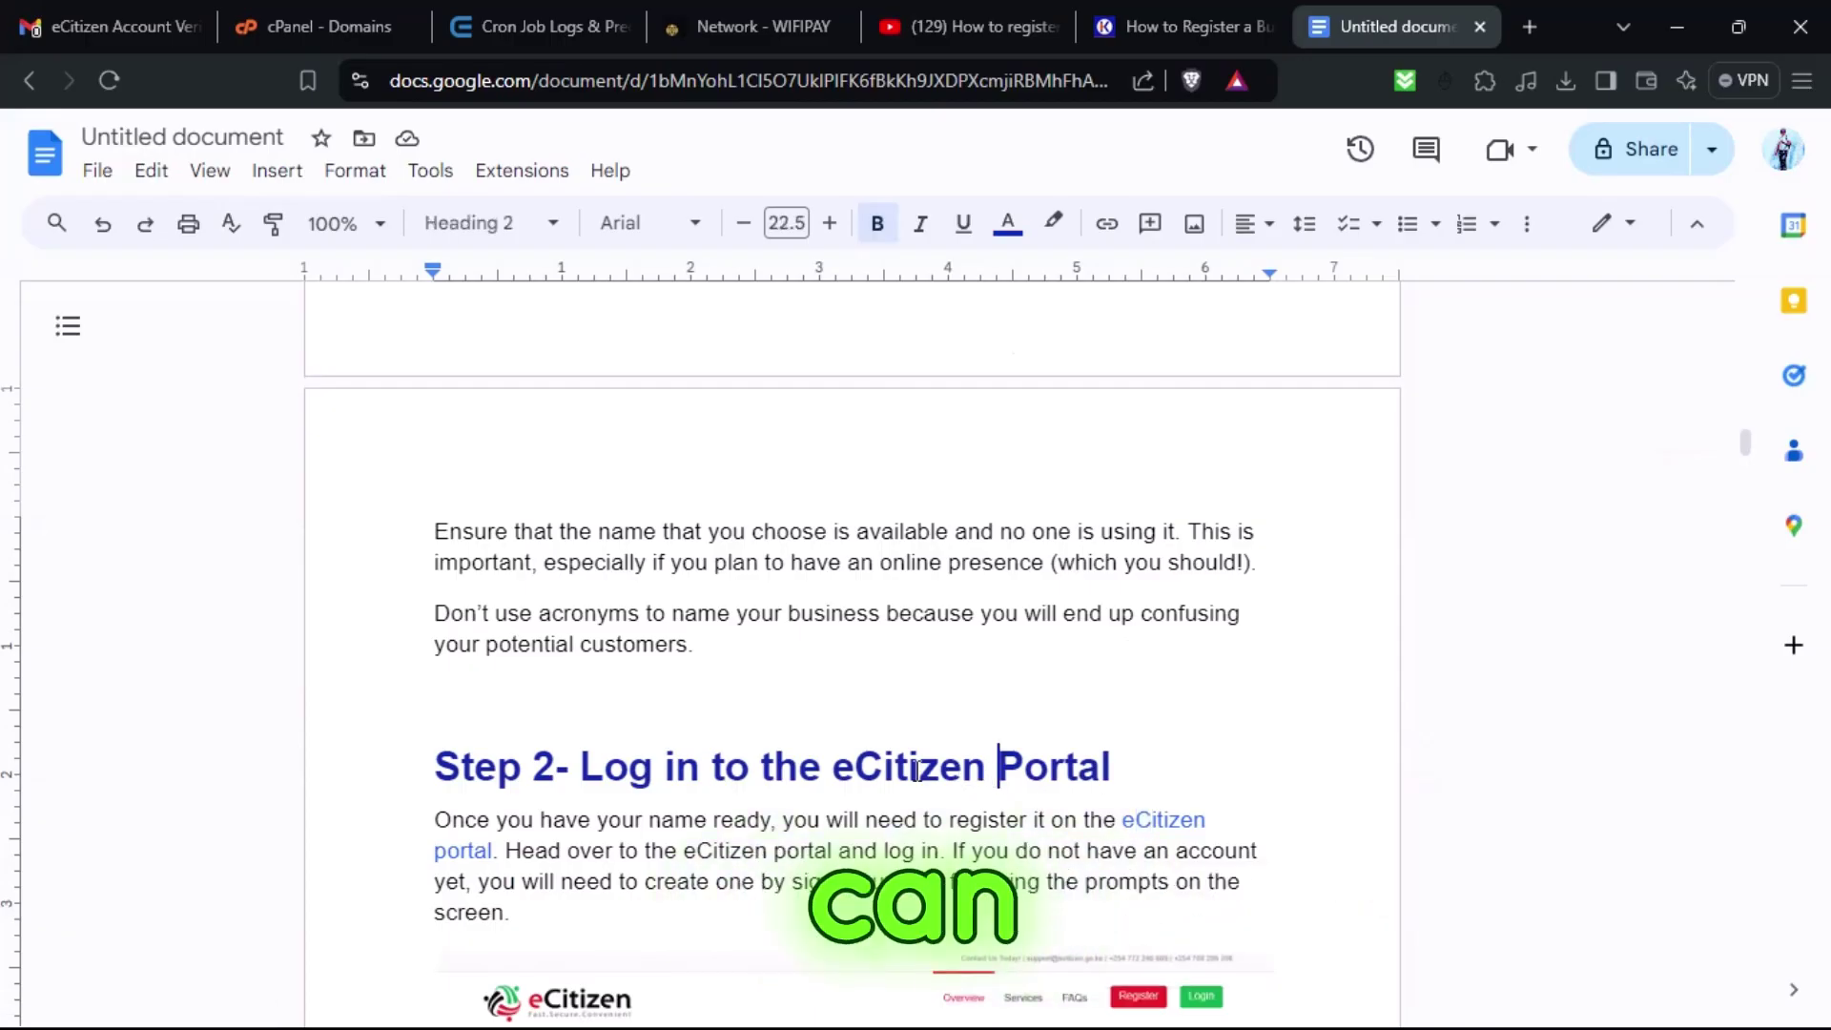
{"action": "left_click_drag", "start_coordinate": [833, 769], "coordinate": [1160, 751]}
{"action": "right_click", "coordinate": [1042, 766]}
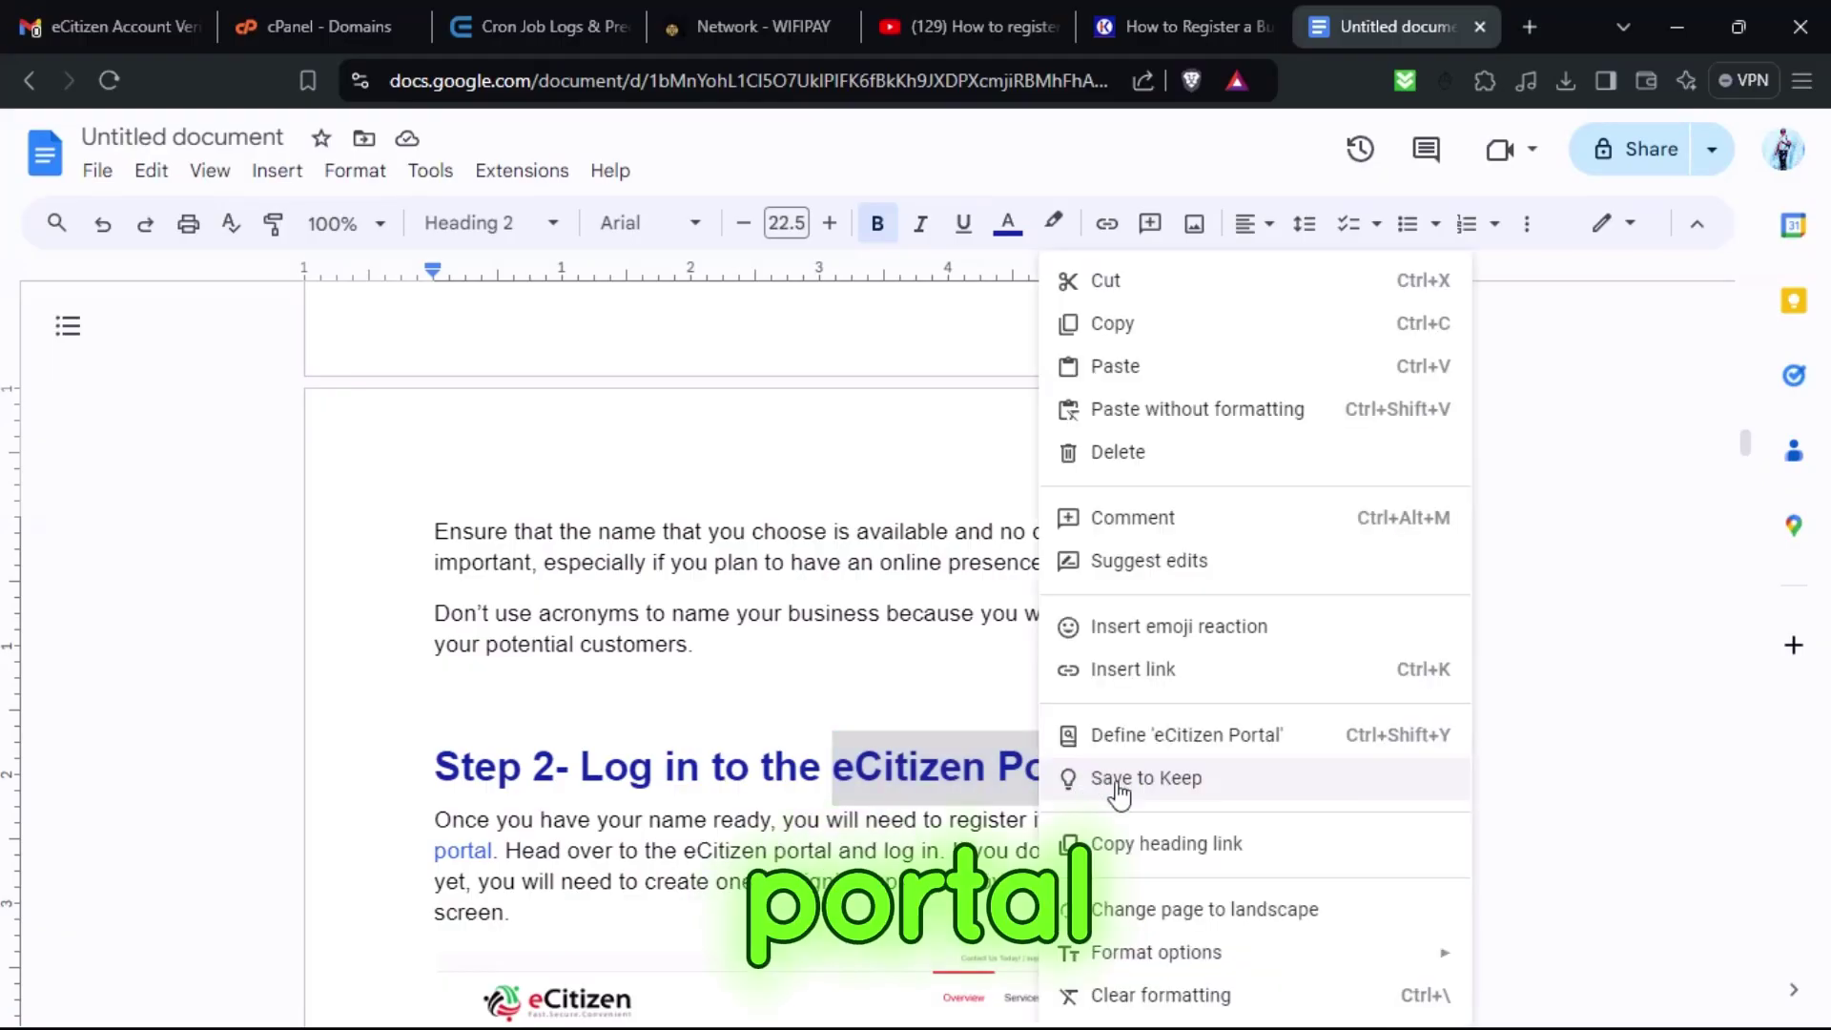
{"action": "left_click", "coordinate": [1109, 325]}
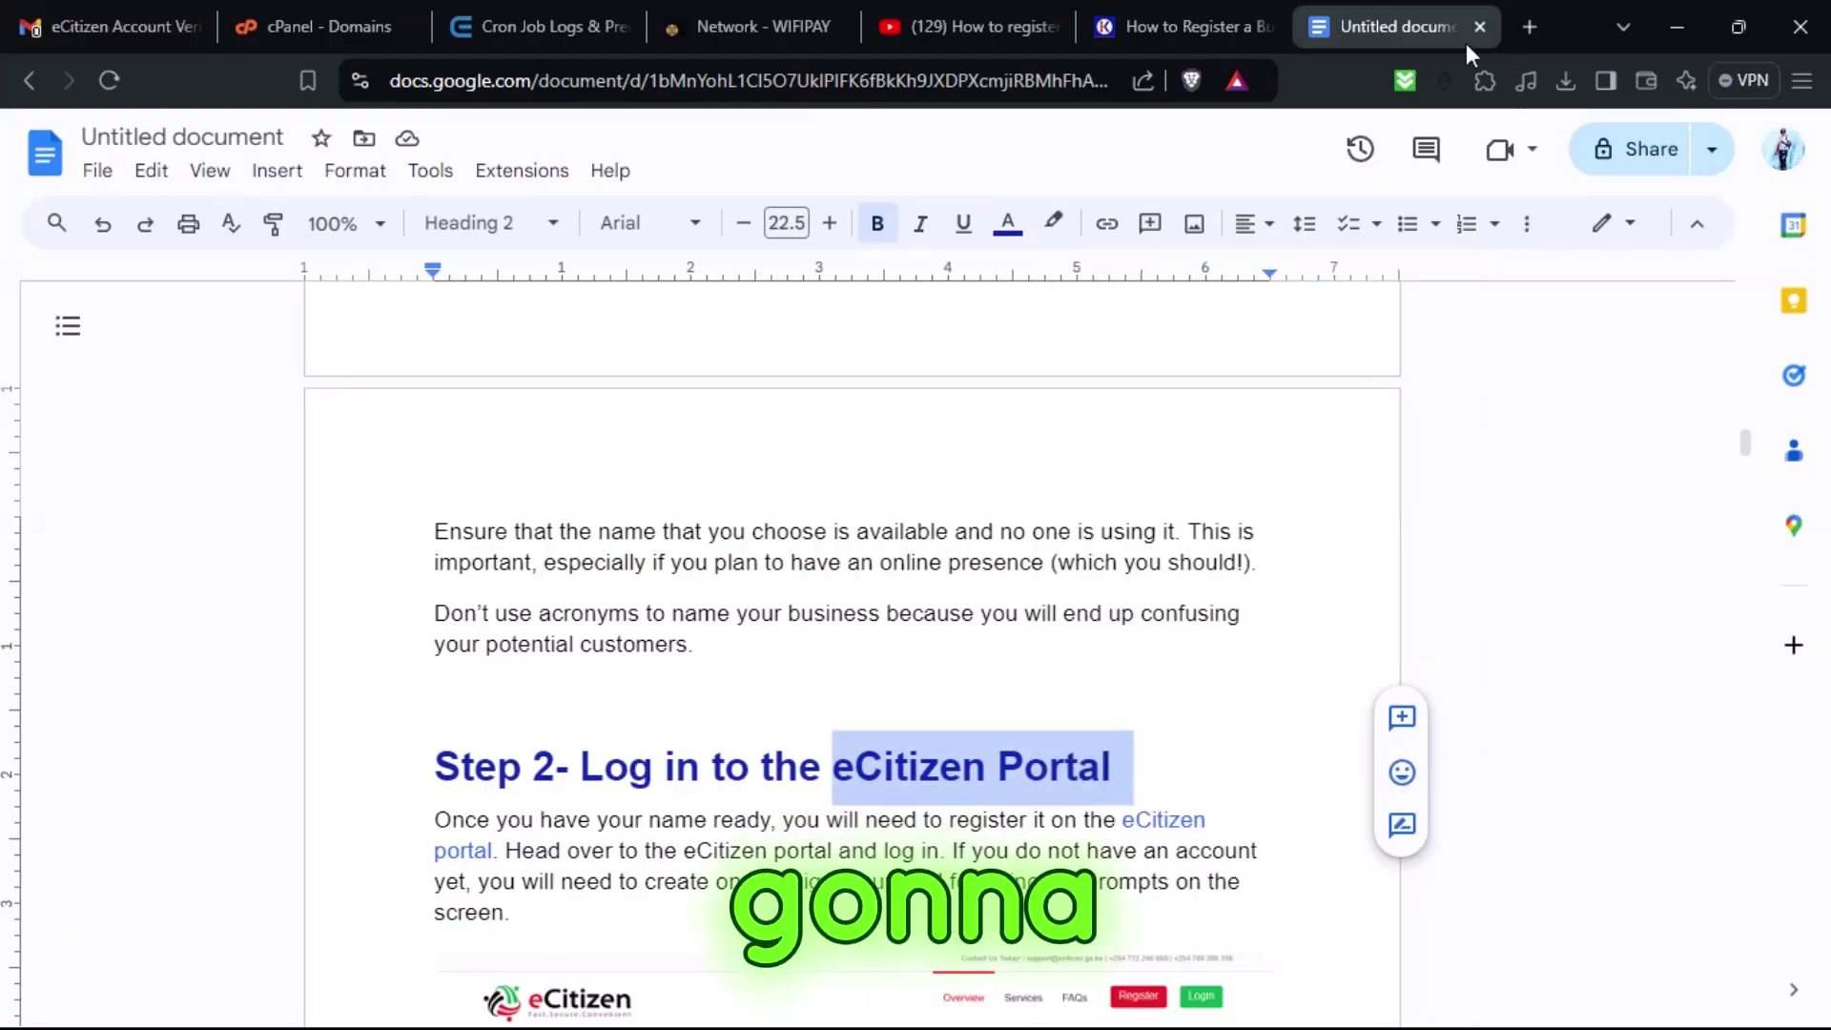
{"action": "left_click", "coordinate": [1530, 27]}
Search Brave for 'eCitizen Portal' and scroll the results to the ecitizen.go.ke links.
{"action": "key", "text": "ctrl+v"}
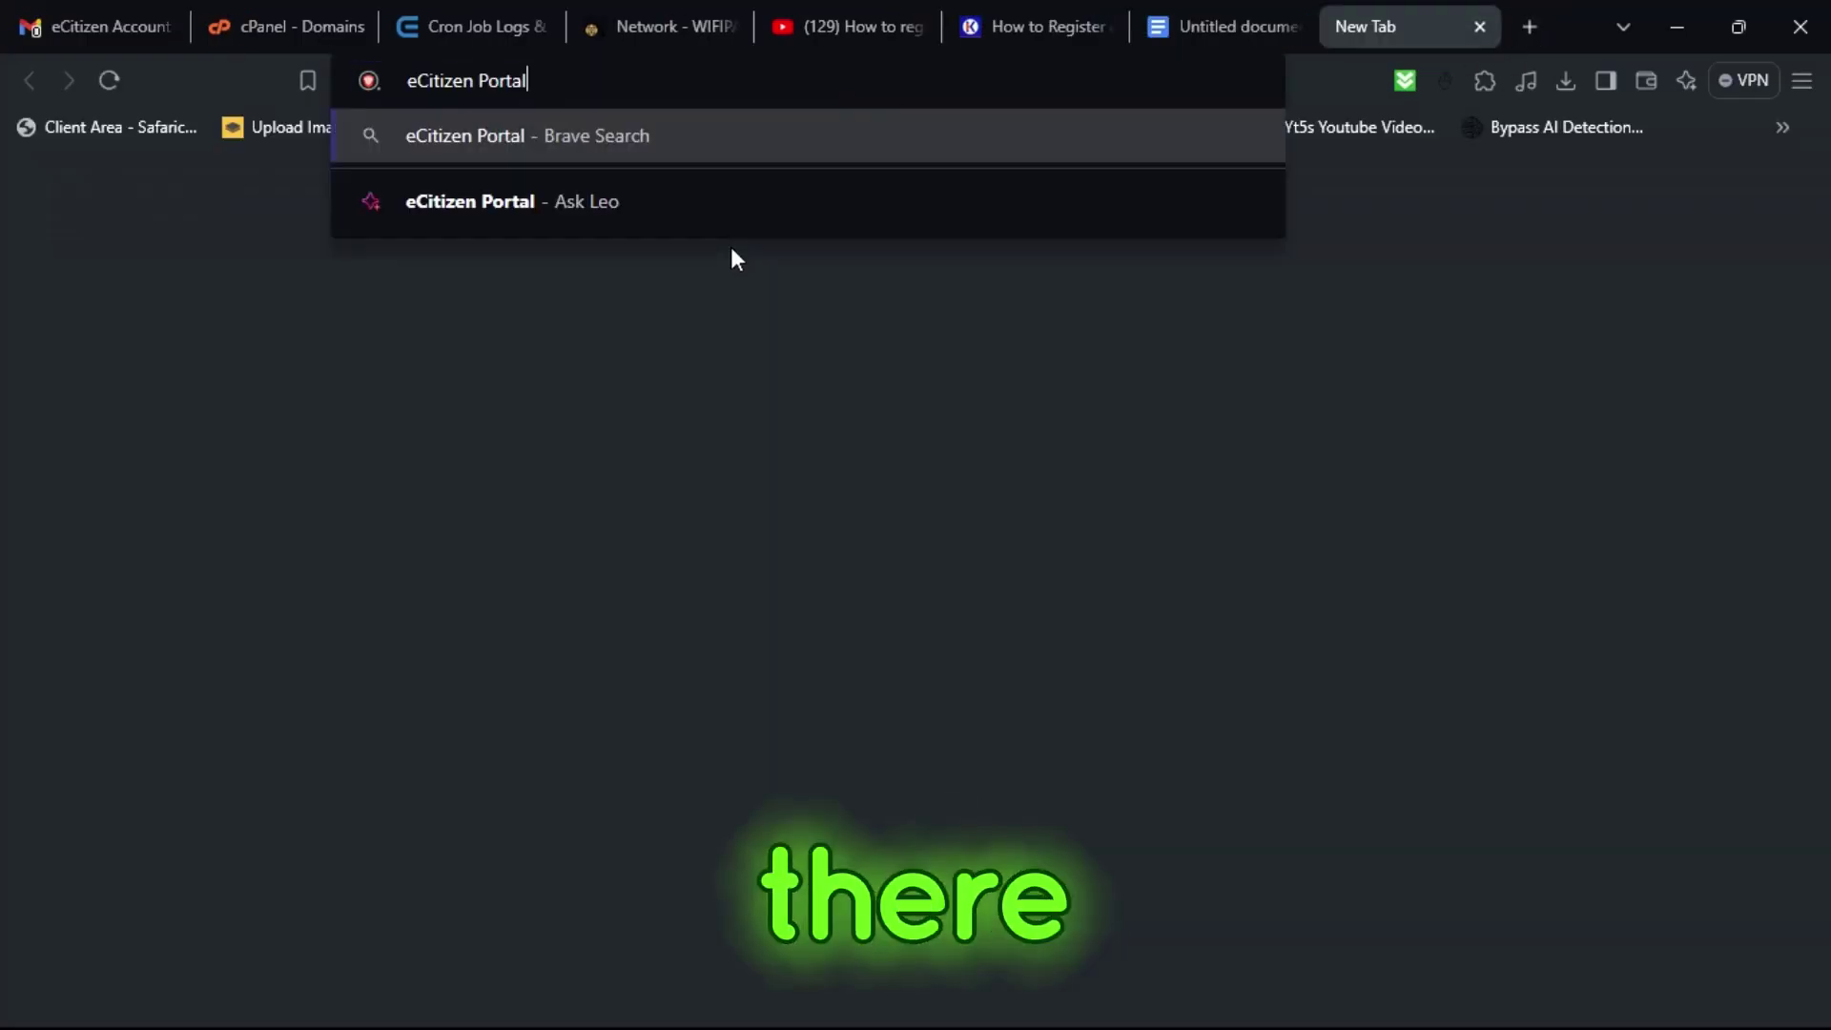
{"action": "key", "text": "Return"}
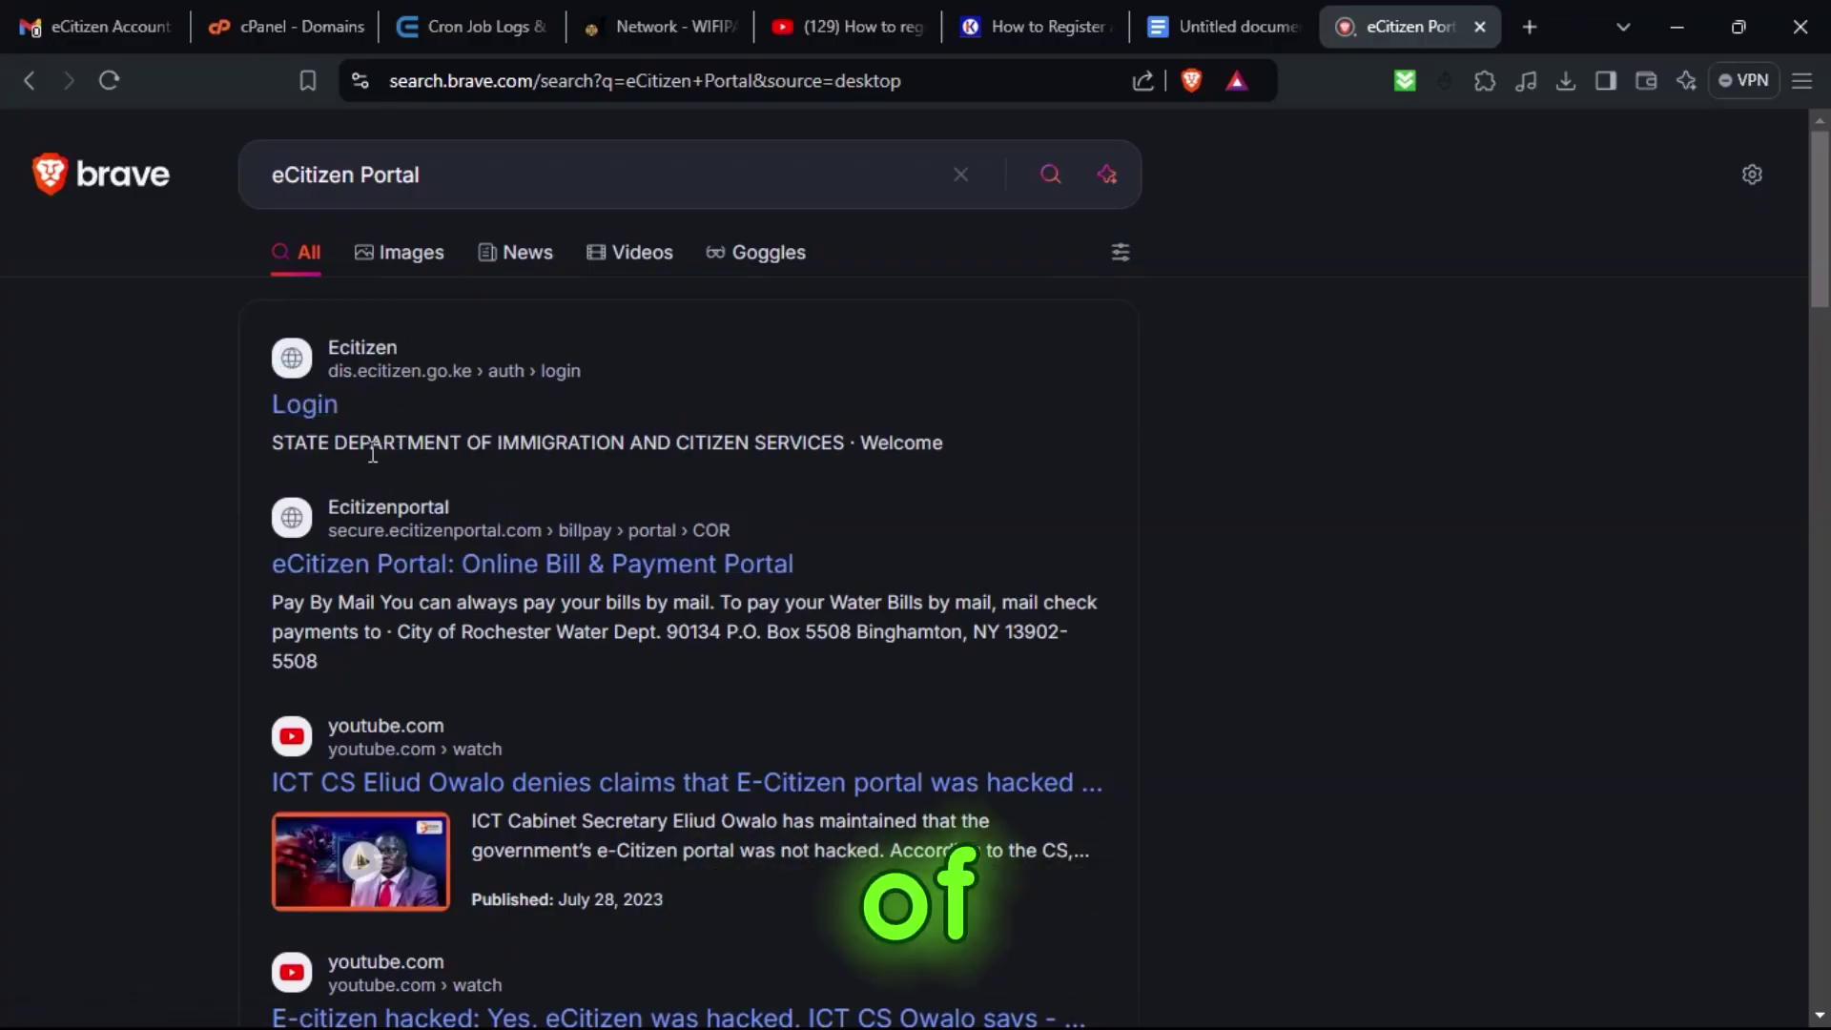
{"action": "scroll", "coordinate": [419, 467], "scroll_direction": "down", "scroll_amount": 8}
{"action": "scroll", "coordinate": [424, 471], "scroll_direction": "down", "scroll_amount": 7}
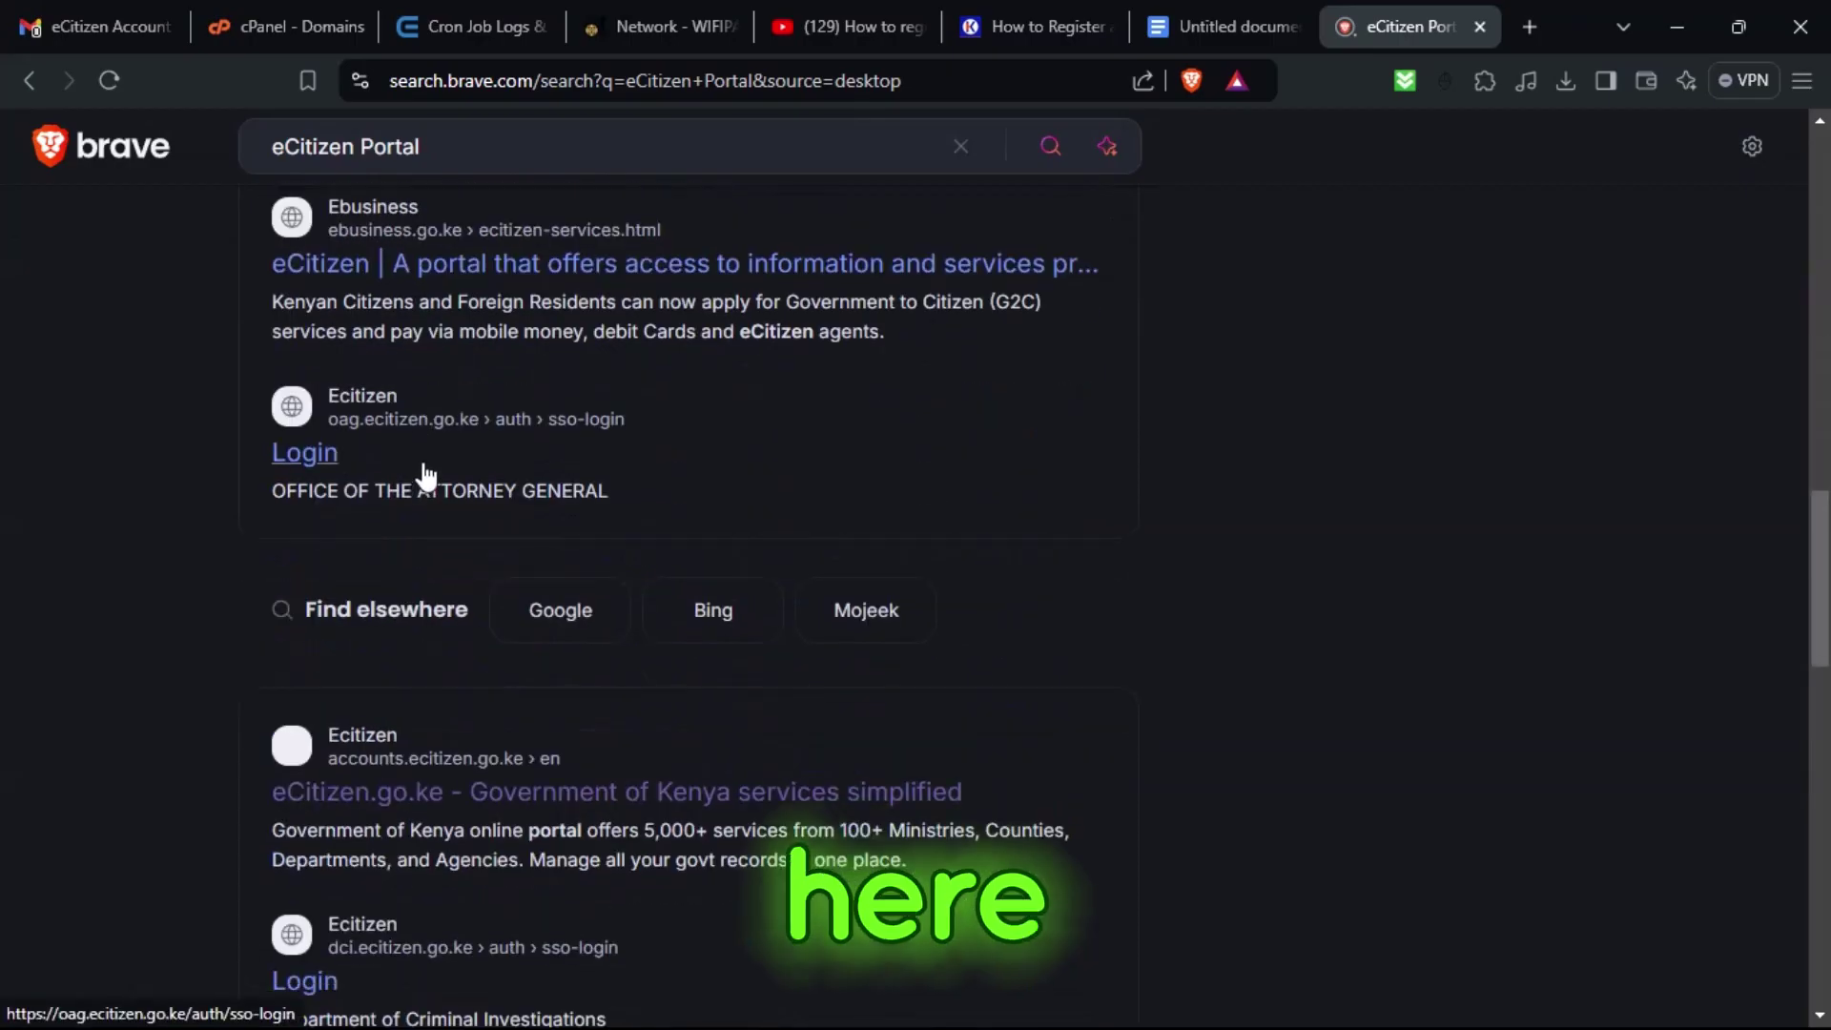
{"action": "scroll", "coordinate": [478, 537], "scroll_direction": "up", "scroll_amount": 14}
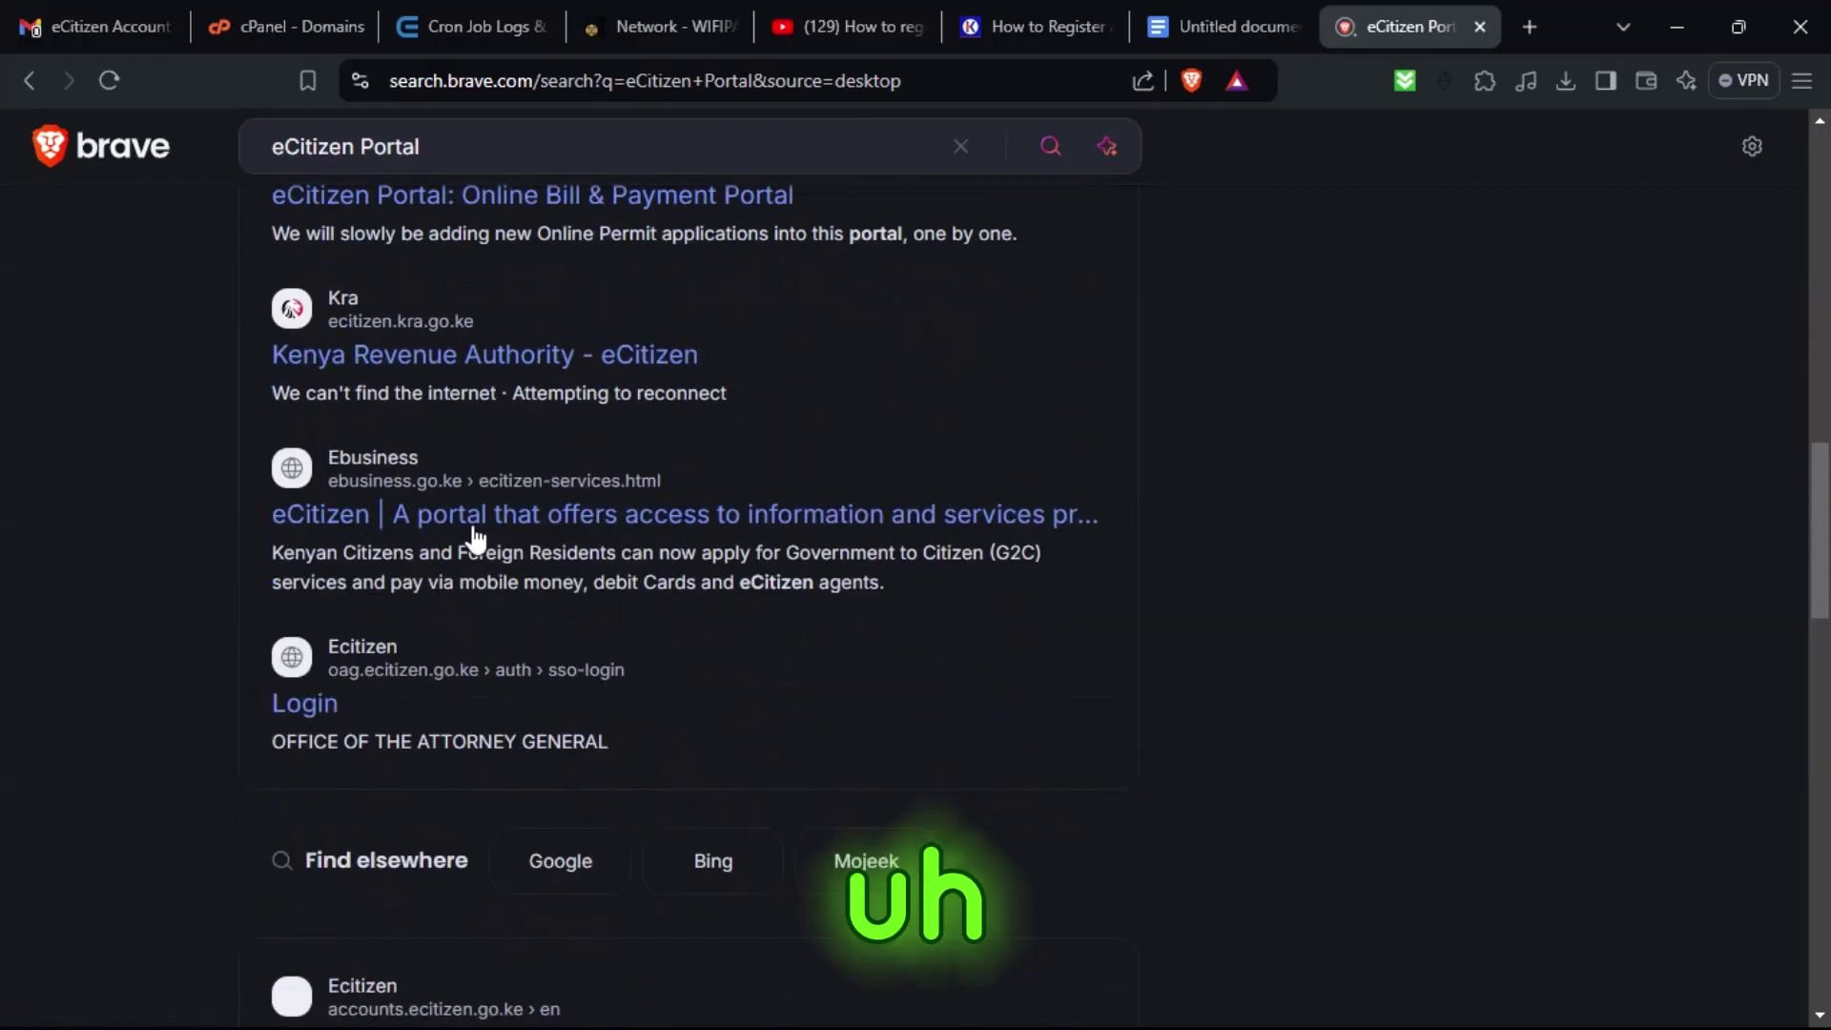
{"action": "scroll", "coordinate": [468, 529], "scroll_direction": "down", "scroll_amount": 11}
{"action": "scroll", "coordinate": [468, 541], "scroll_direction": "down", "scroll_amount": 8}
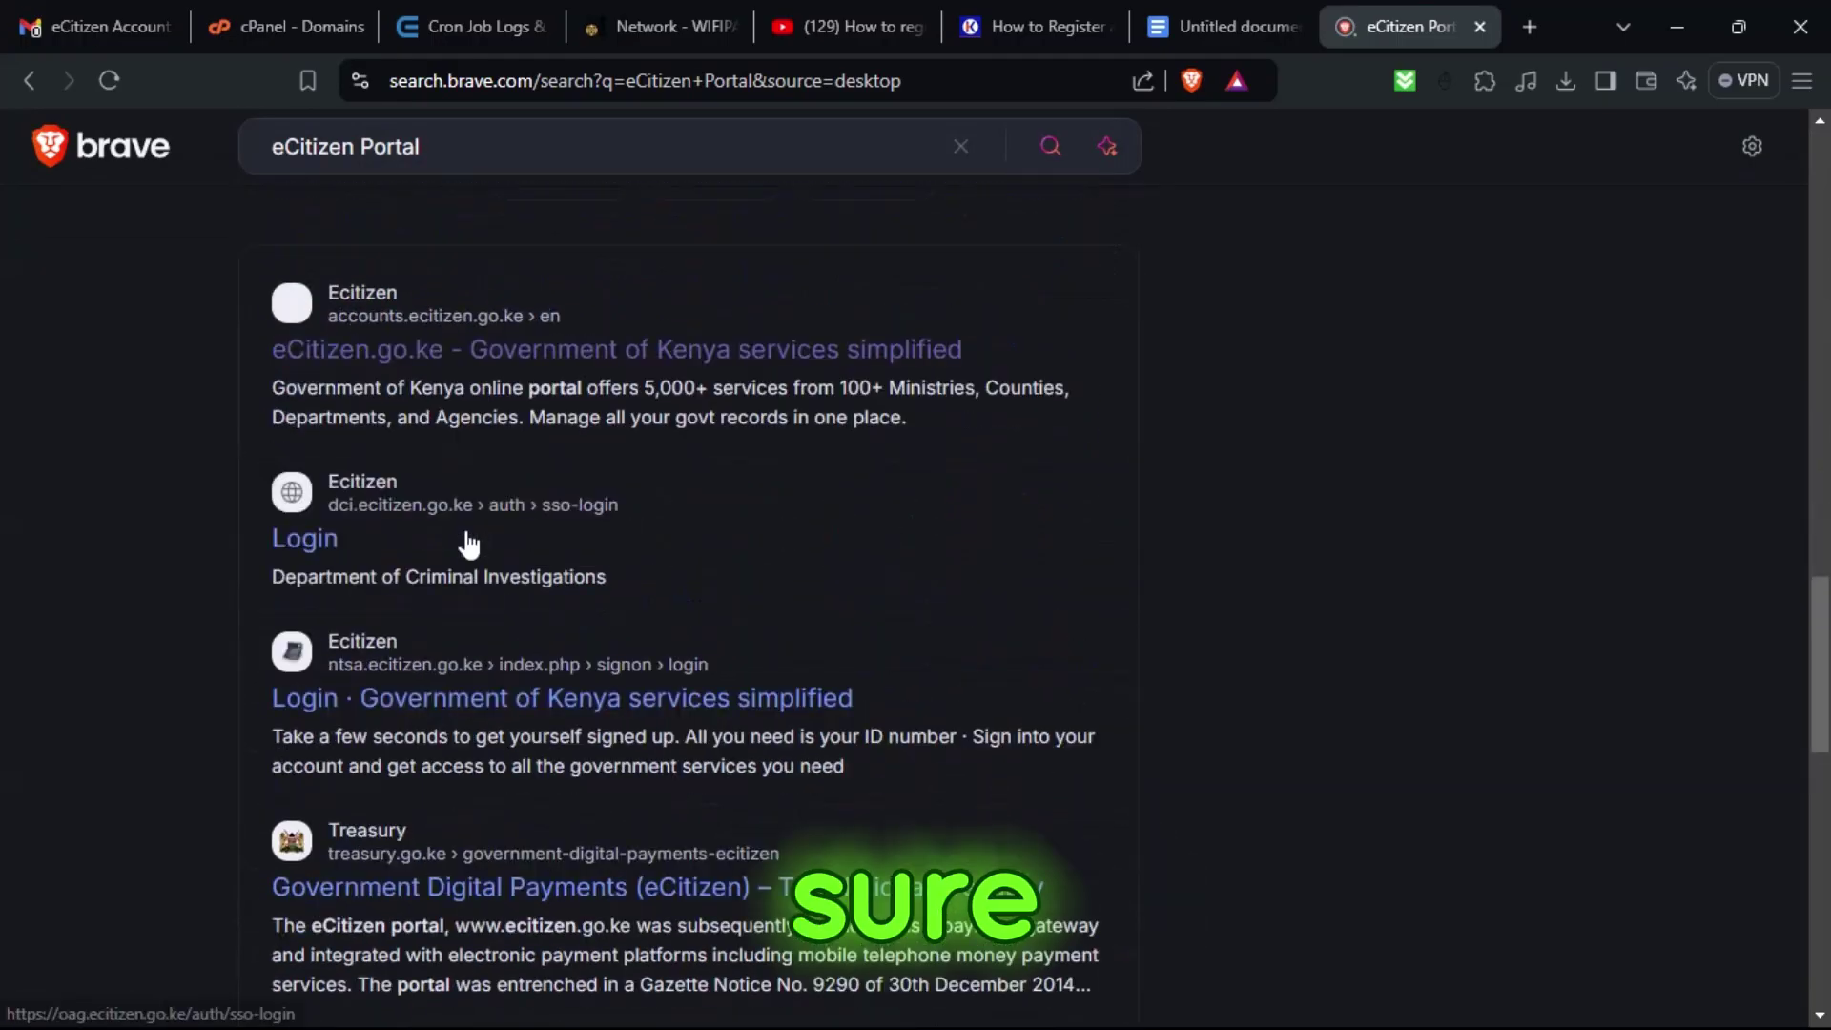
{"action": "scroll", "coordinate": [400, 592], "scroll_direction": "up", "scroll_amount": 2}
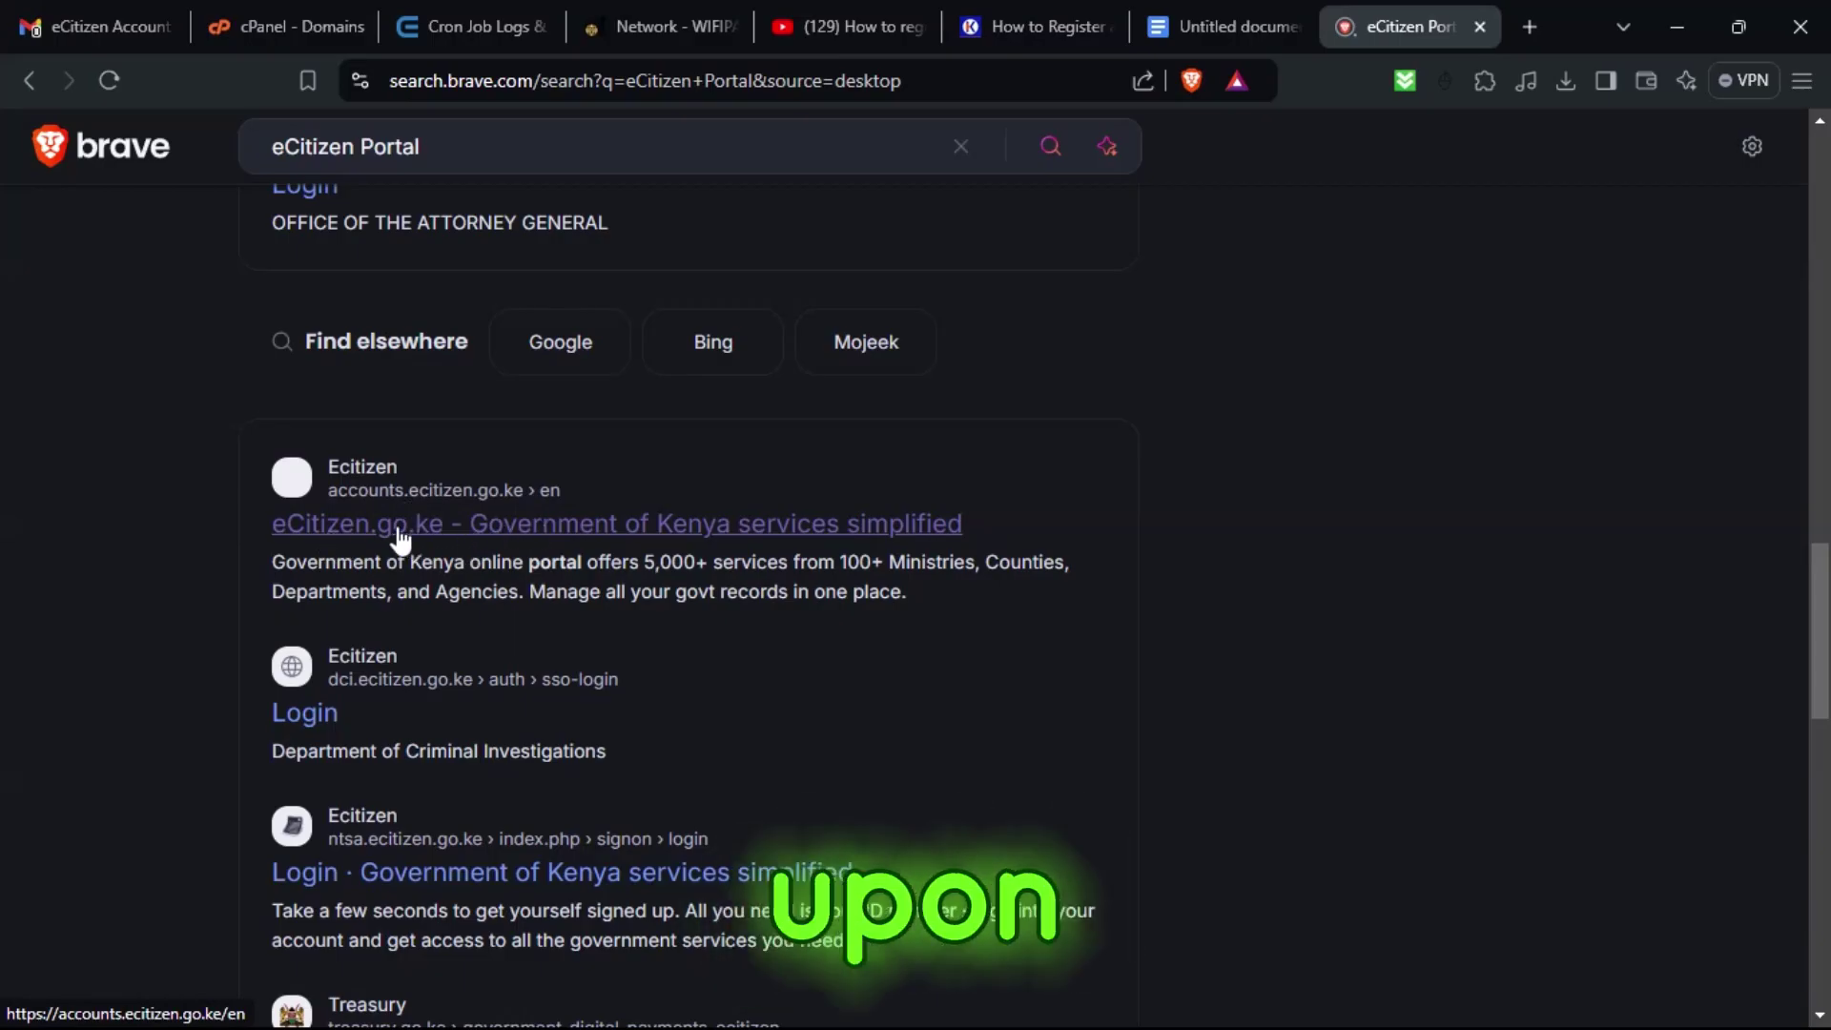
Open the eCitizen.go.ke site and choose the Business Registration Services agency card.
{"action": "left_click", "coordinate": [399, 531]}
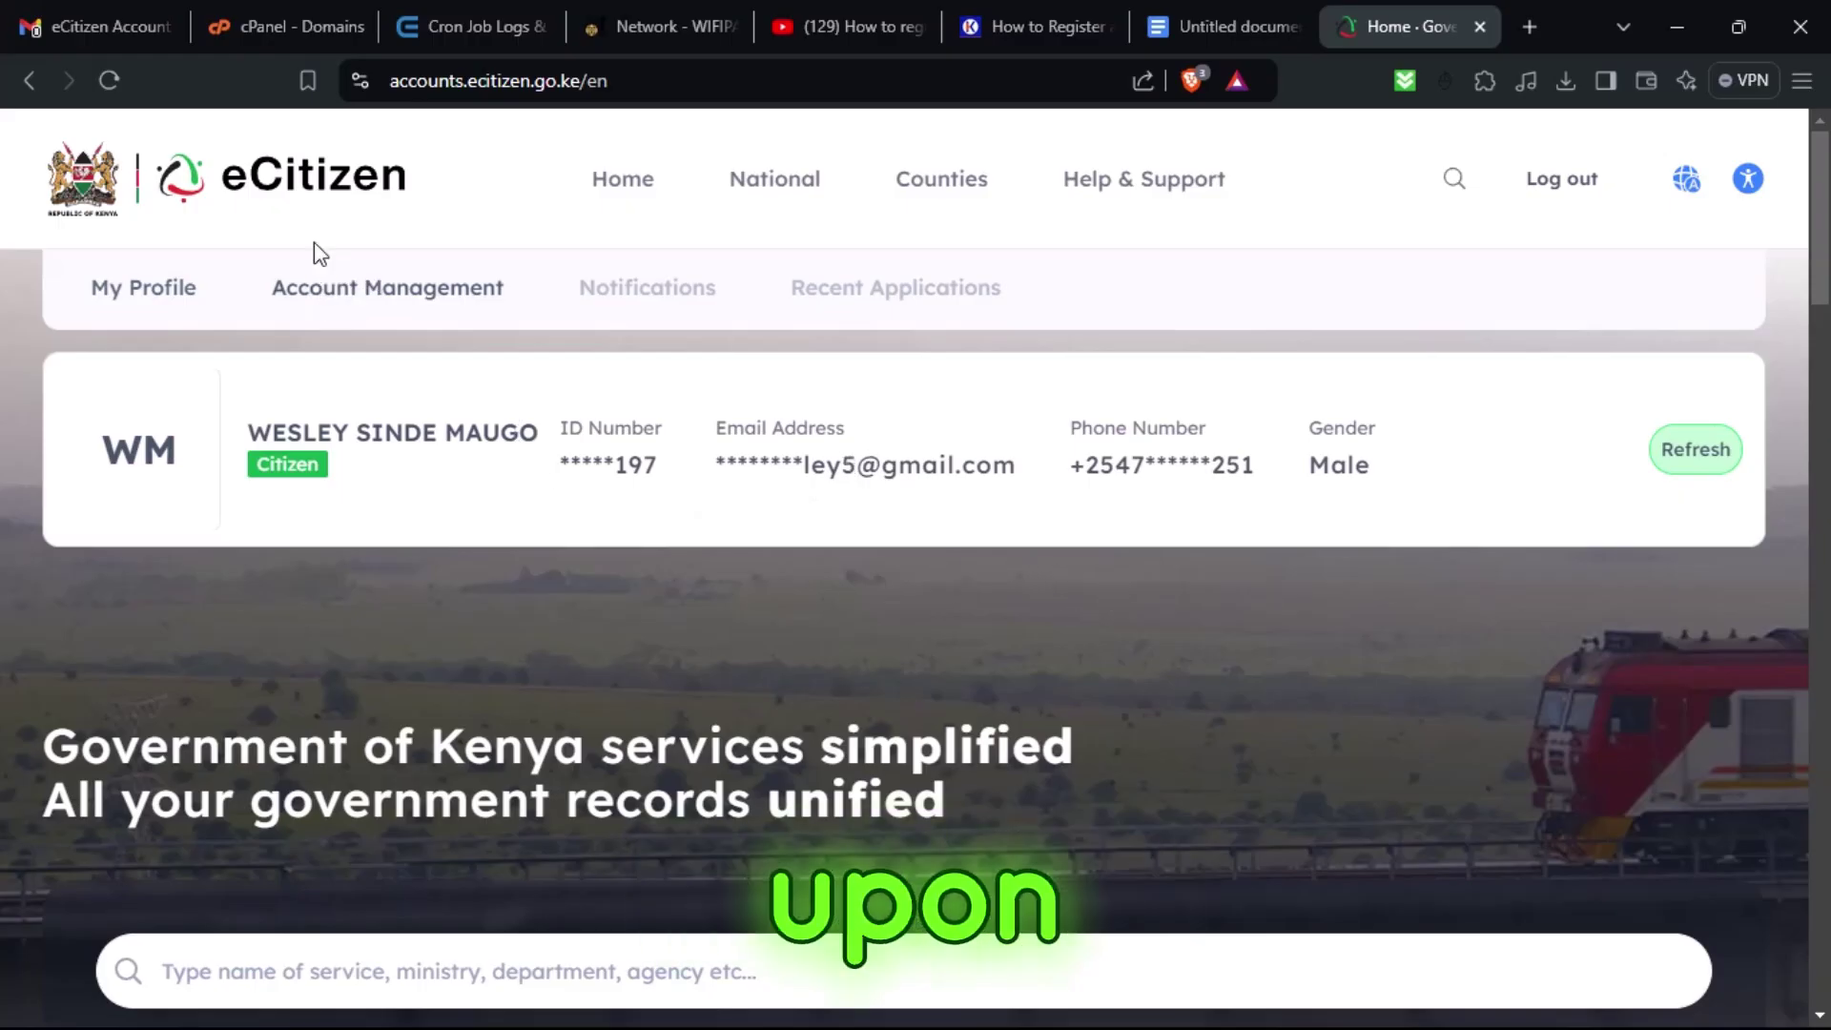
{"action": "scroll", "coordinate": [400, 463], "scroll_direction": "down", "scroll_amount": 4}
{"action": "scroll", "coordinate": [375, 469], "scroll_direction": "down", "scroll_amount": 5}
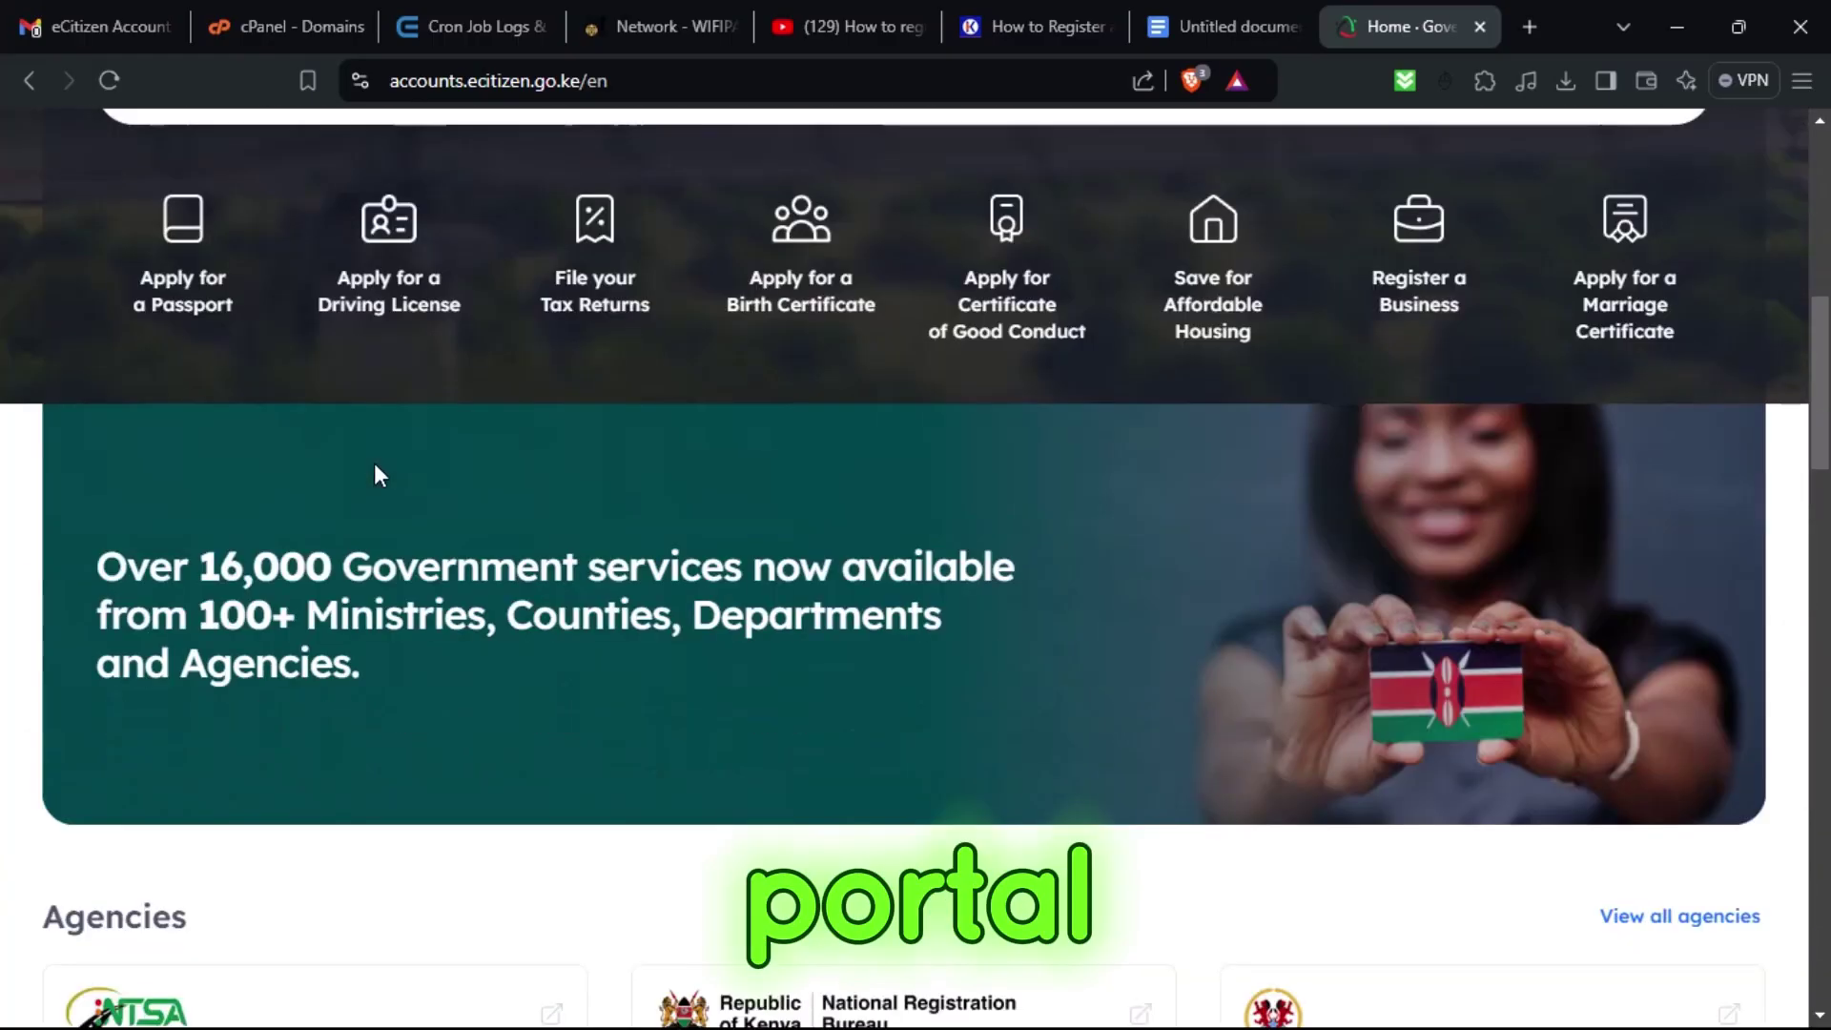
{"action": "scroll", "coordinate": [765, 469], "scroll_direction": "down", "scroll_amount": 10}
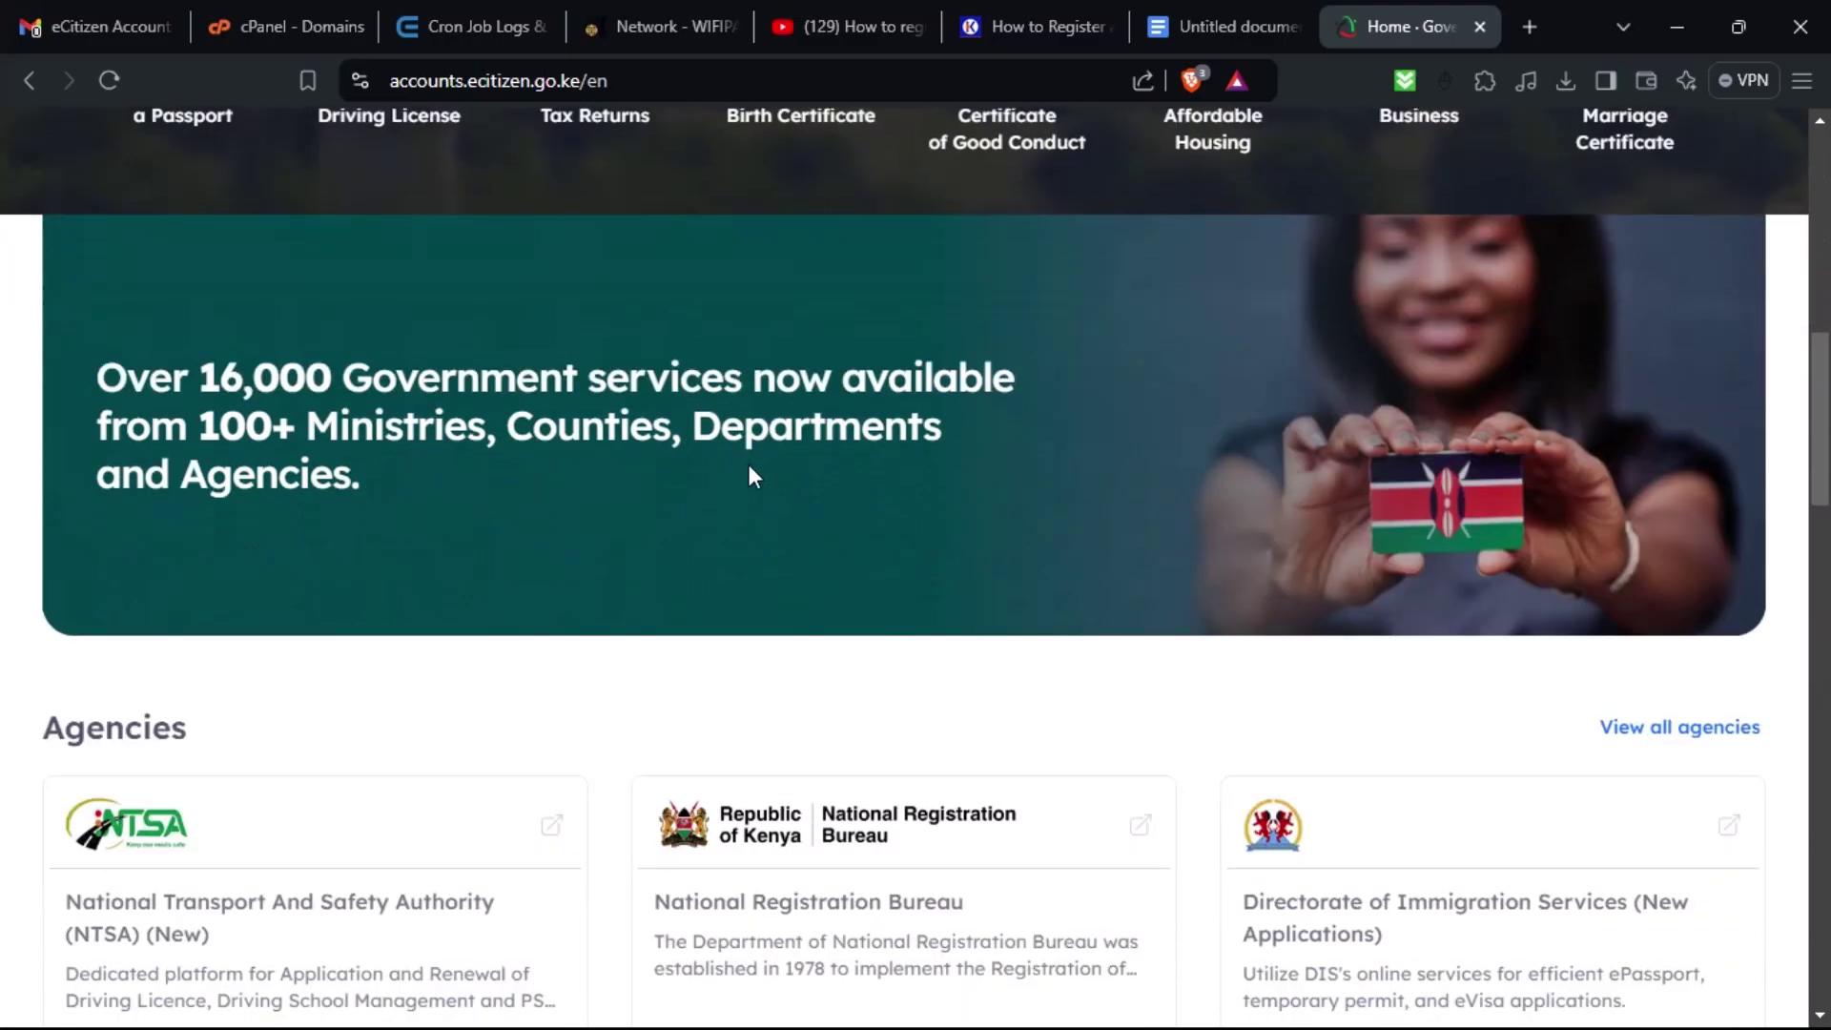
{"action": "scroll", "coordinate": [620, 421], "scroll_direction": "up", "scroll_amount": 3}
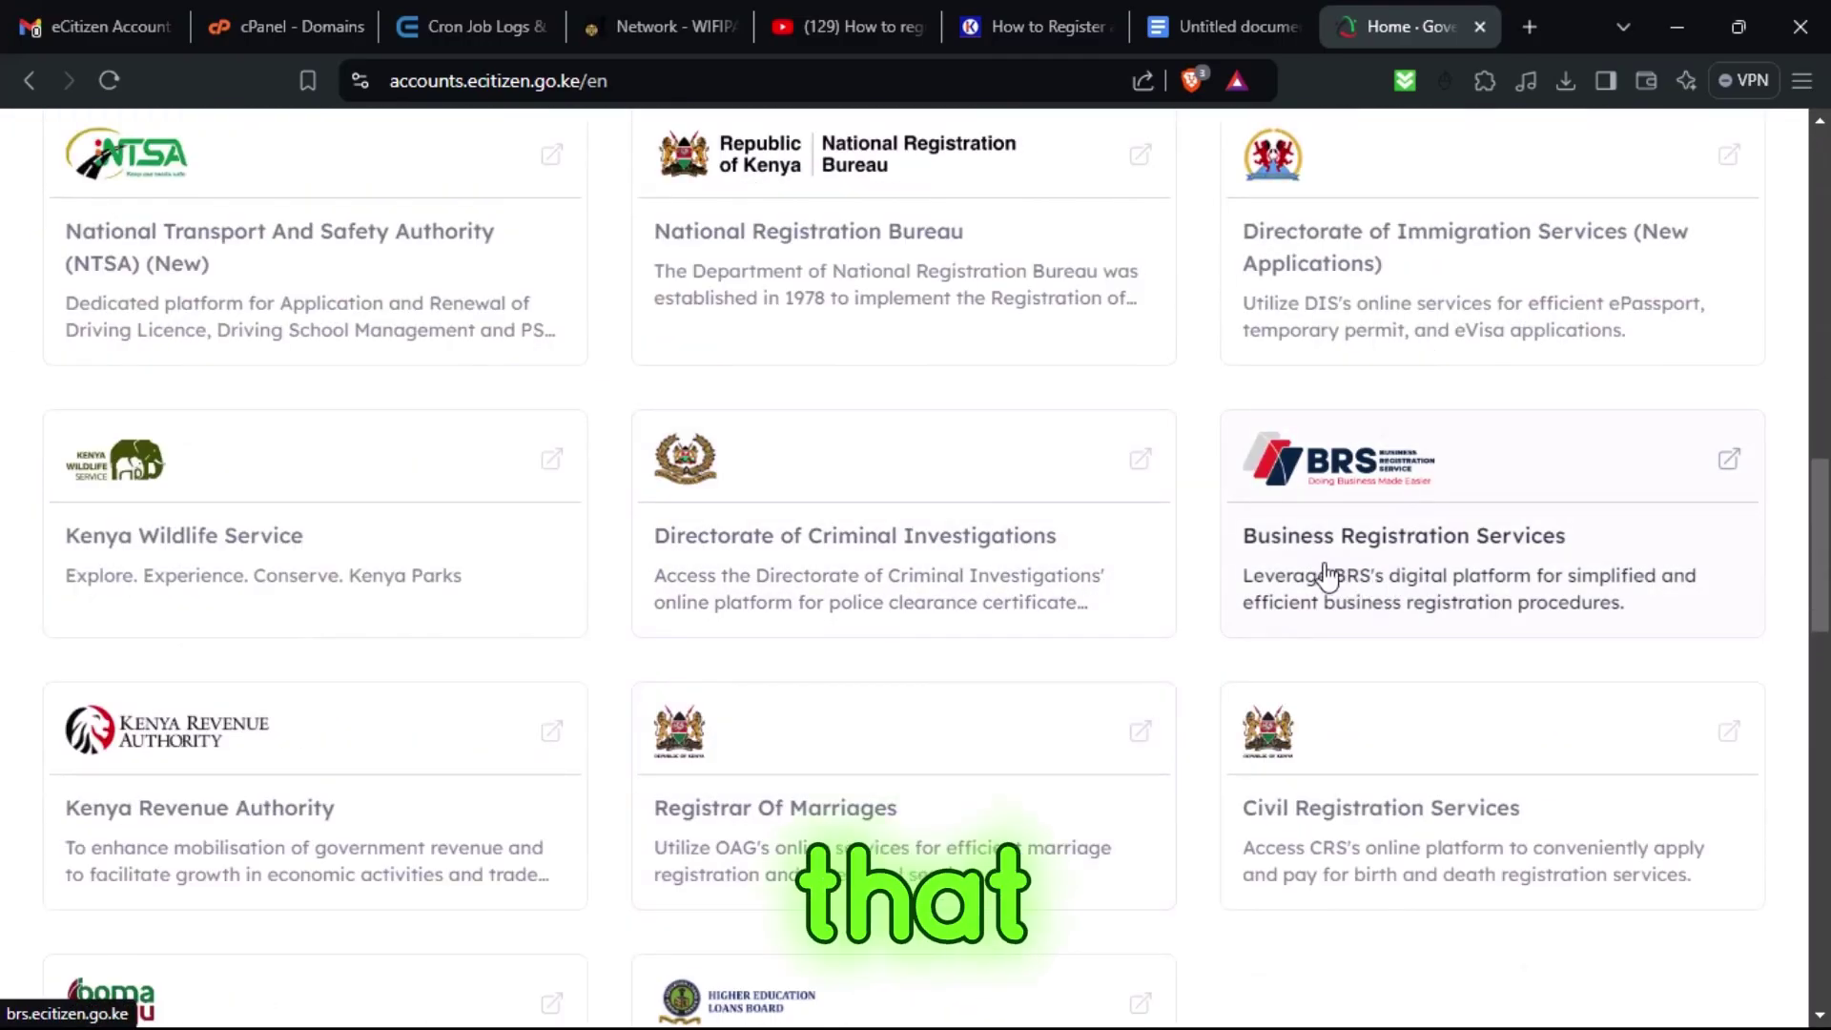
{"action": "left_click", "coordinate": [1345, 520]}
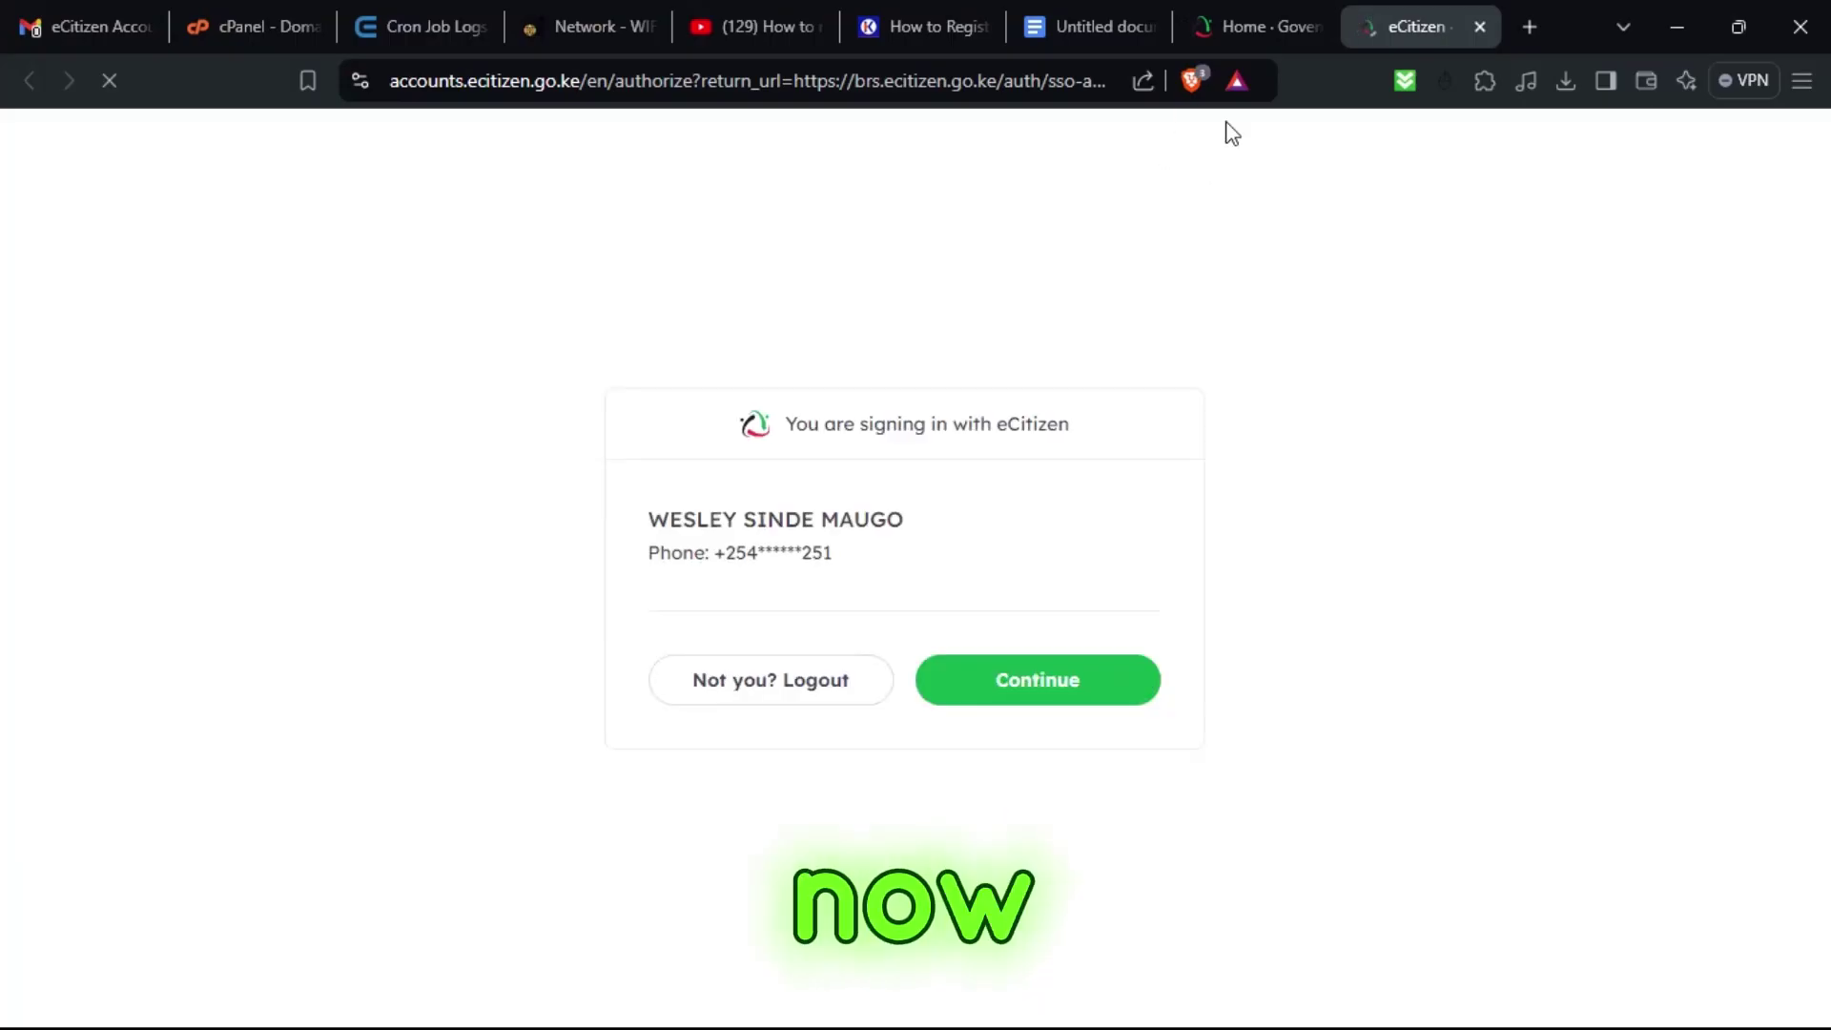
Confirm the eCitizen sign-in, read the migration notice, and follow its link to the new BRS system.
{"action": "left_click", "coordinate": [1013, 679]}
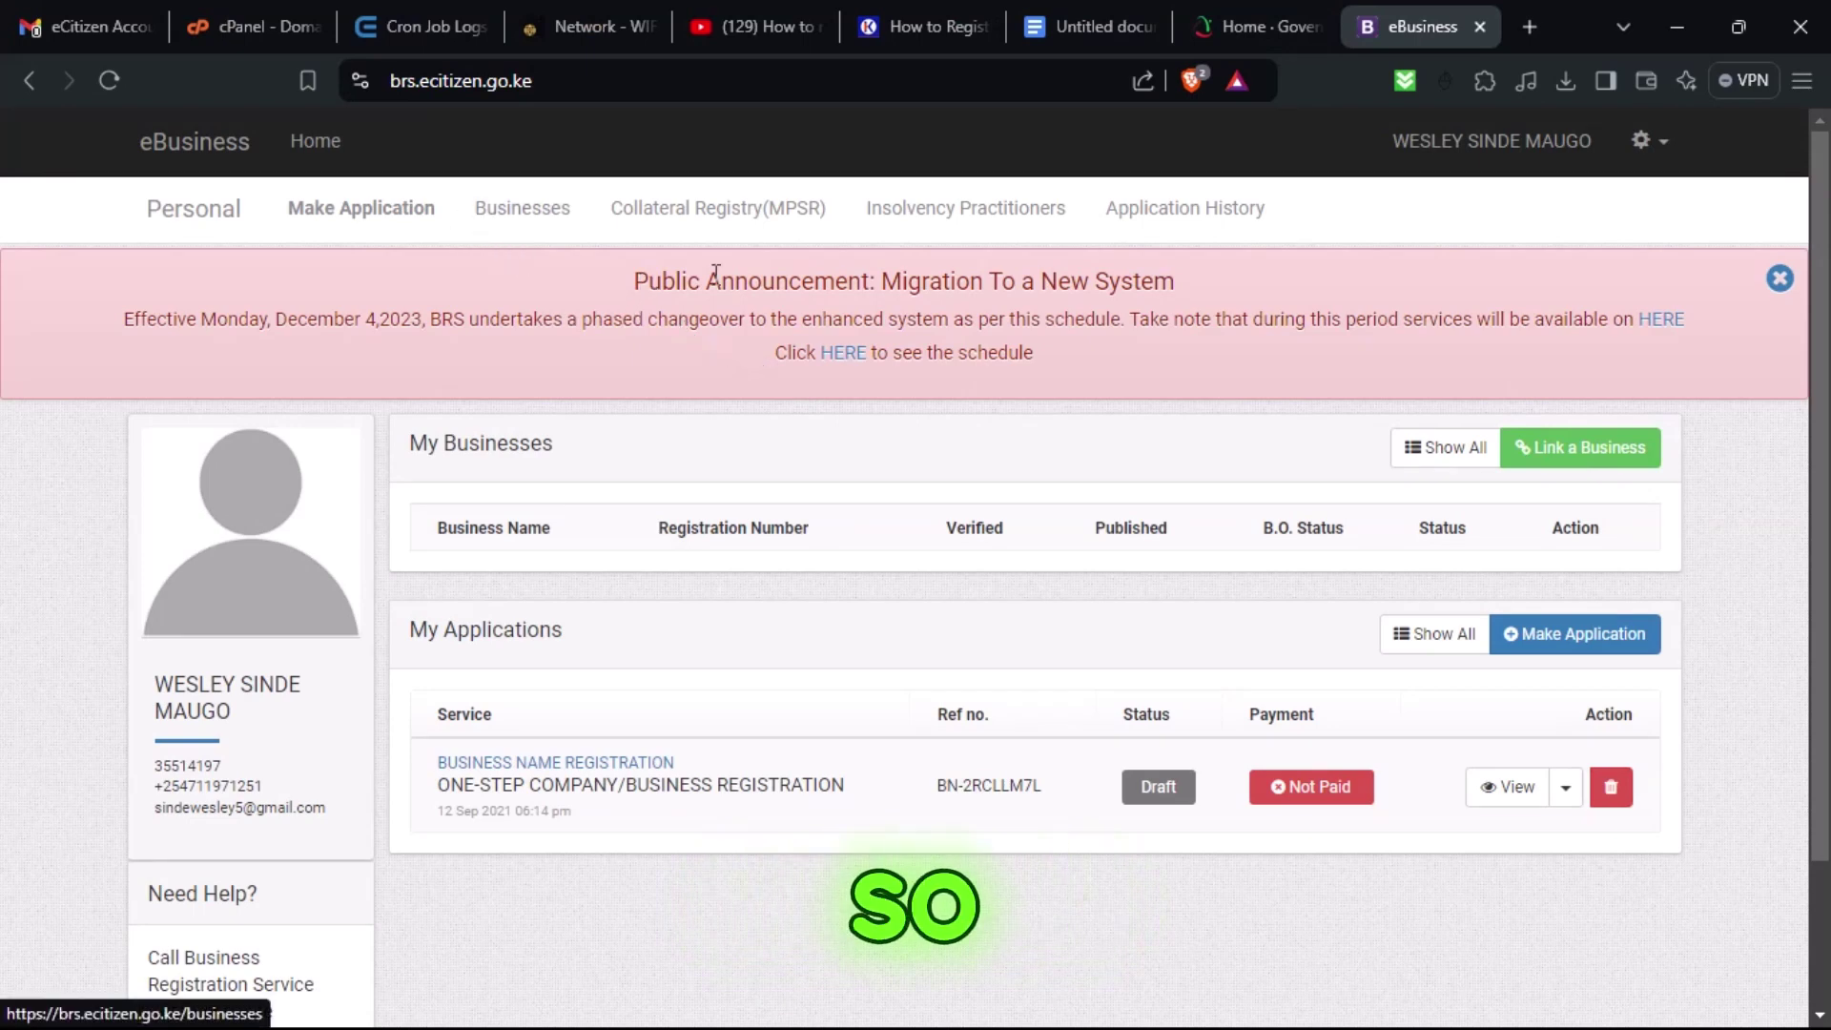
{"action": "left_click_drag", "start_coordinate": [658, 282], "coordinate": [1056, 365]}
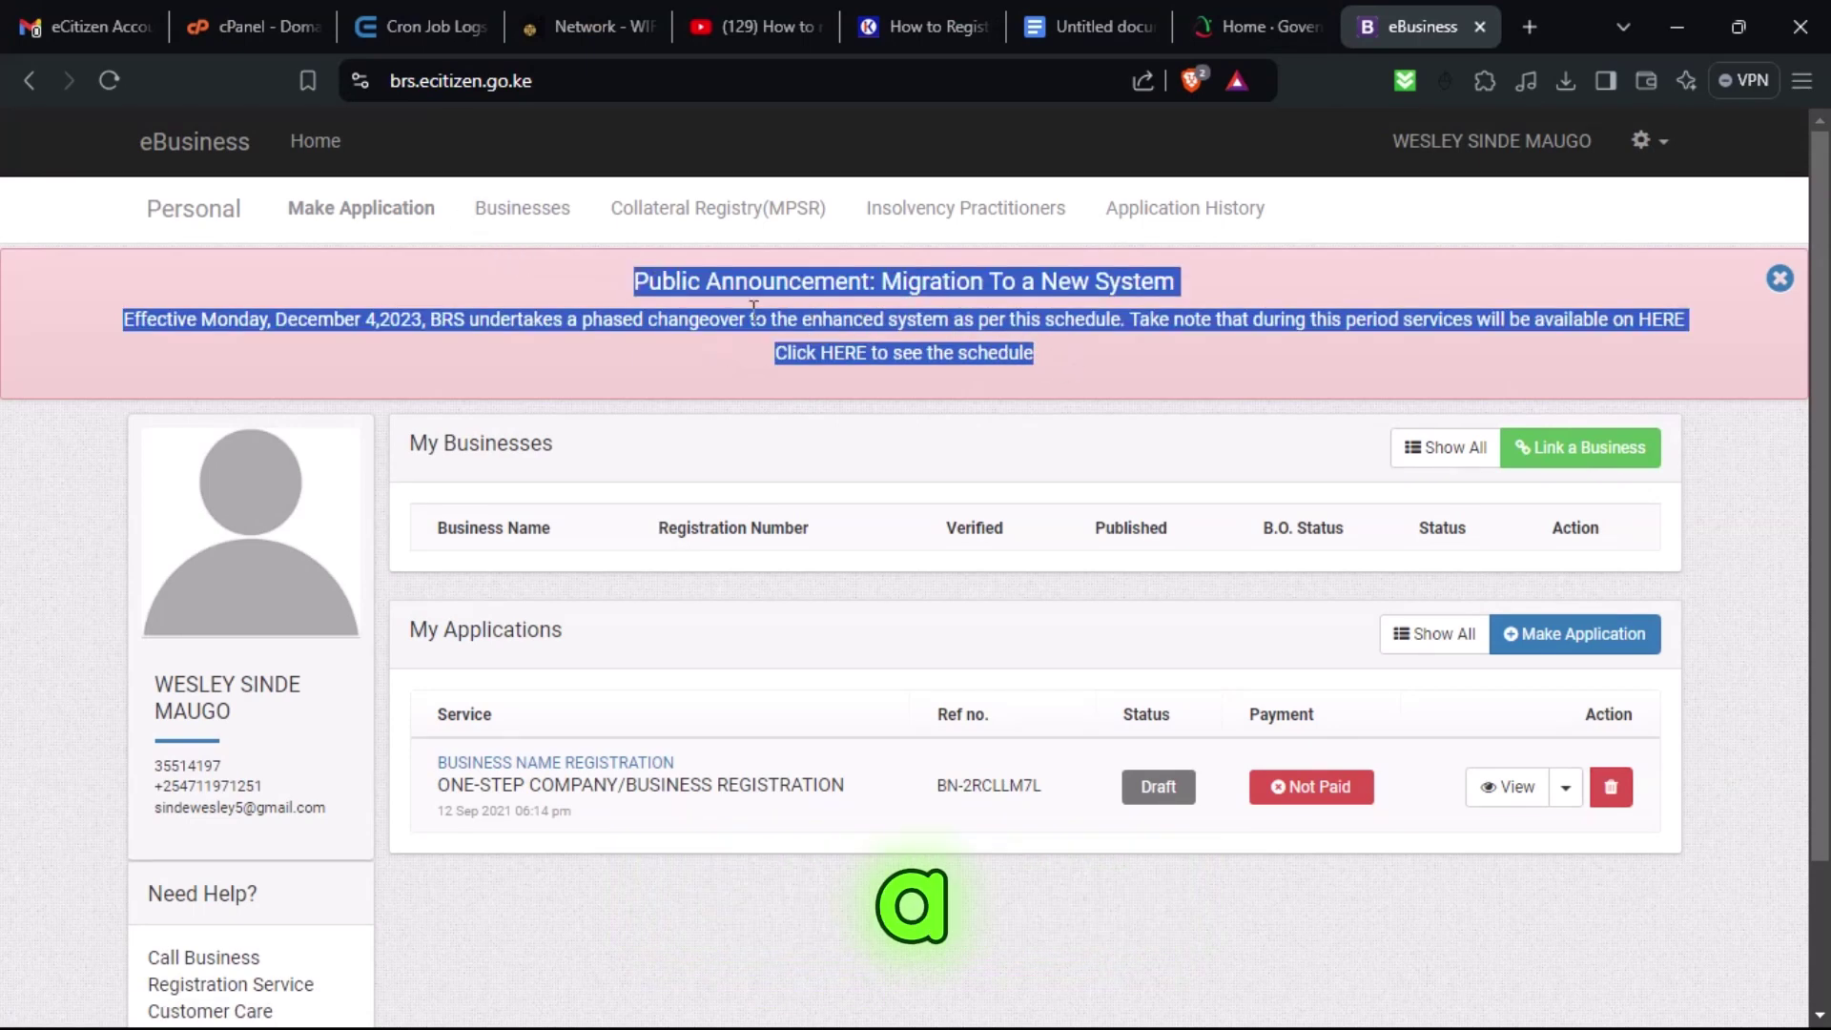
{"action": "left_click", "coordinate": [330, 339]}
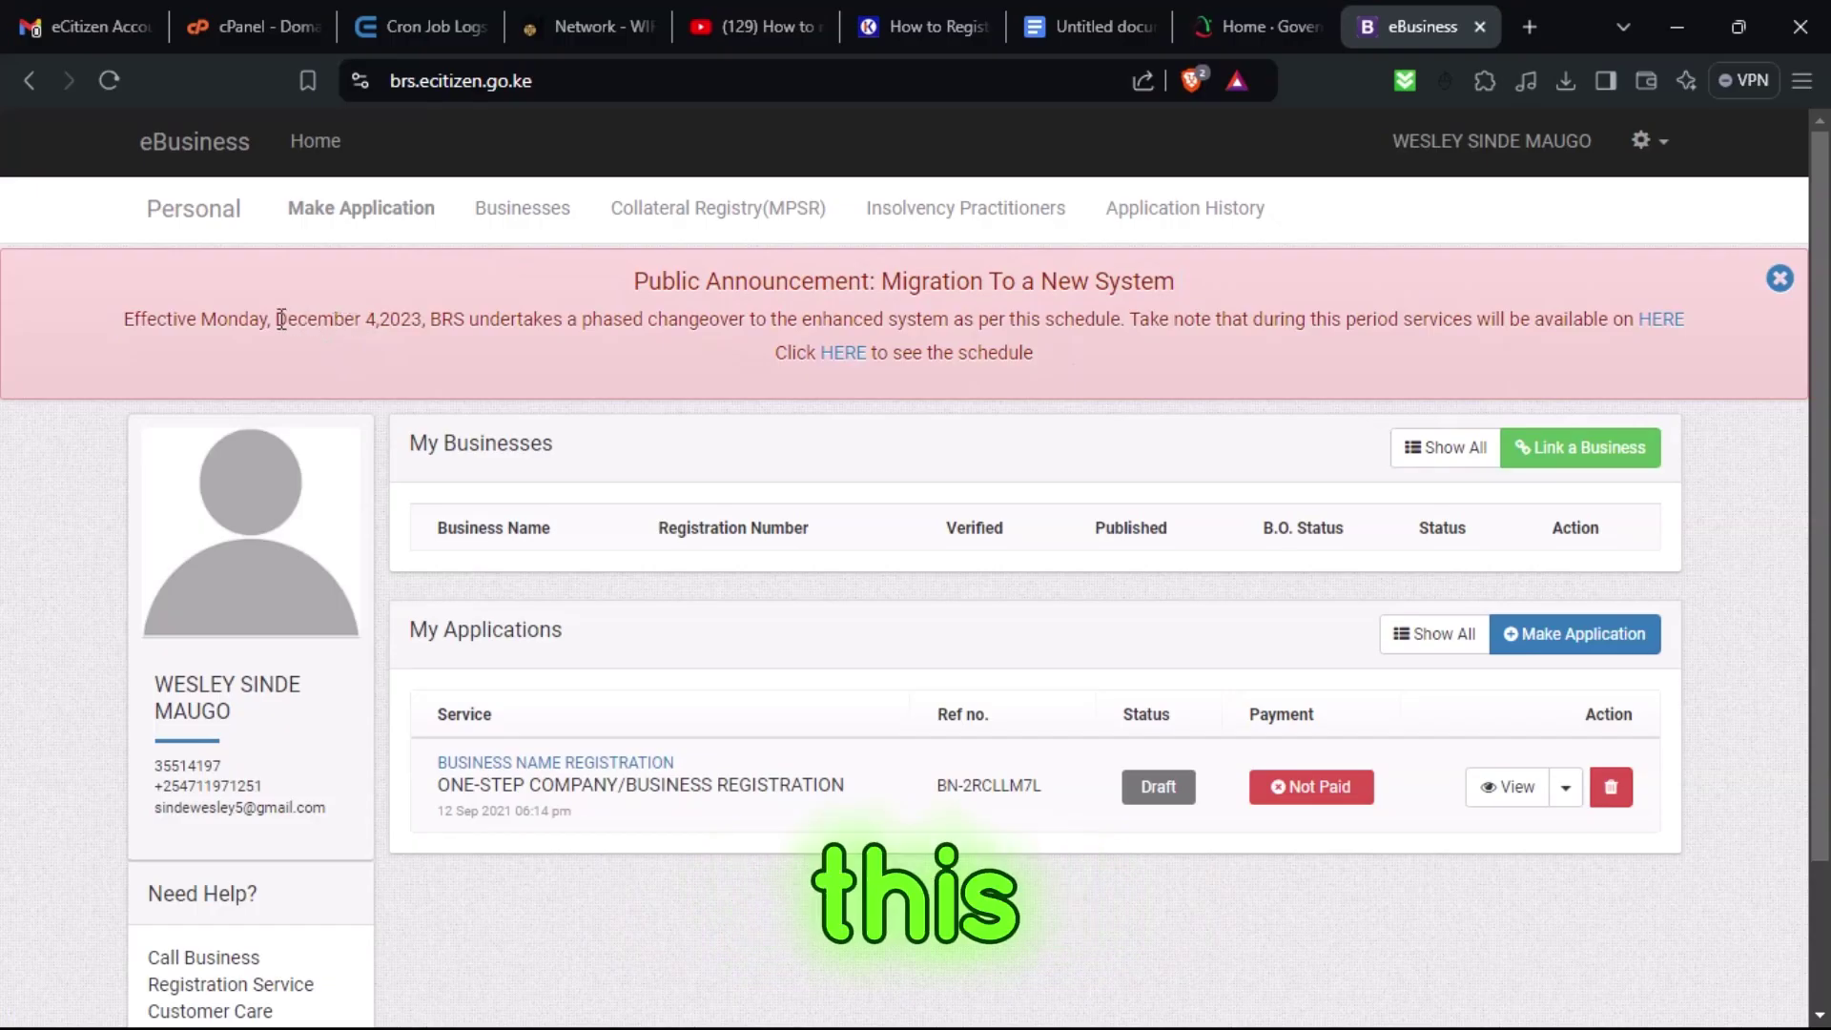
{"action": "left_click_drag", "start_coordinate": [277, 320], "coordinate": [411, 322]}
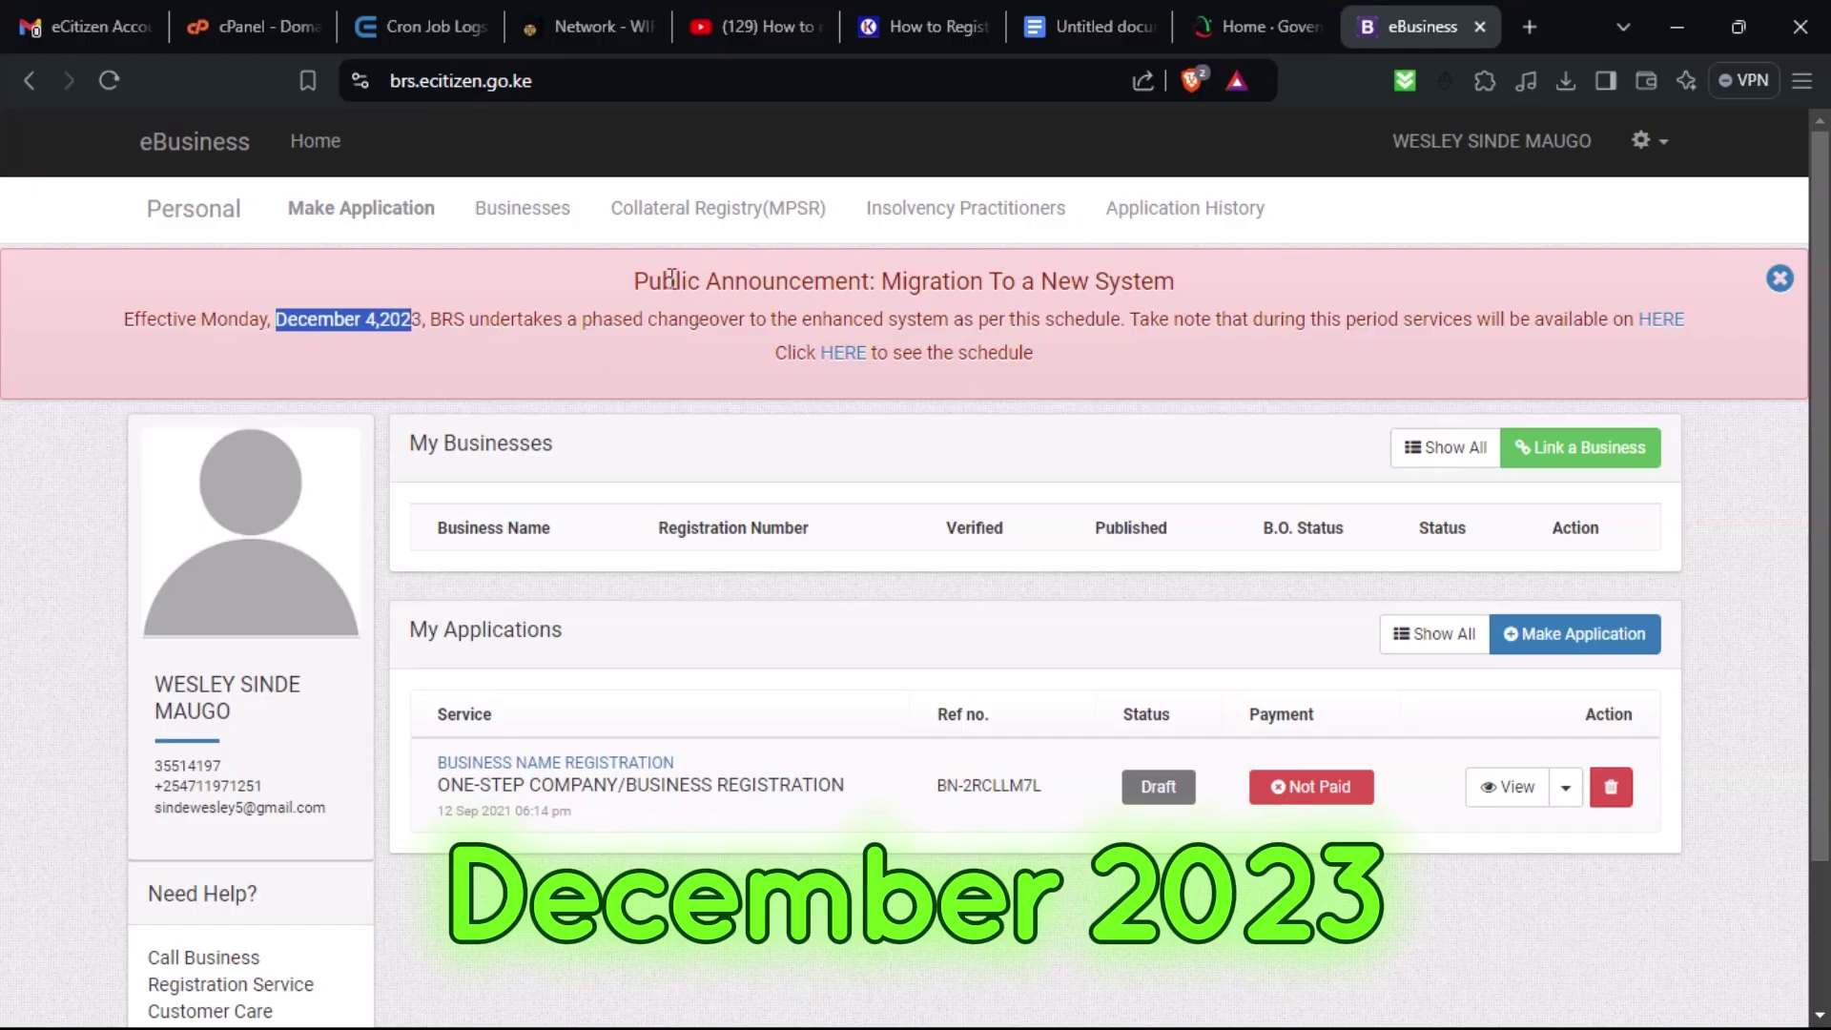
{"action": "left_click_drag", "start_coordinate": [672, 278], "coordinate": [650, 280]}
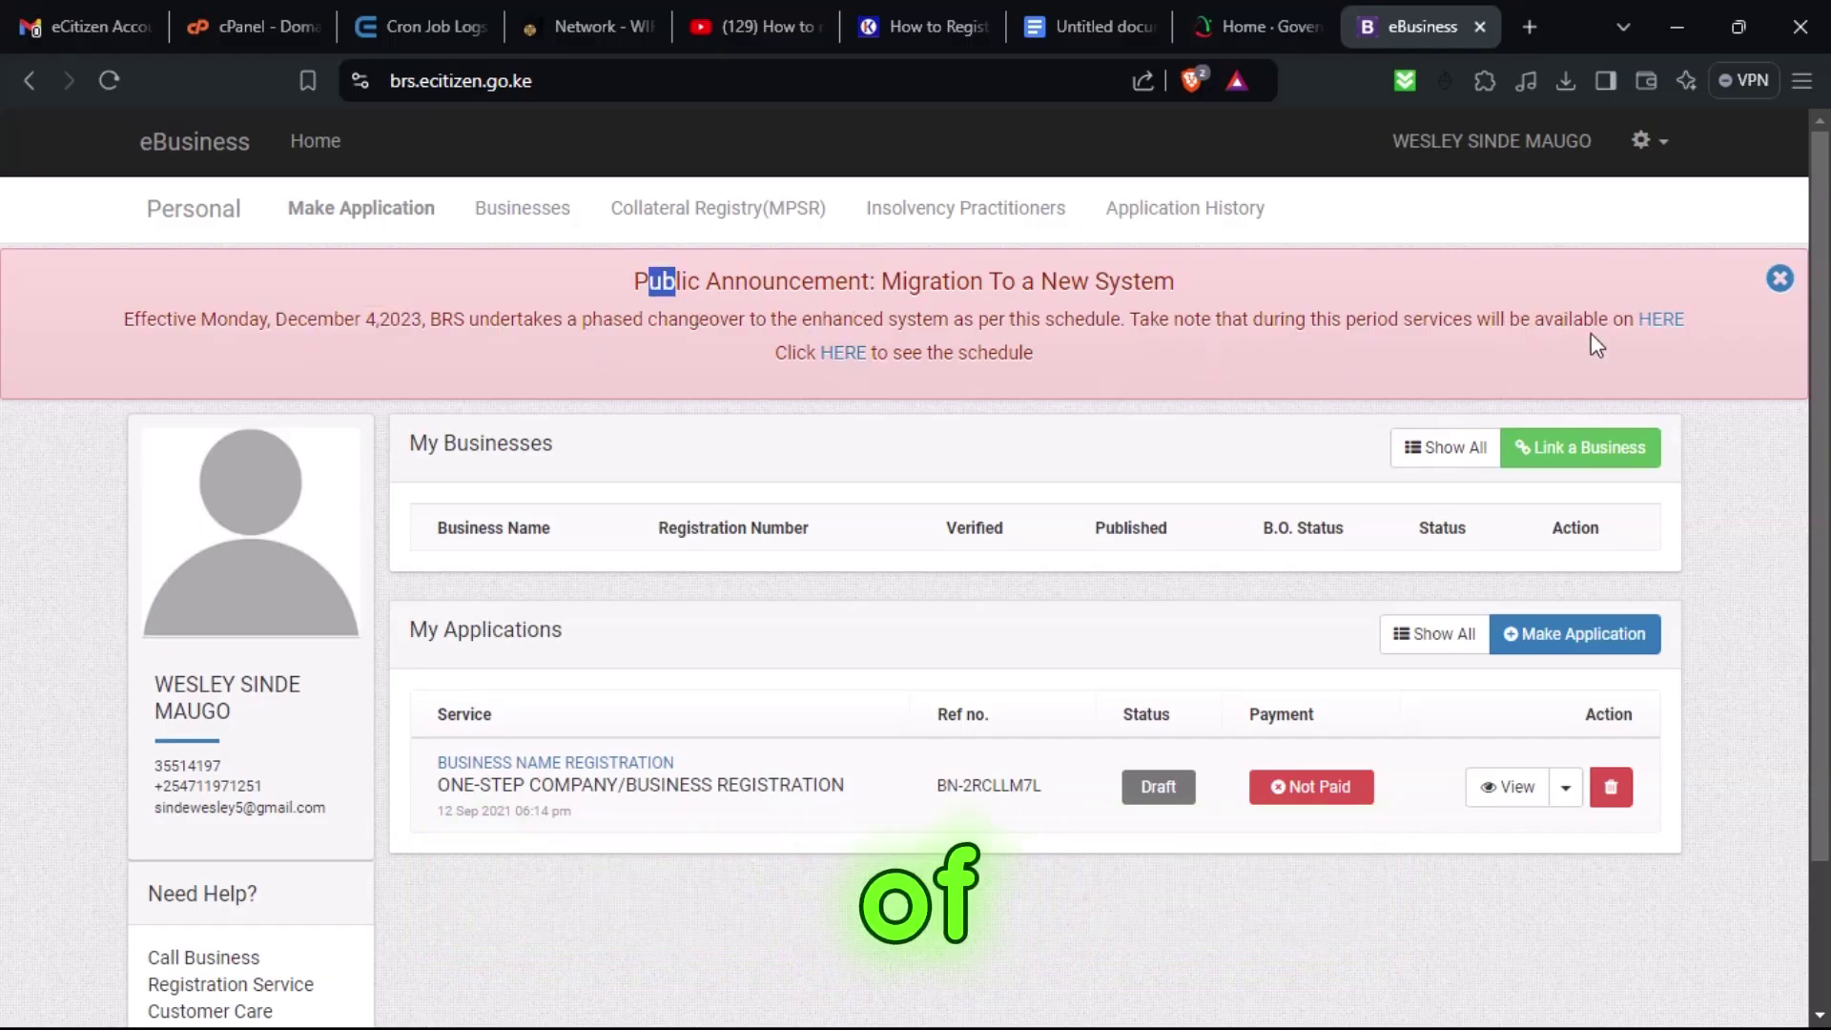
{"action": "left_click", "coordinate": [1665, 318]}
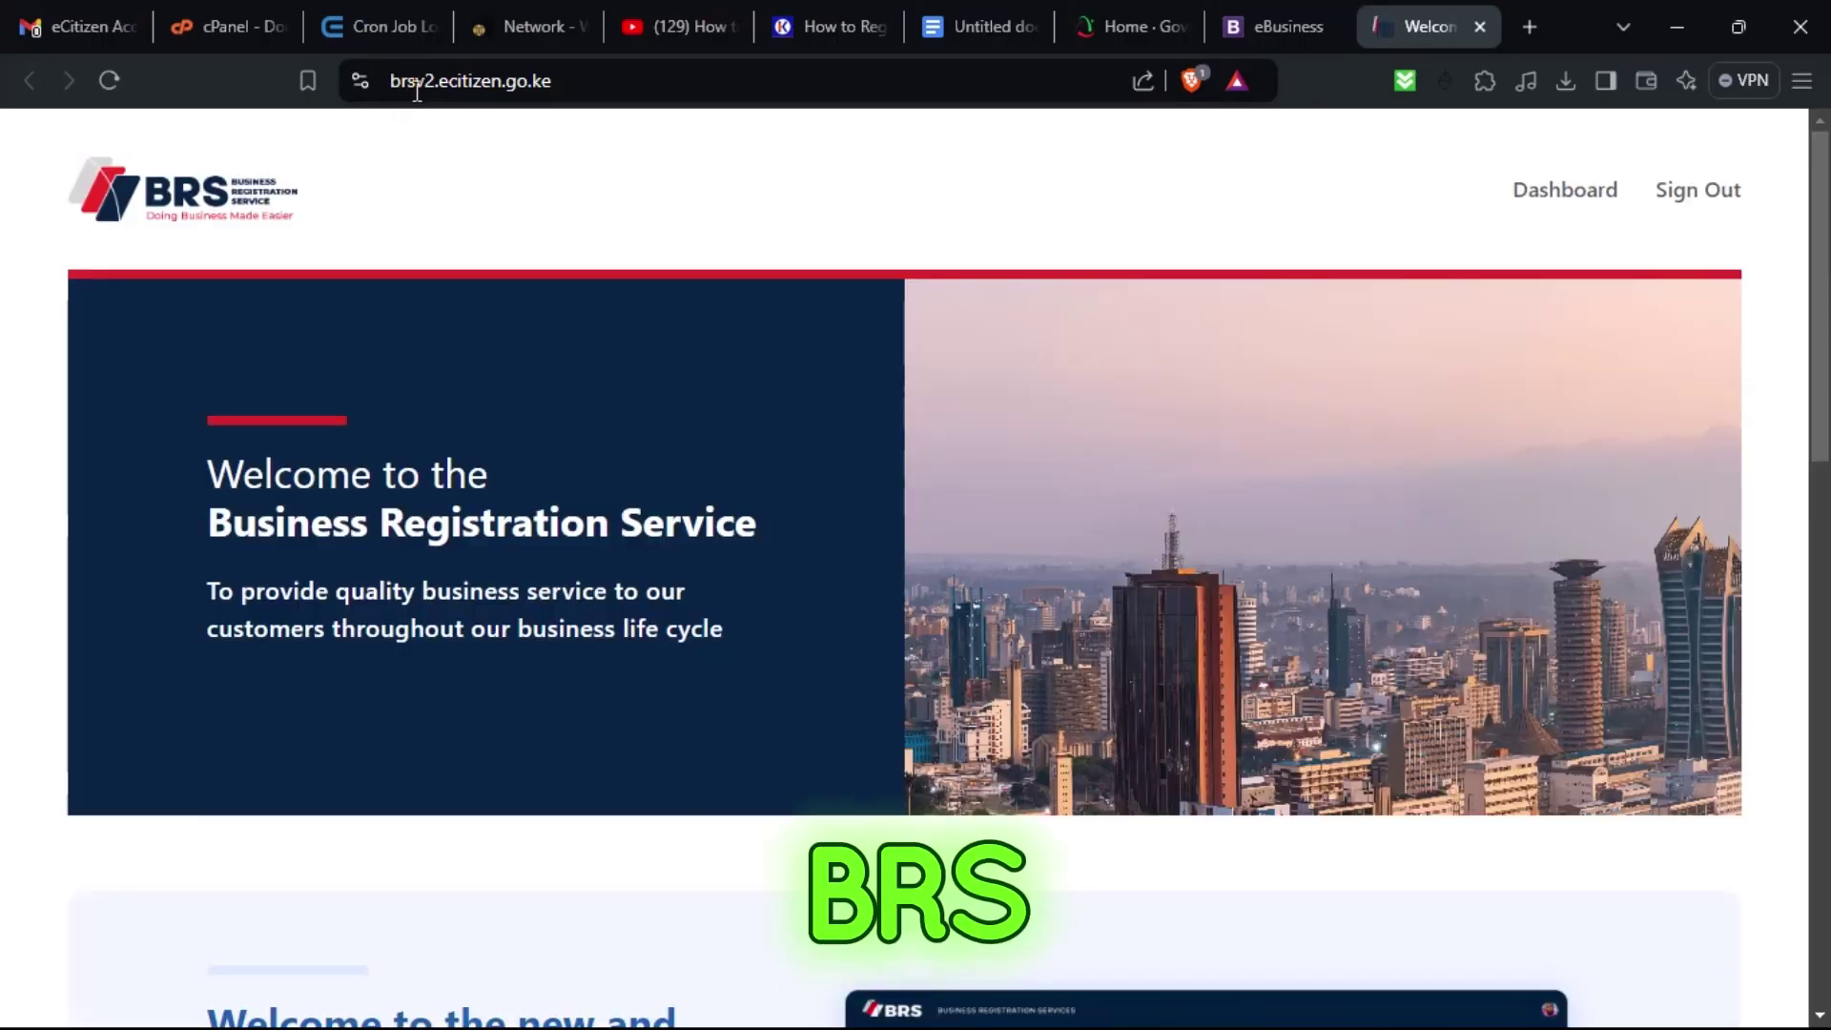
Compare the eBusiness and new BRS tabs, scroll the welcome page, then go to the BRS Dashboard.
{"action": "left_click", "coordinate": [1307, 4]}
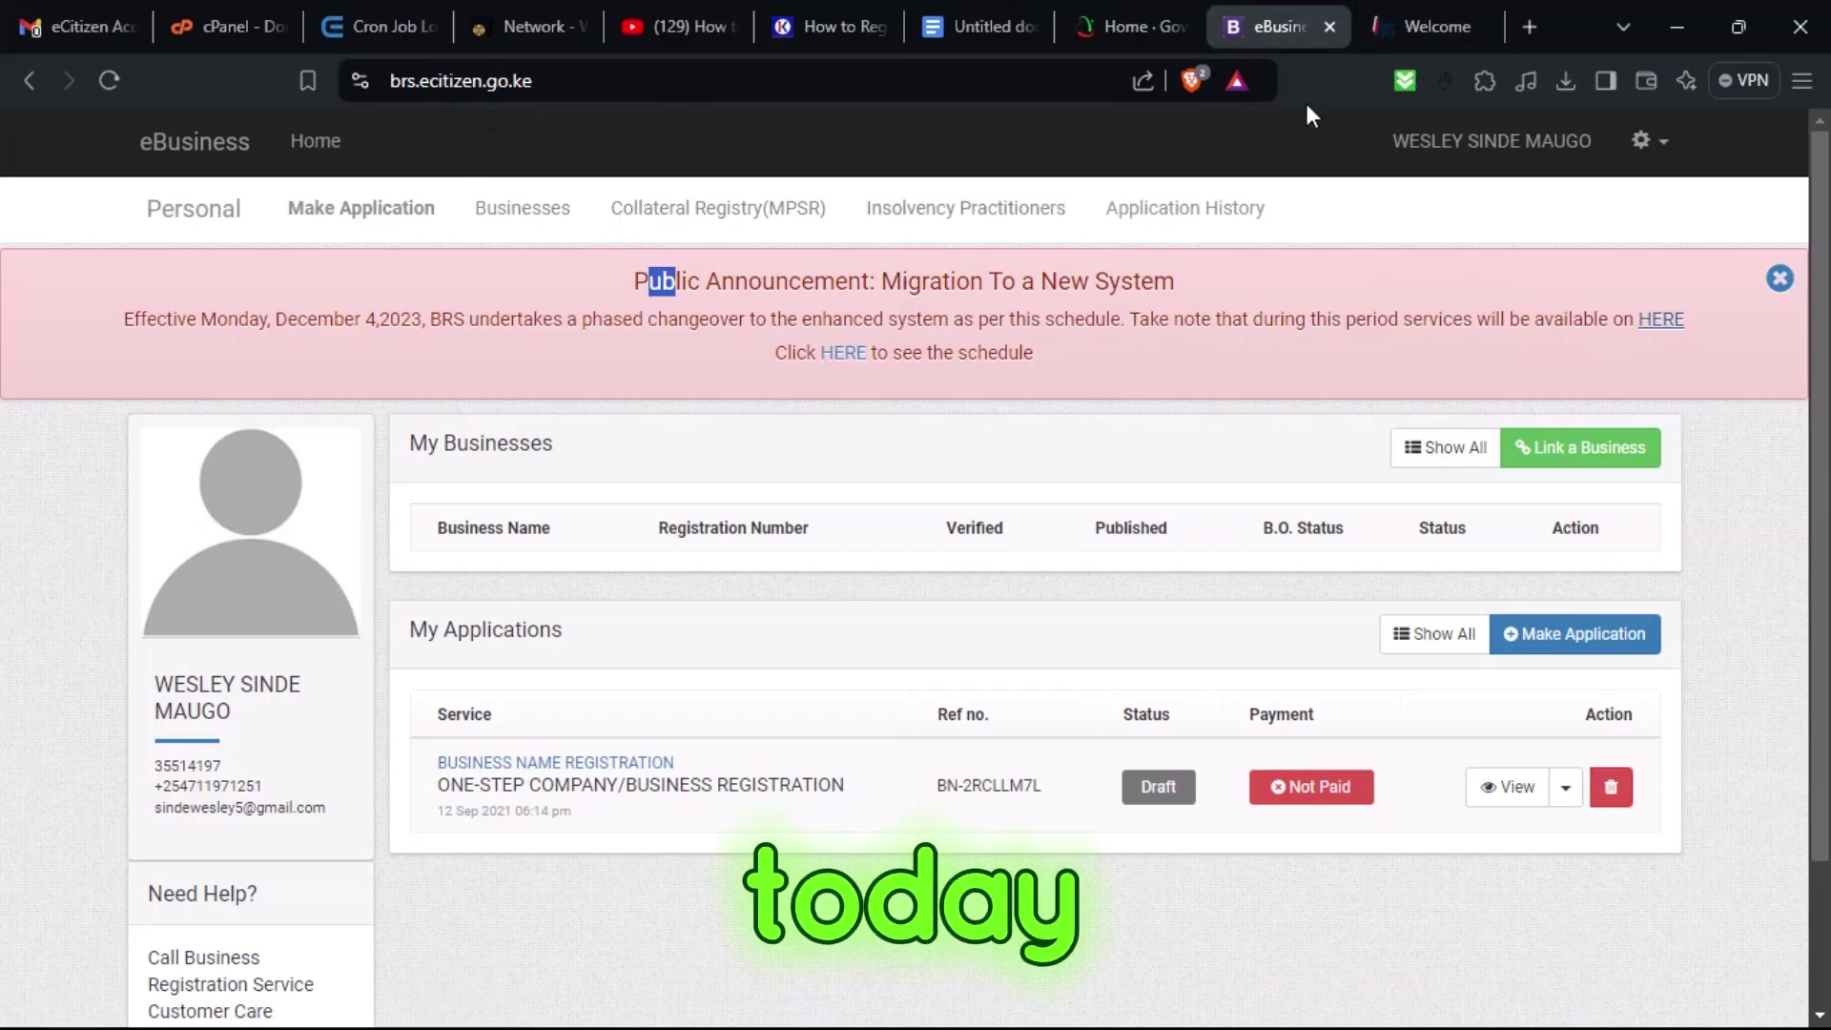
{"action": "left_click", "coordinate": [1379, 6]}
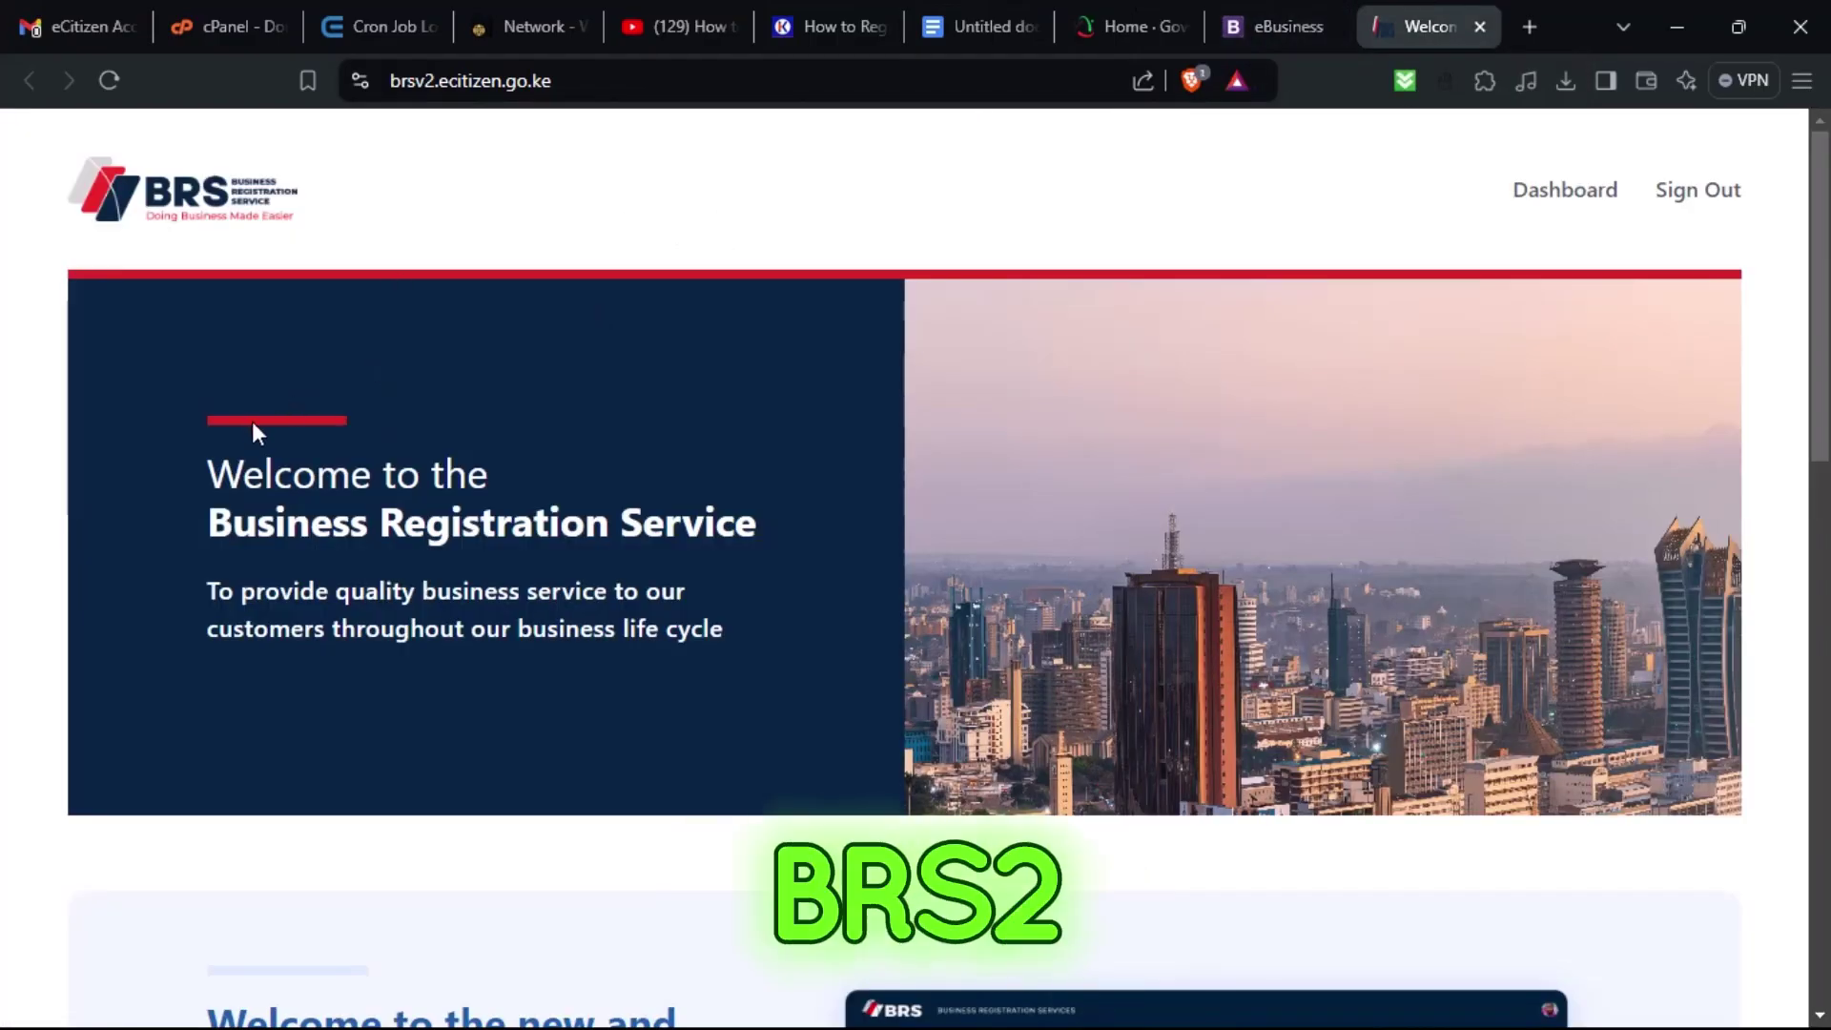
{"action": "scroll", "coordinate": [242, 425], "scroll_direction": "down", "scroll_amount": 10}
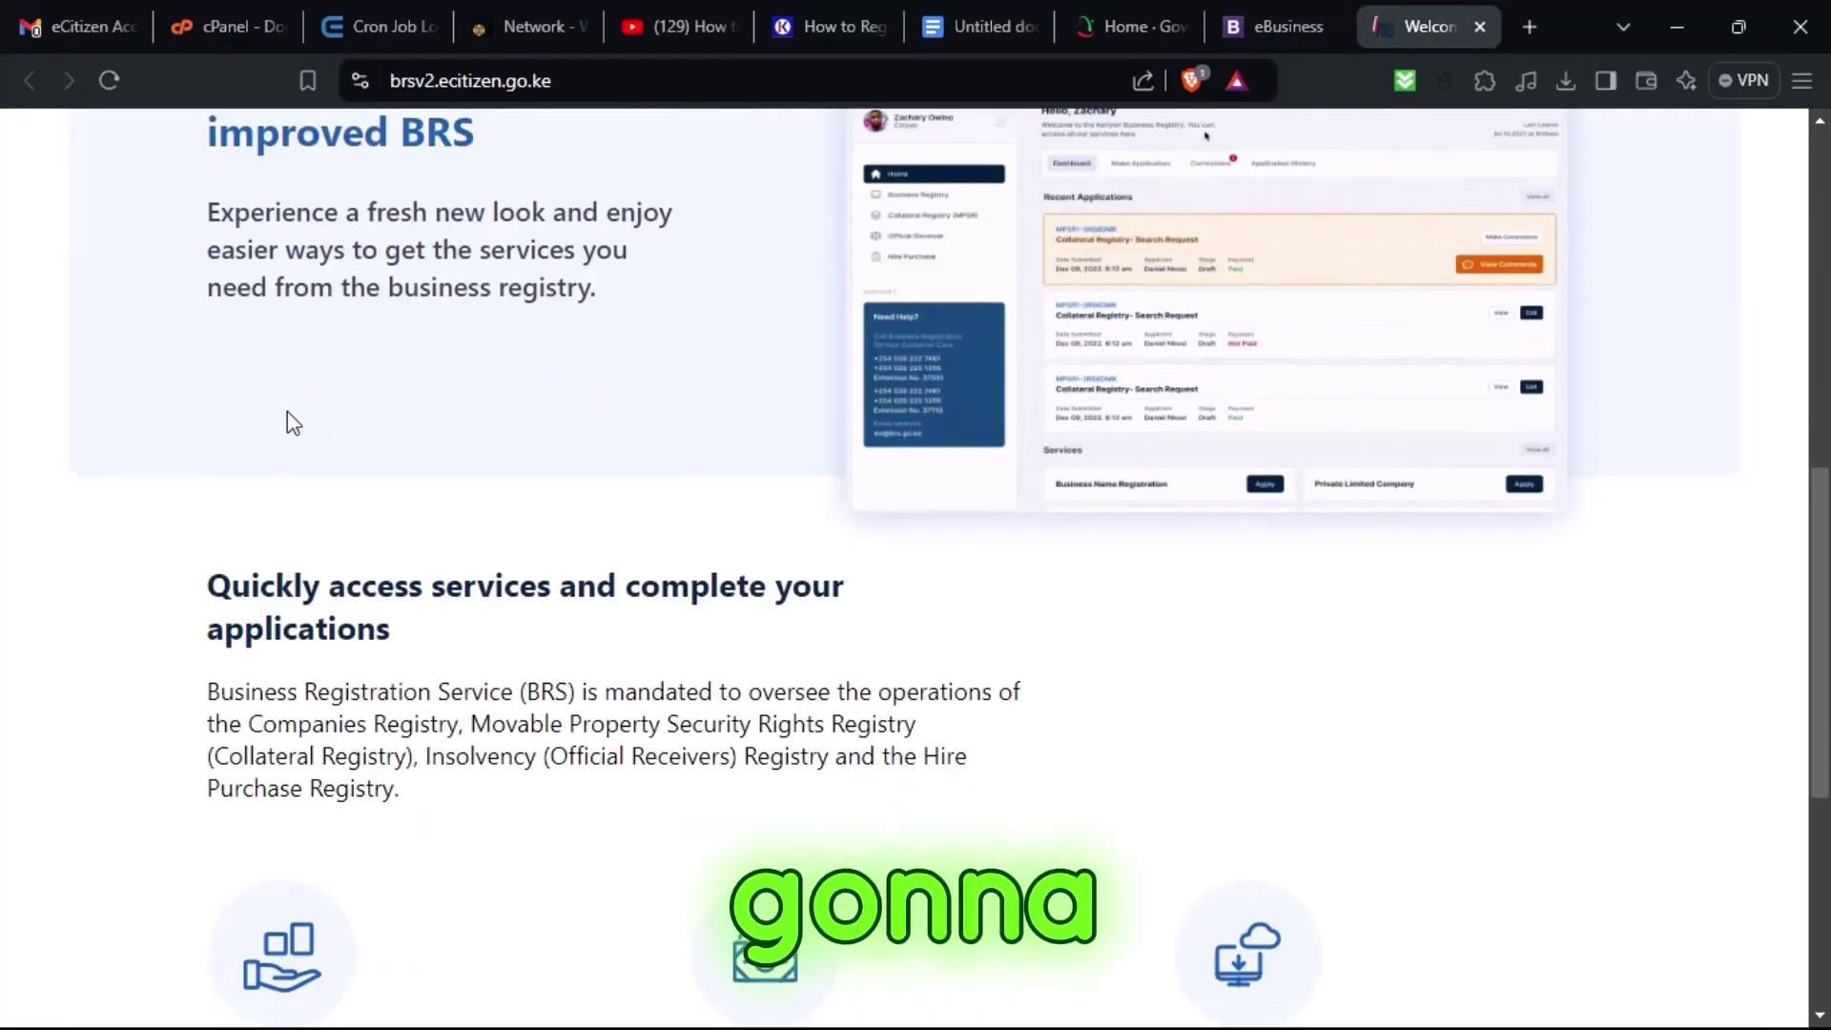
{"action": "scroll", "coordinate": [288, 419], "scroll_direction": "down", "scroll_amount": 6}
{"action": "scroll", "coordinate": [343, 444], "scroll_direction": "up", "scroll_amount": 1}
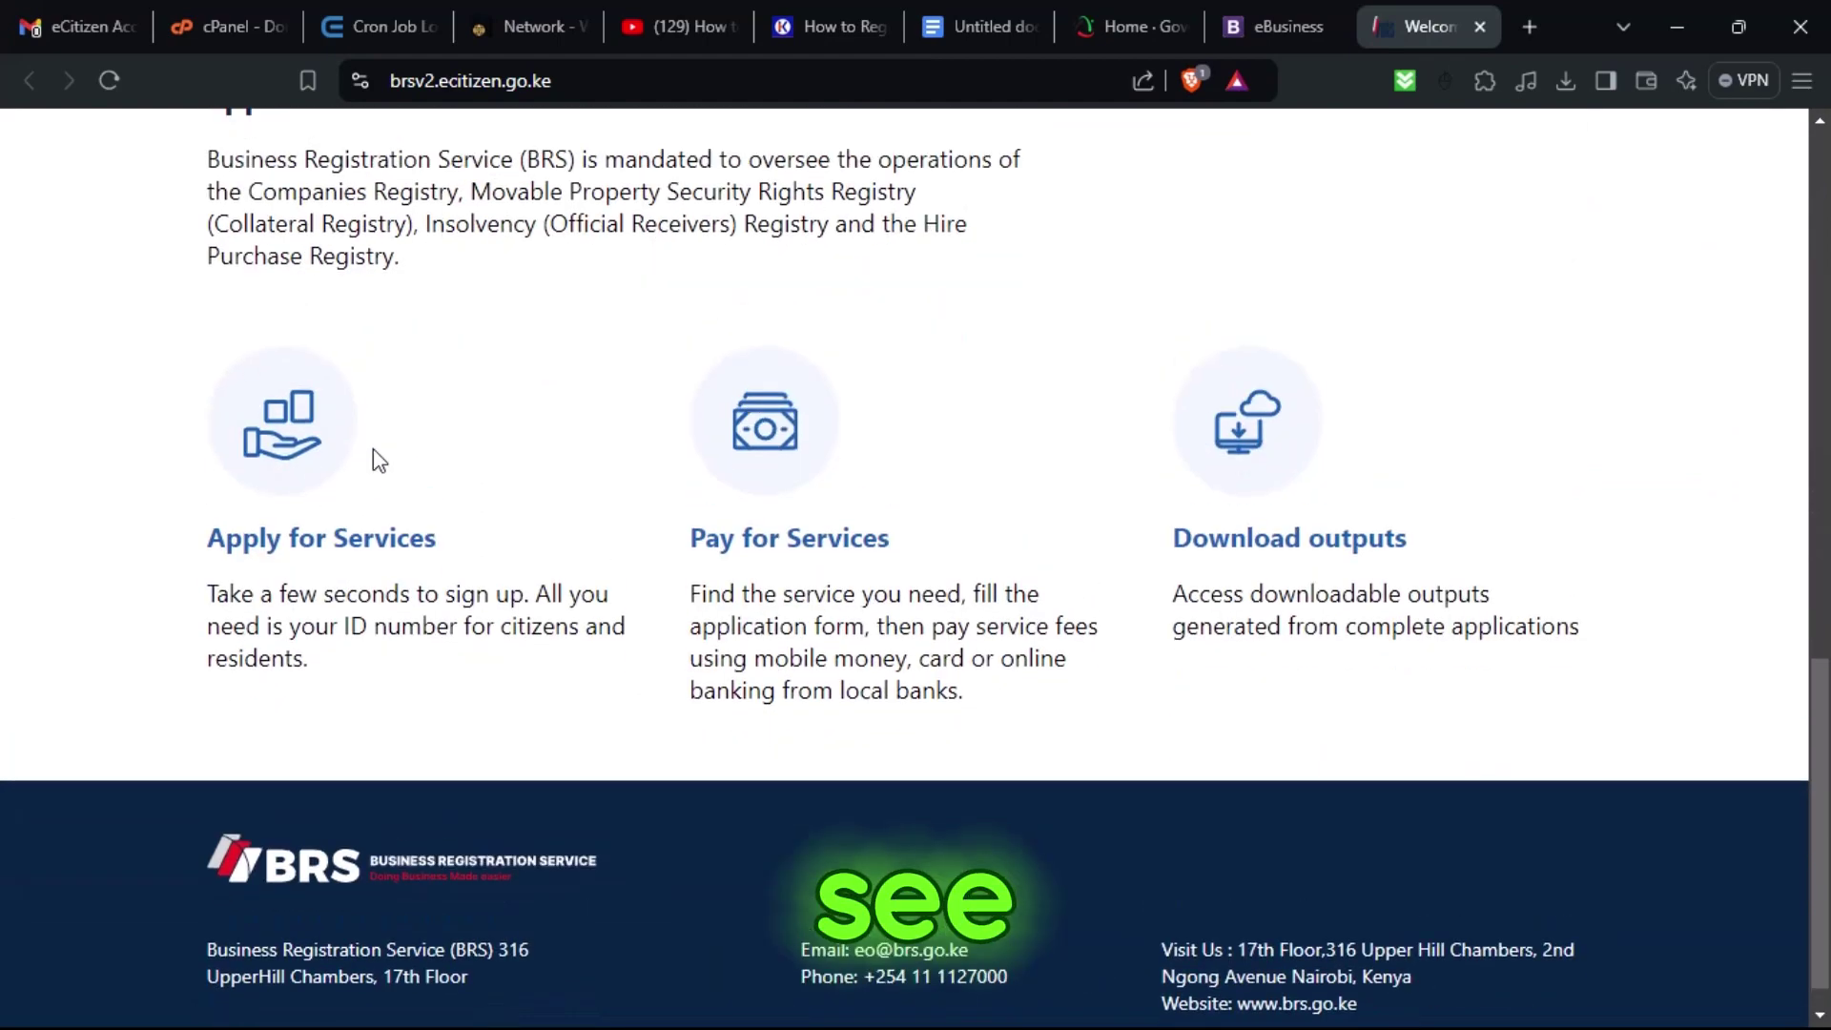
{"action": "scroll", "coordinate": [380, 461], "scroll_direction": "up", "scroll_amount": 15}
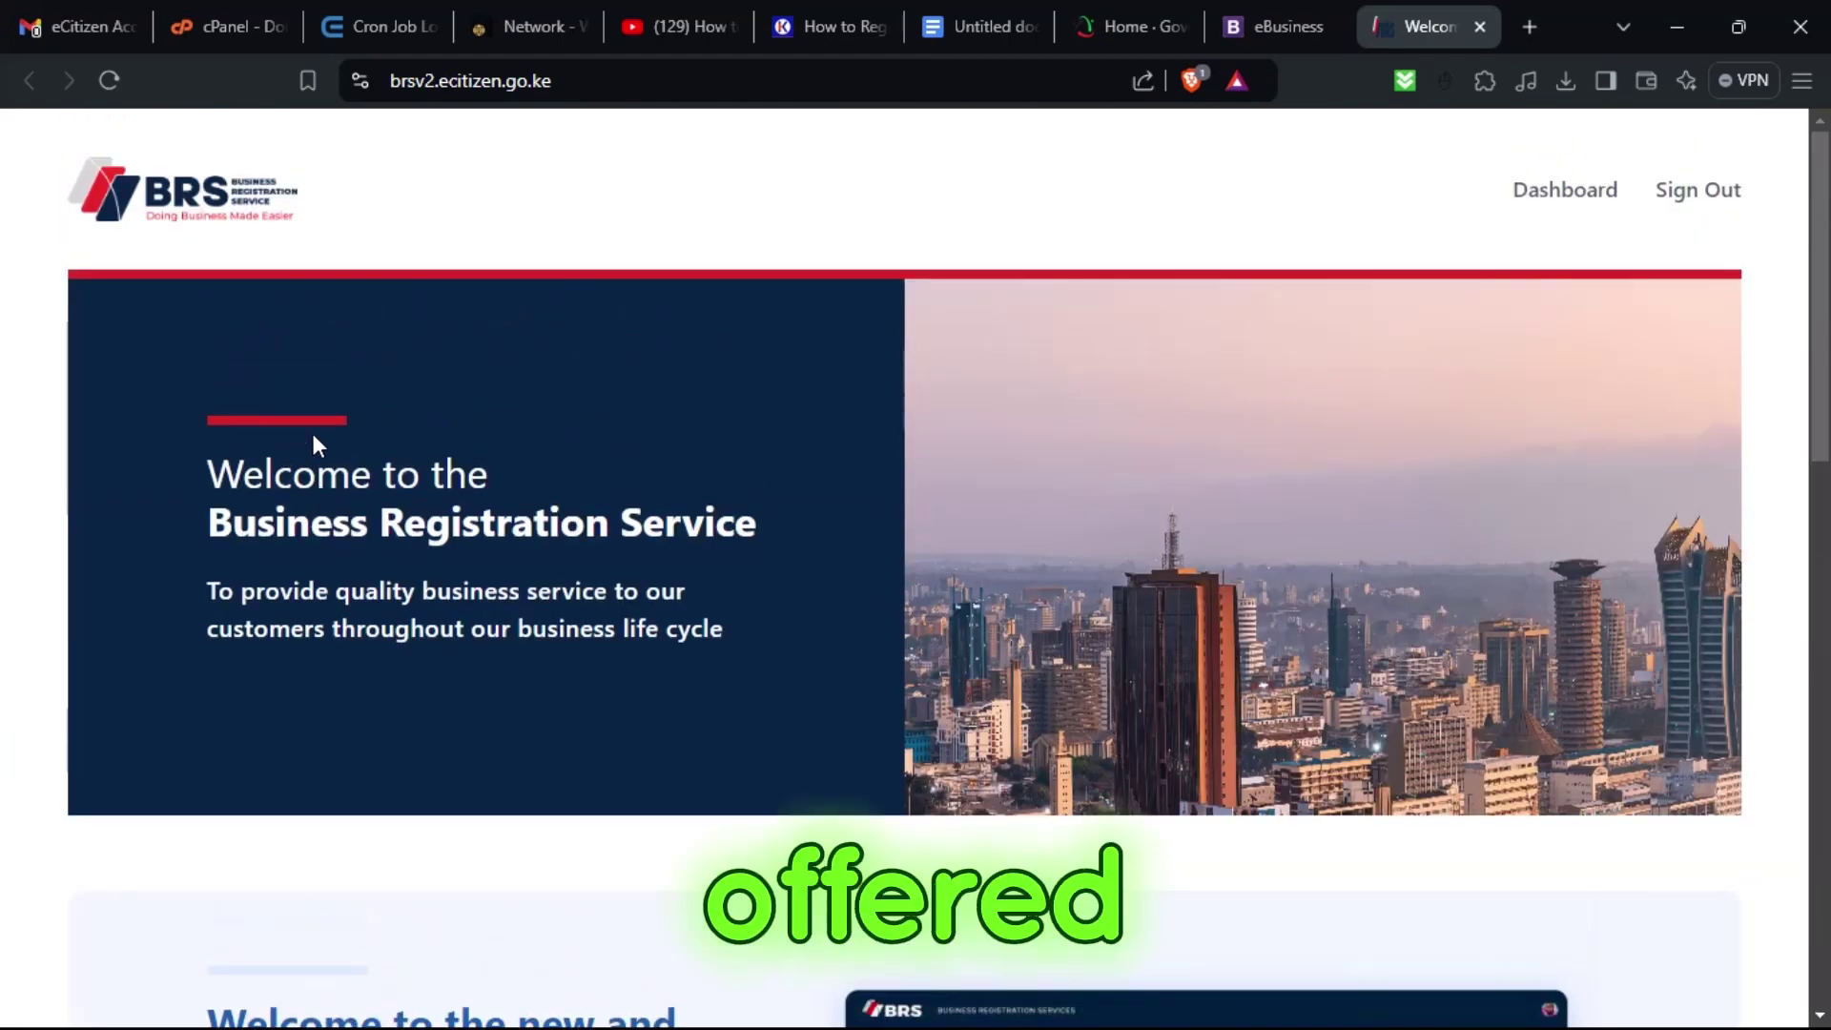
{"action": "scroll", "coordinate": [388, 586], "scroll_direction": "down", "scroll_amount": 3}
{"action": "scroll", "coordinate": [851, 556], "scroll_direction": "up", "scroll_amount": 2}
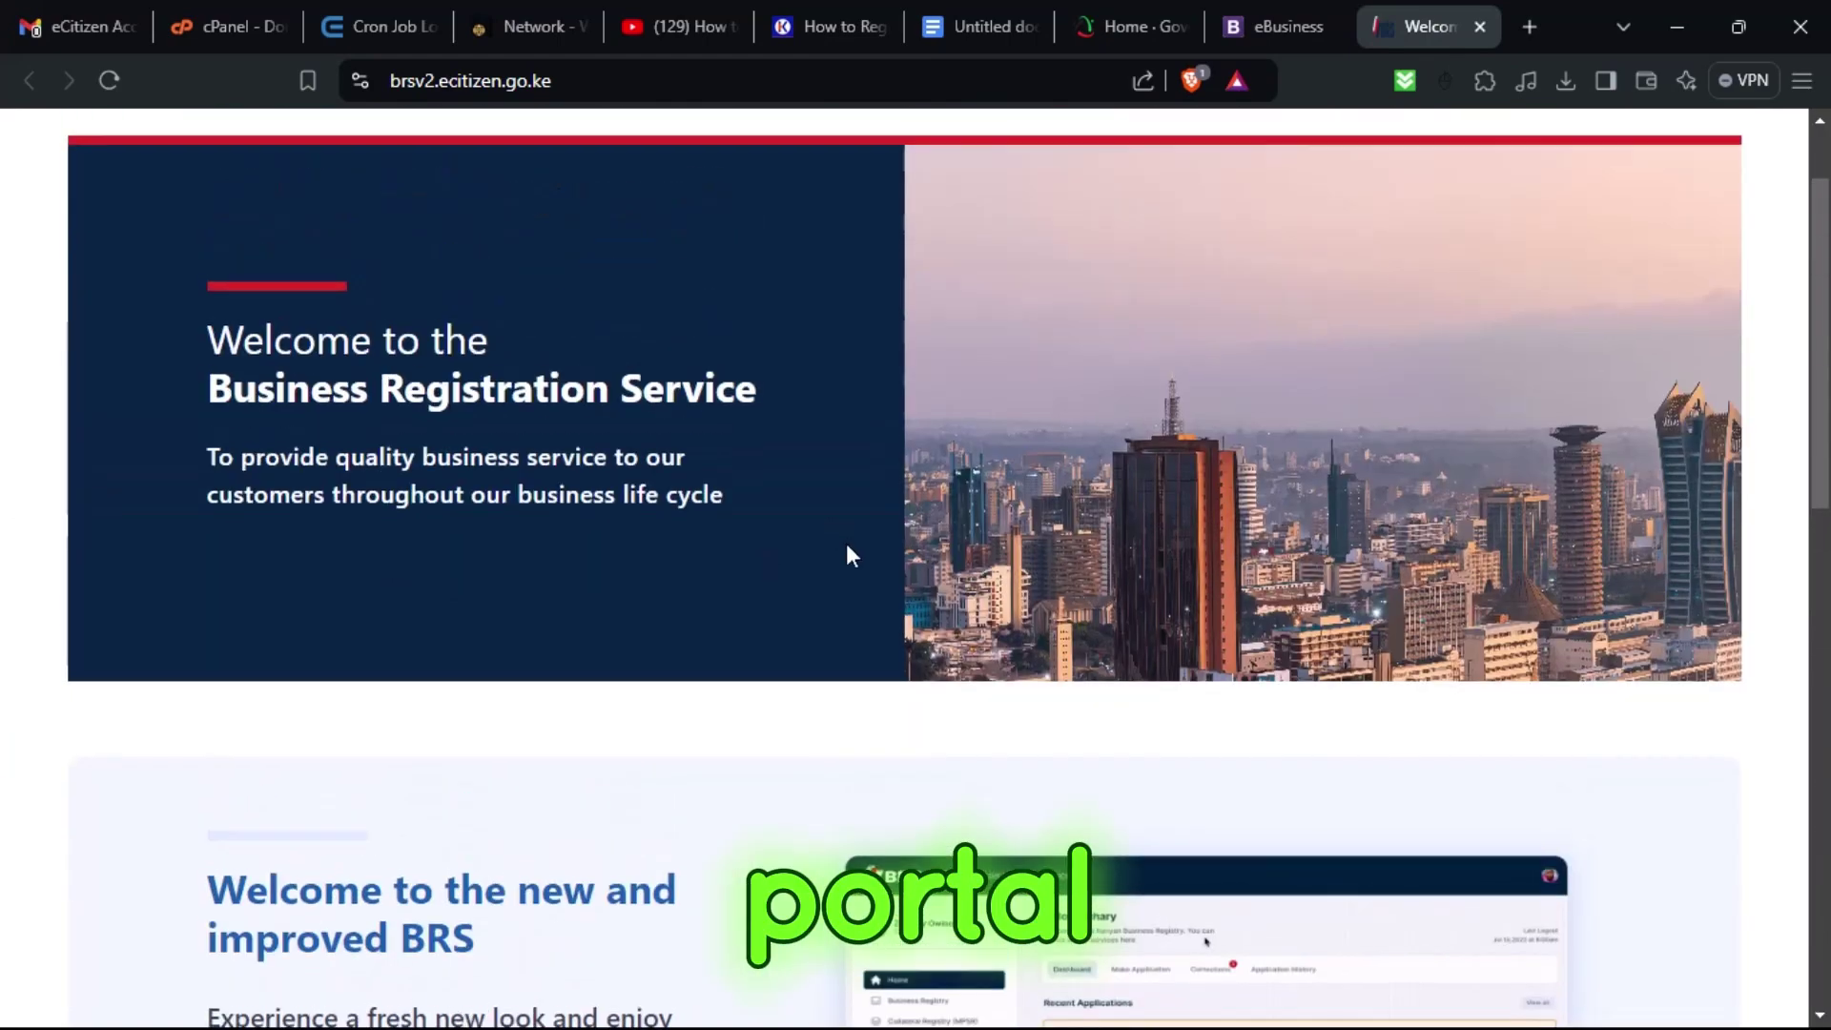
{"action": "scroll", "coordinate": [852, 556], "scroll_direction": "down", "scroll_amount": 10}
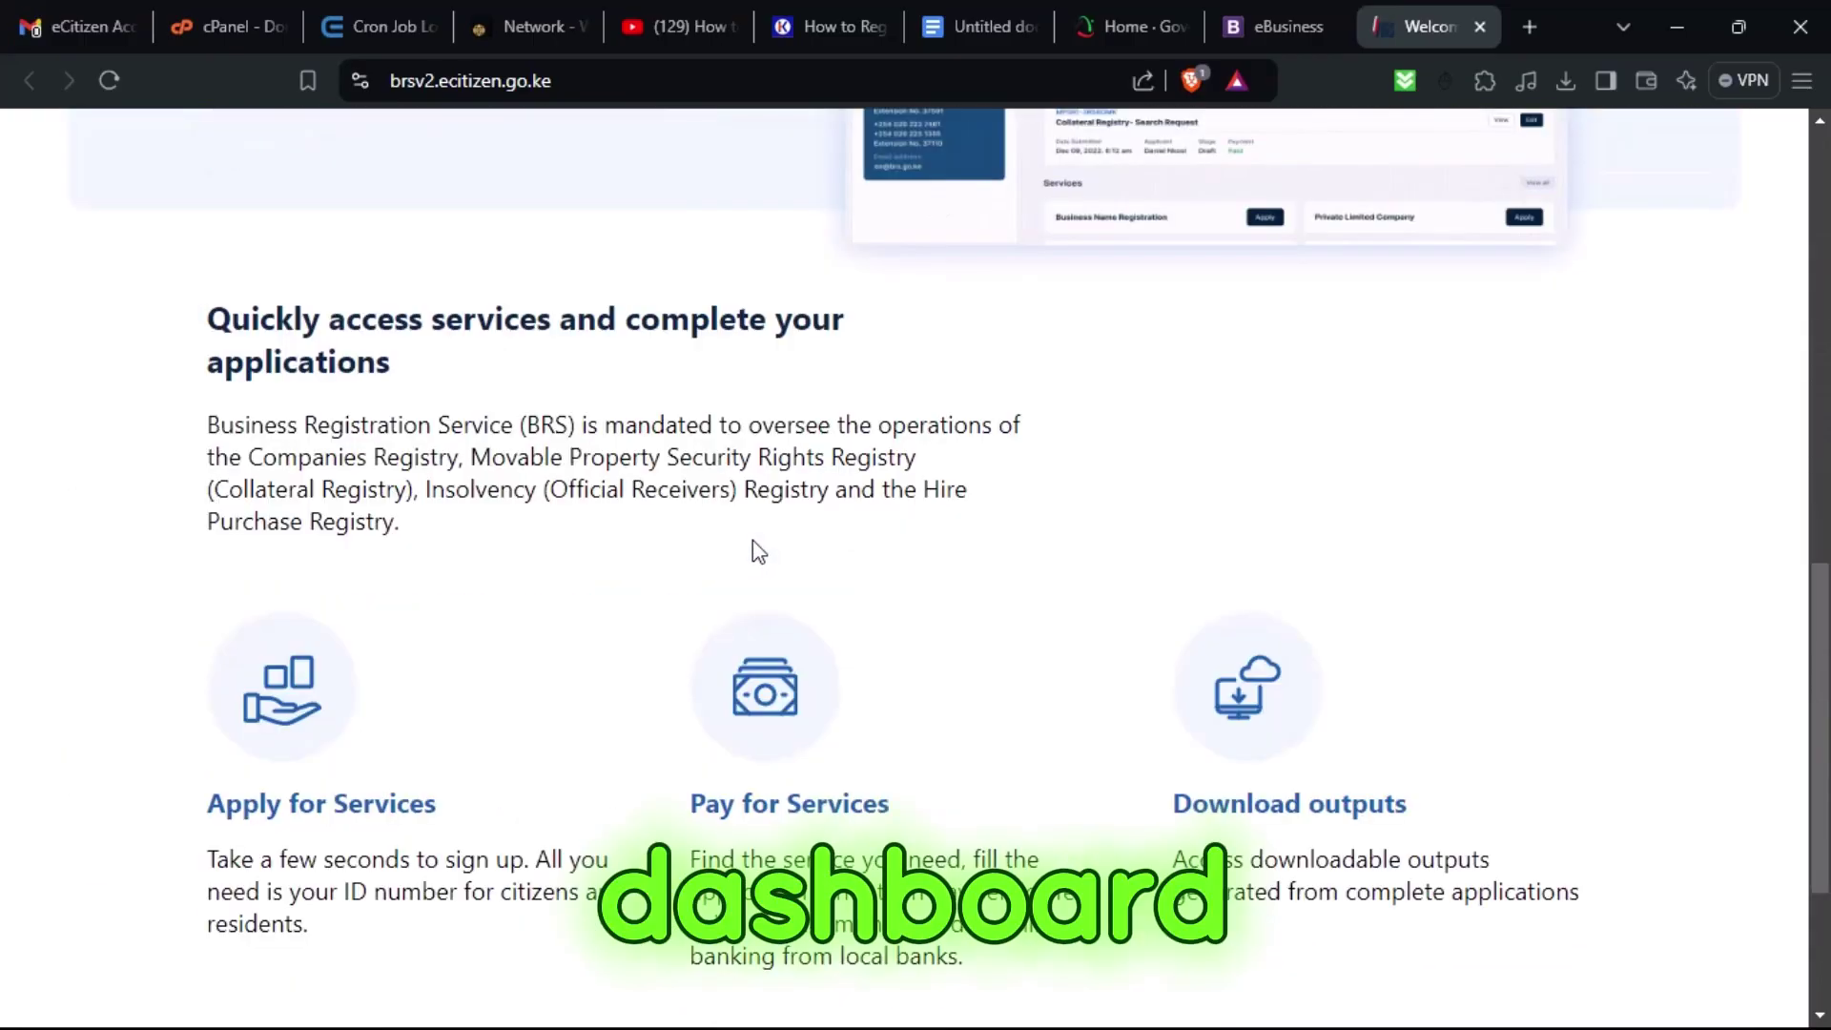
{"action": "scroll", "coordinate": [752, 540], "scroll_direction": "down", "scroll_amount": 3}
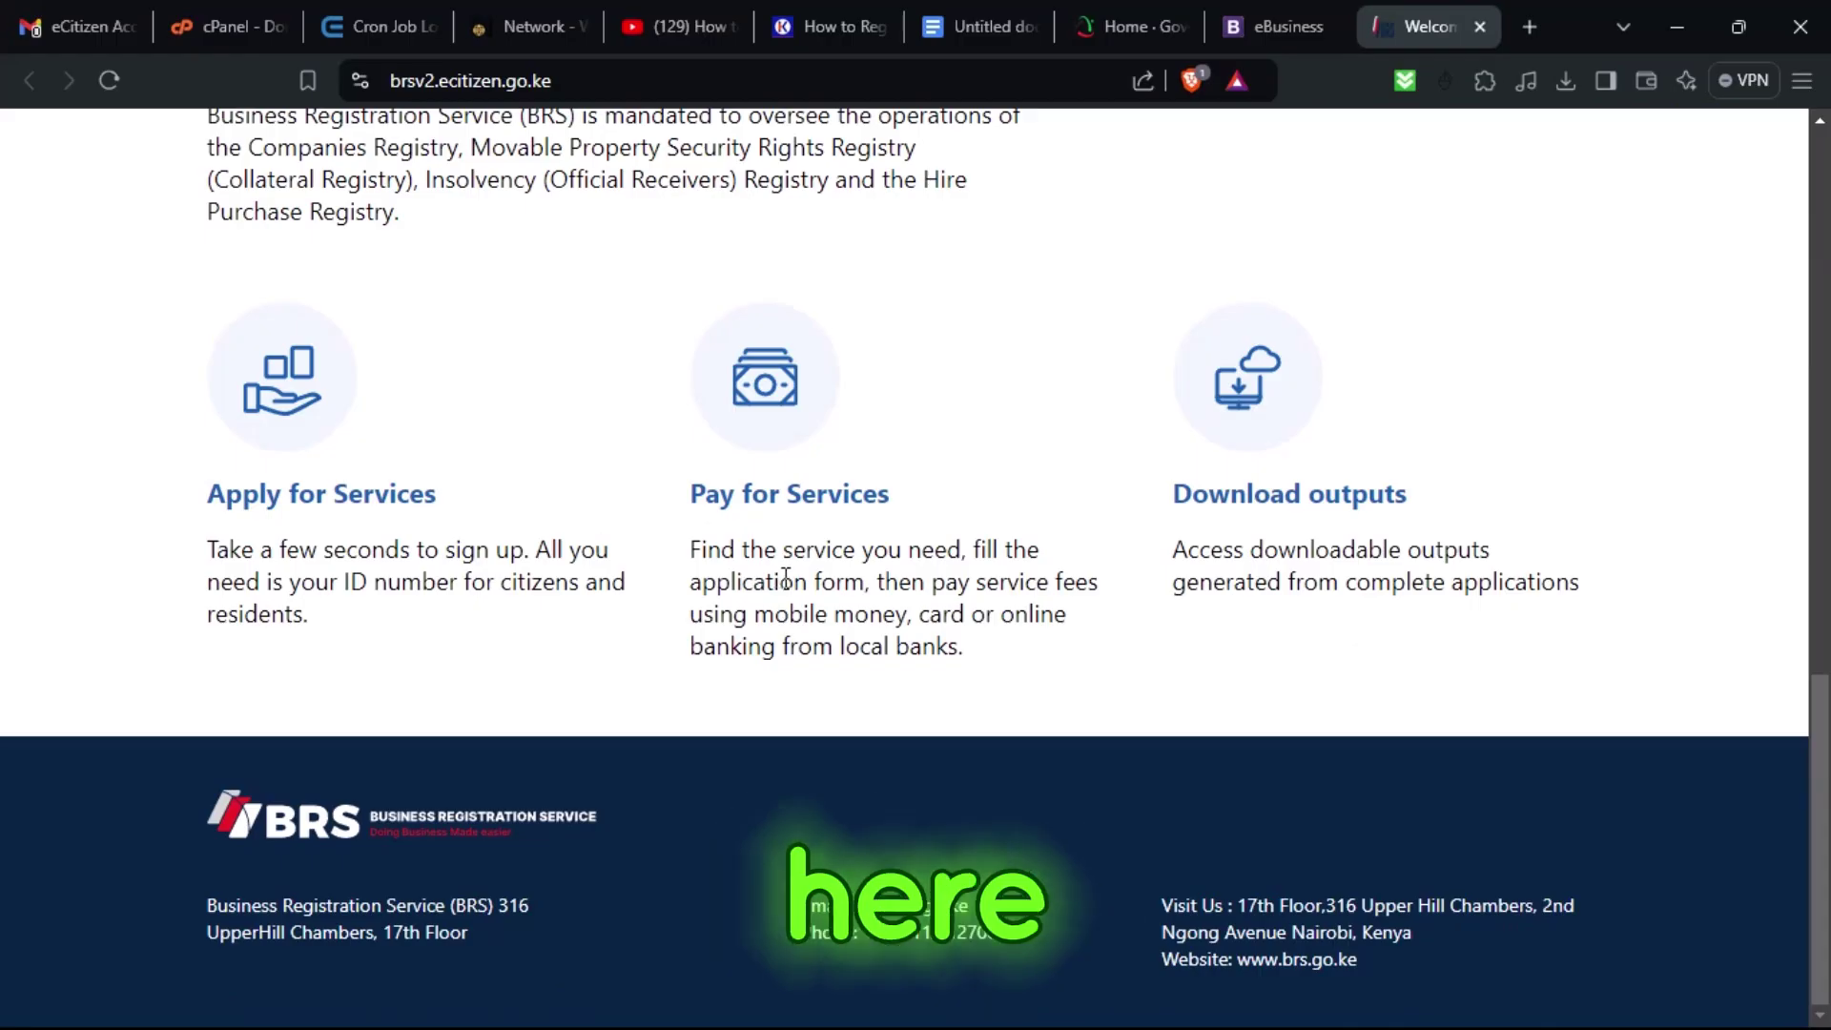
{"action": "scroll", "coordinate": [1182, 611], "scroll_direction": "up", "scroll_amount": 10}
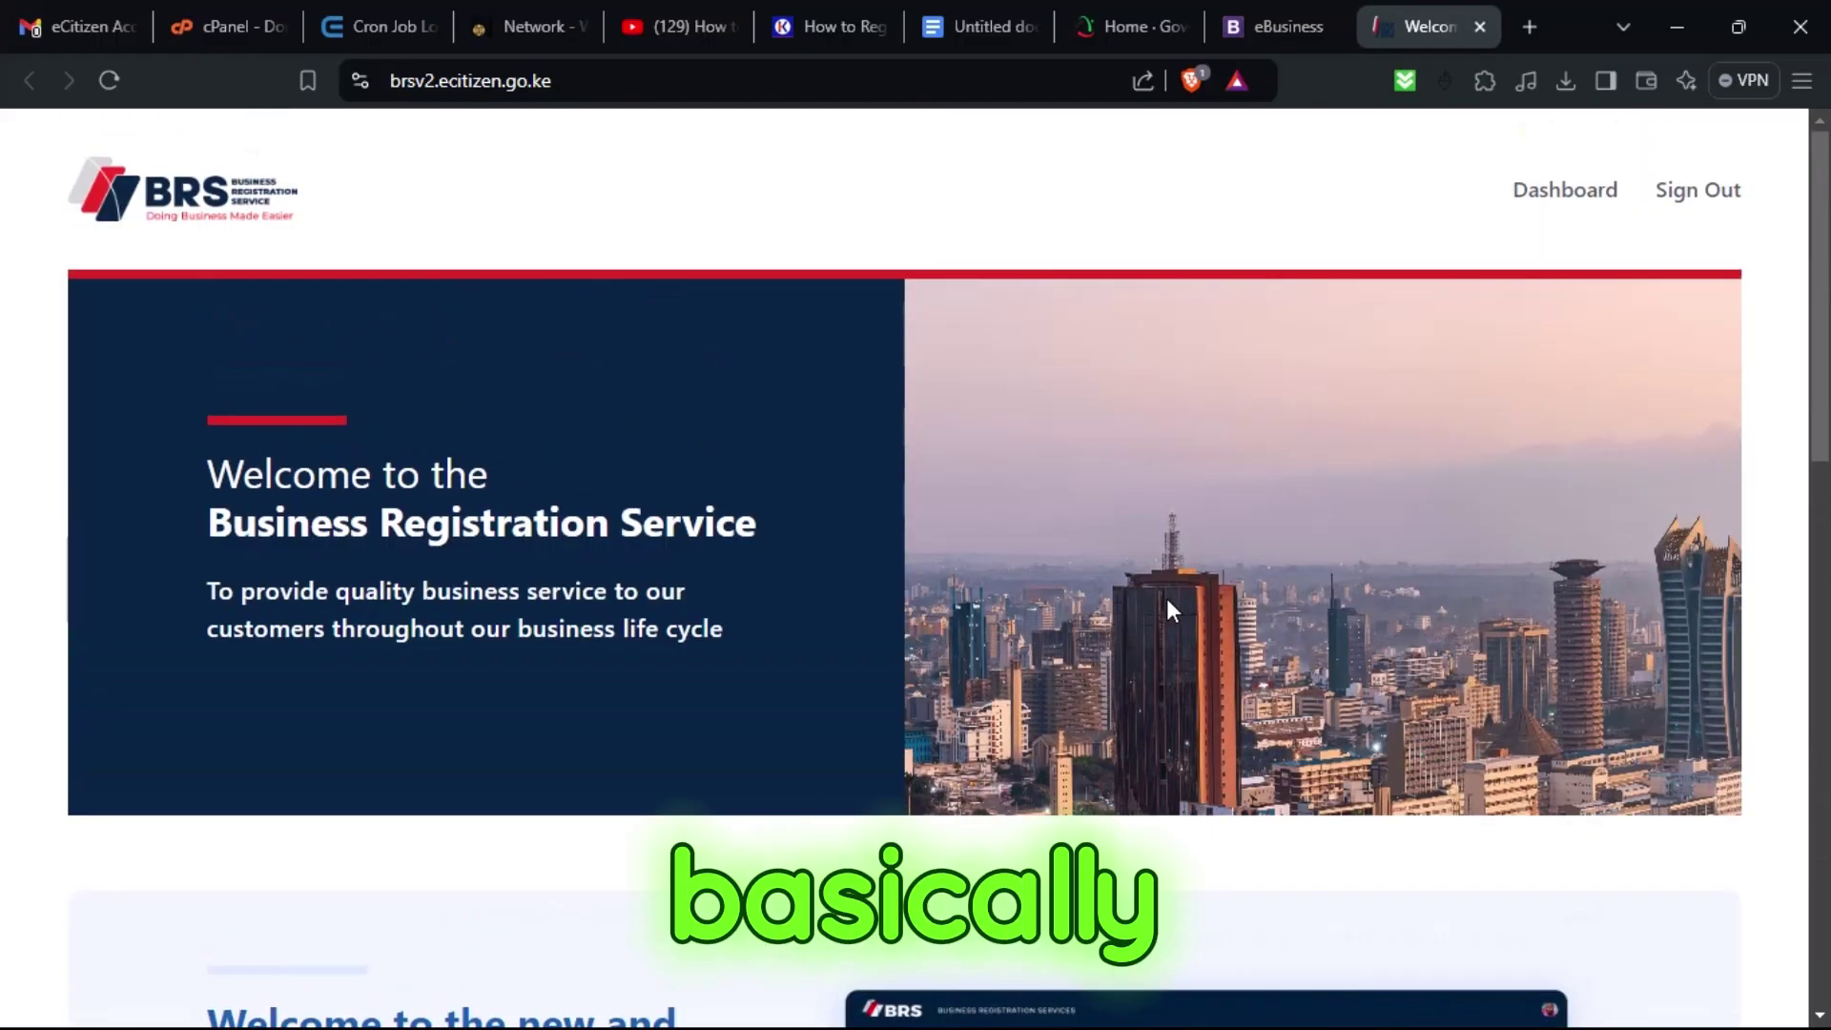
{"action": "left_click", "coordinate": [1516, 188]}
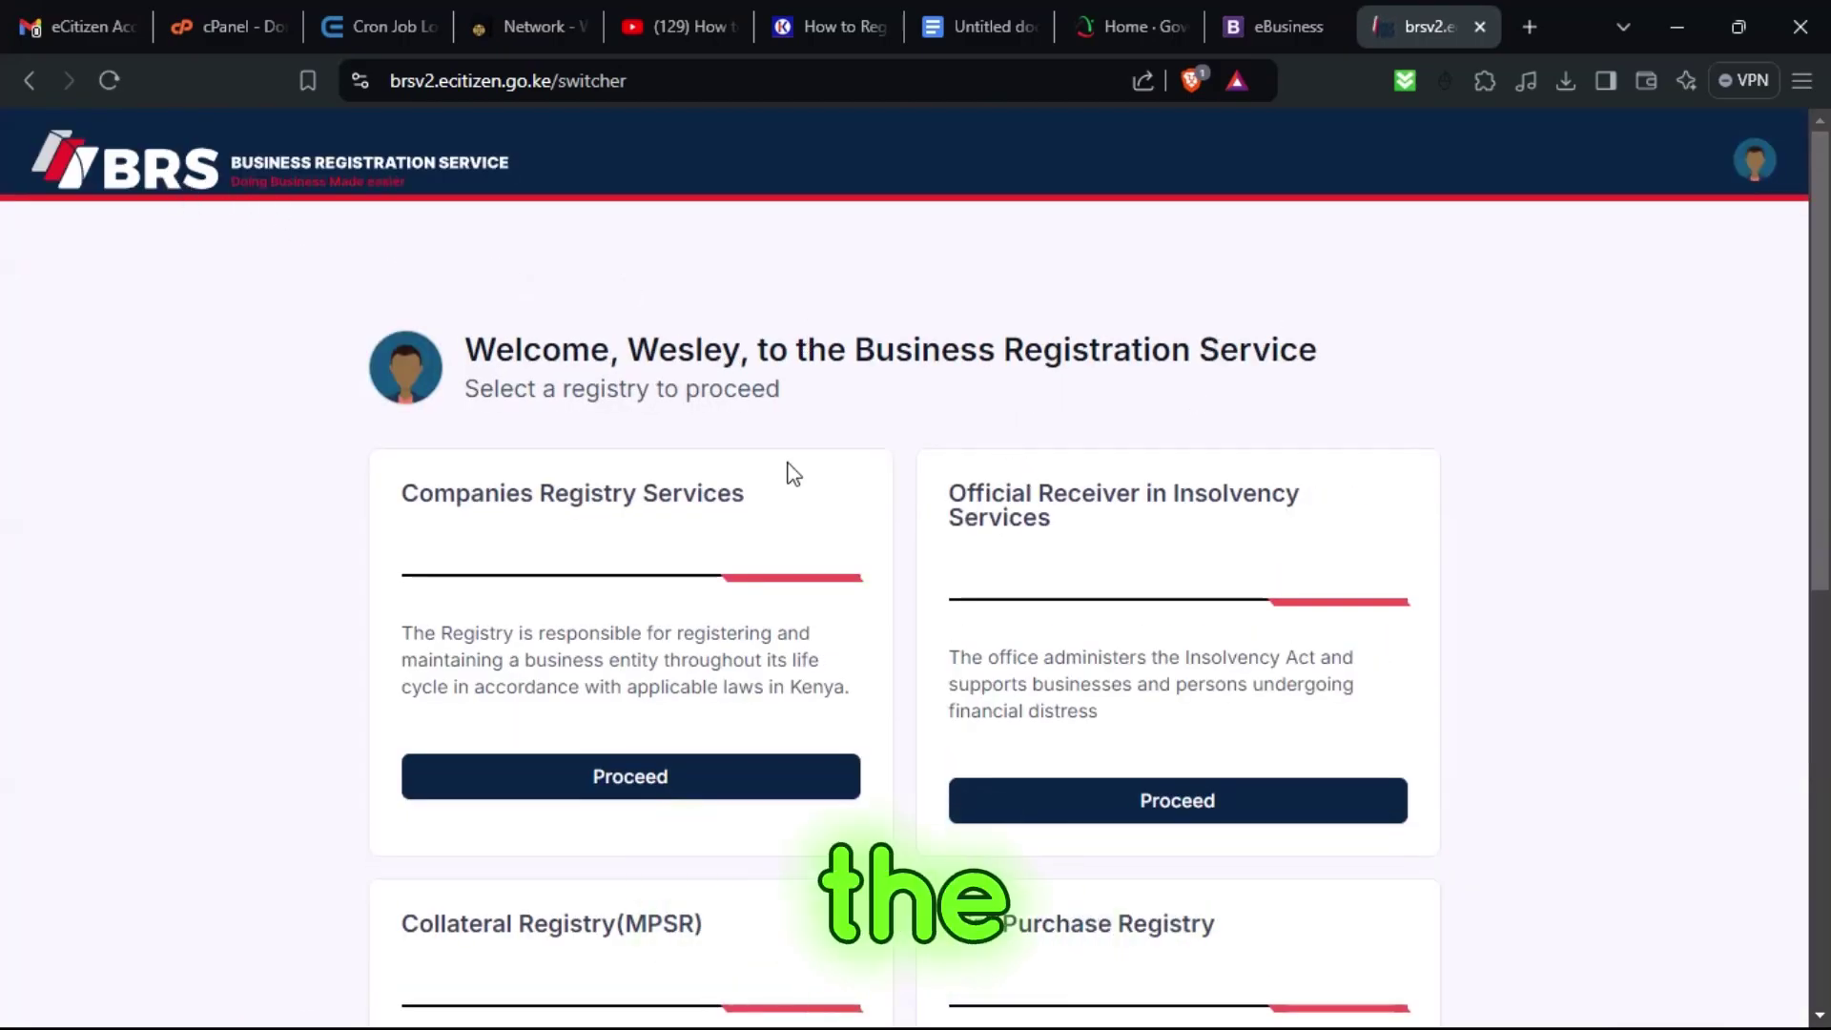
Scroll the registry cards and proceed into Companies Registry Services.
{"action": "scroll", "coordinate": [624, 501], "scroll_direction": "down", "scroll_amount": 2}
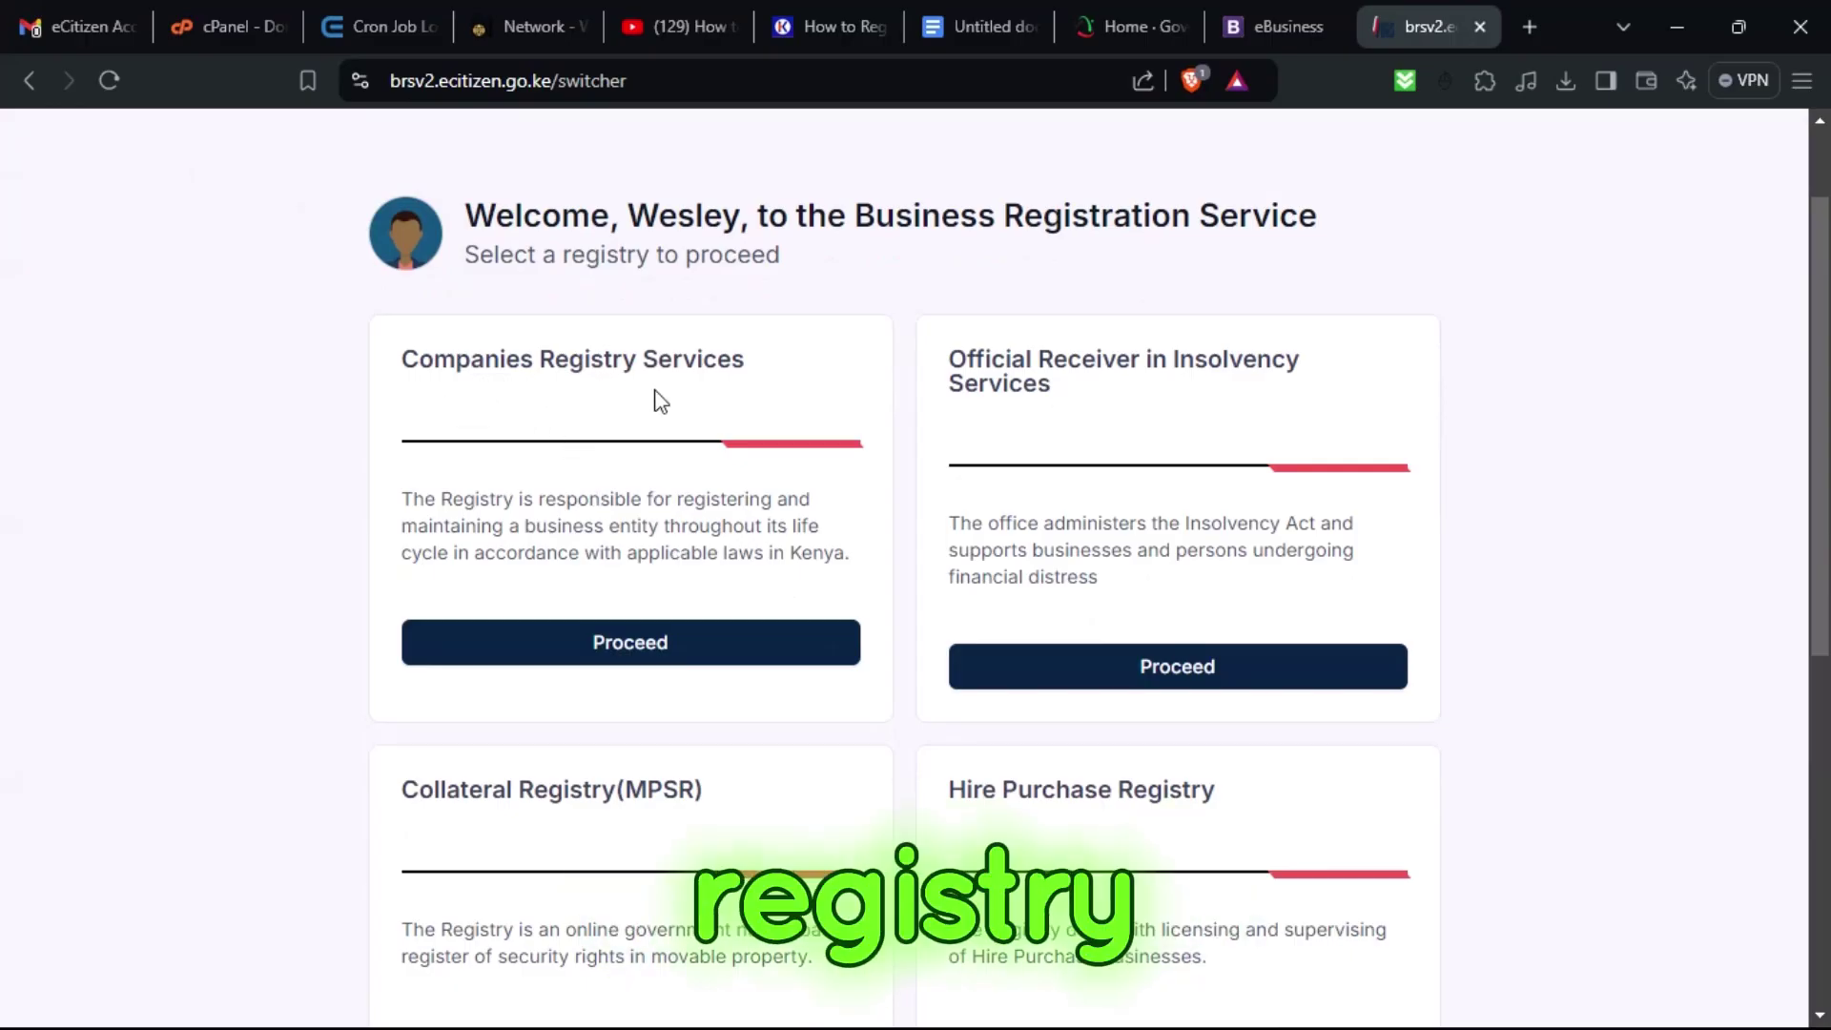
{"action": "scroll", "coordinate": [1017, 435], "scroll_direction": "down", "scroll_amount": 5}
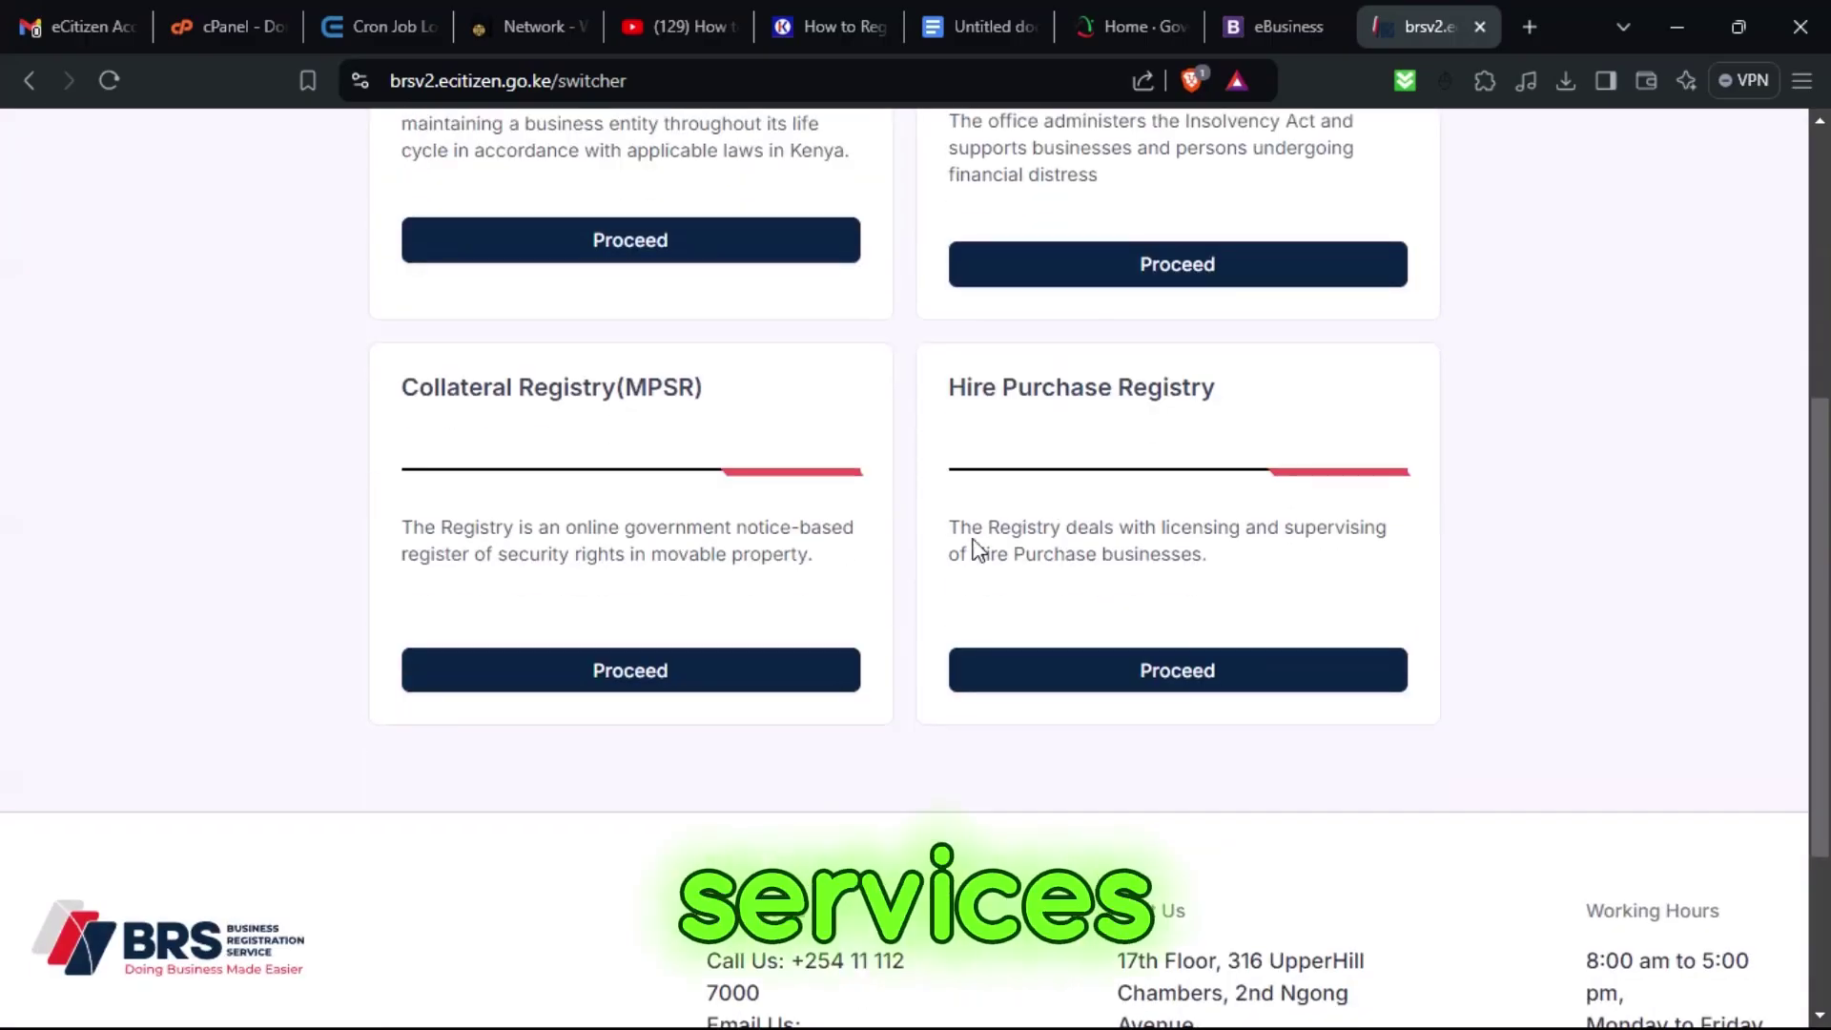
{"action": "scroll", "coordinate": [1009, 543], "scroll_direction": "up", "scroll_amount": 5}
{"action": "scroll", "coordinate": [1013, 551], "scroll_direction": "down", "scroll_amount": 1}
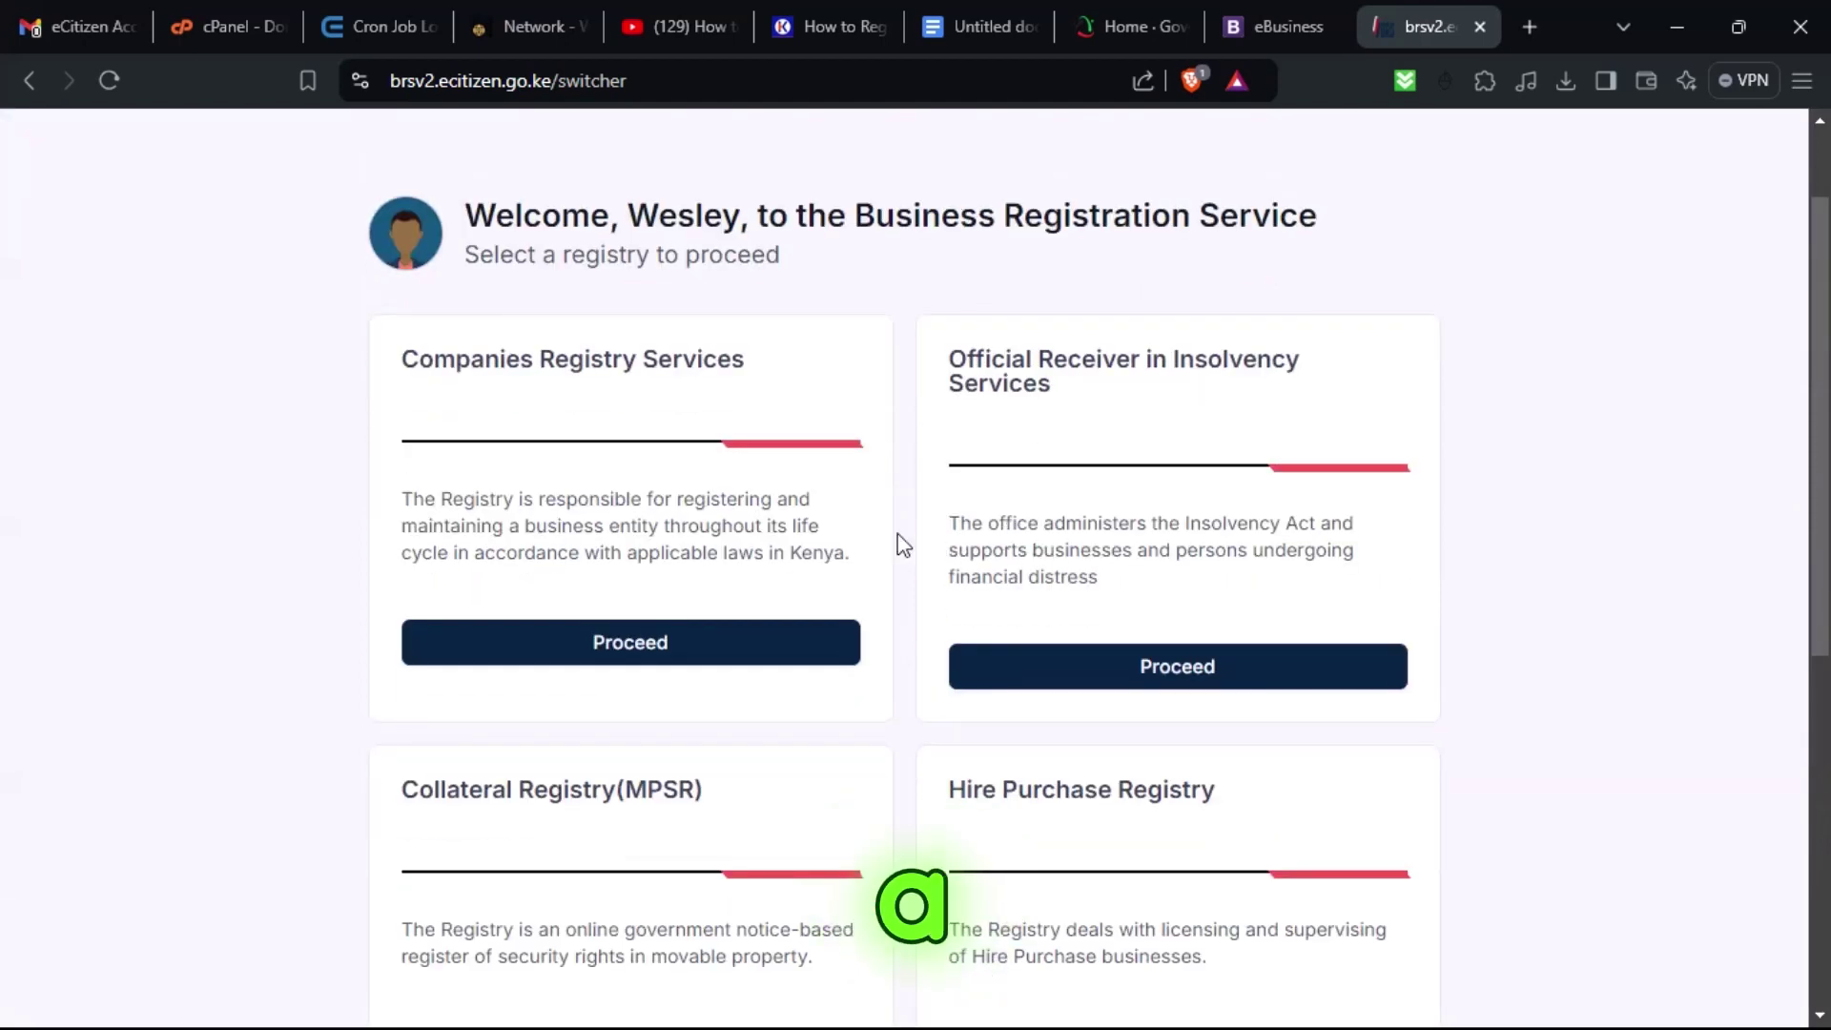
{"action": "left_click", "coordinate": [674, 635]}
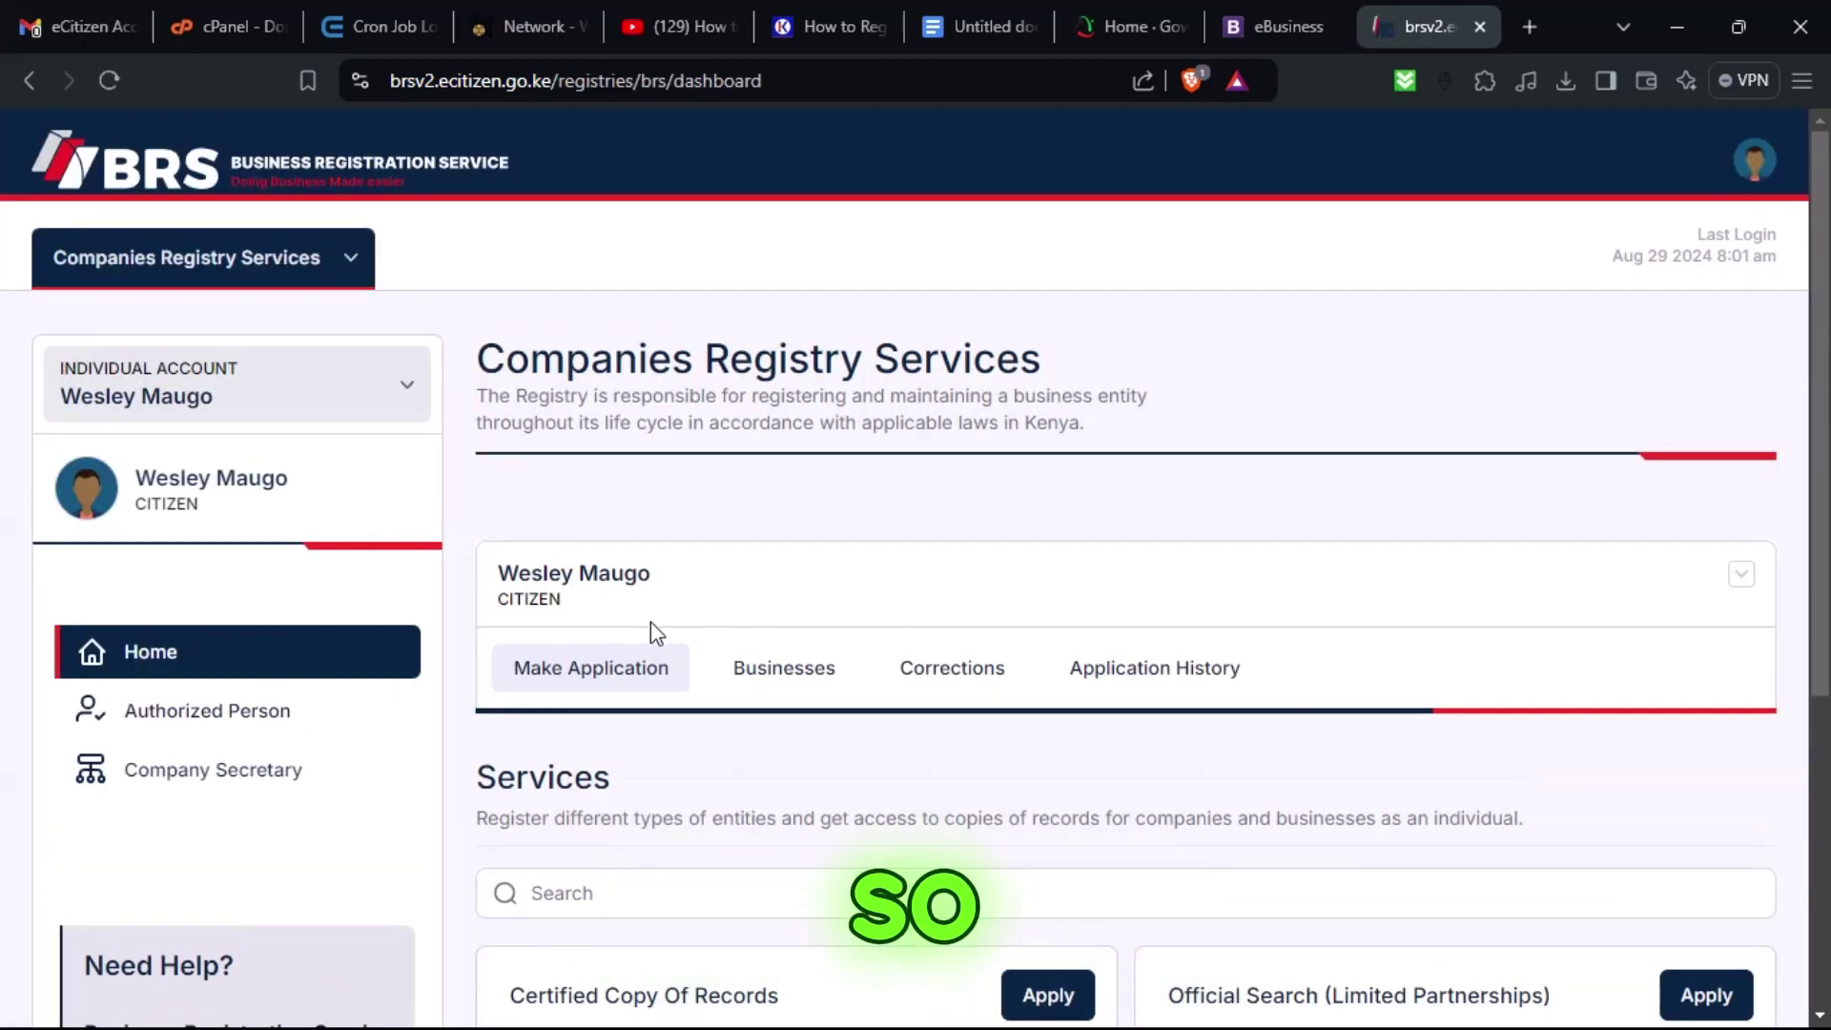
Open Make Application and locate the Registration Of A Business Name service.
{"action": "scroll", "coordinate": [668, 648], "scroll_direction": "down", "scroll_amount": 1}
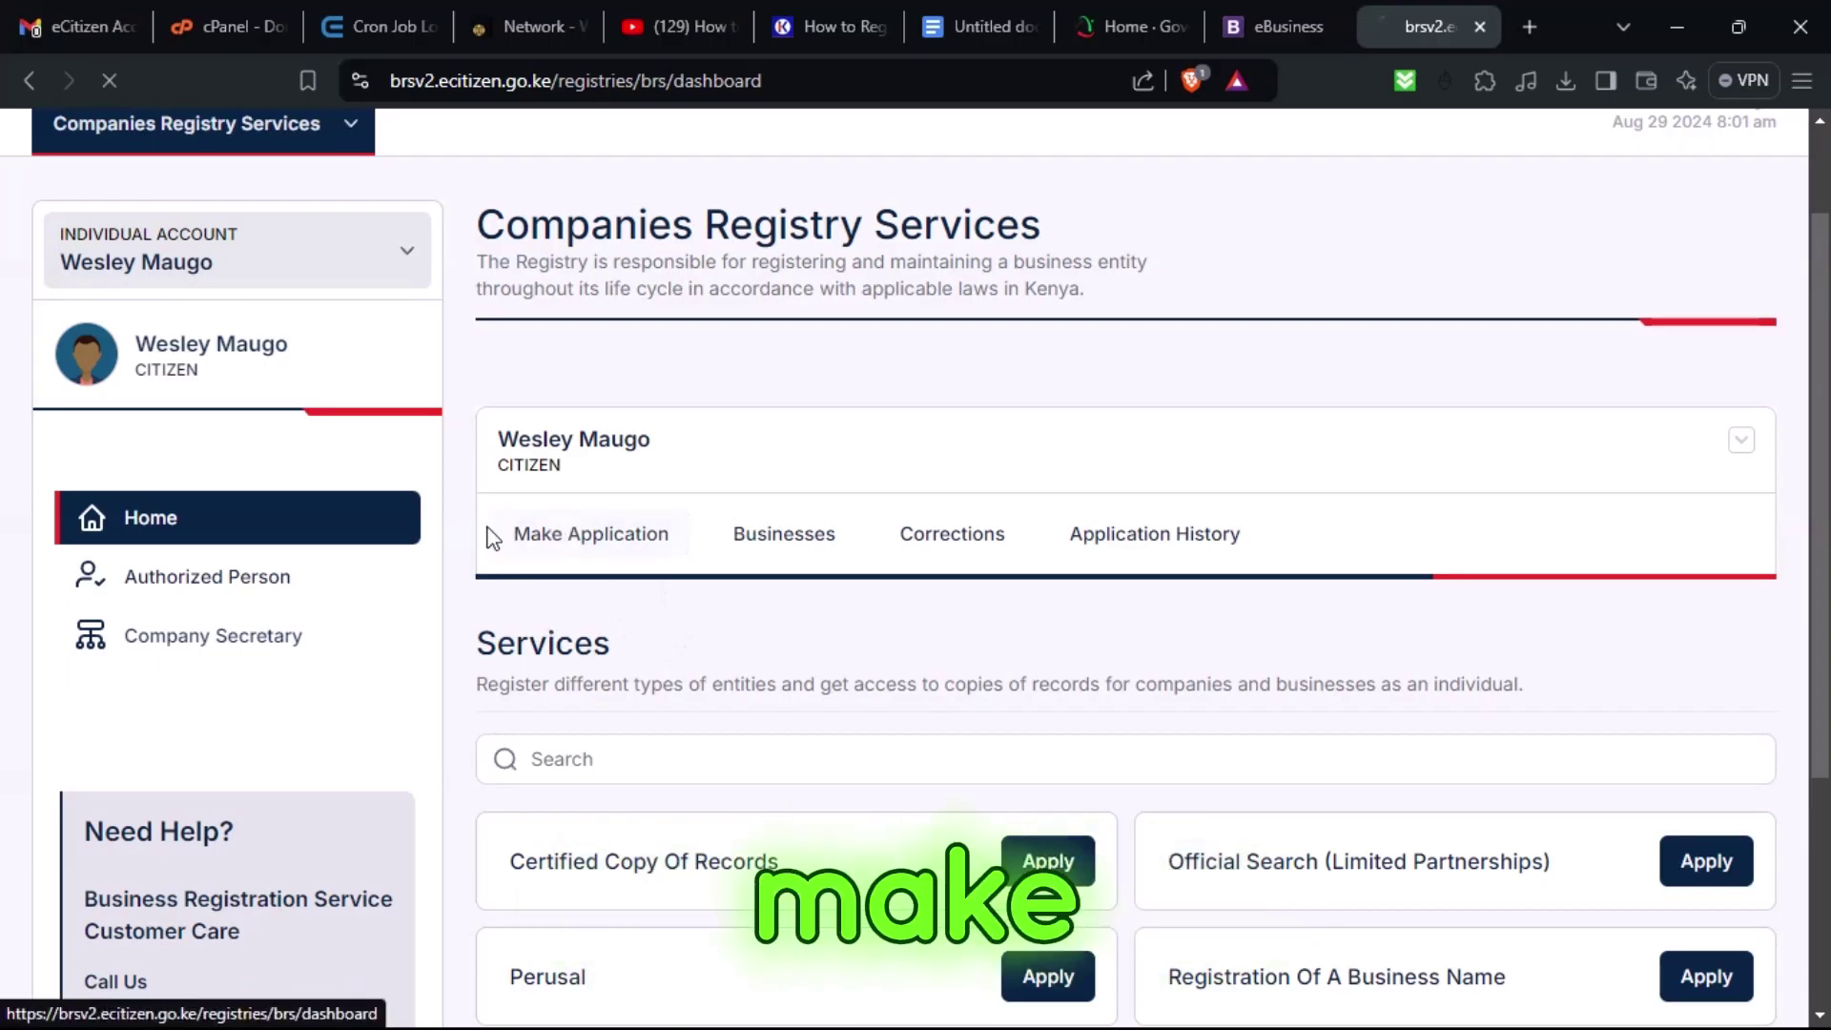
{"action": "left_click", "coordinate": [547, 539]}
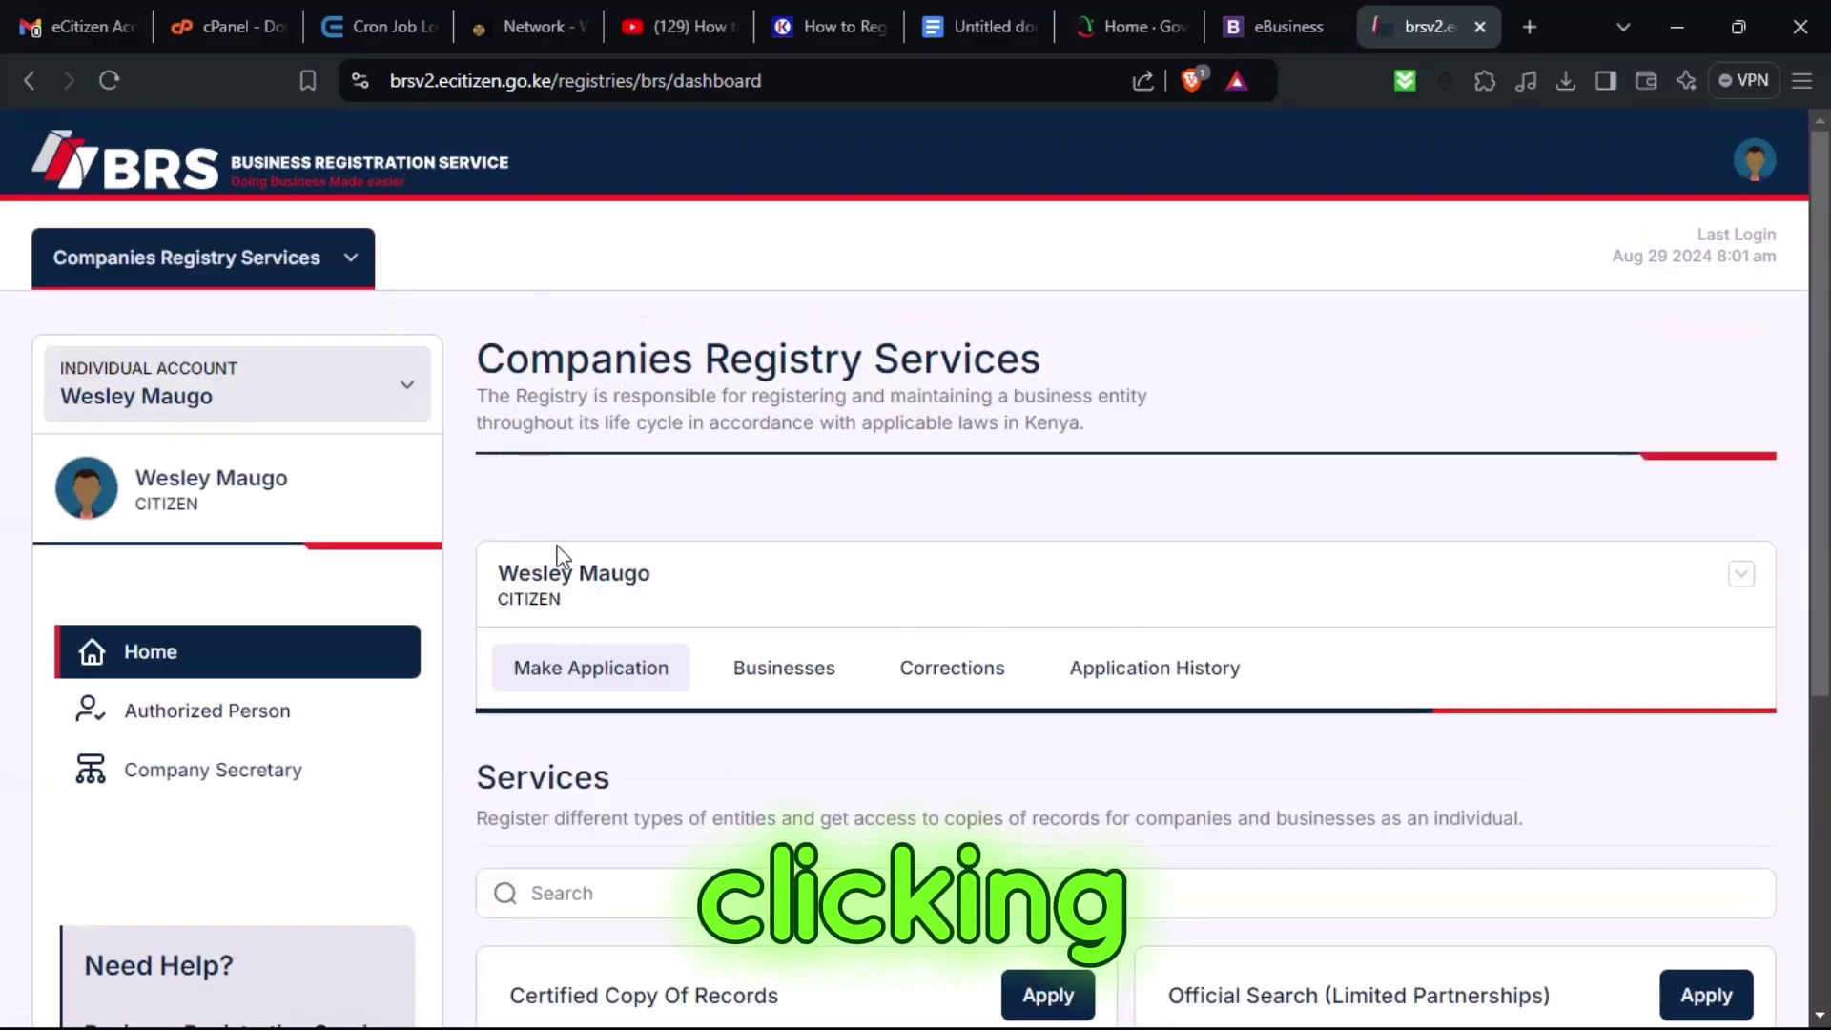
{"action": "scroll", "coordinate": [562, 581], "scroll_direction": "down", "scroll_amount": 2}
{"action": "scroll", "coordinate": [562, 581], "scroll_direction": "down", "scroll_amount": 1}
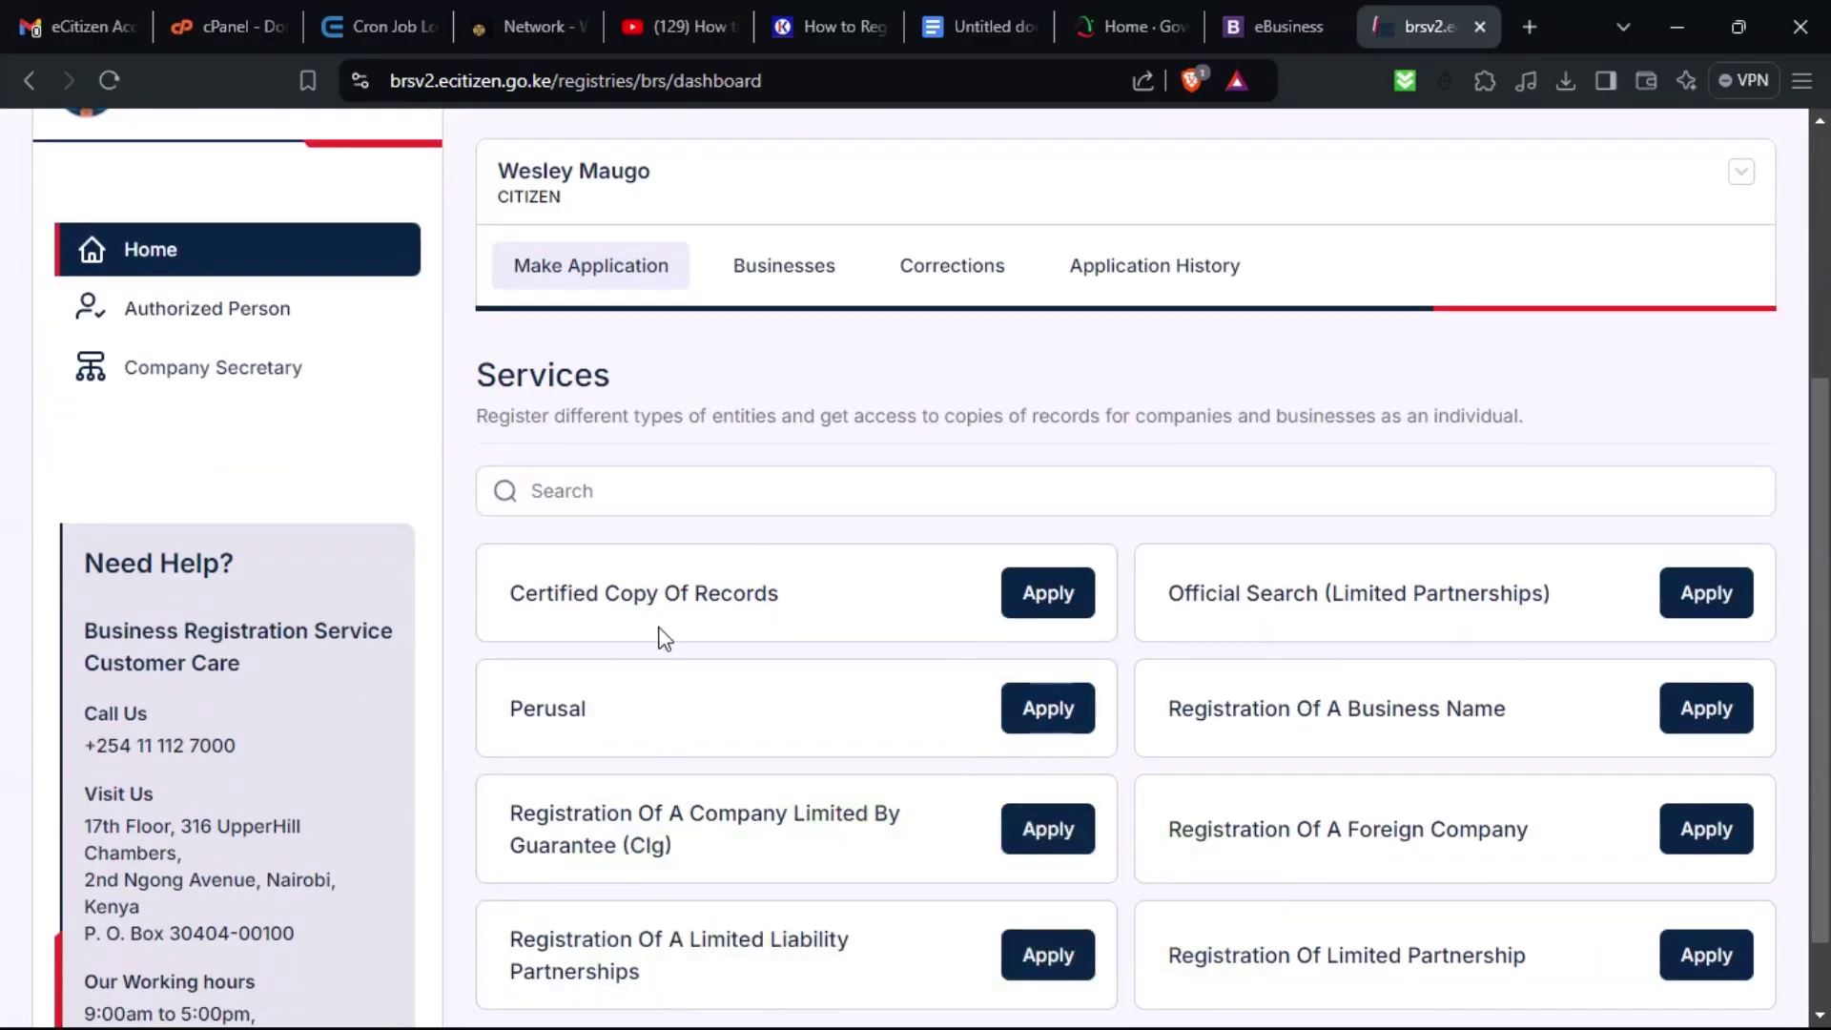
{"action": "scroll", "coordinate": [678, 695], "scroll_direction": "down", "scroll_amount": 1}
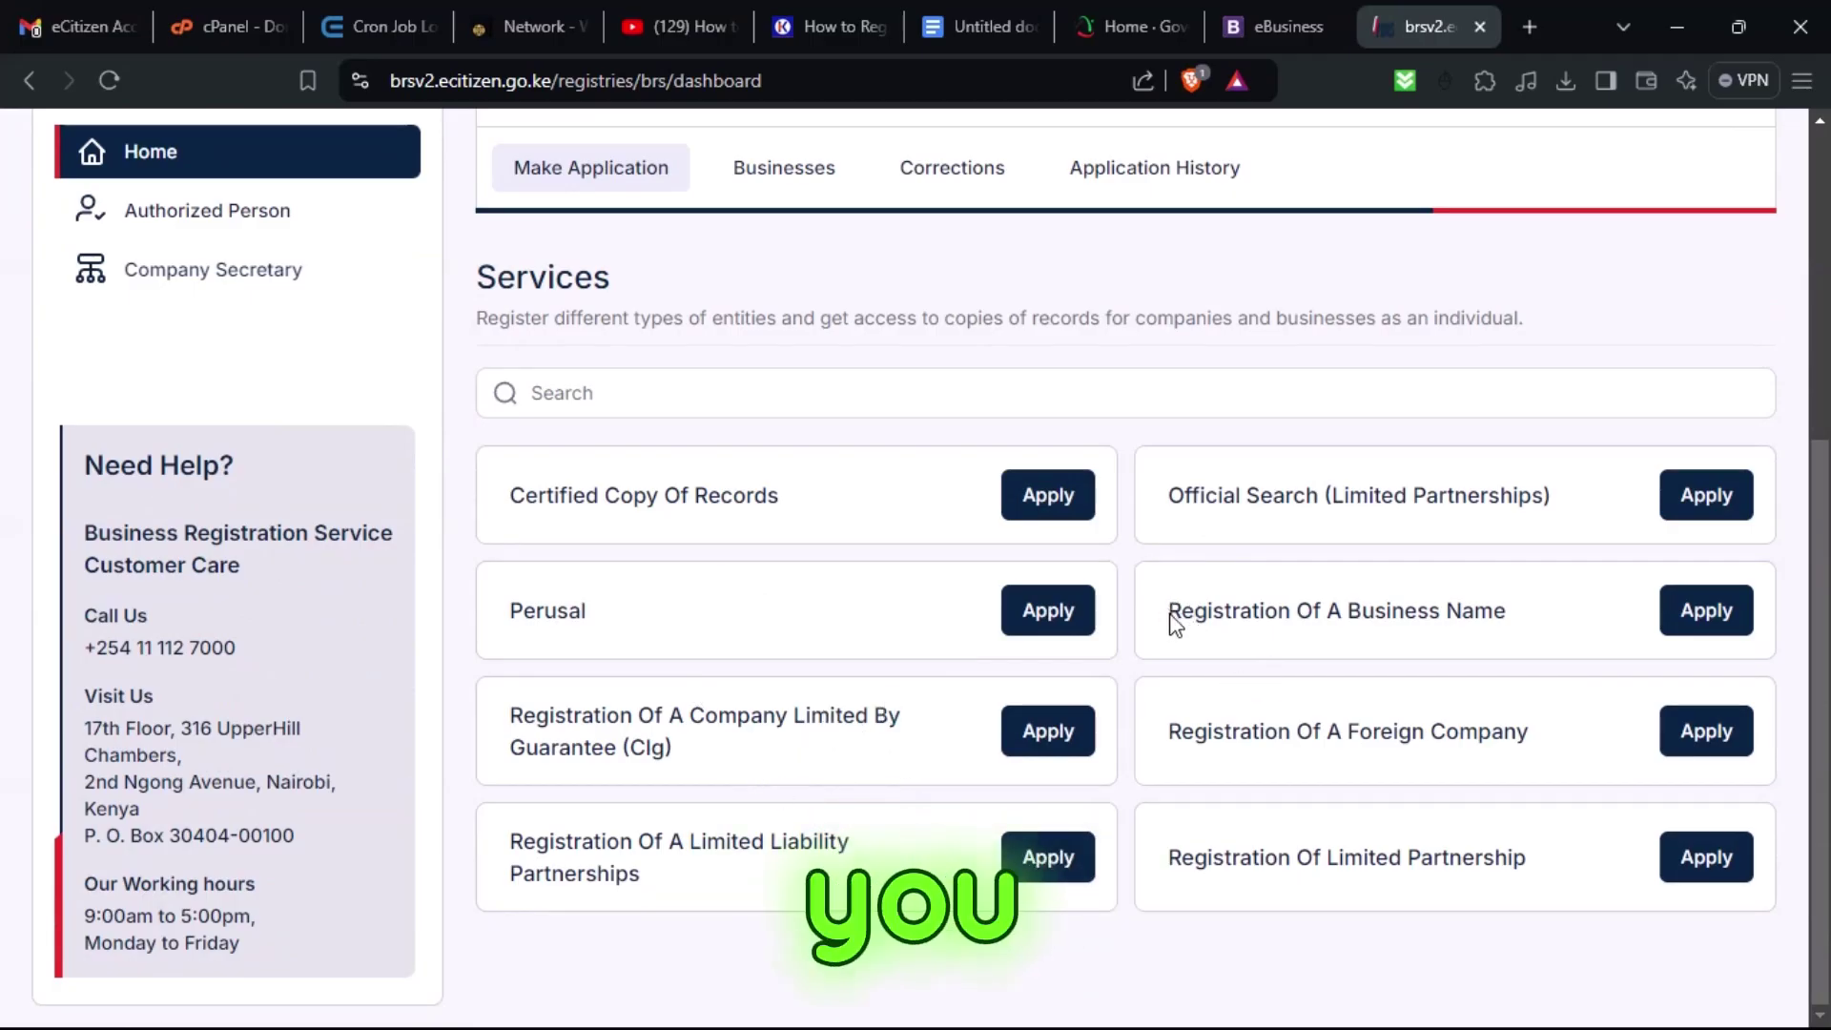
{"action": "left_click_drag", "start_coordinate": [1171, 610], "coordinate": [1412, 646]}
Start a Registration Of A Business Name application and set all three Affiliated dropdowns to NO.
{"action": "left_click", "coordinate": [1702, 611]}
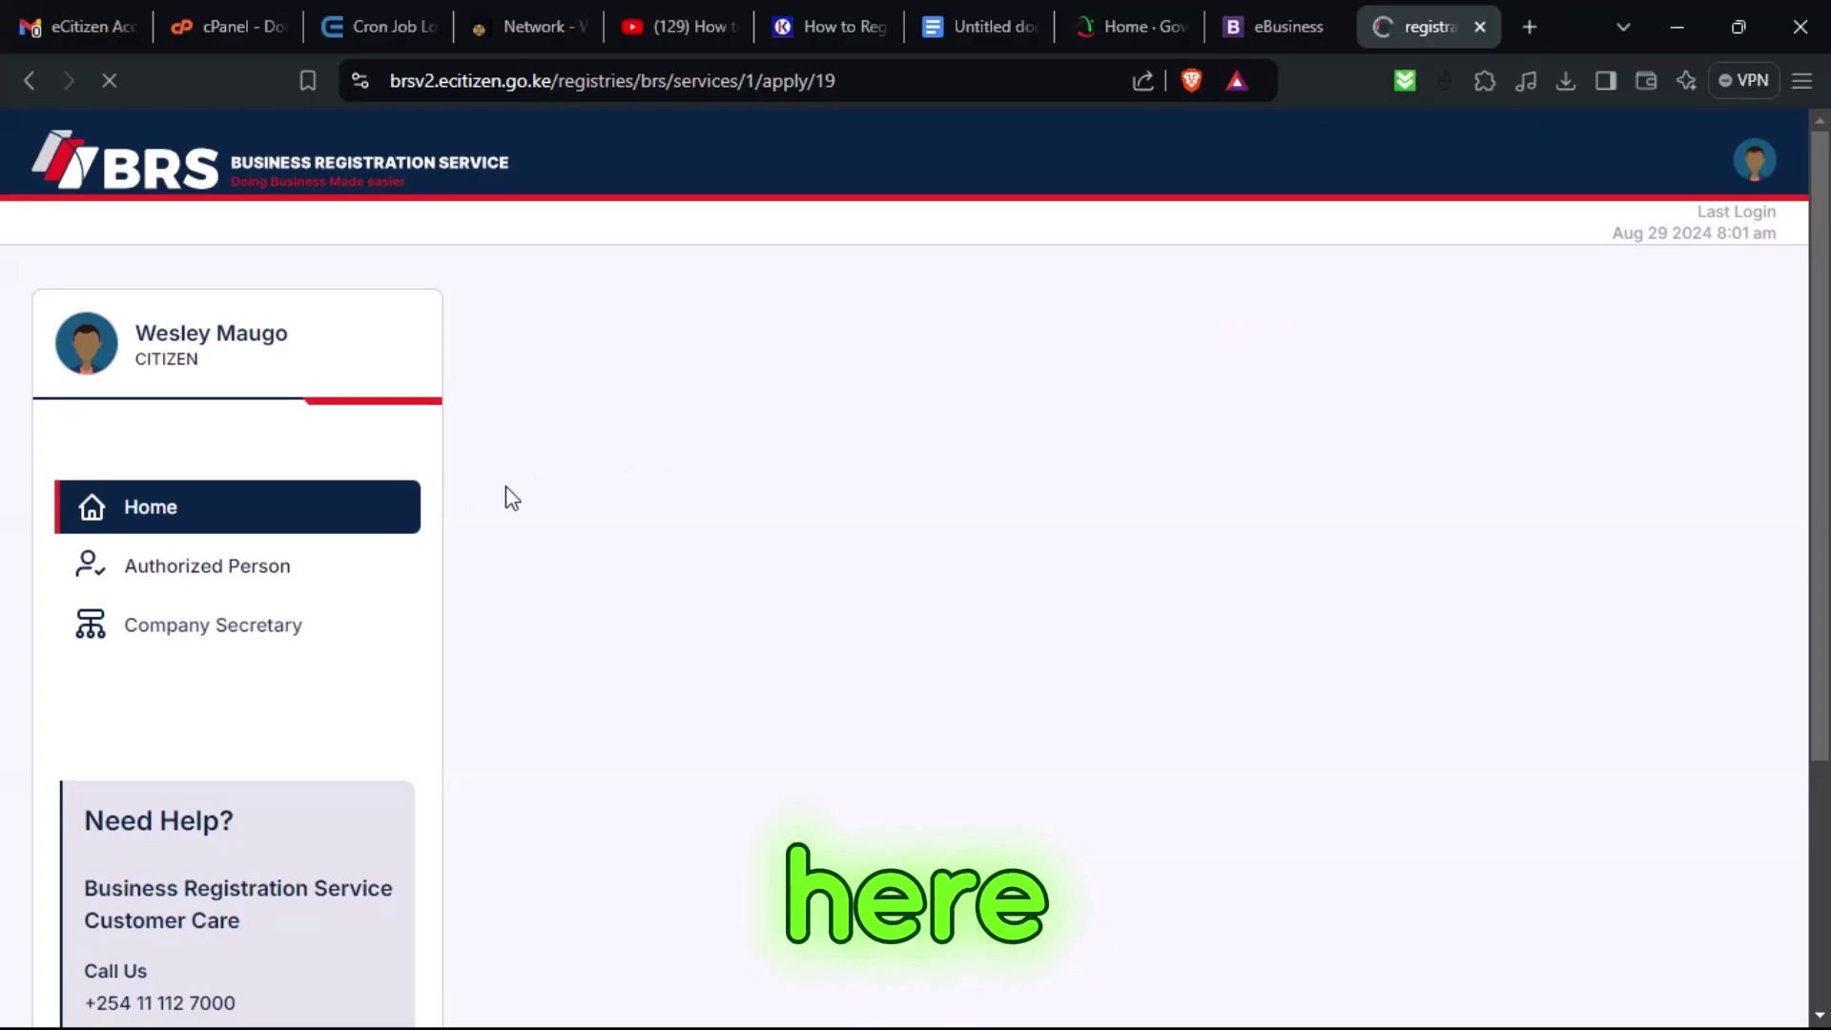
{"action": "scroll", "coordinate": [643, 625], "scroll_direction": "down", "scroll_amount": 5}
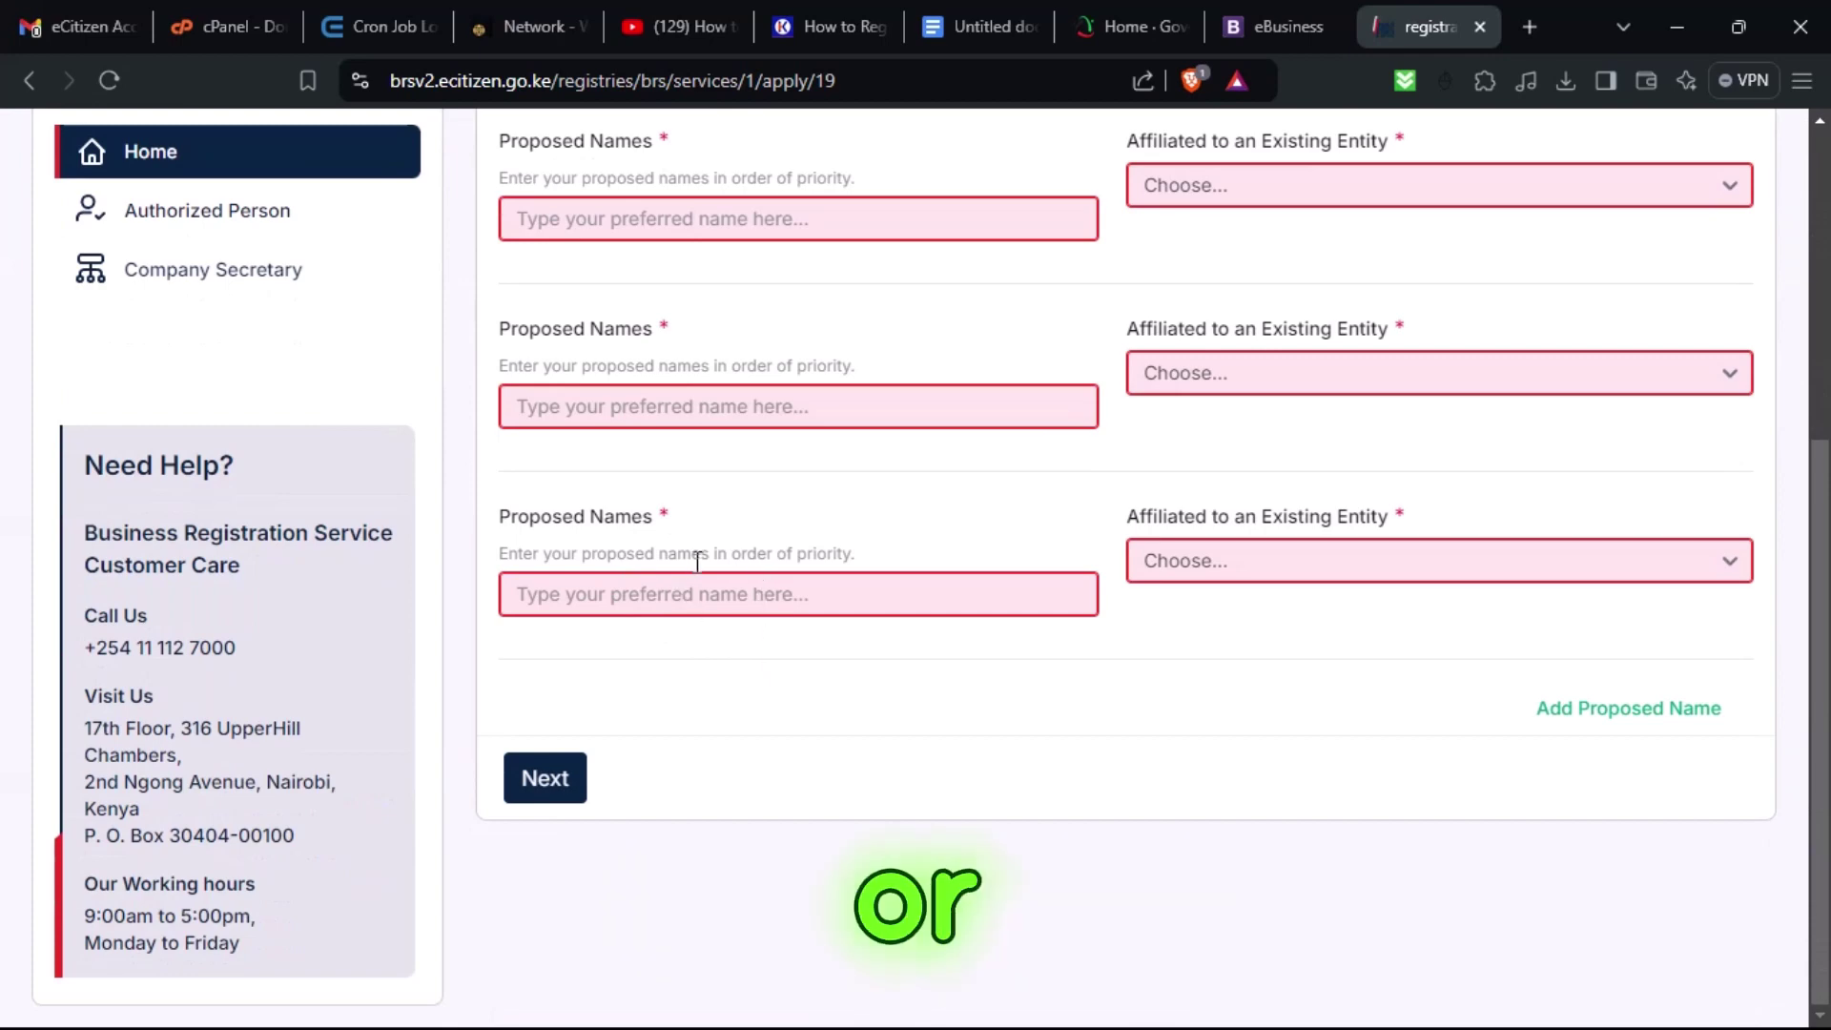
{"action": "scroll", "coordinate": [801, 462], "scroll_direction": "up", "scroll_amount": 2}
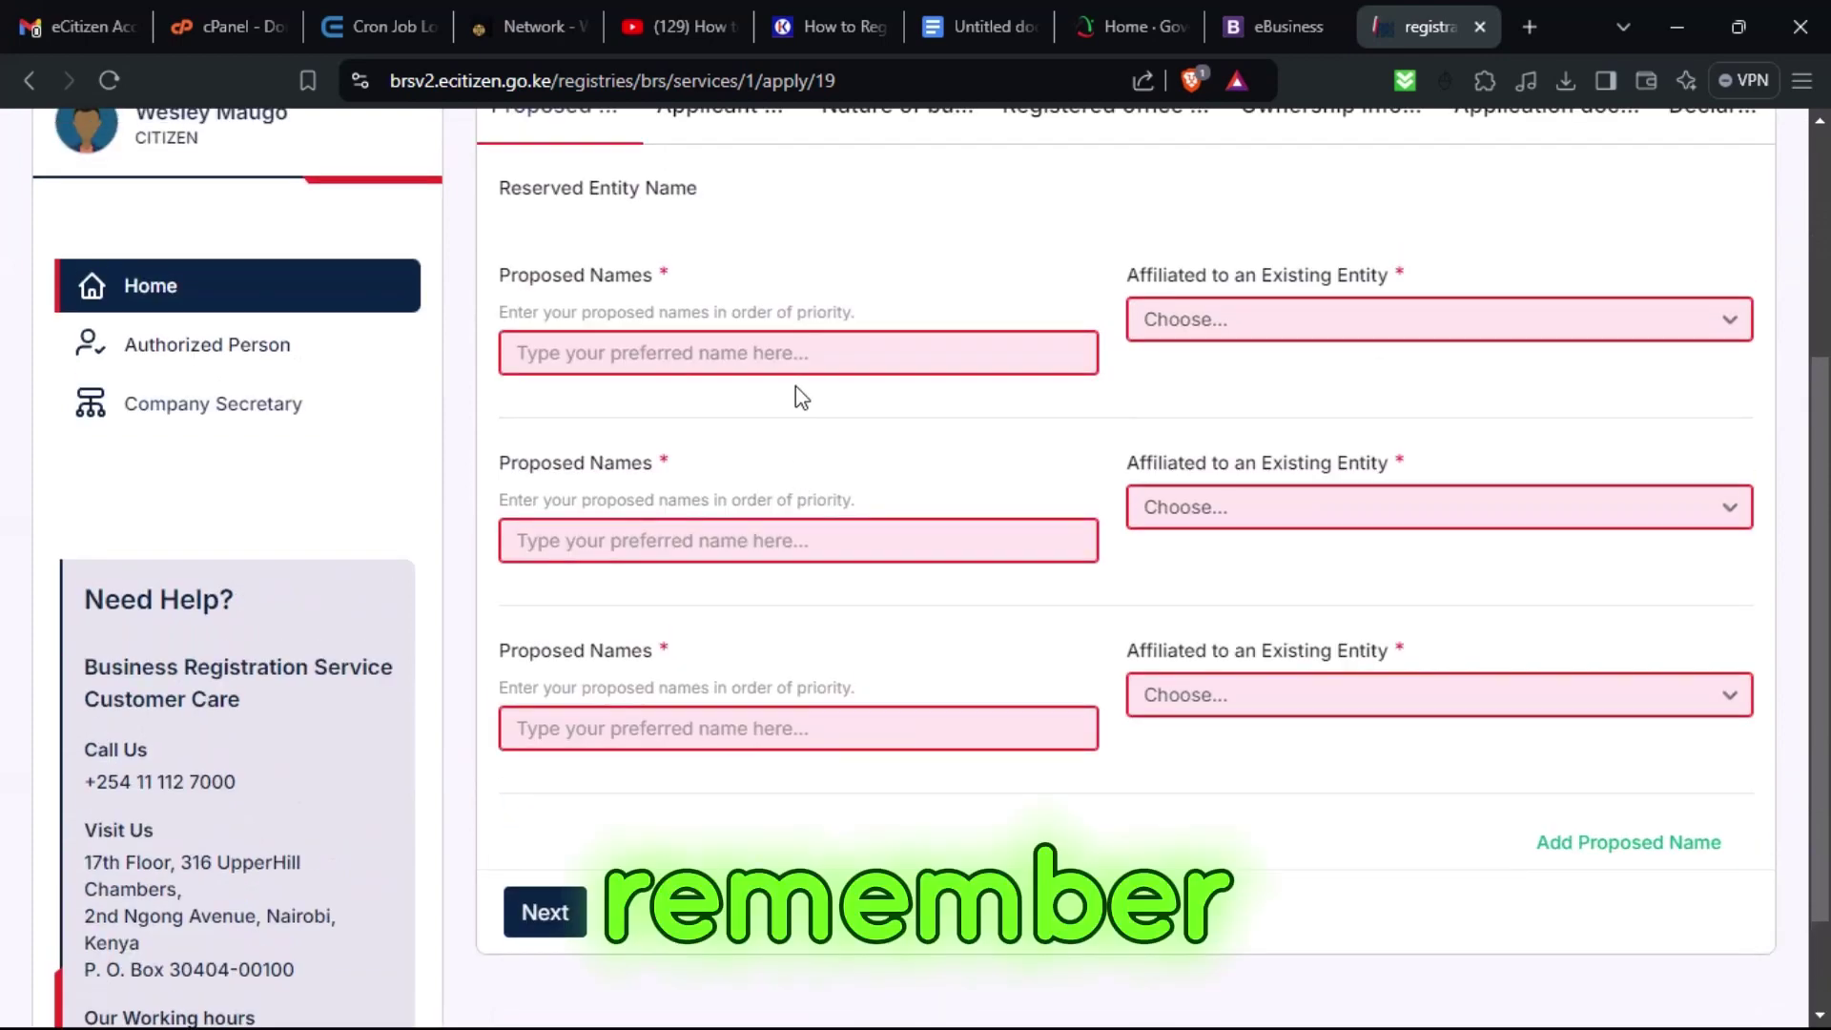
{"action": "left_click", "coordinate": [662, 352]}
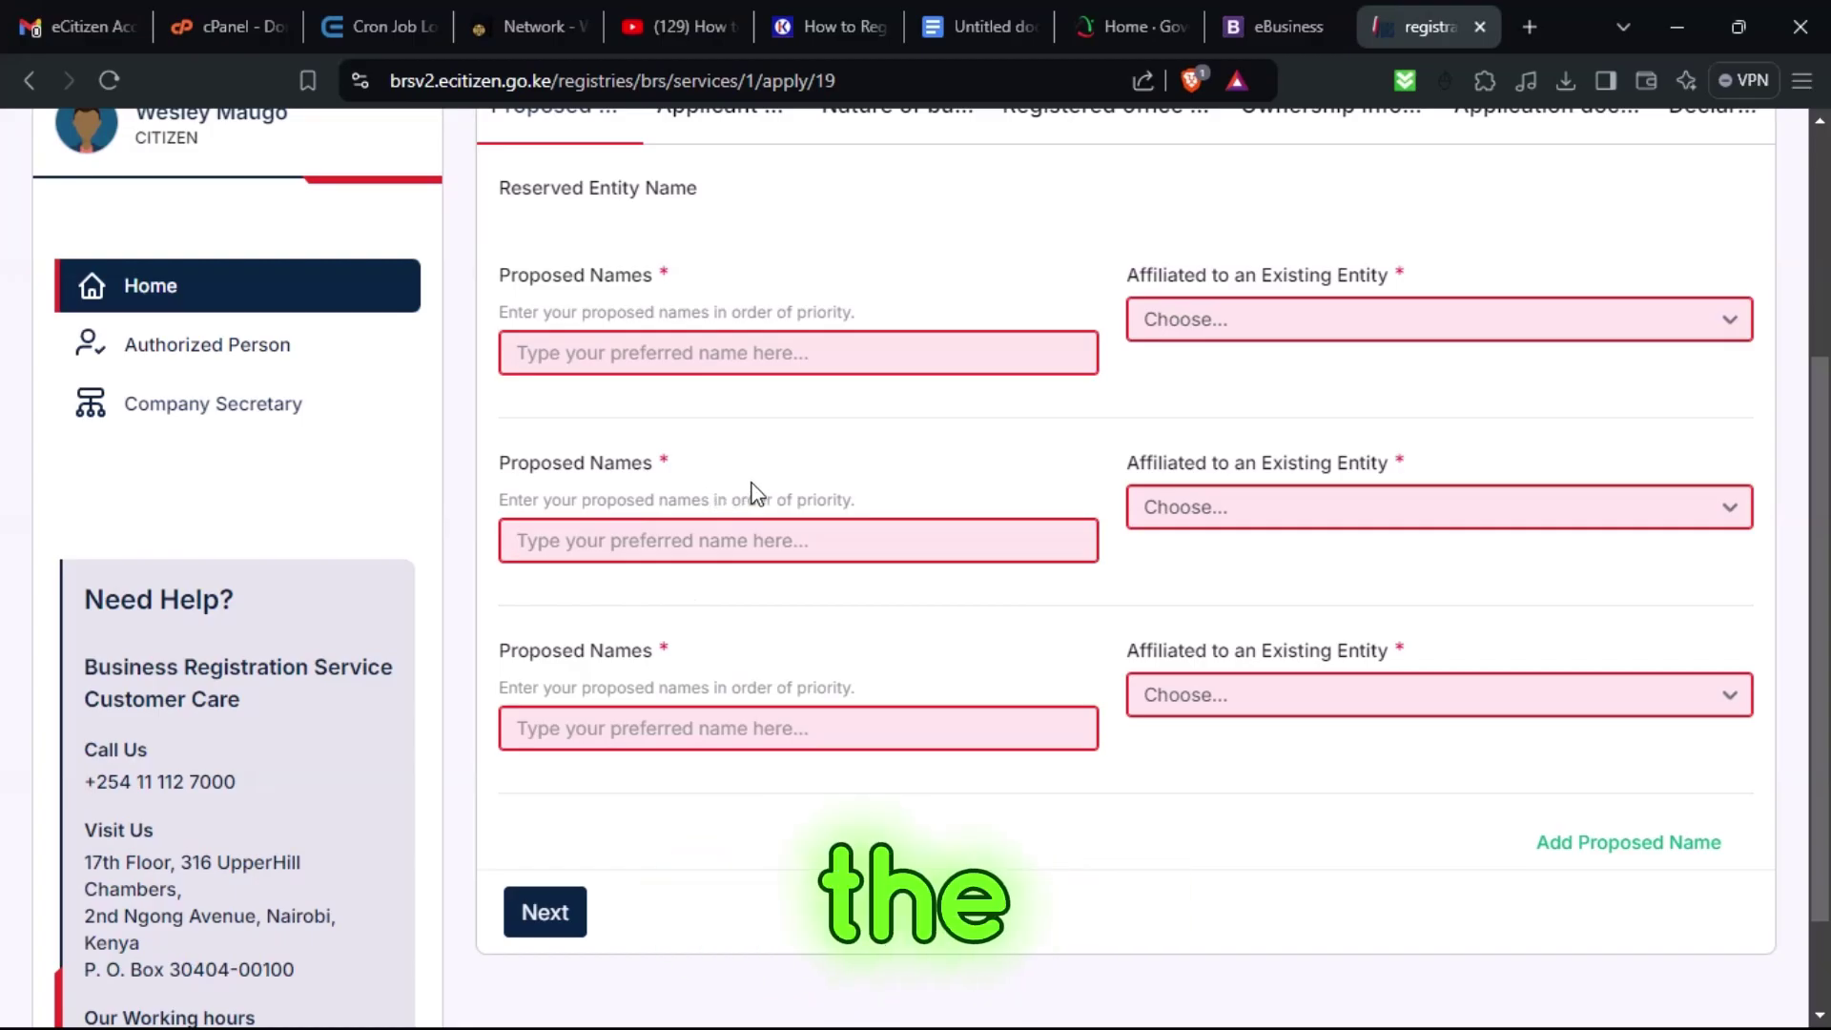
{"action": "left_click", "coordinate": [1200, 322]}
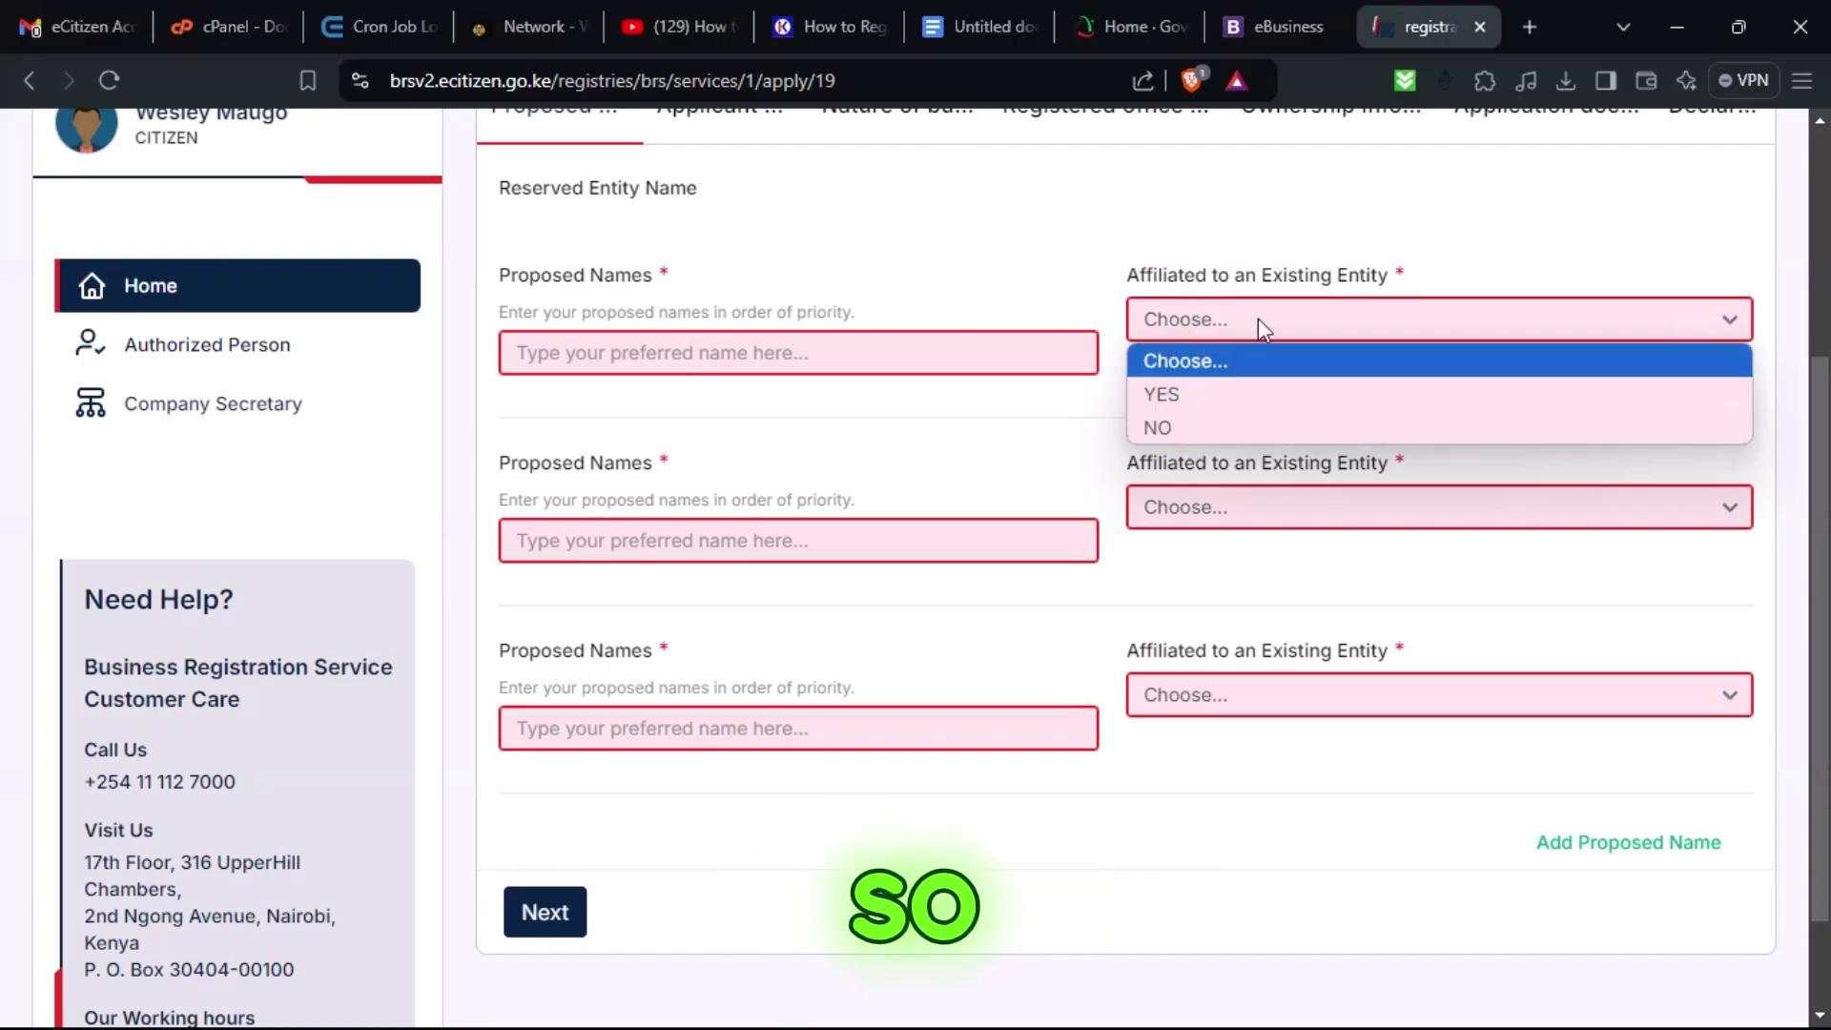
{"action": "left_click", "coordinate": [1187, 430]}
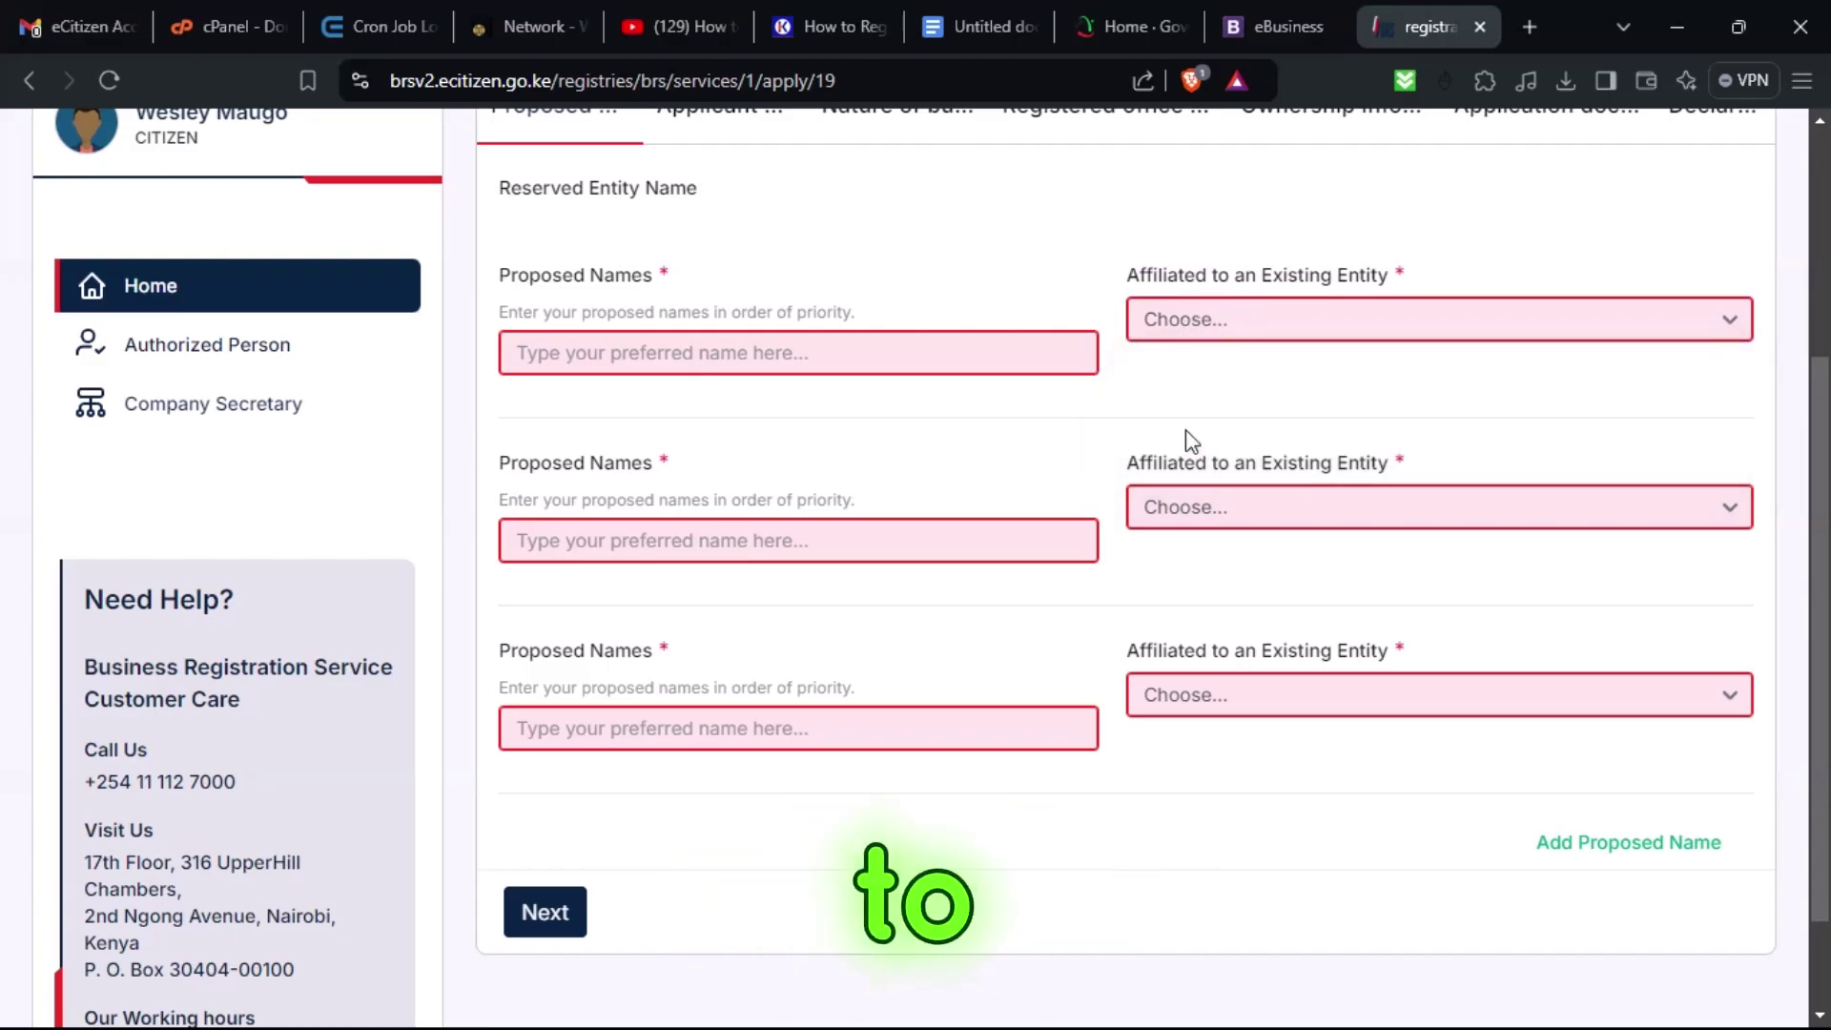
{"action": "left_click", "coordinate": [1275, 501]}
{"action": "left_click", "coordinate": [1249, 622]}
{"action": "left_click", "coordinate": [1279, 694]}
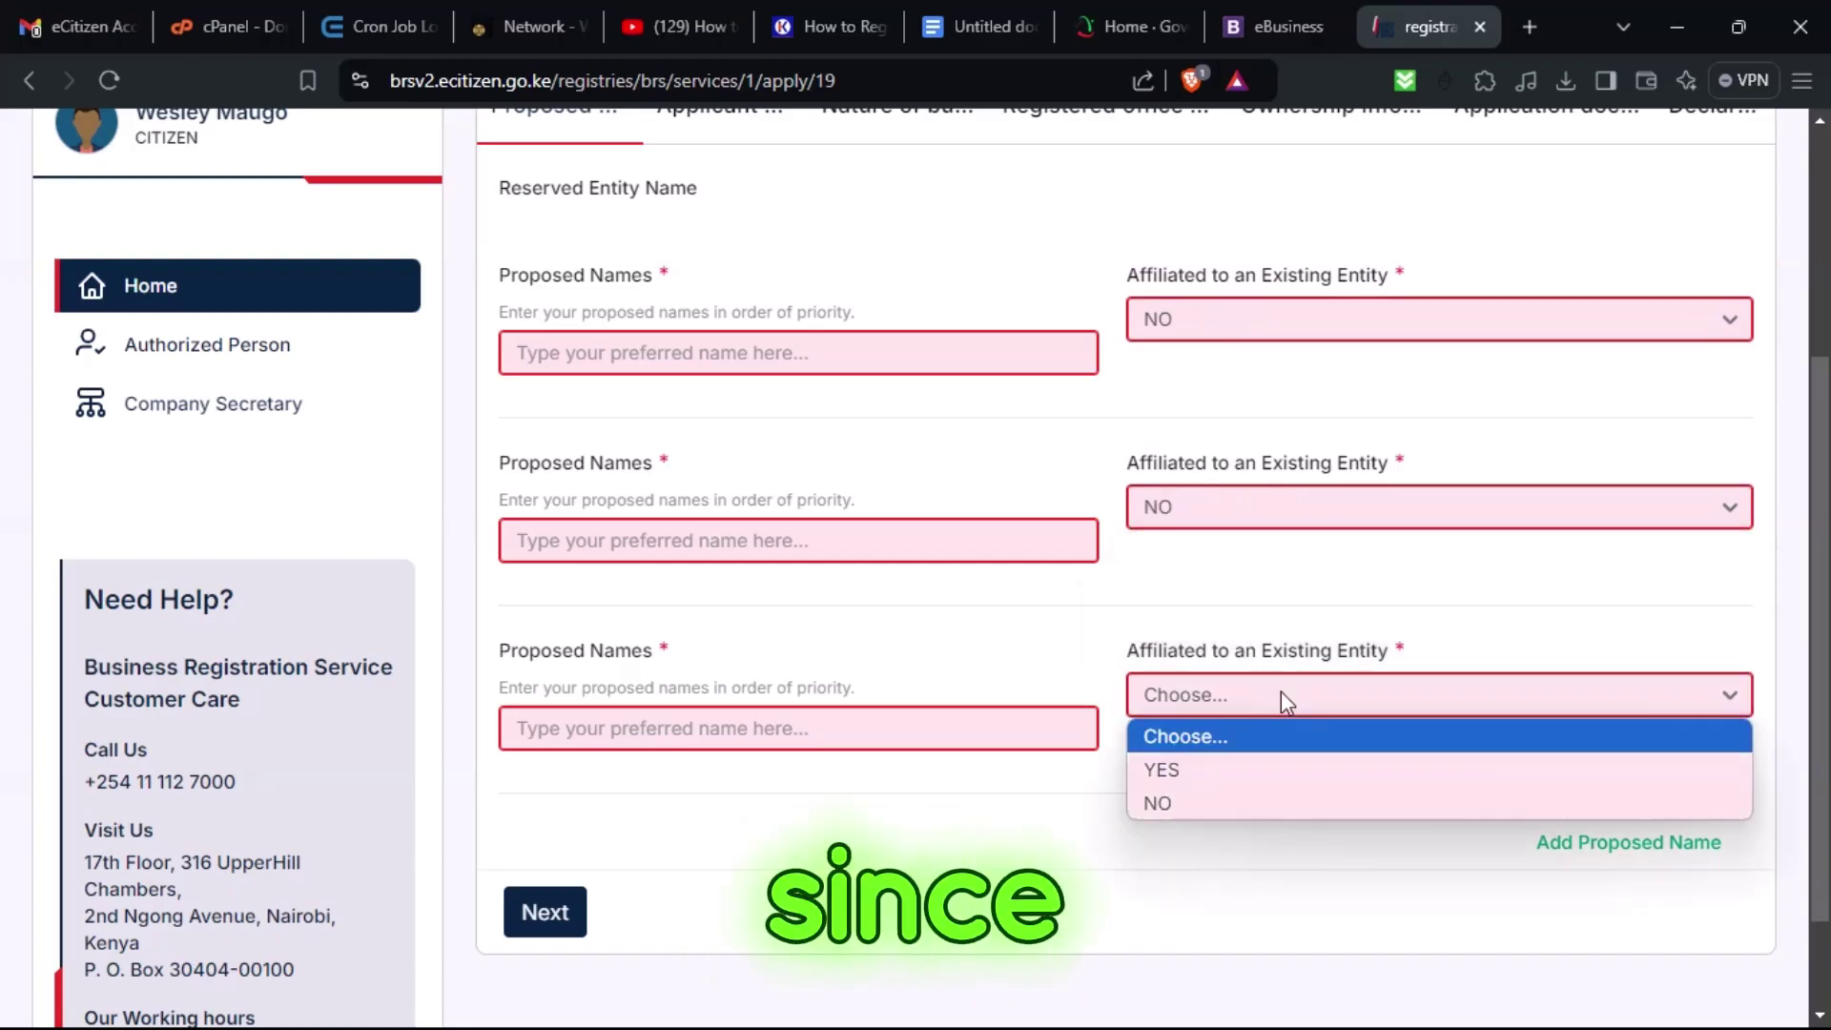
{"action": "left_click", "coordinate": [1270, 795]}
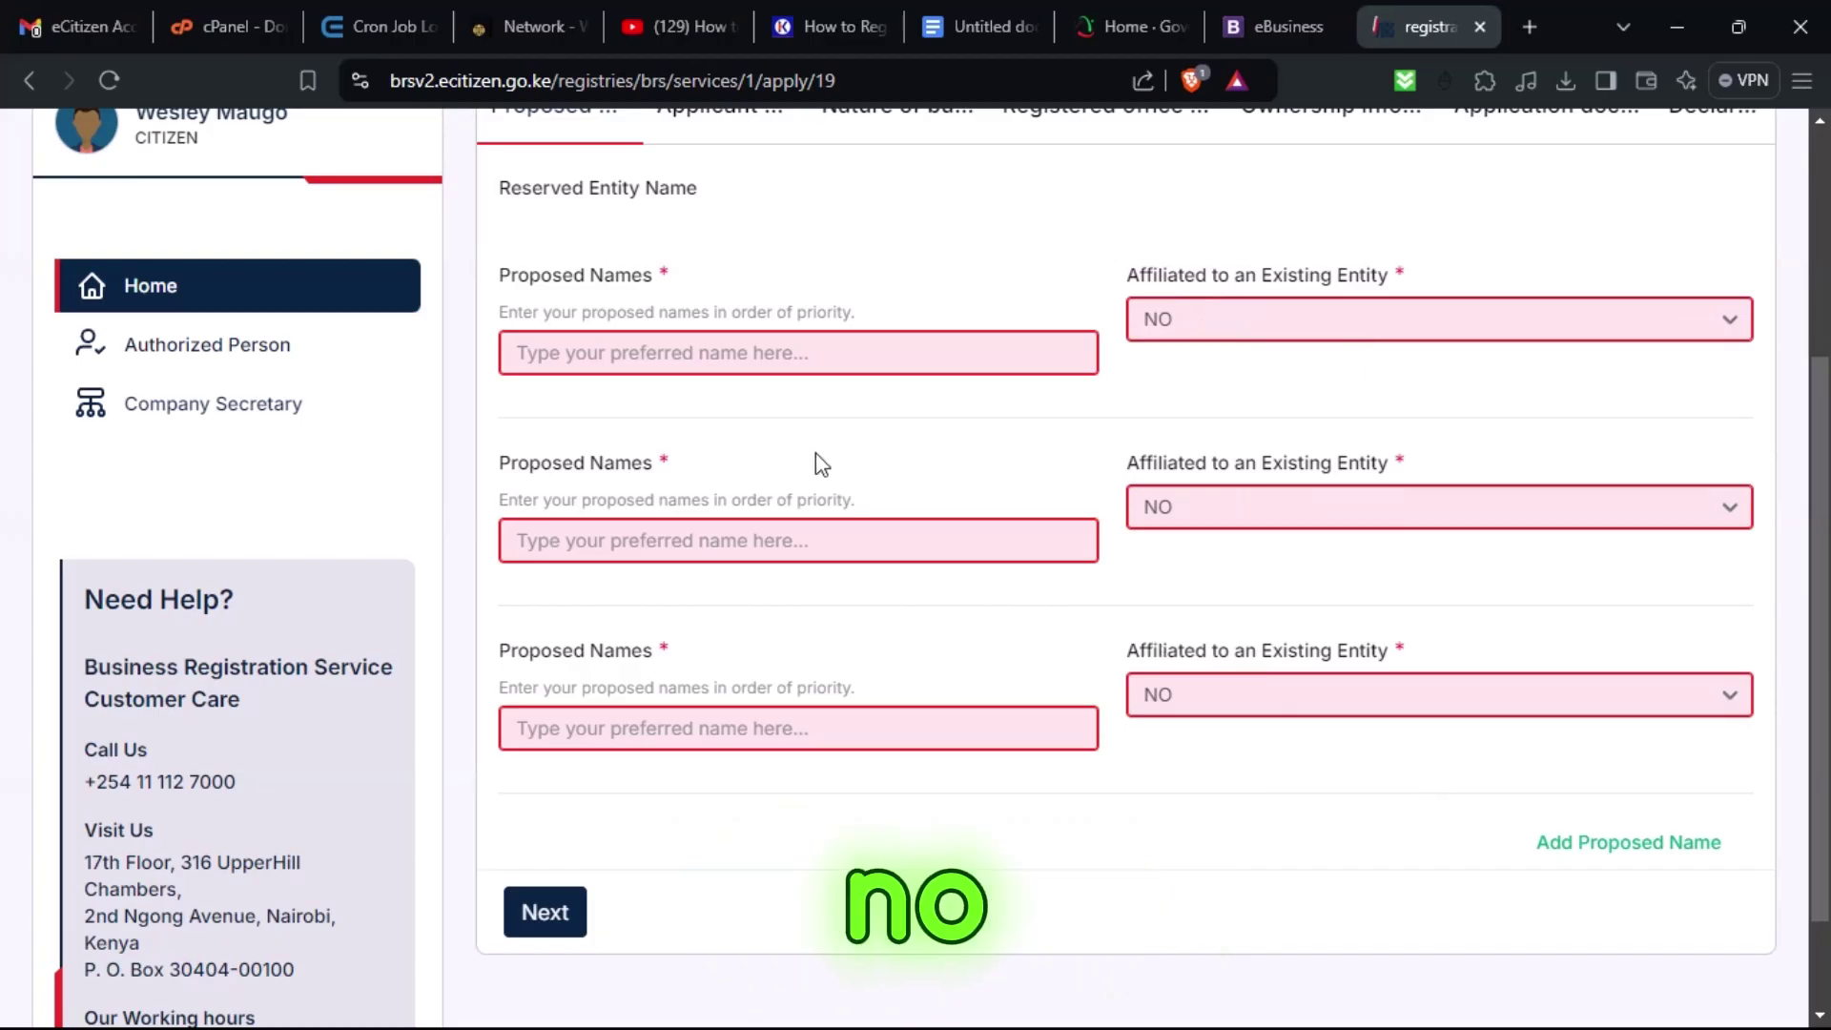
Enter PRIDETECH COMPANY as the first proposed name.
{"action": "left_click", "coordinate": [696, 352]}
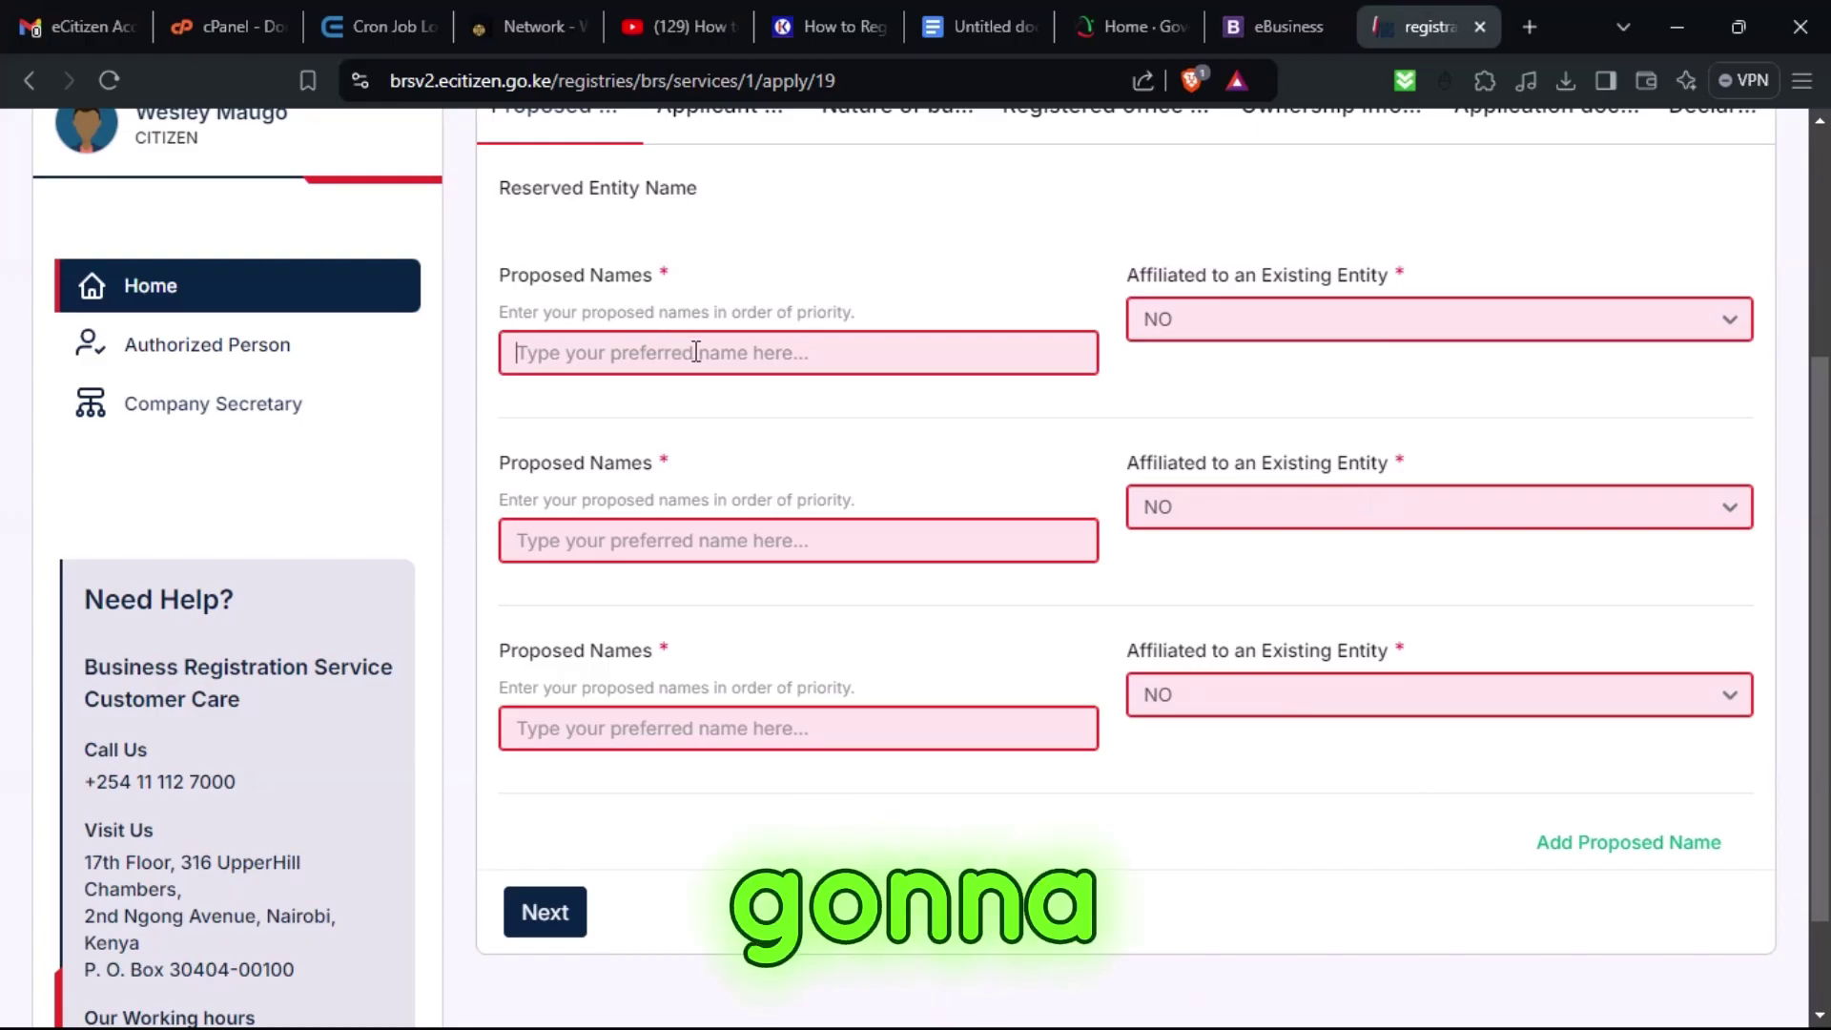
{"action": "type", "text": "PRIDETEC"}
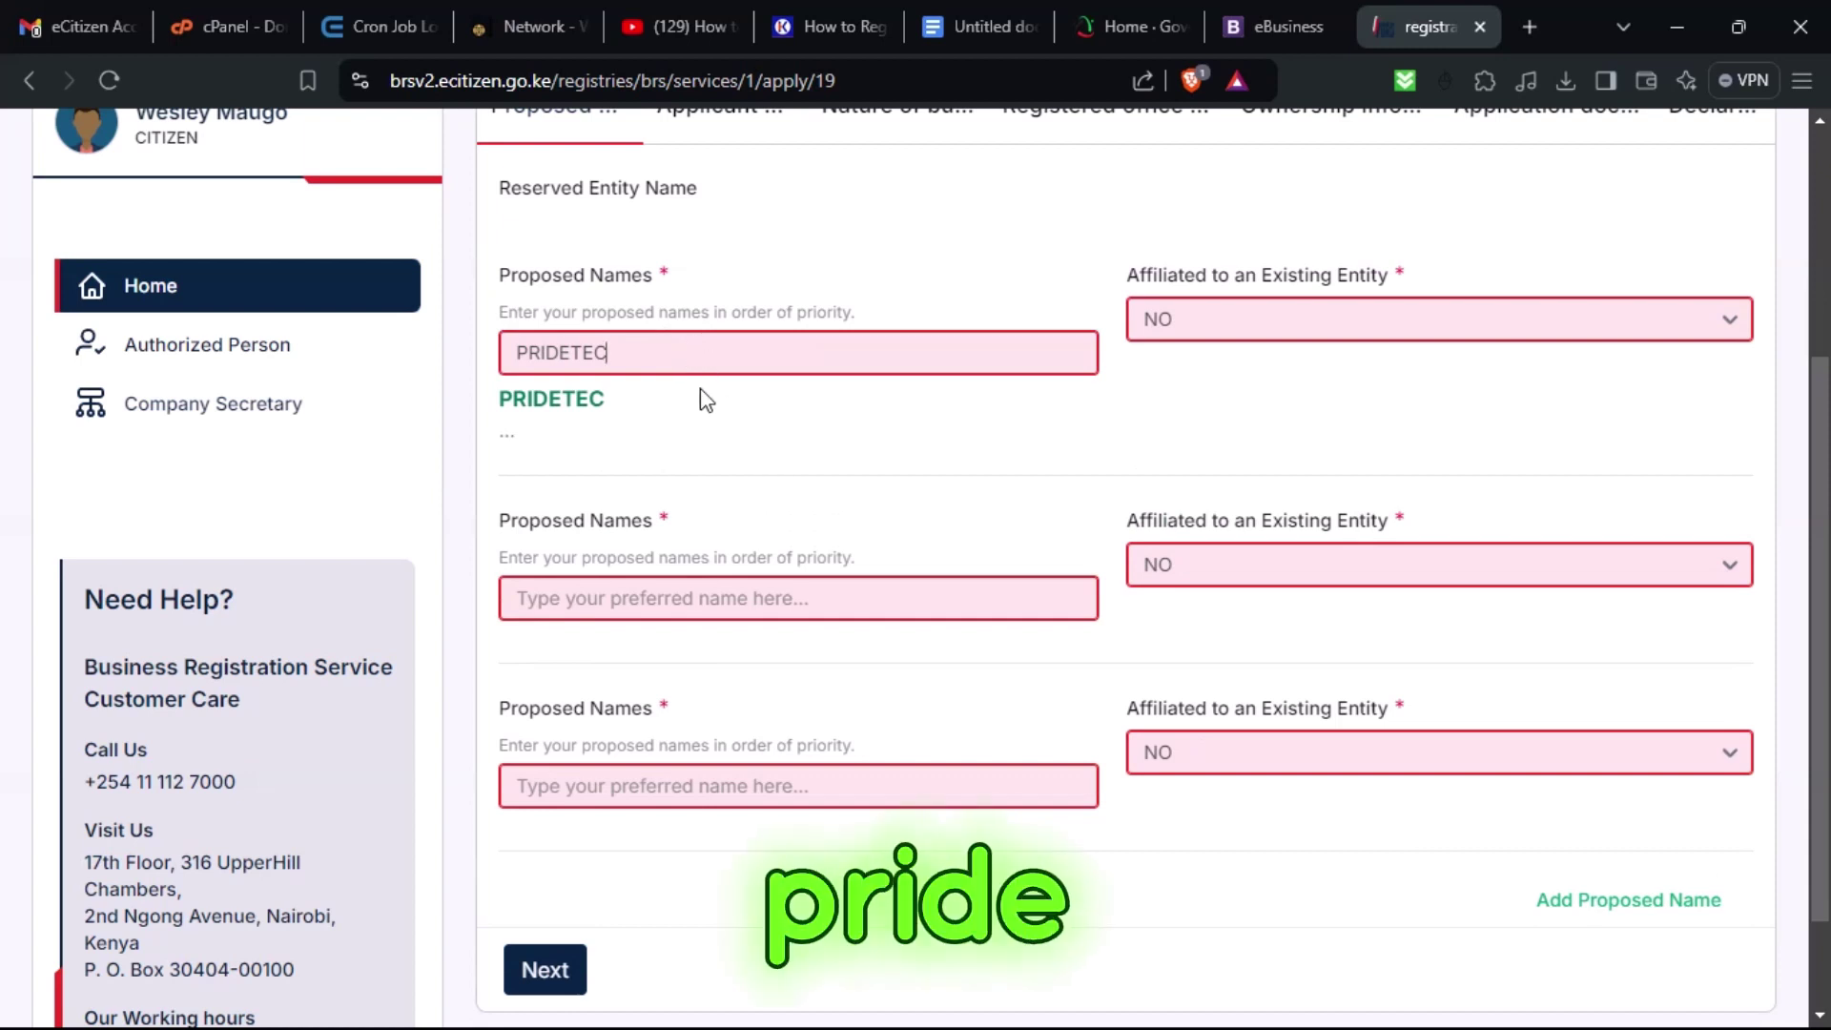
{"action": "type", "text": "H CO"}
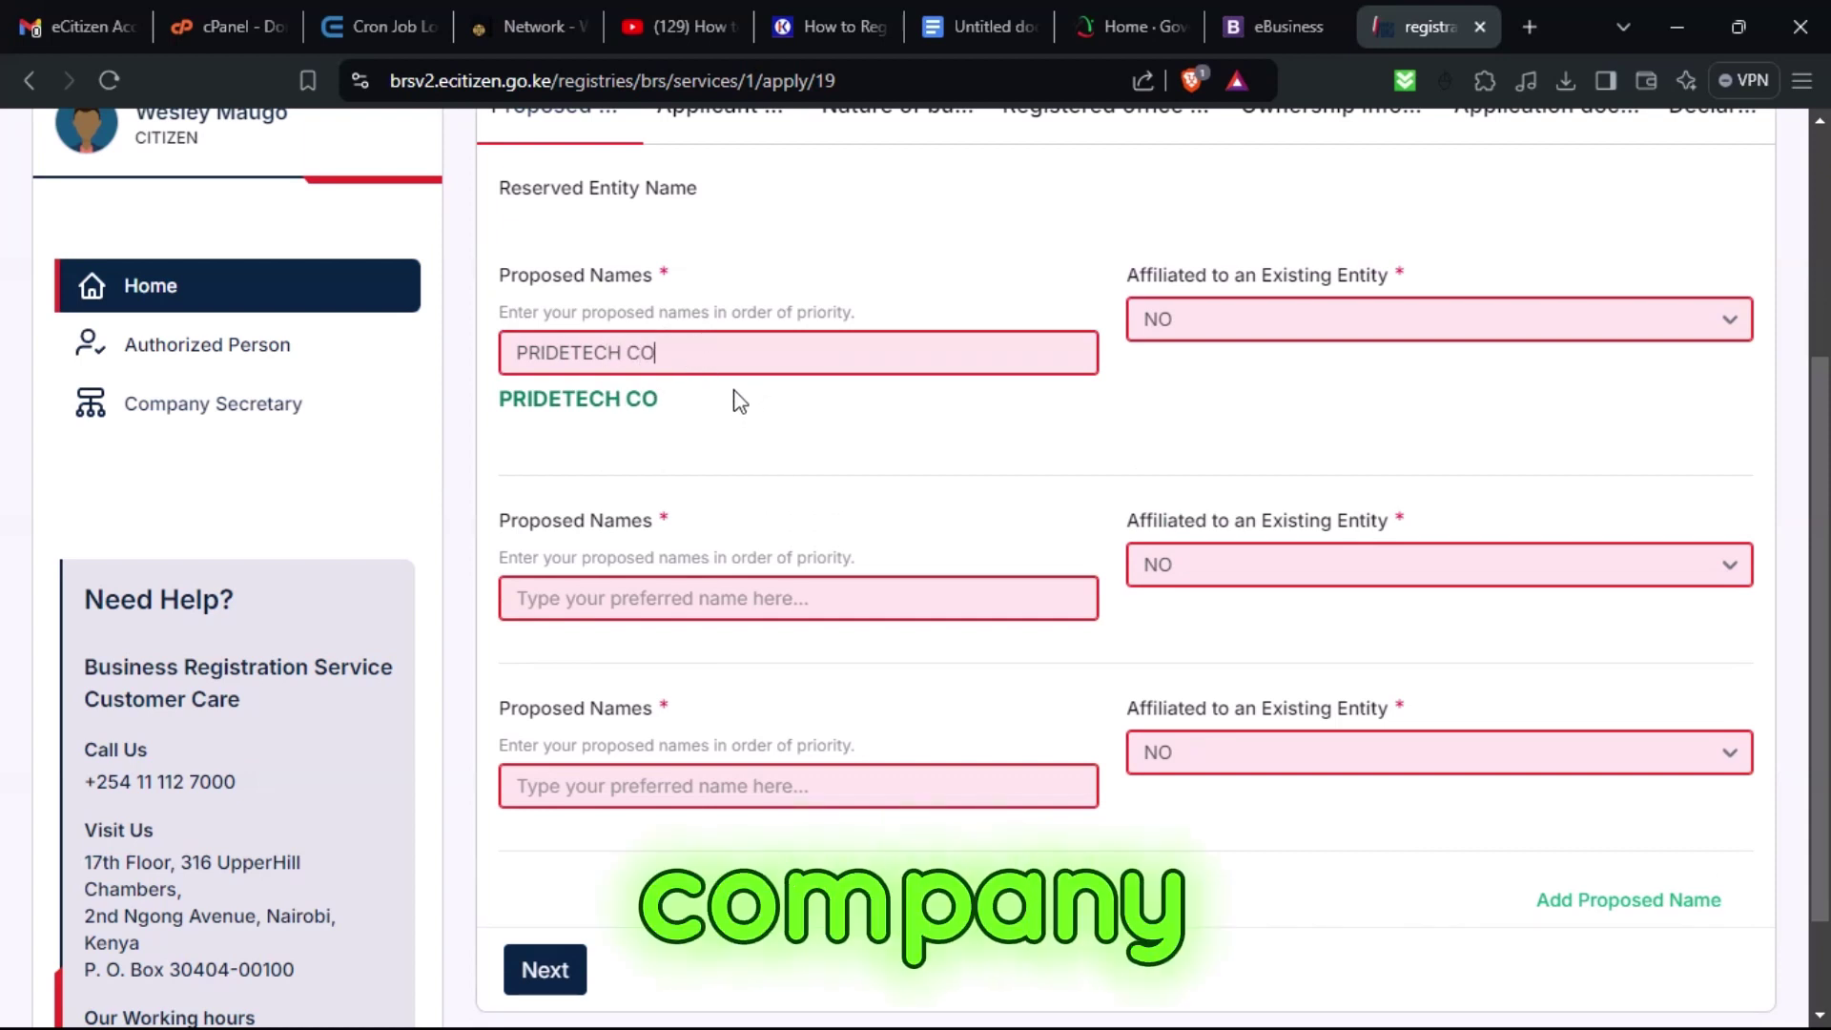
{"action": "type", "text": "MPANY"}
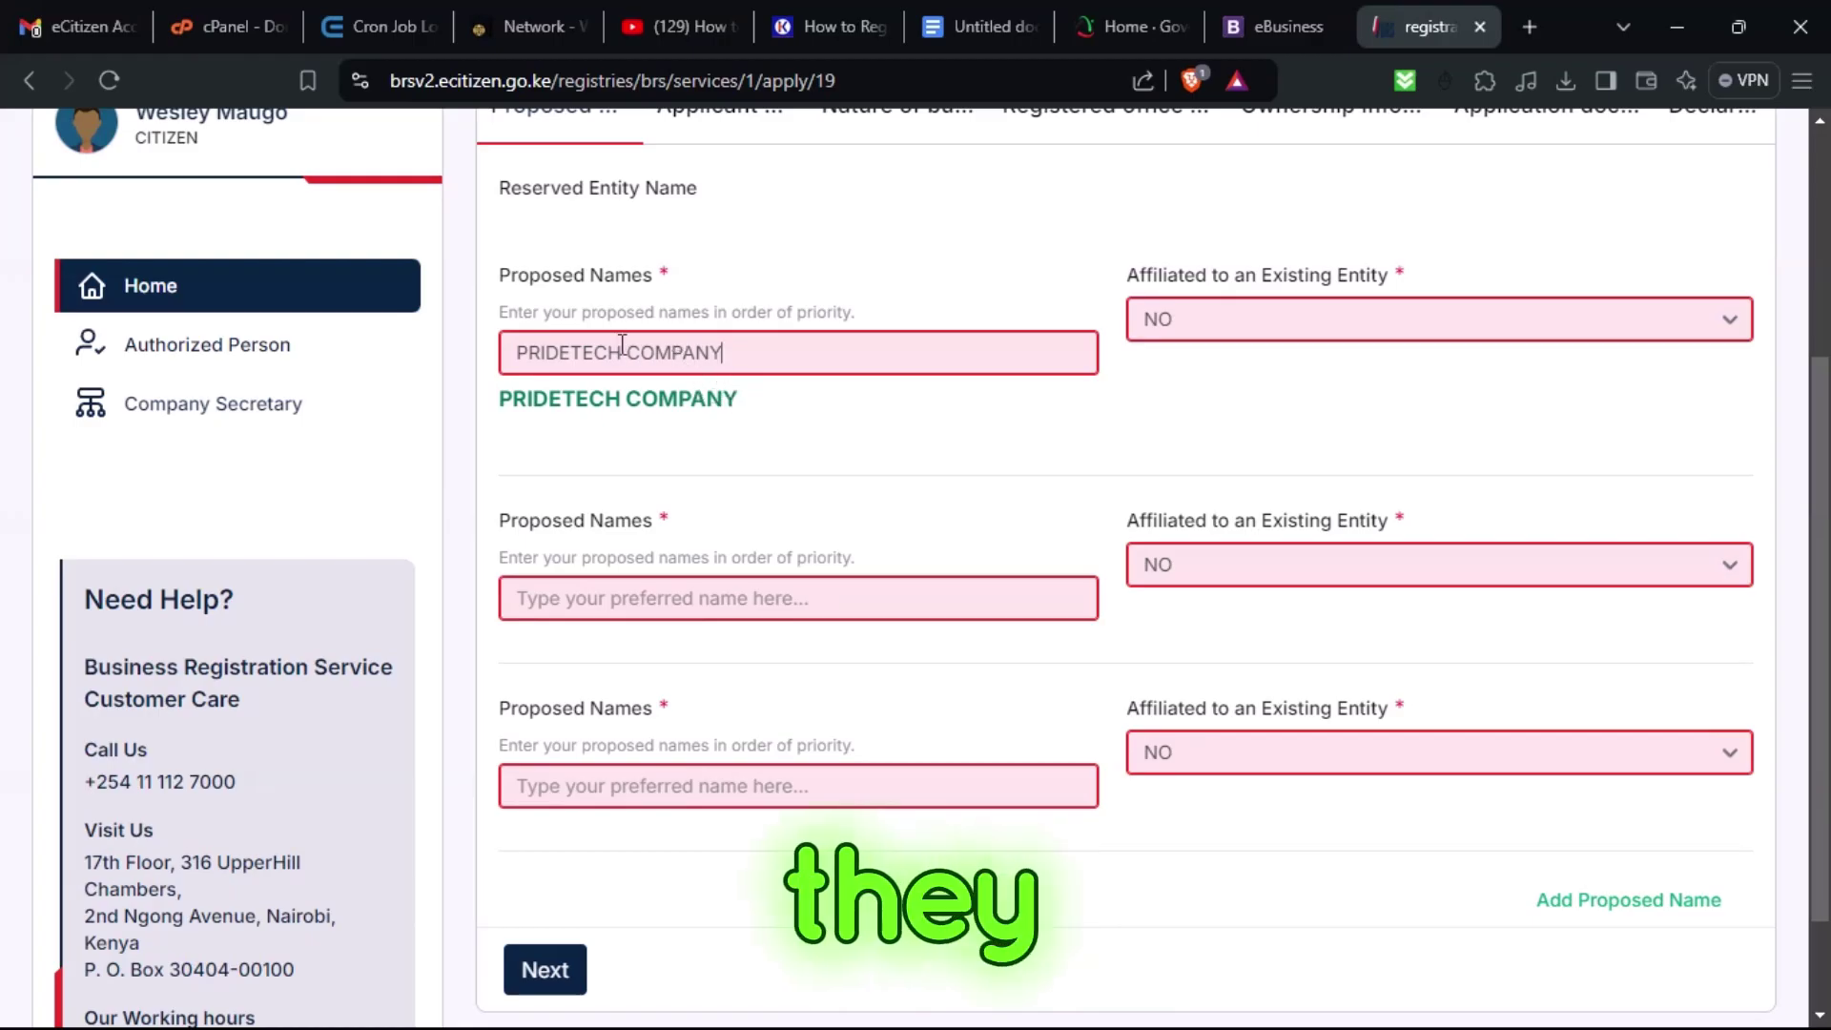
{"action": "left_click_drag", "start_coordinate": [625, 345], "coordinate": [510, 355]}
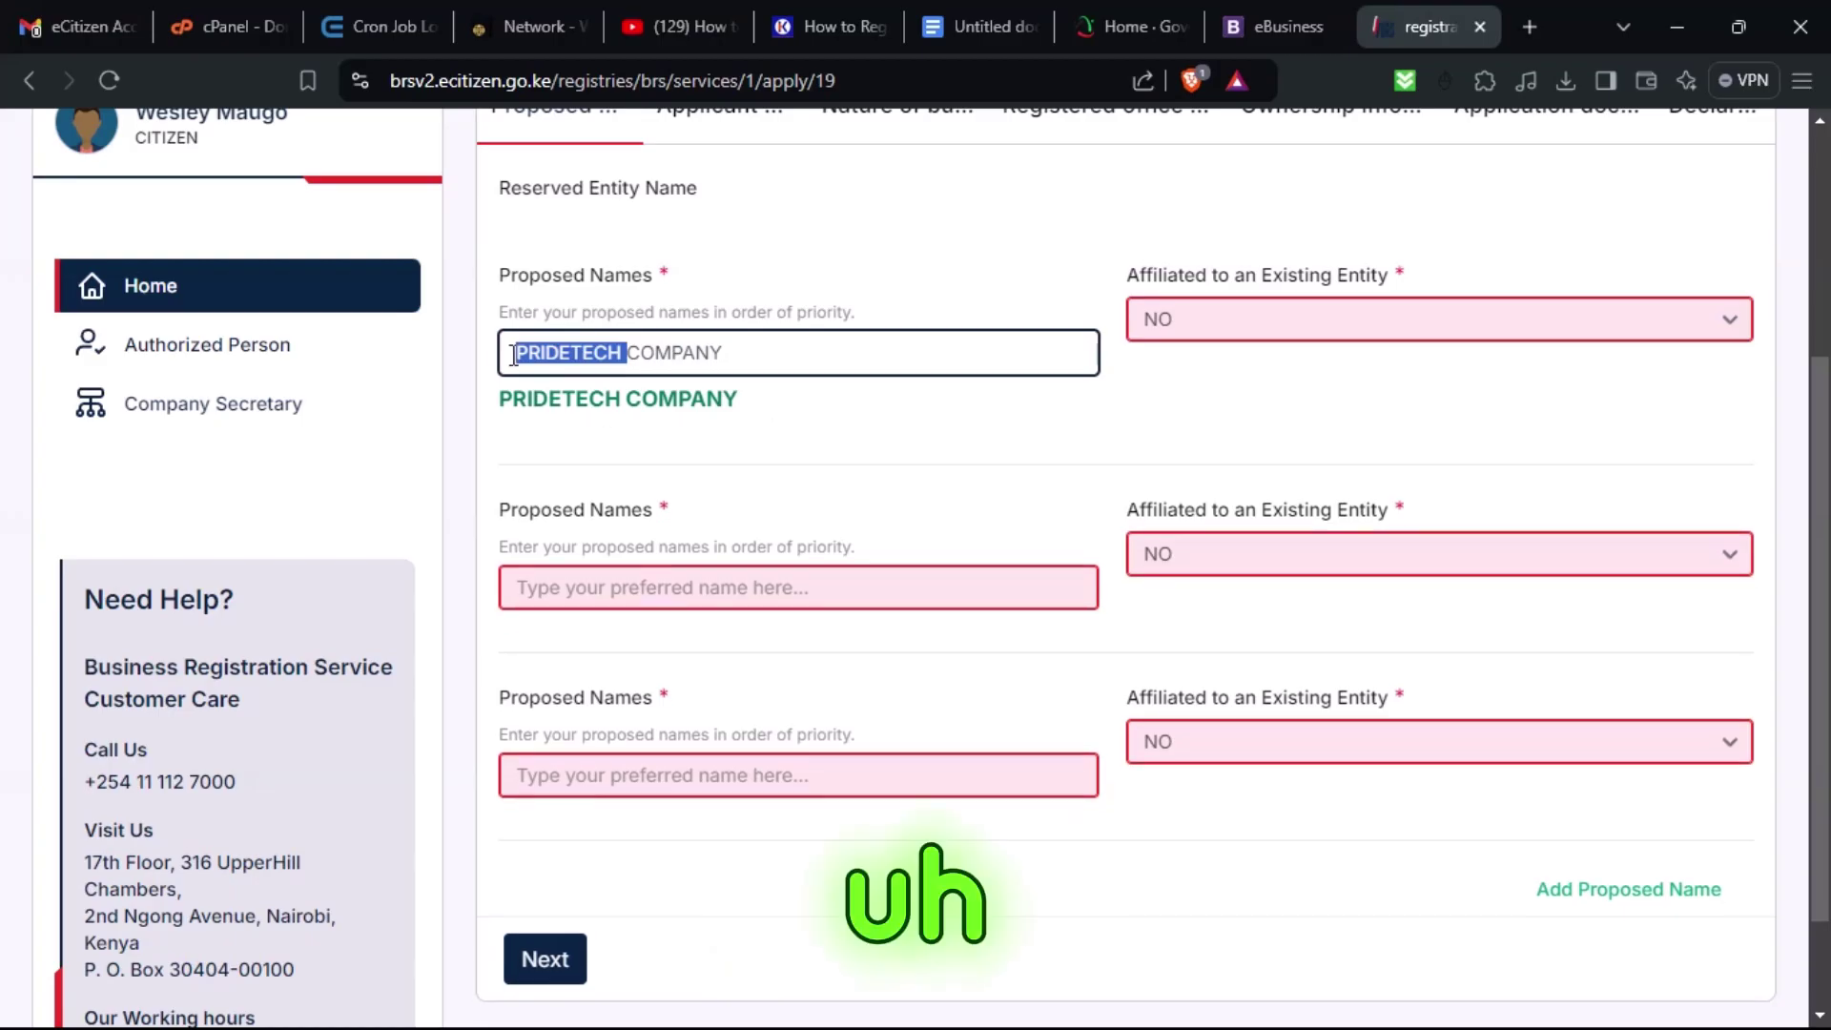
{"action": "left_click", "coordinate": [634, 358]}
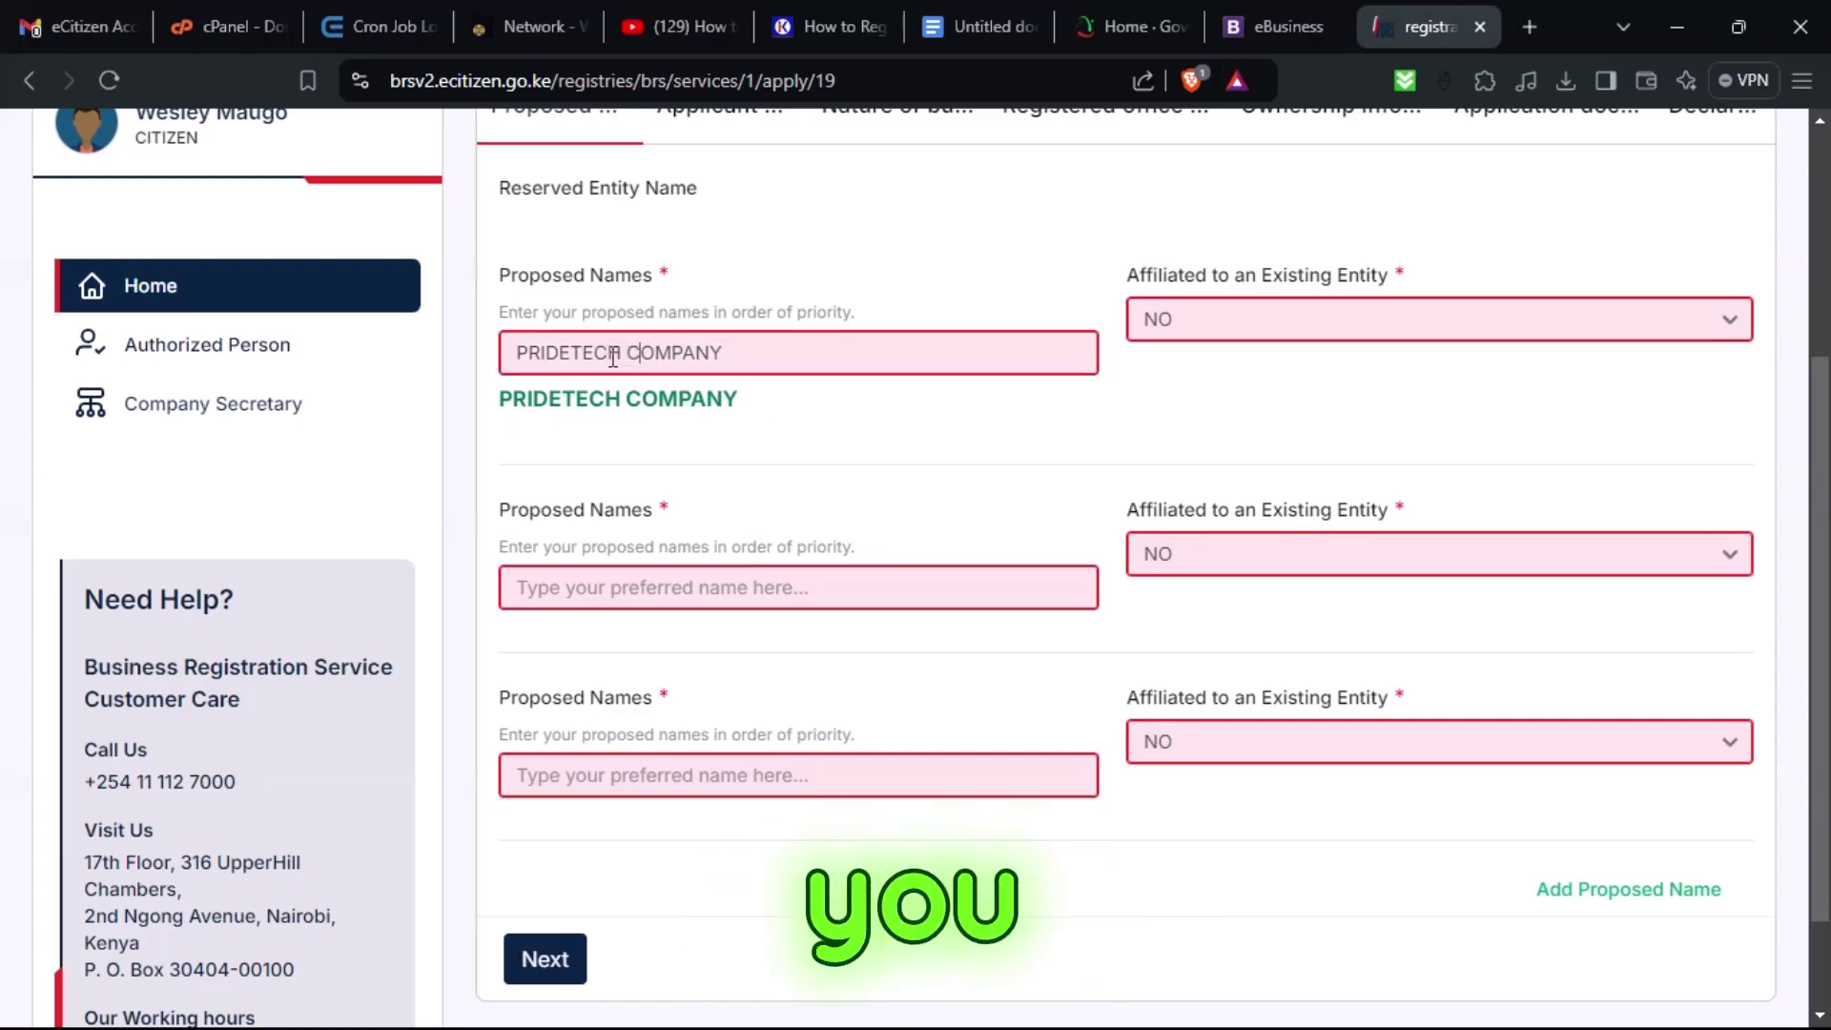
{"action": "double_click", "coordinate": [613, 357]}
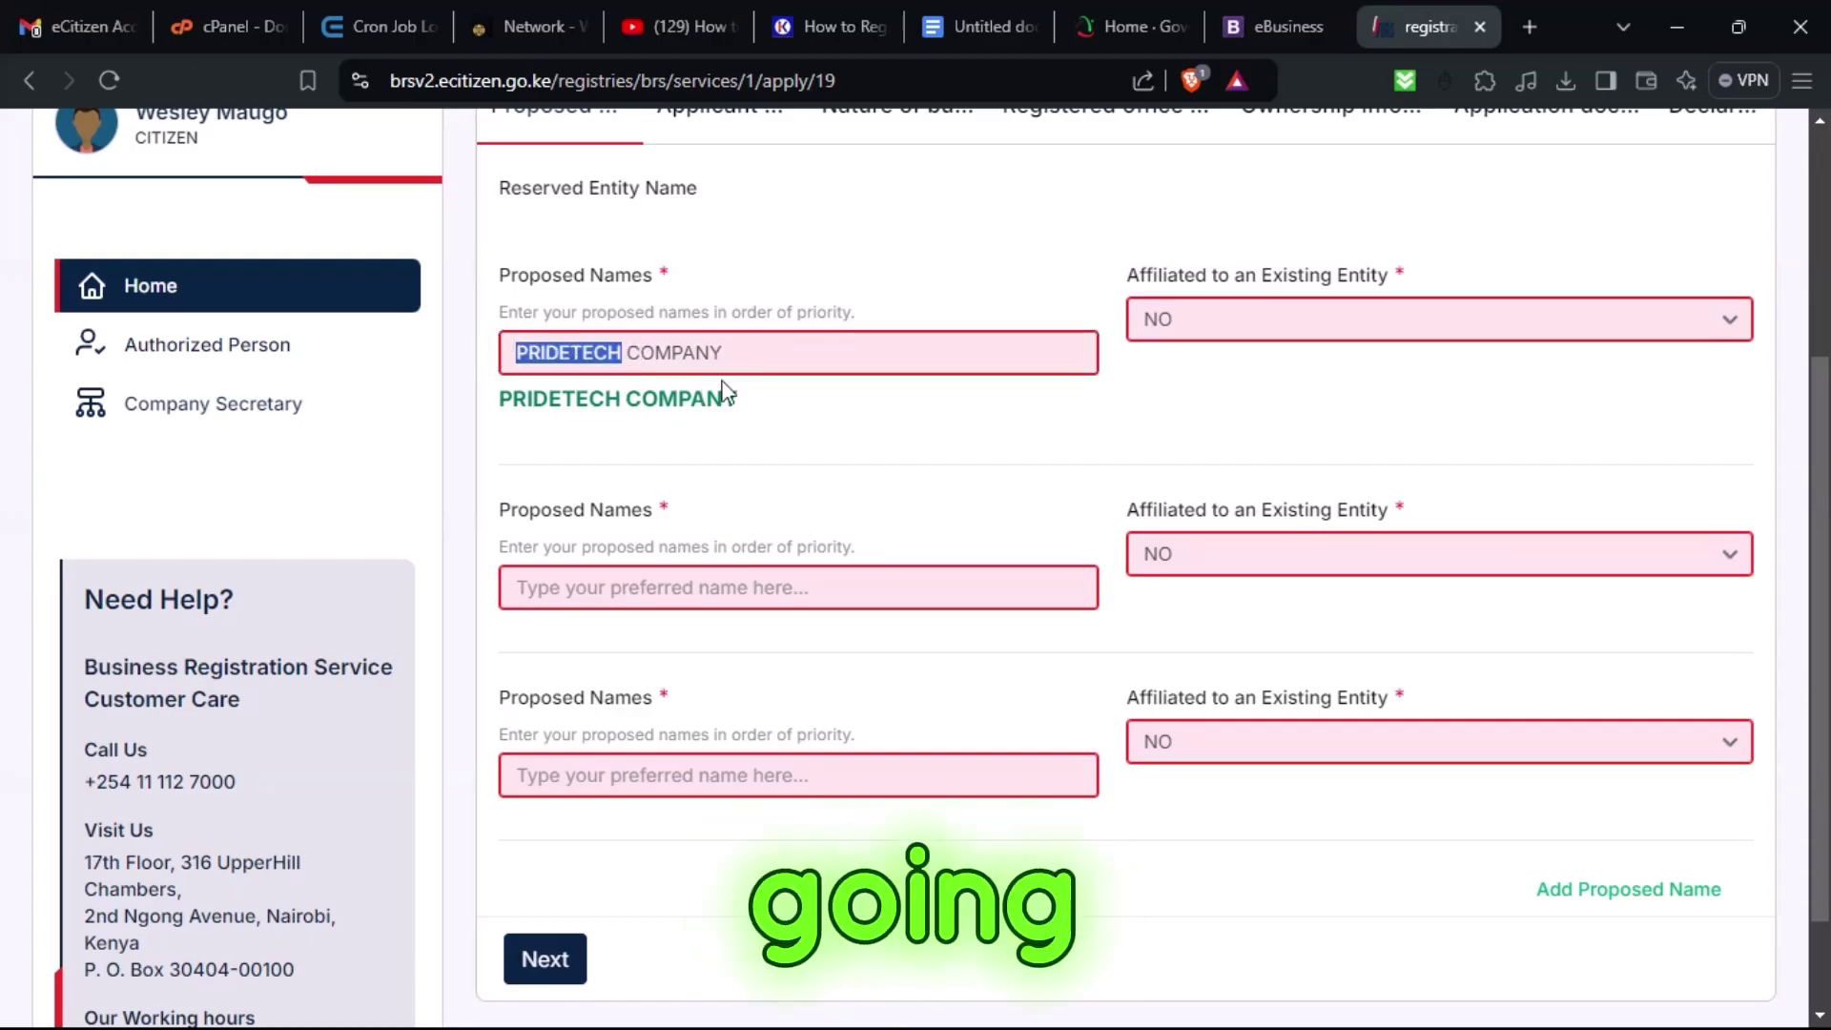
{"action": "double_click", "coordinate": [660, 357]}
{"action": "key", "text": "BackSpace"}
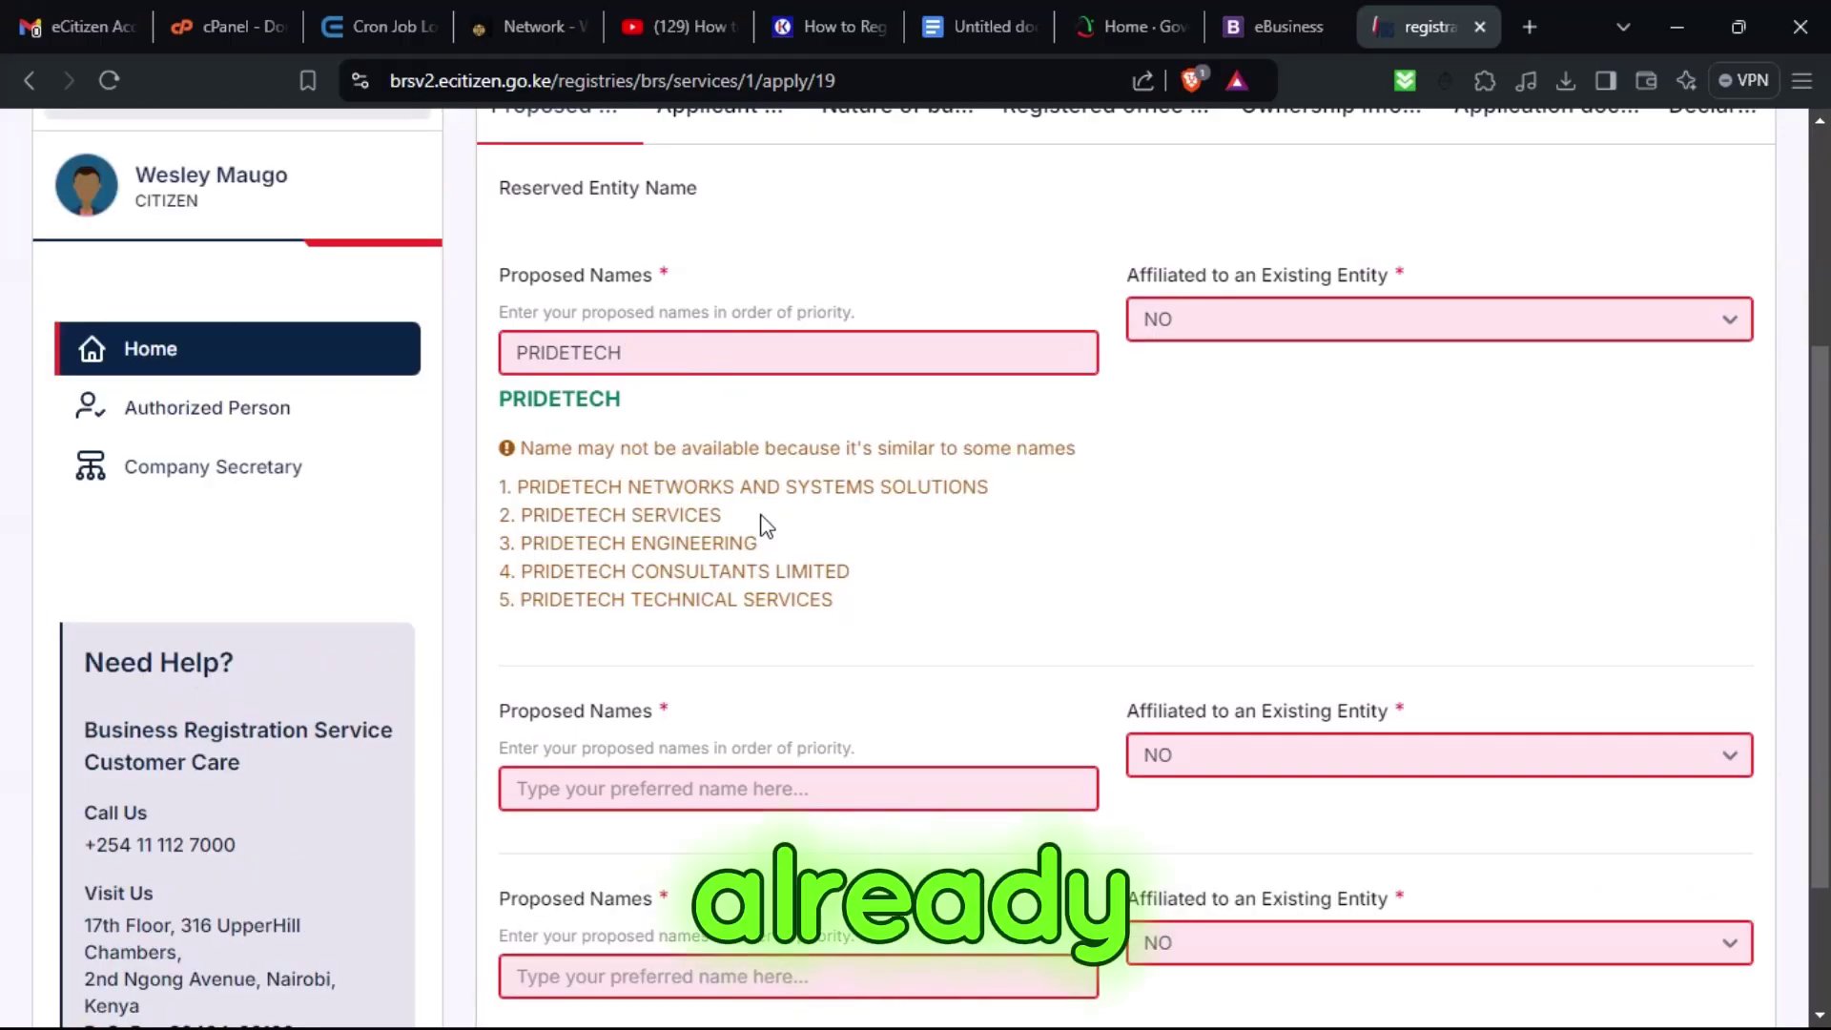
{"action": "left_click", "coordinate": [671, 363]}
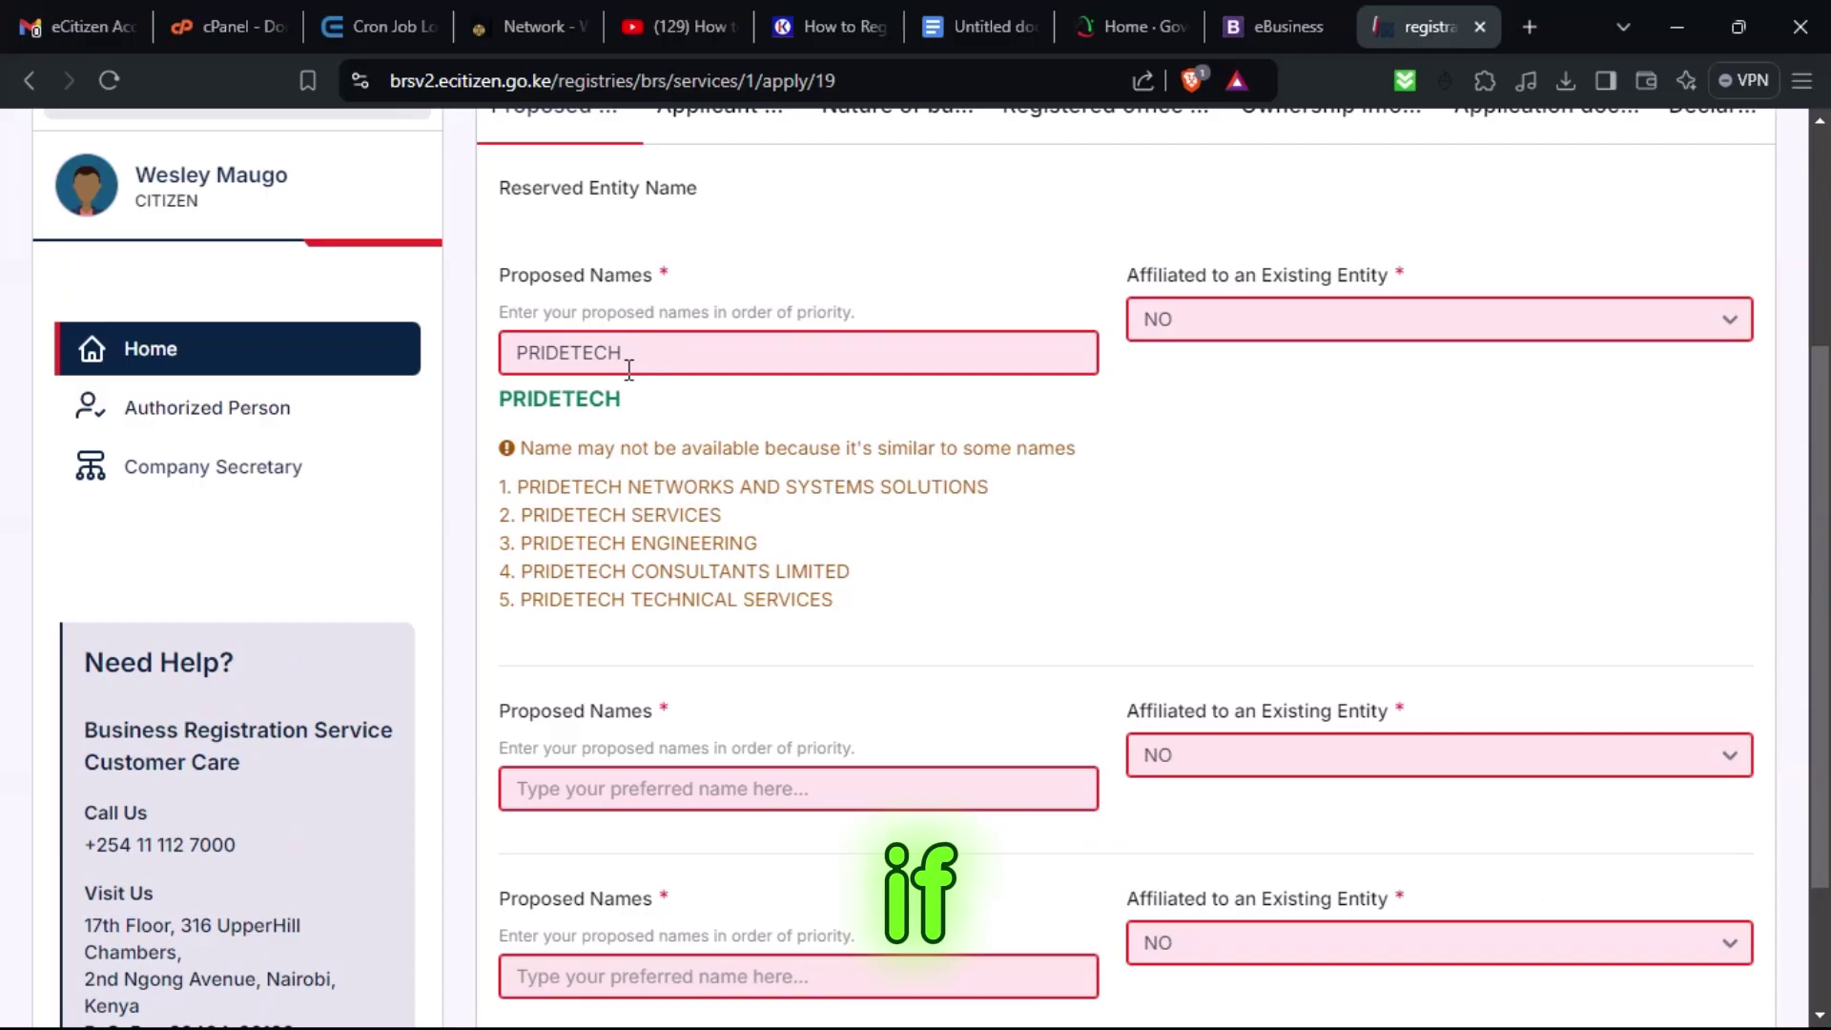
{"action": "type", "text": "COMPANY"}
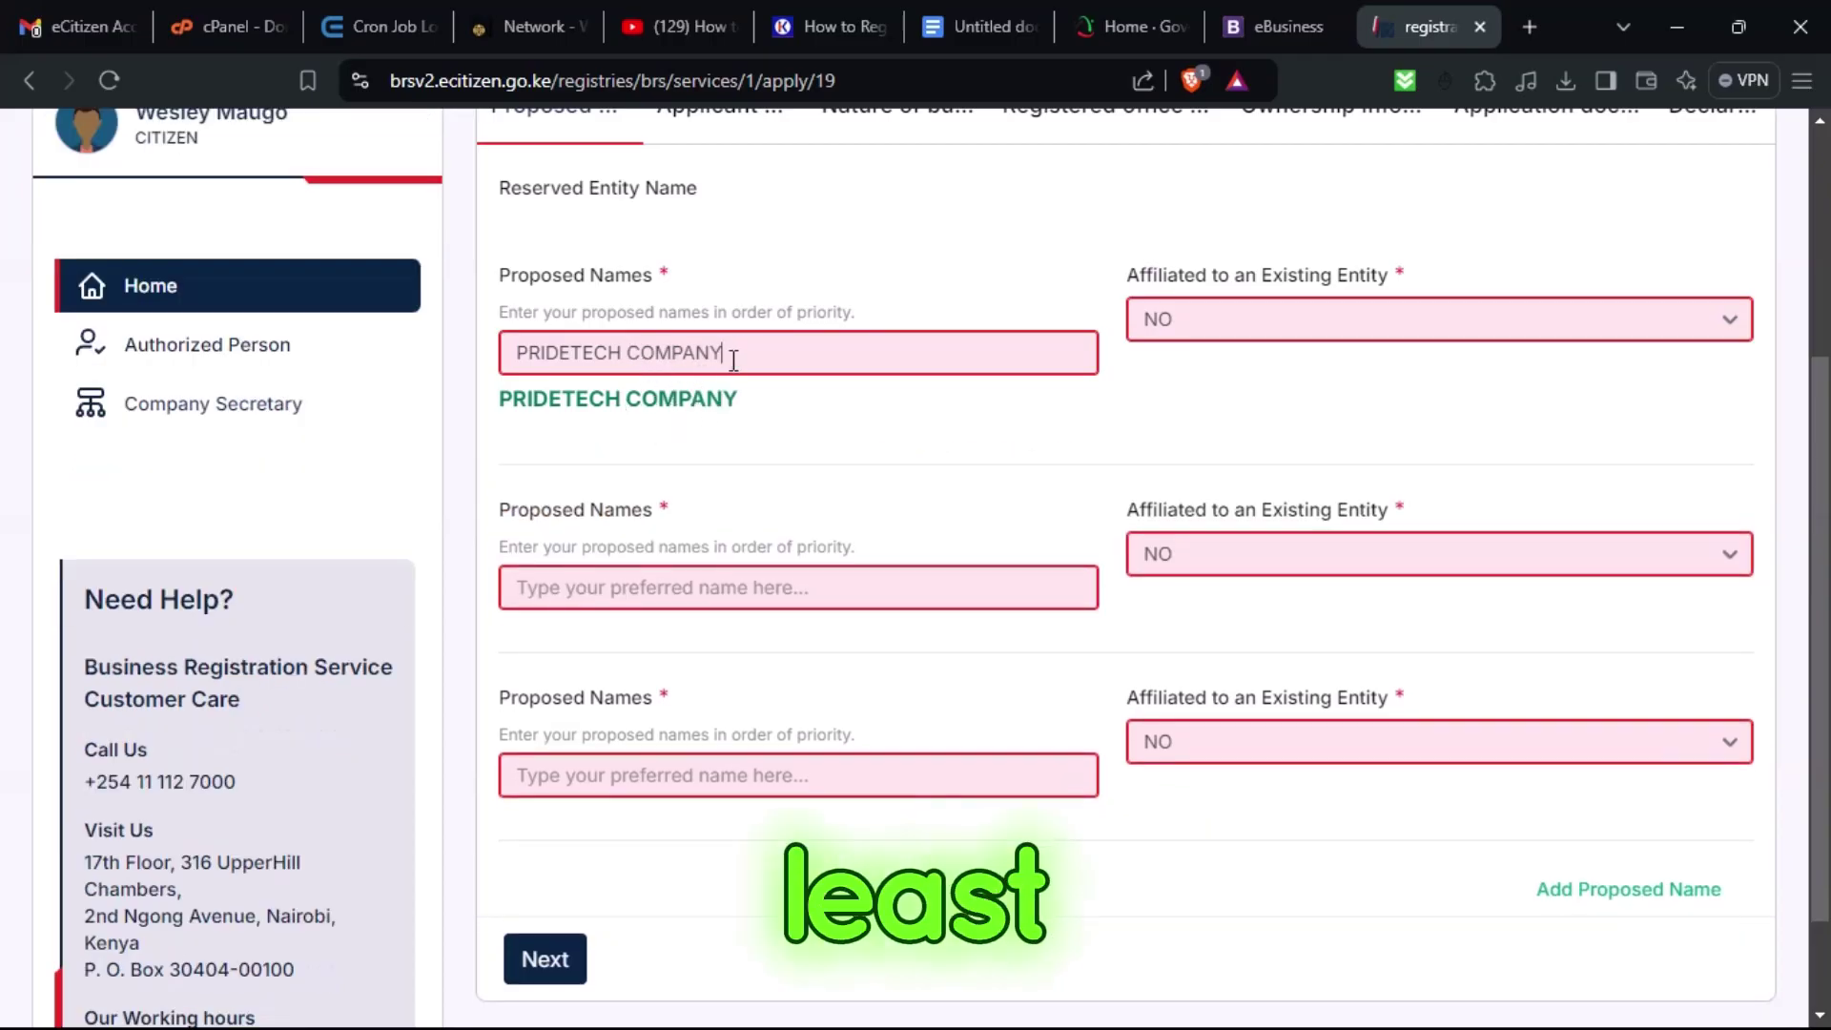
{"action": "left_click", "coordinate": [577, 360]}
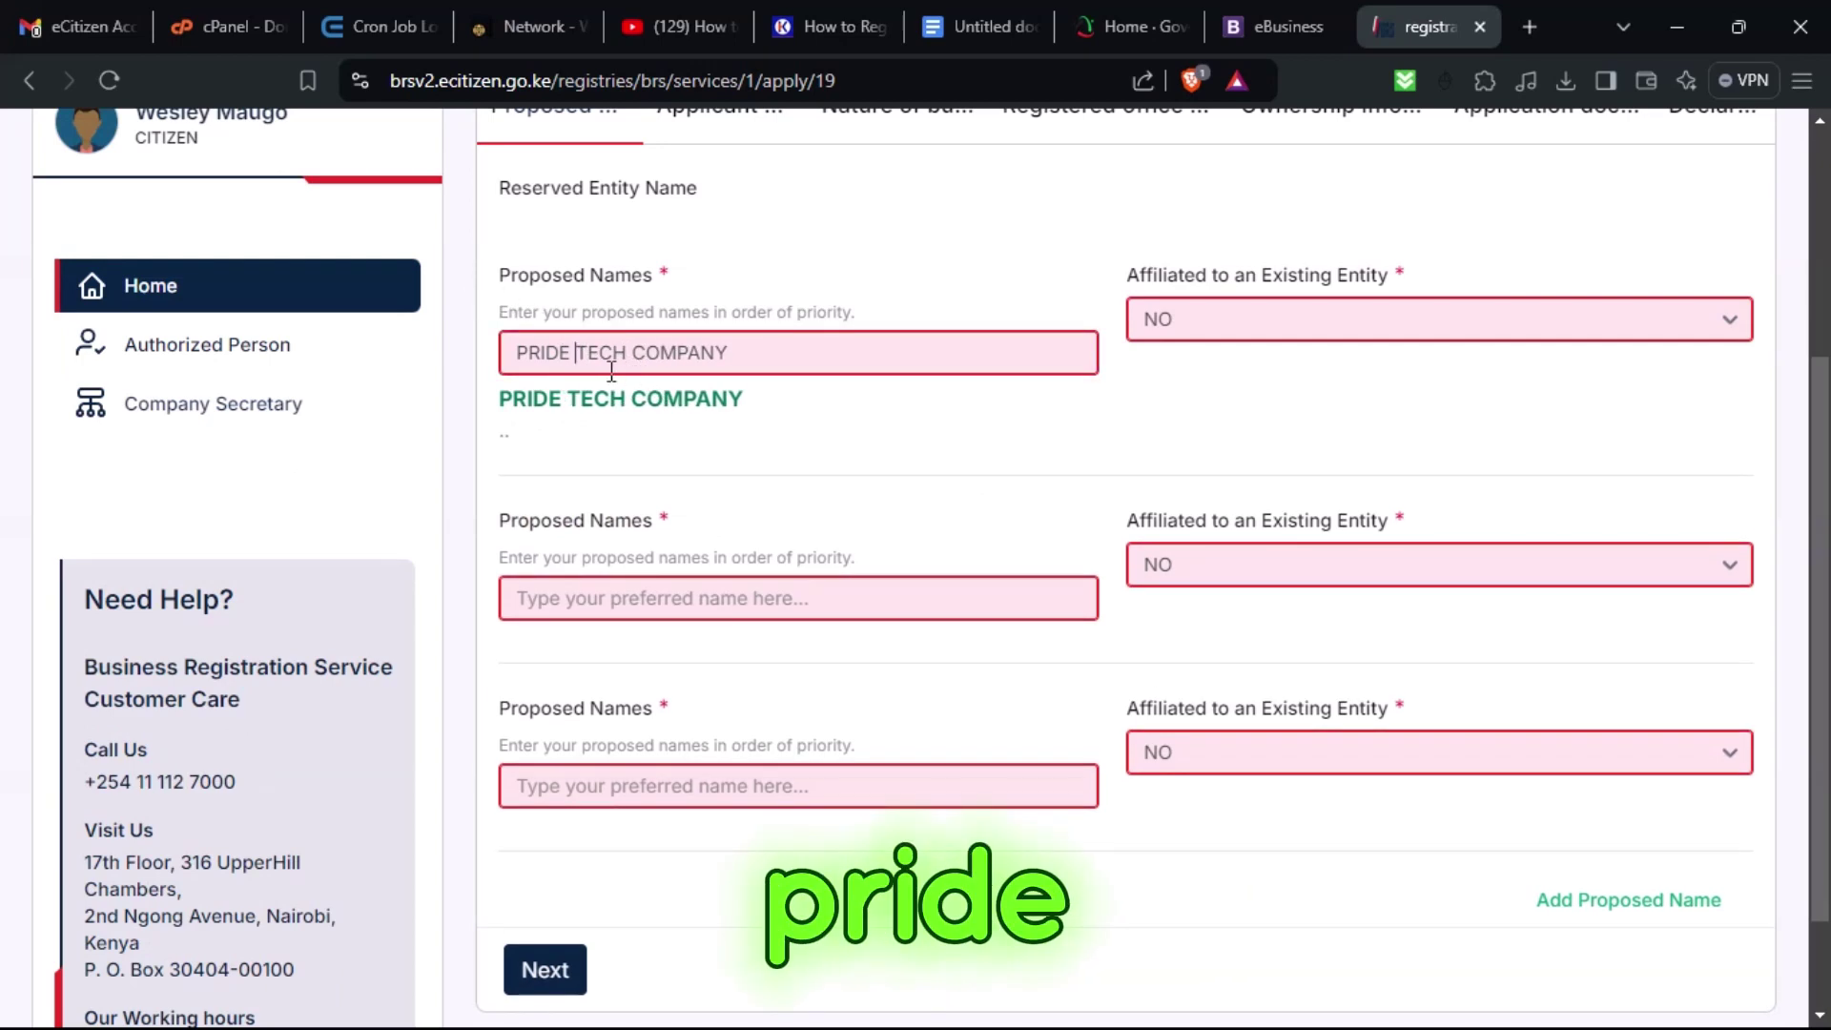
{"action": "key", "text": "BackSpace"}
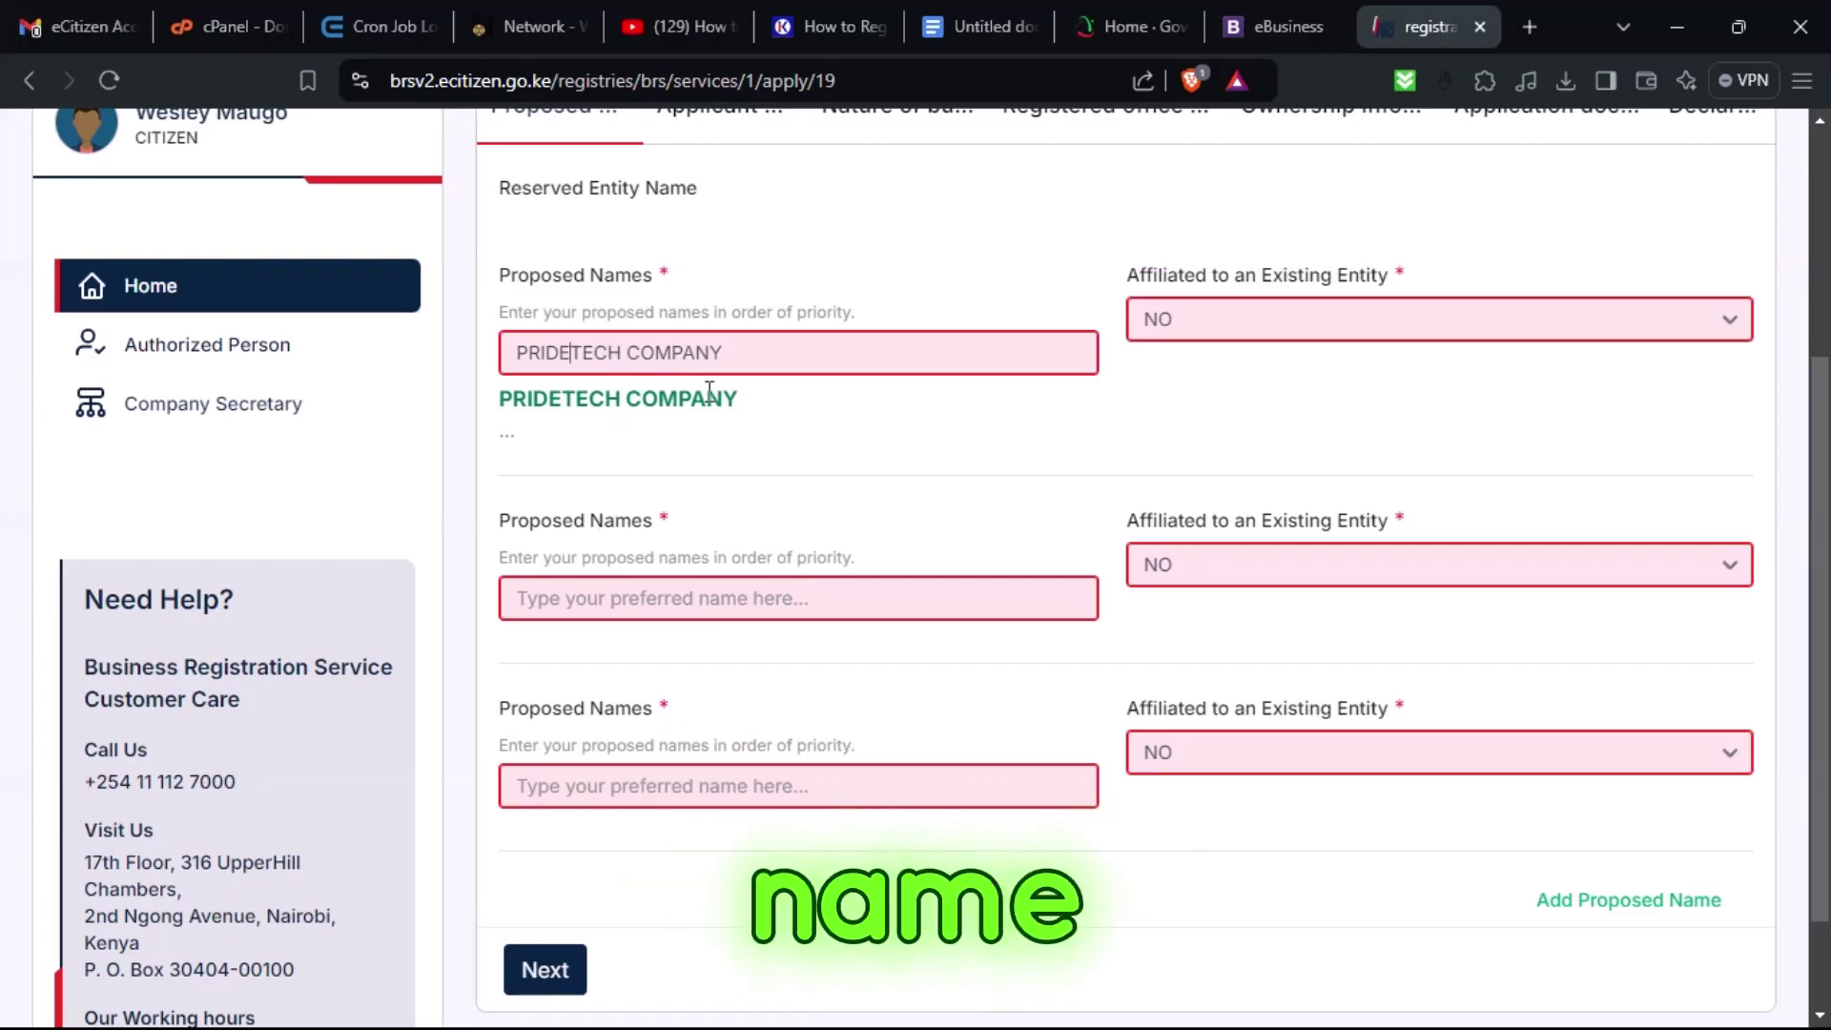
Copy PRIDETECH COMPANY into the second Proposed Names field.
{"action": "key", "text": "ctrl+a"}
{"action": "key", "text": "ctrl+c"}
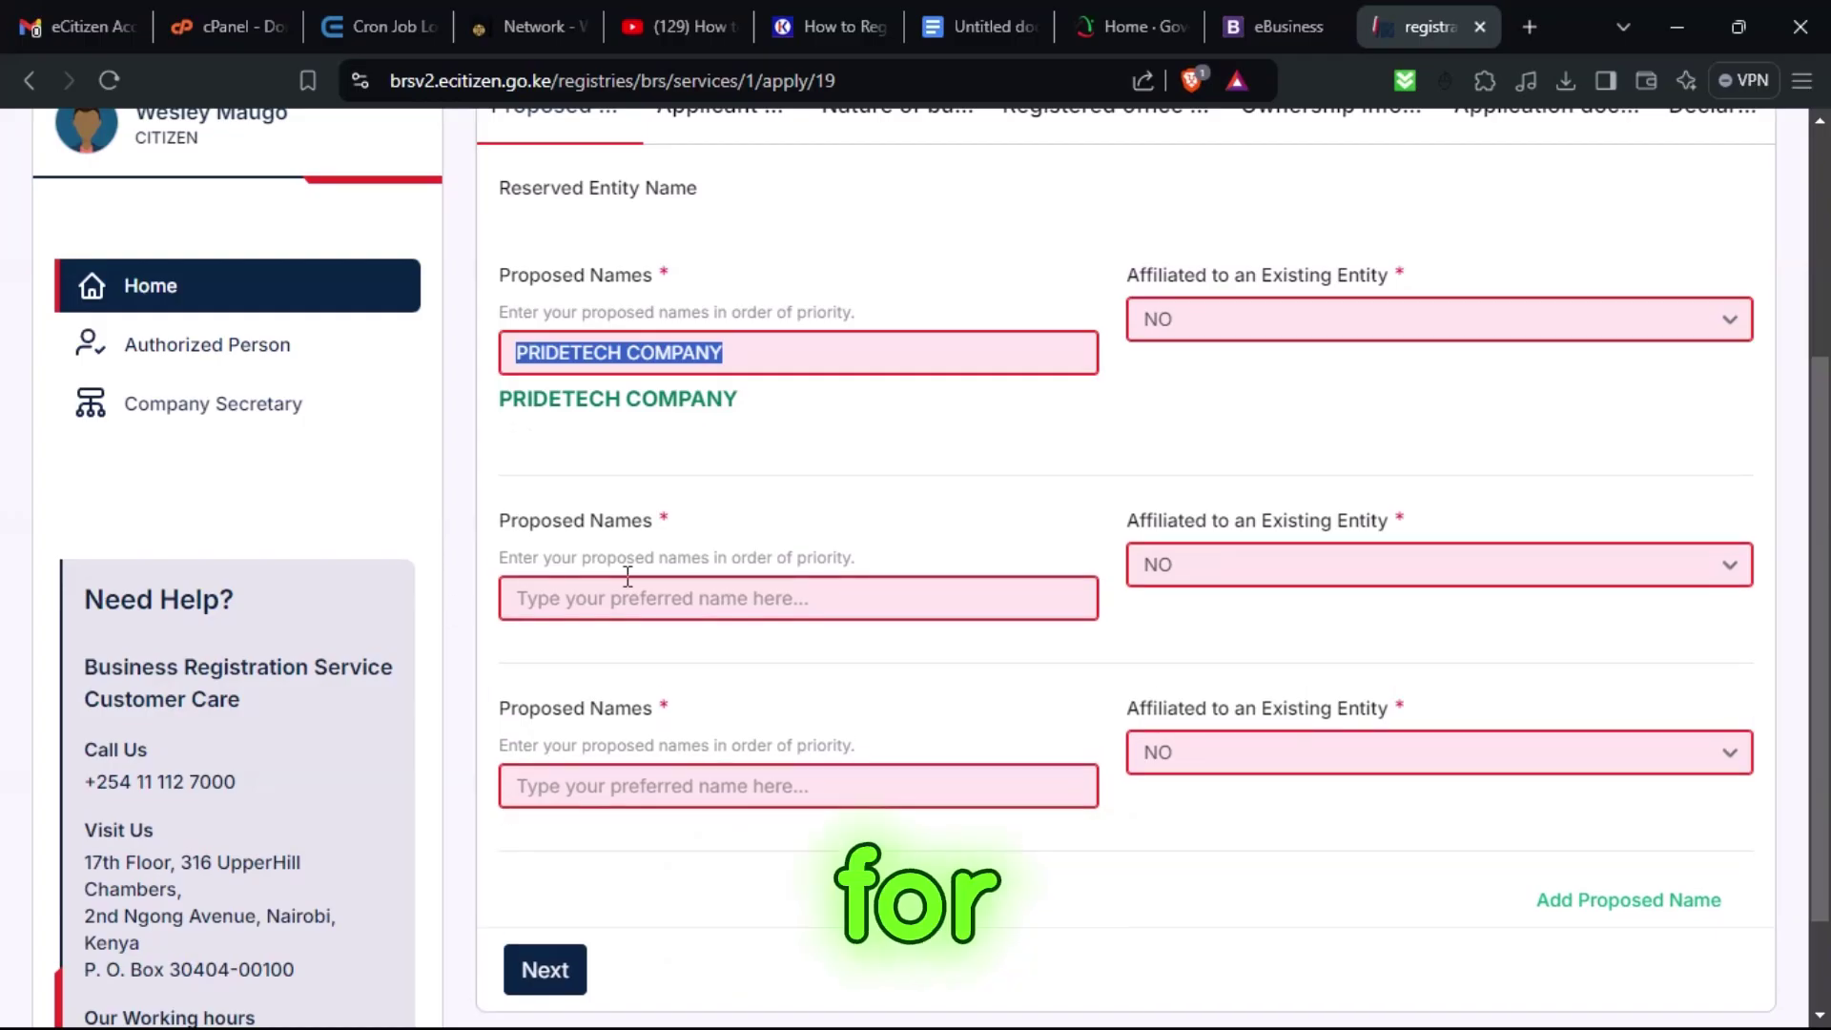
{"action": "left_click", "coordinate": [629, 587]}
{"action": "key", "text": "ctrl+v"}
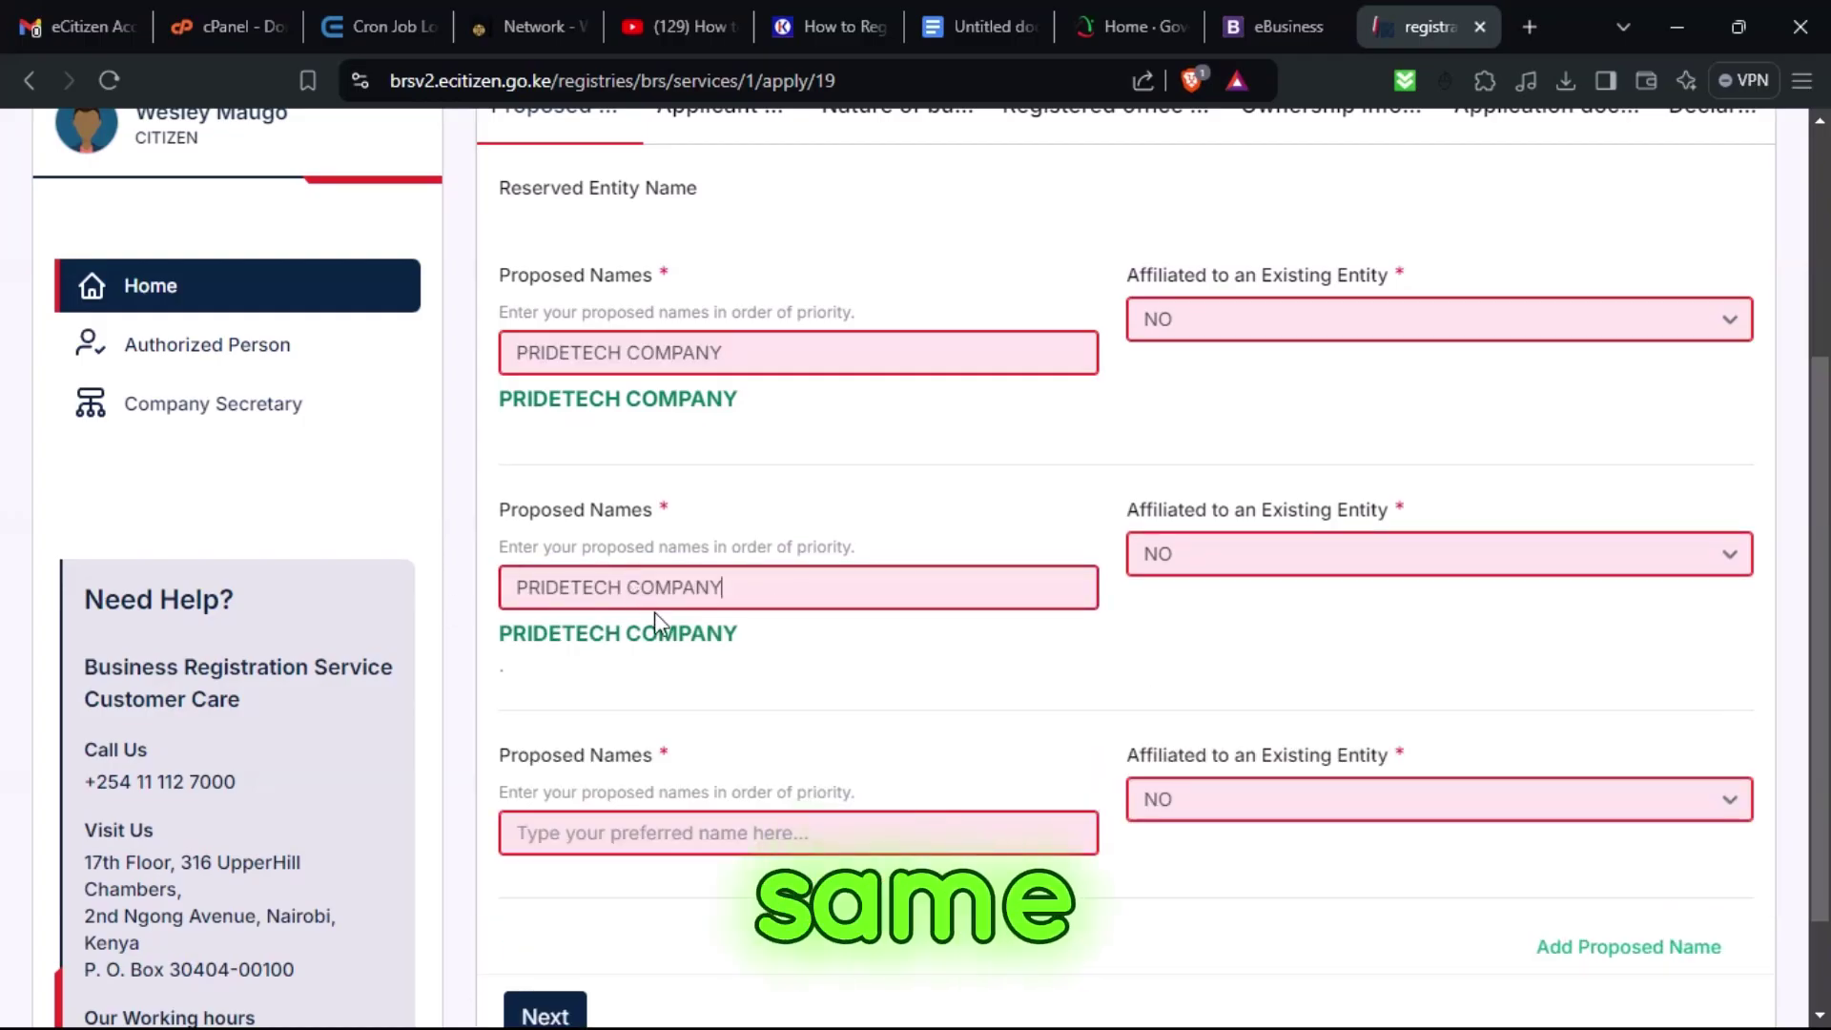
Change the second proposed name to PRIDETECH DYNIMICS after reviewing the similar-names warning.
{"action": "double_click", "coordinate": [674, 586]}
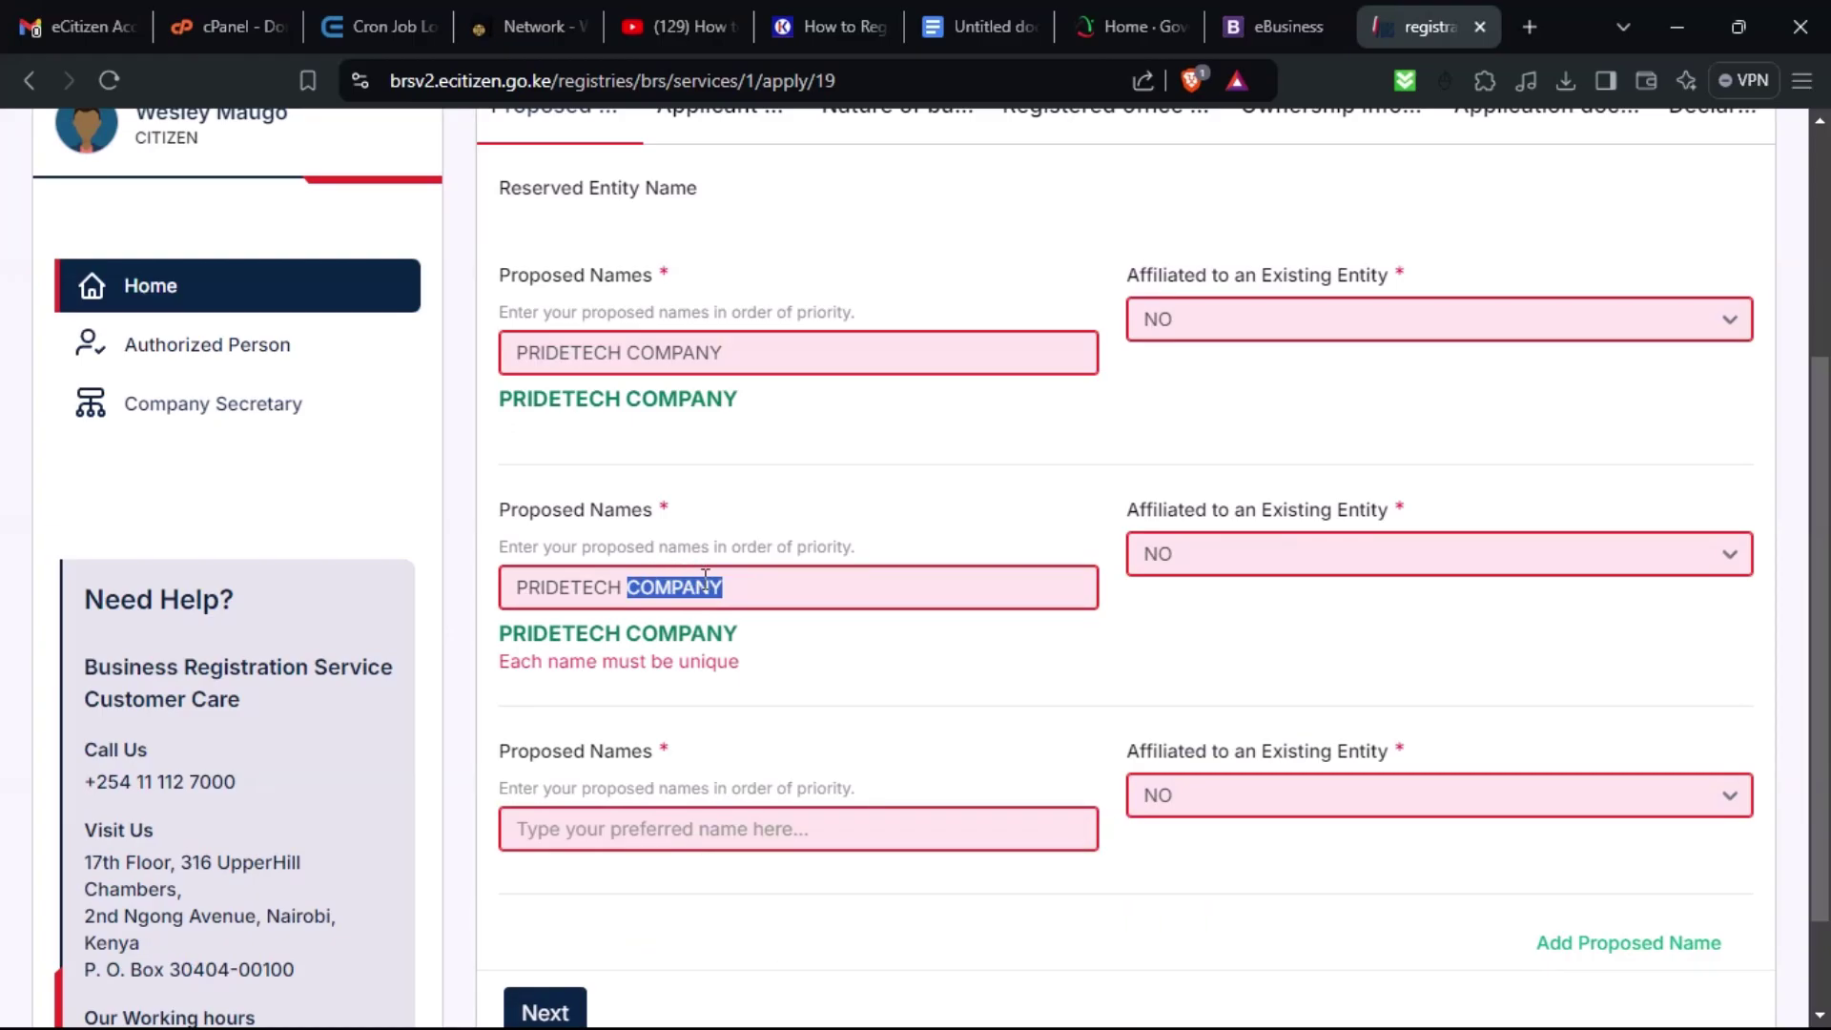
{"action": "type", "text": "SER"}
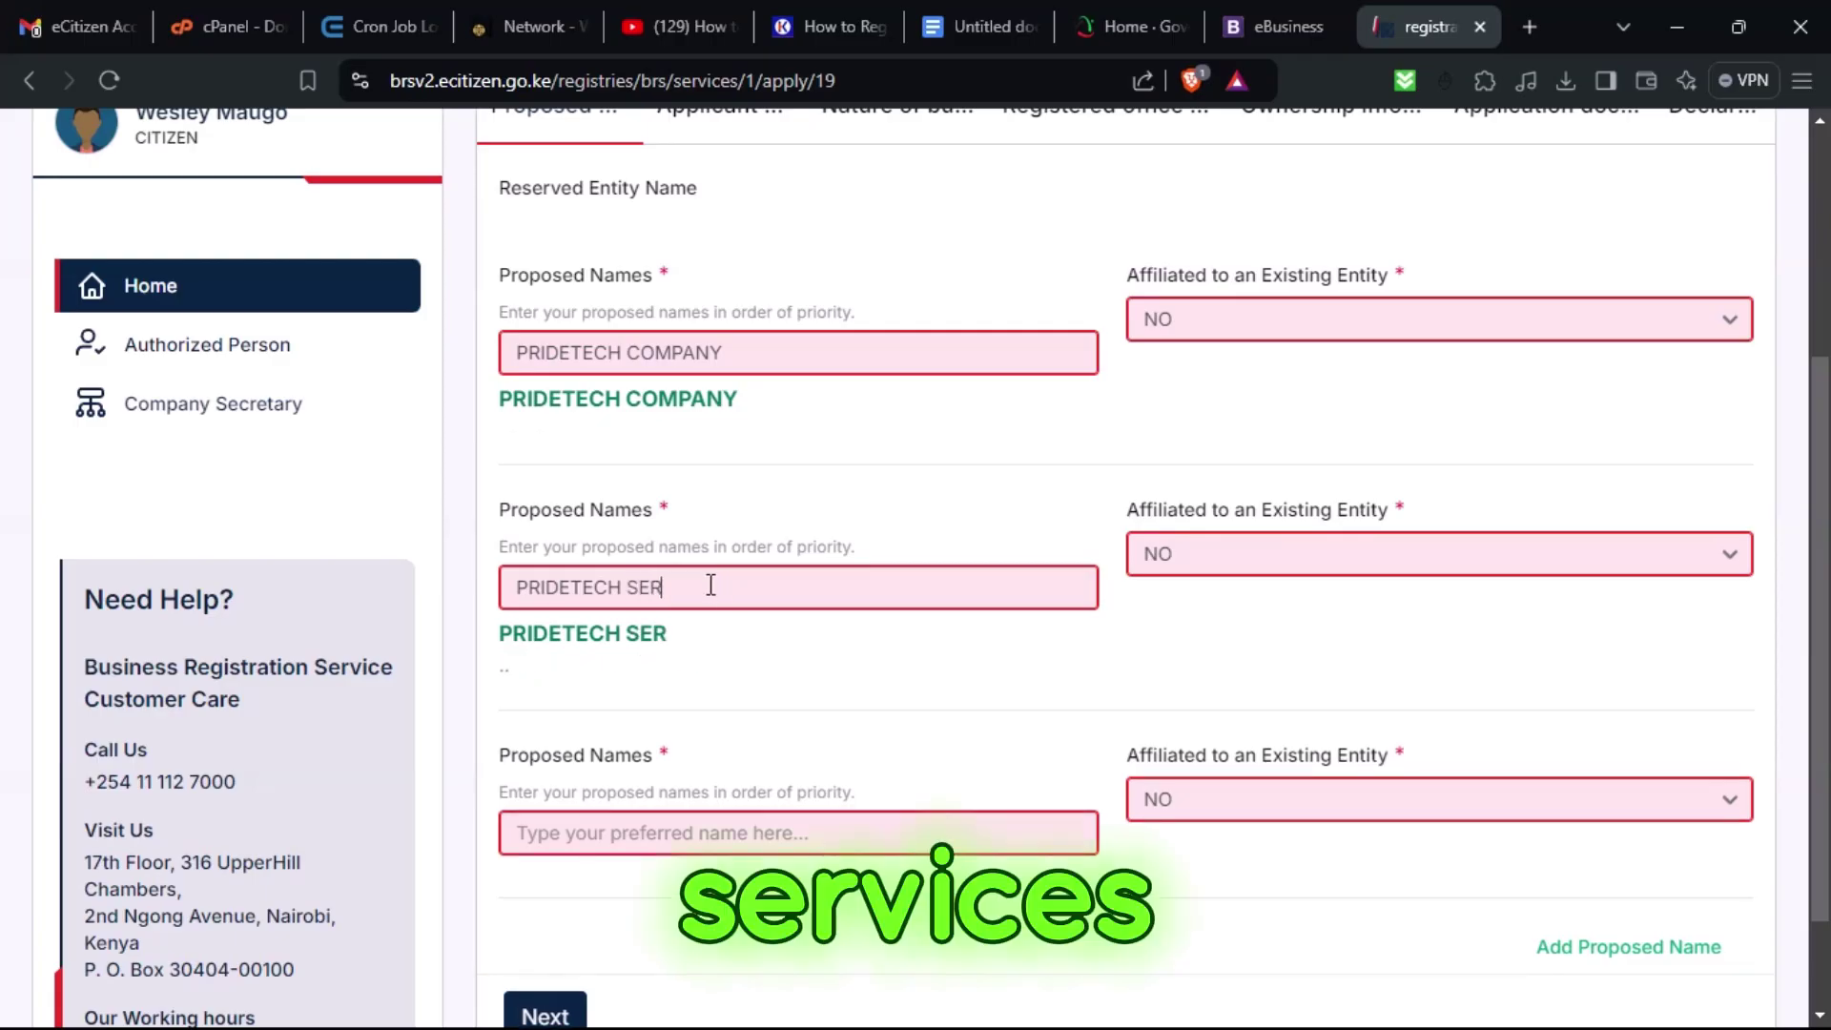
{"action": "type", "text": "VICES"}
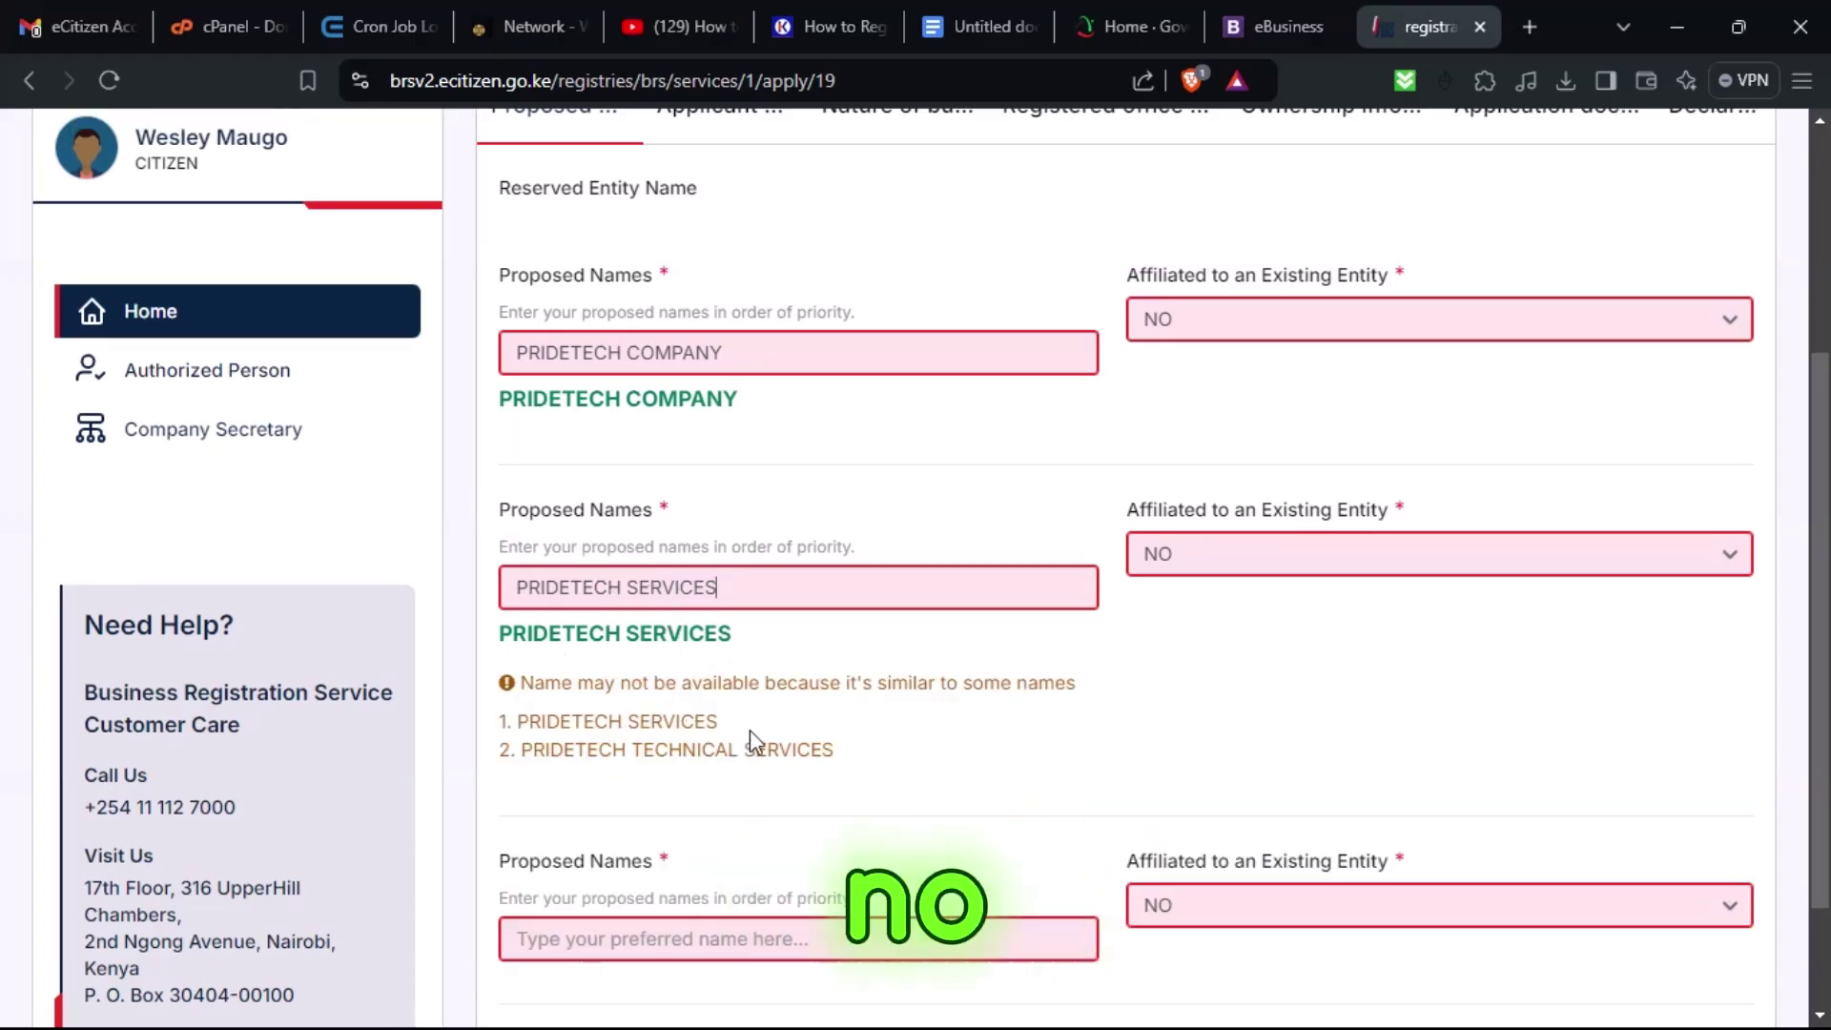
{"action": "left_click_drag", "start_coordinate": [793, 746], "coordinate": [531, 685]}
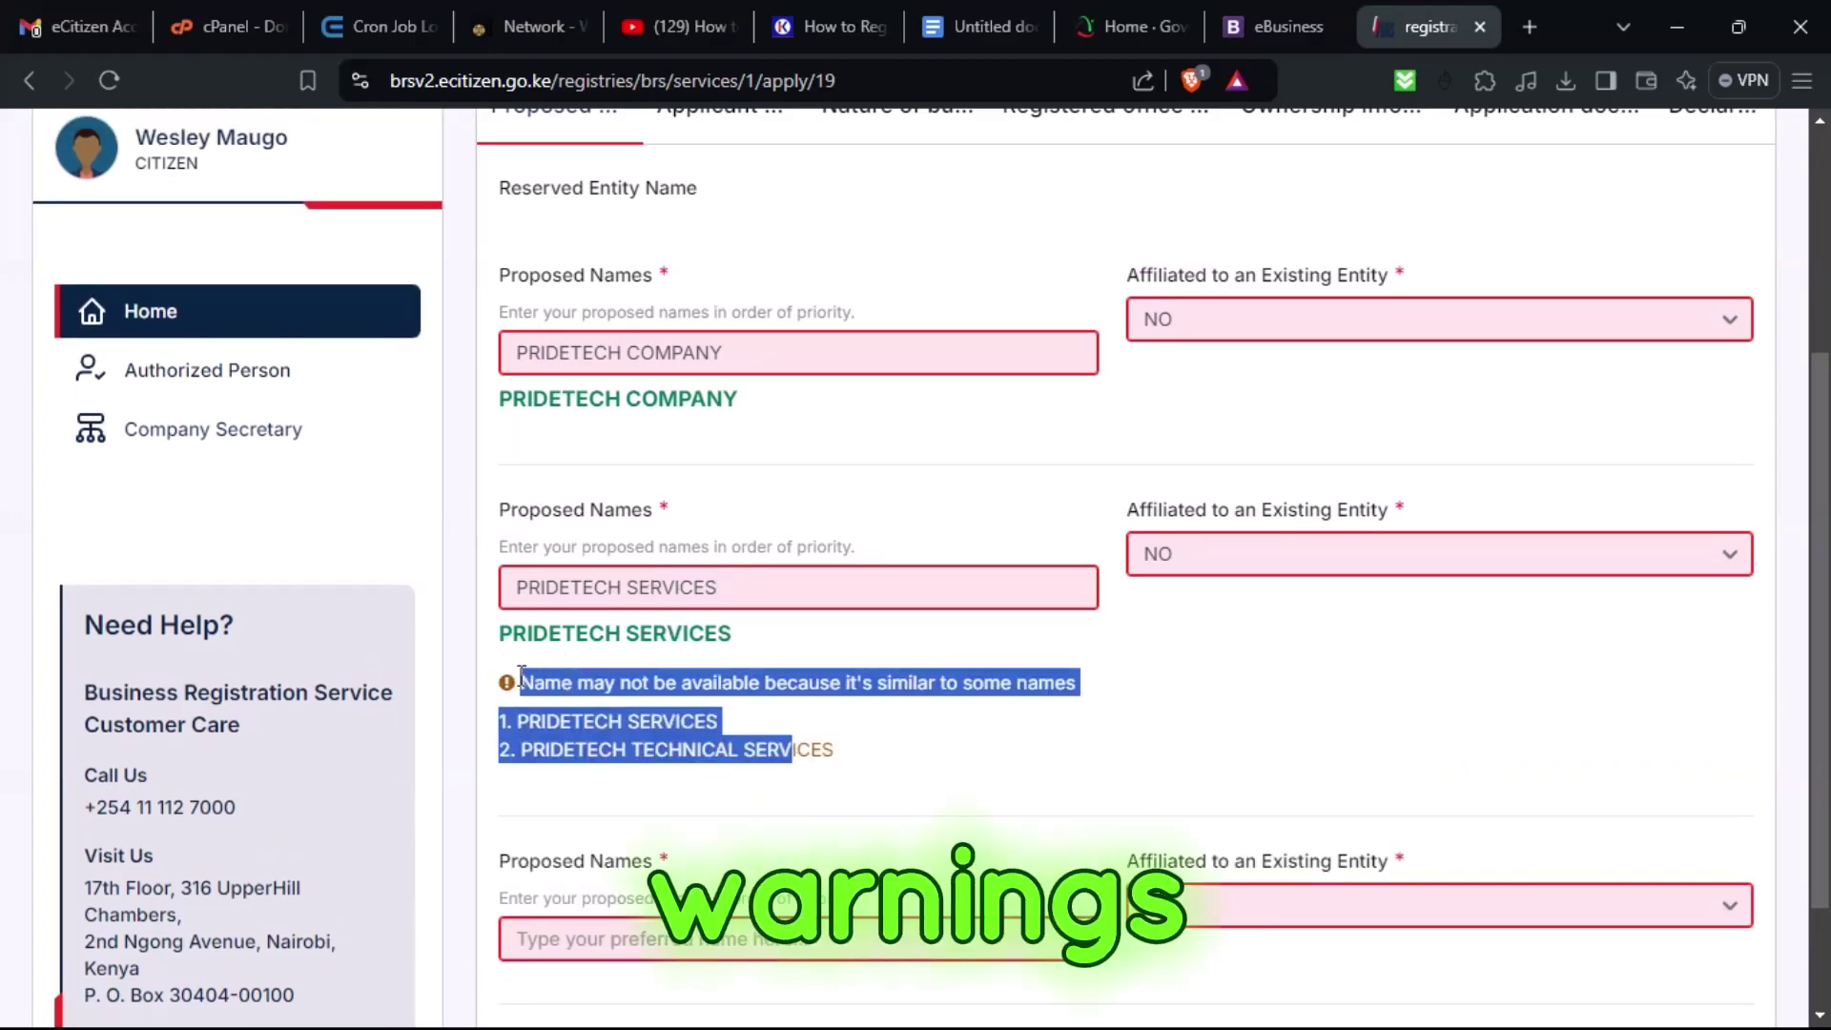
{"action": "left_click", "coordinate": [782, 706]}
{"action": "left_click_drag", "start_coordinate": [858, 754], "coordinate": [535, 683]}
{"action": "left_click", "coordinate": [658, 727]}
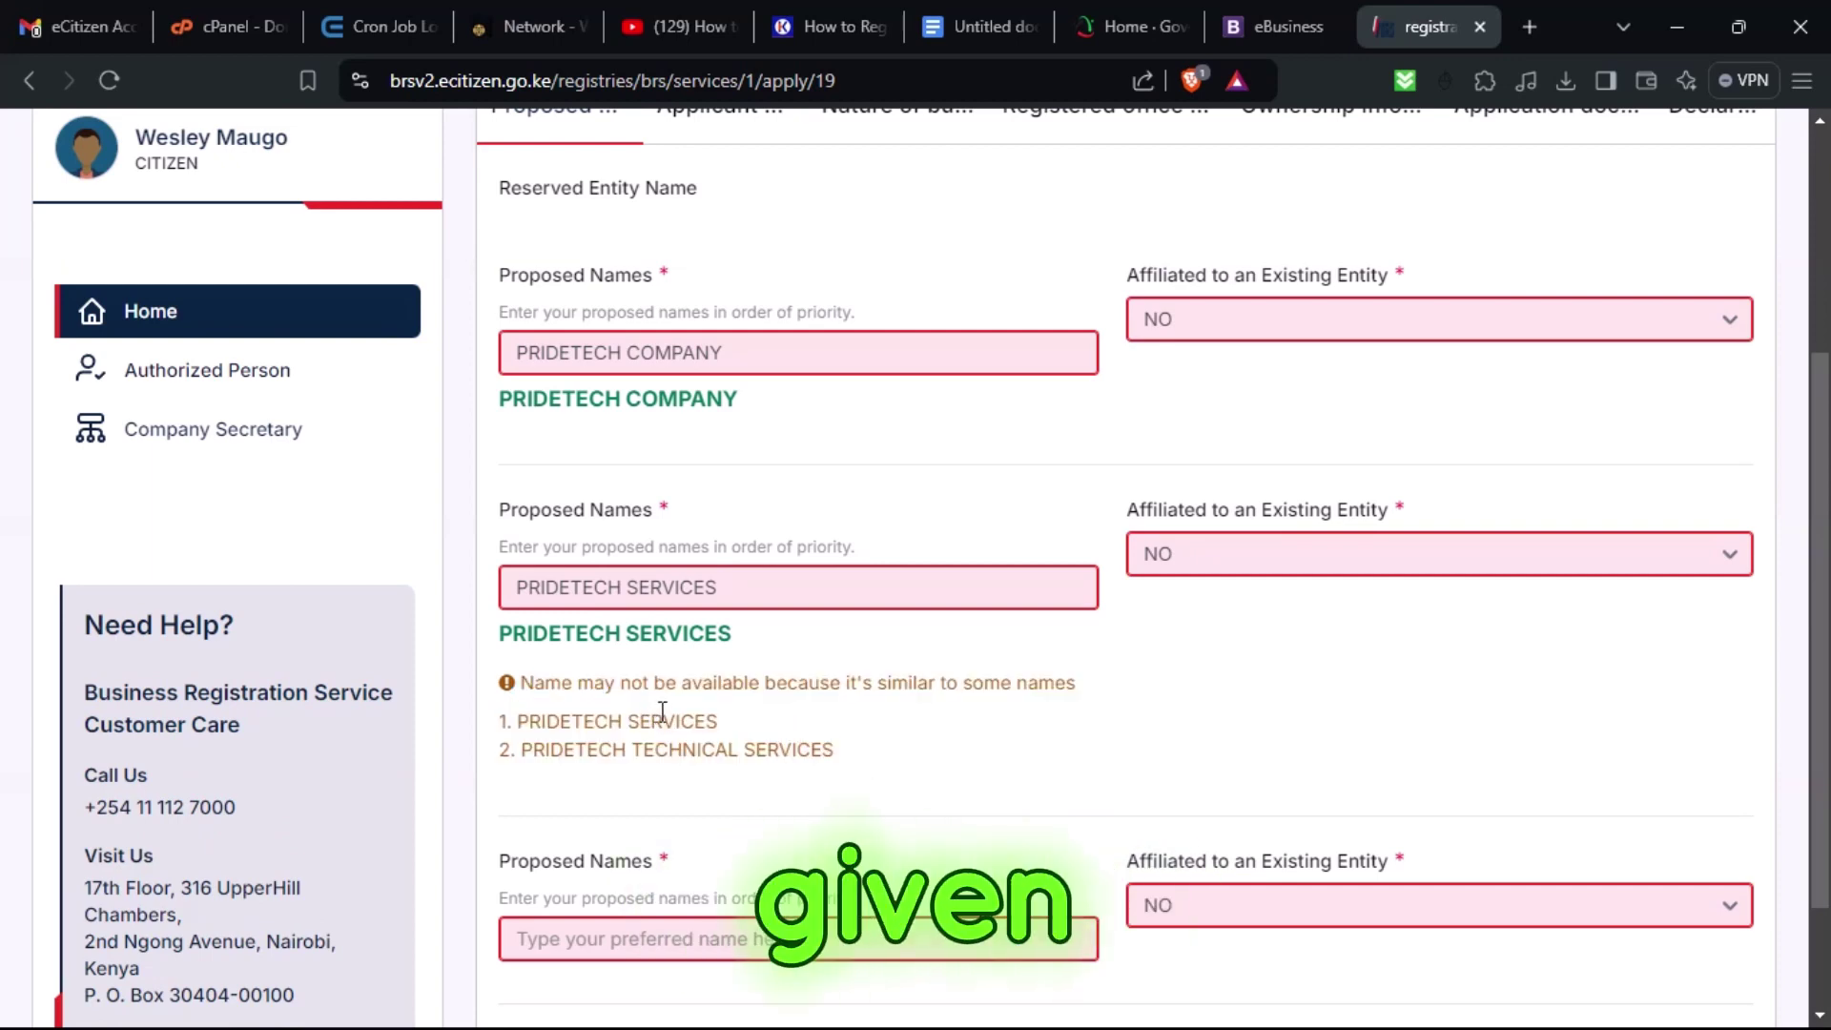
{"action": "double_click", "coordinate": [673, 585]}
{"action": "type", "text": "DY"}
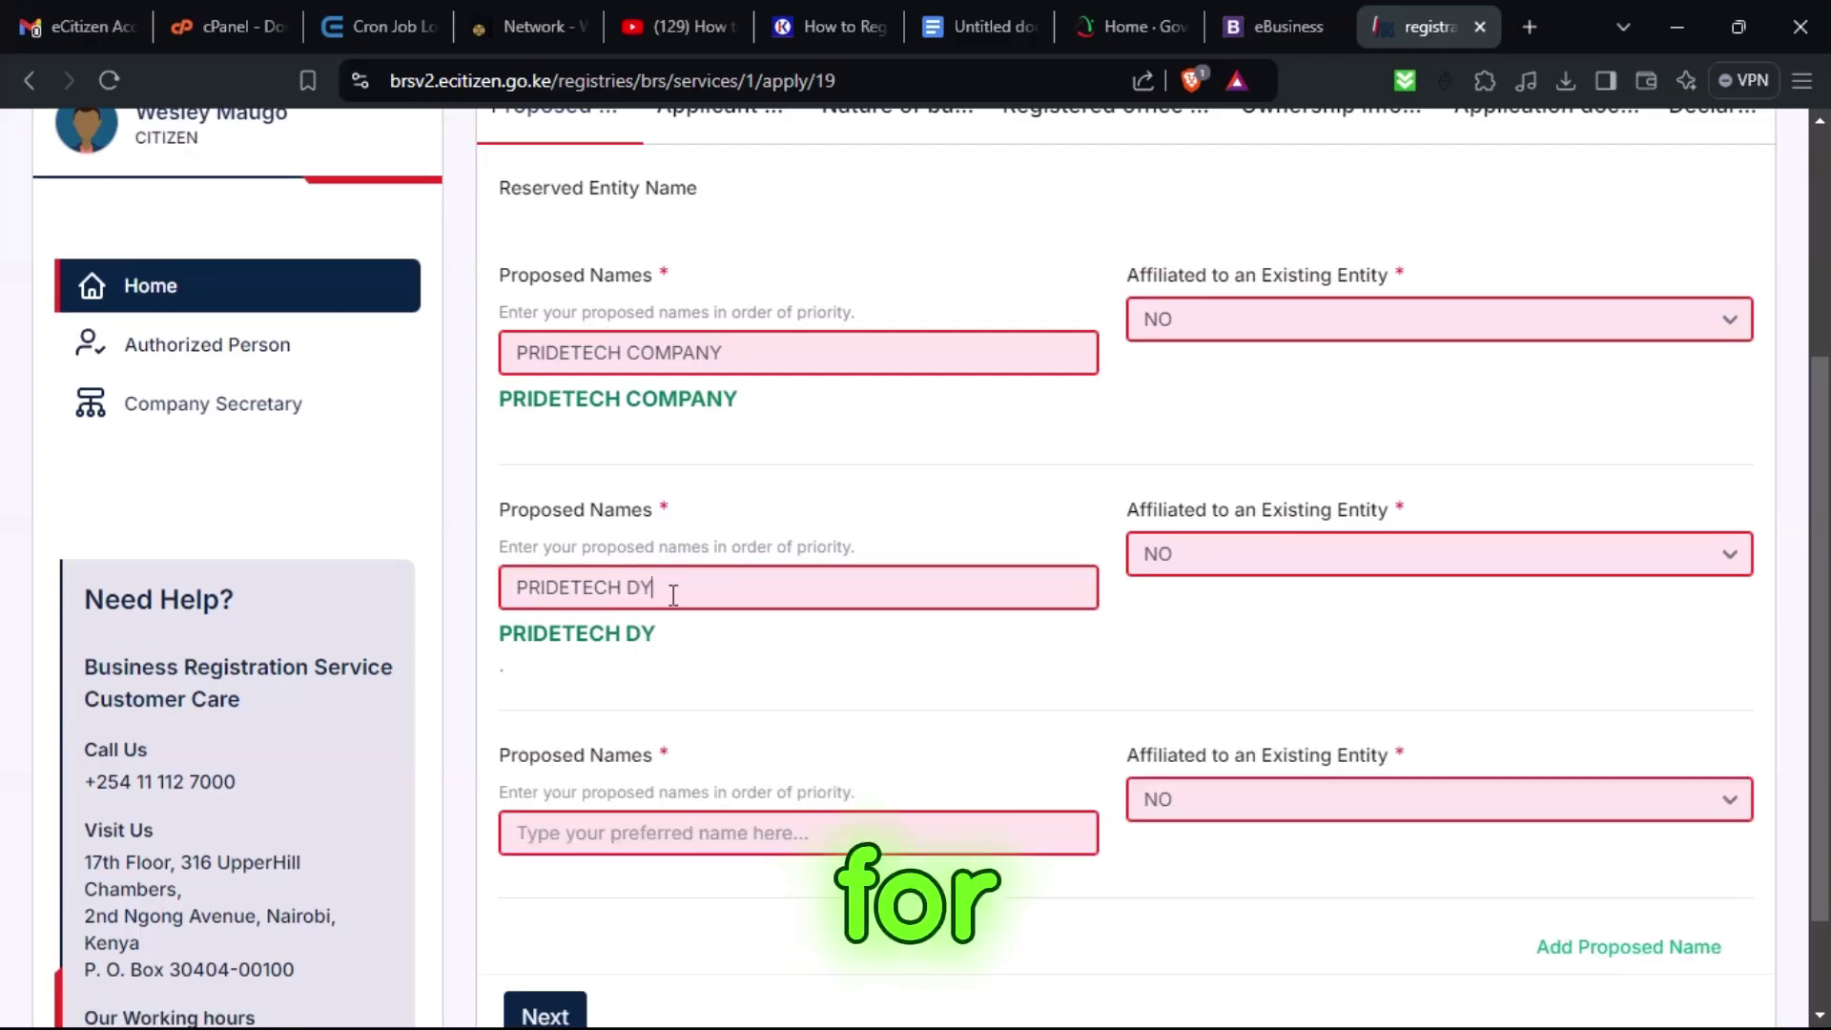
{"action": "type", "text": "NIMICS"}
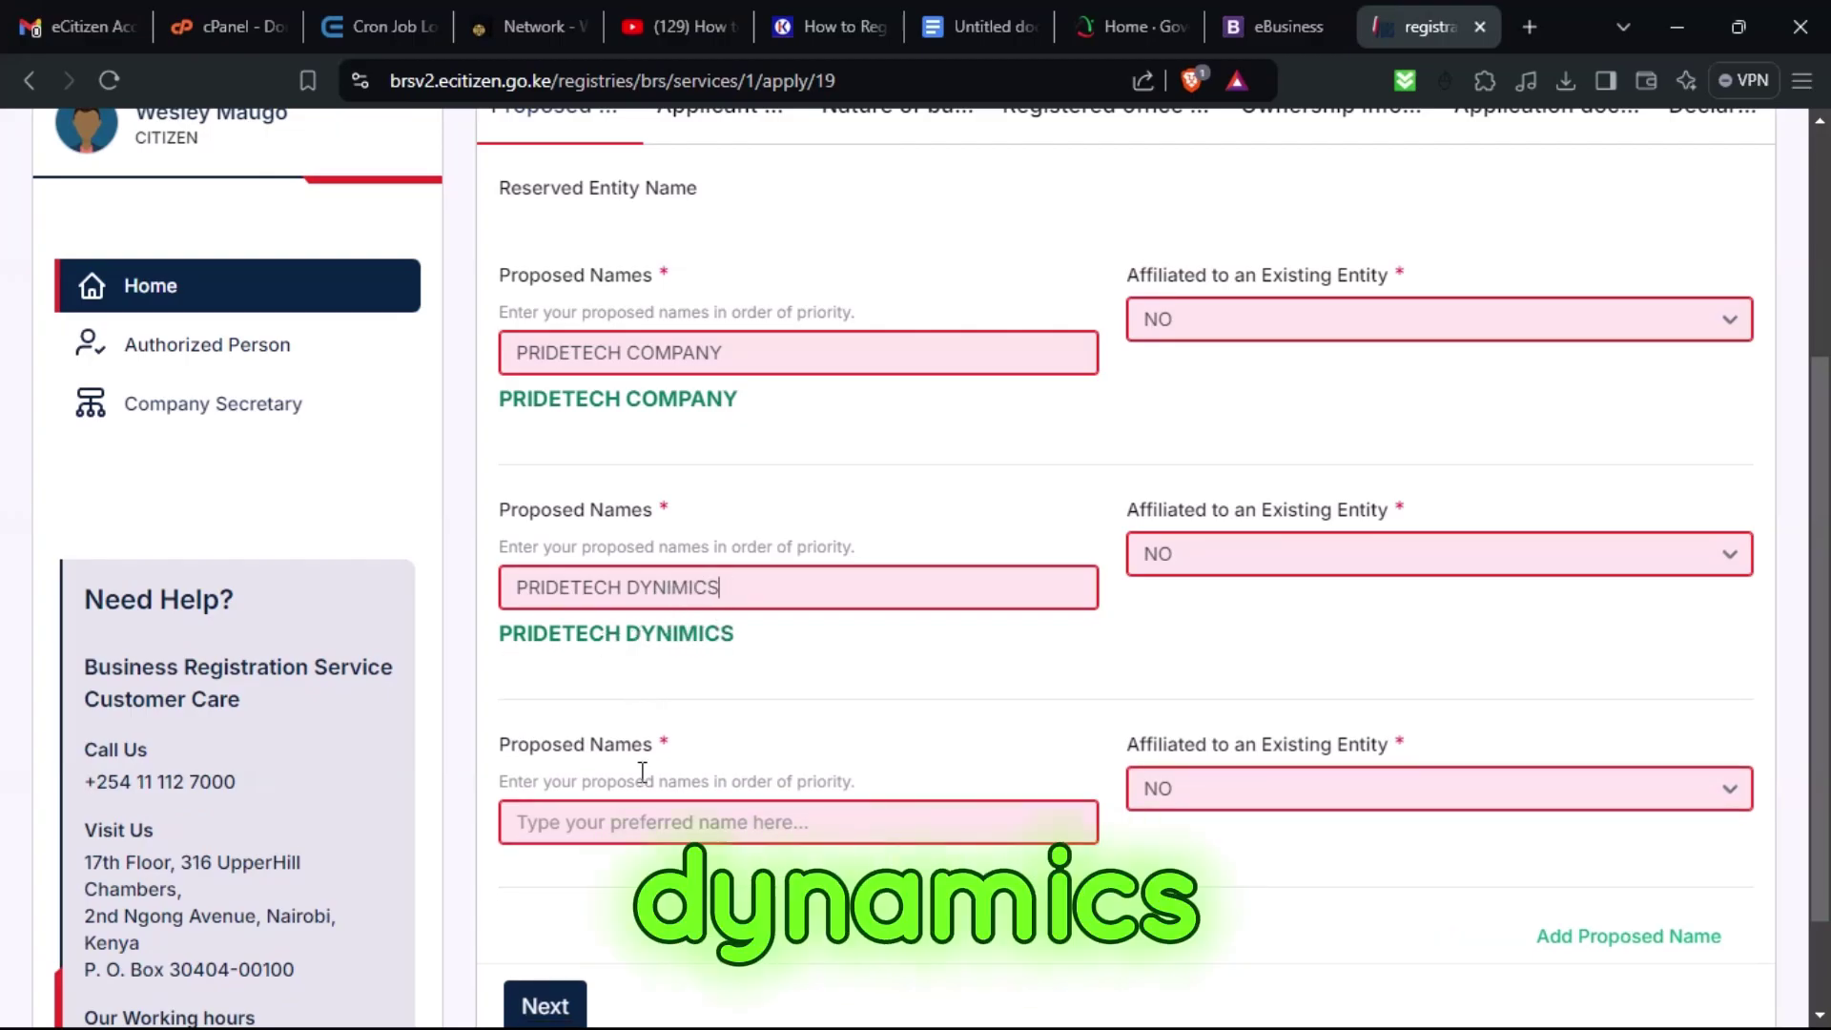
Set the third proposed name to PRIDETECH ARENA.
{"action": "left_click", "coordinate": [588, 820]}
{"action": "key", "text": "ctrl+v"}
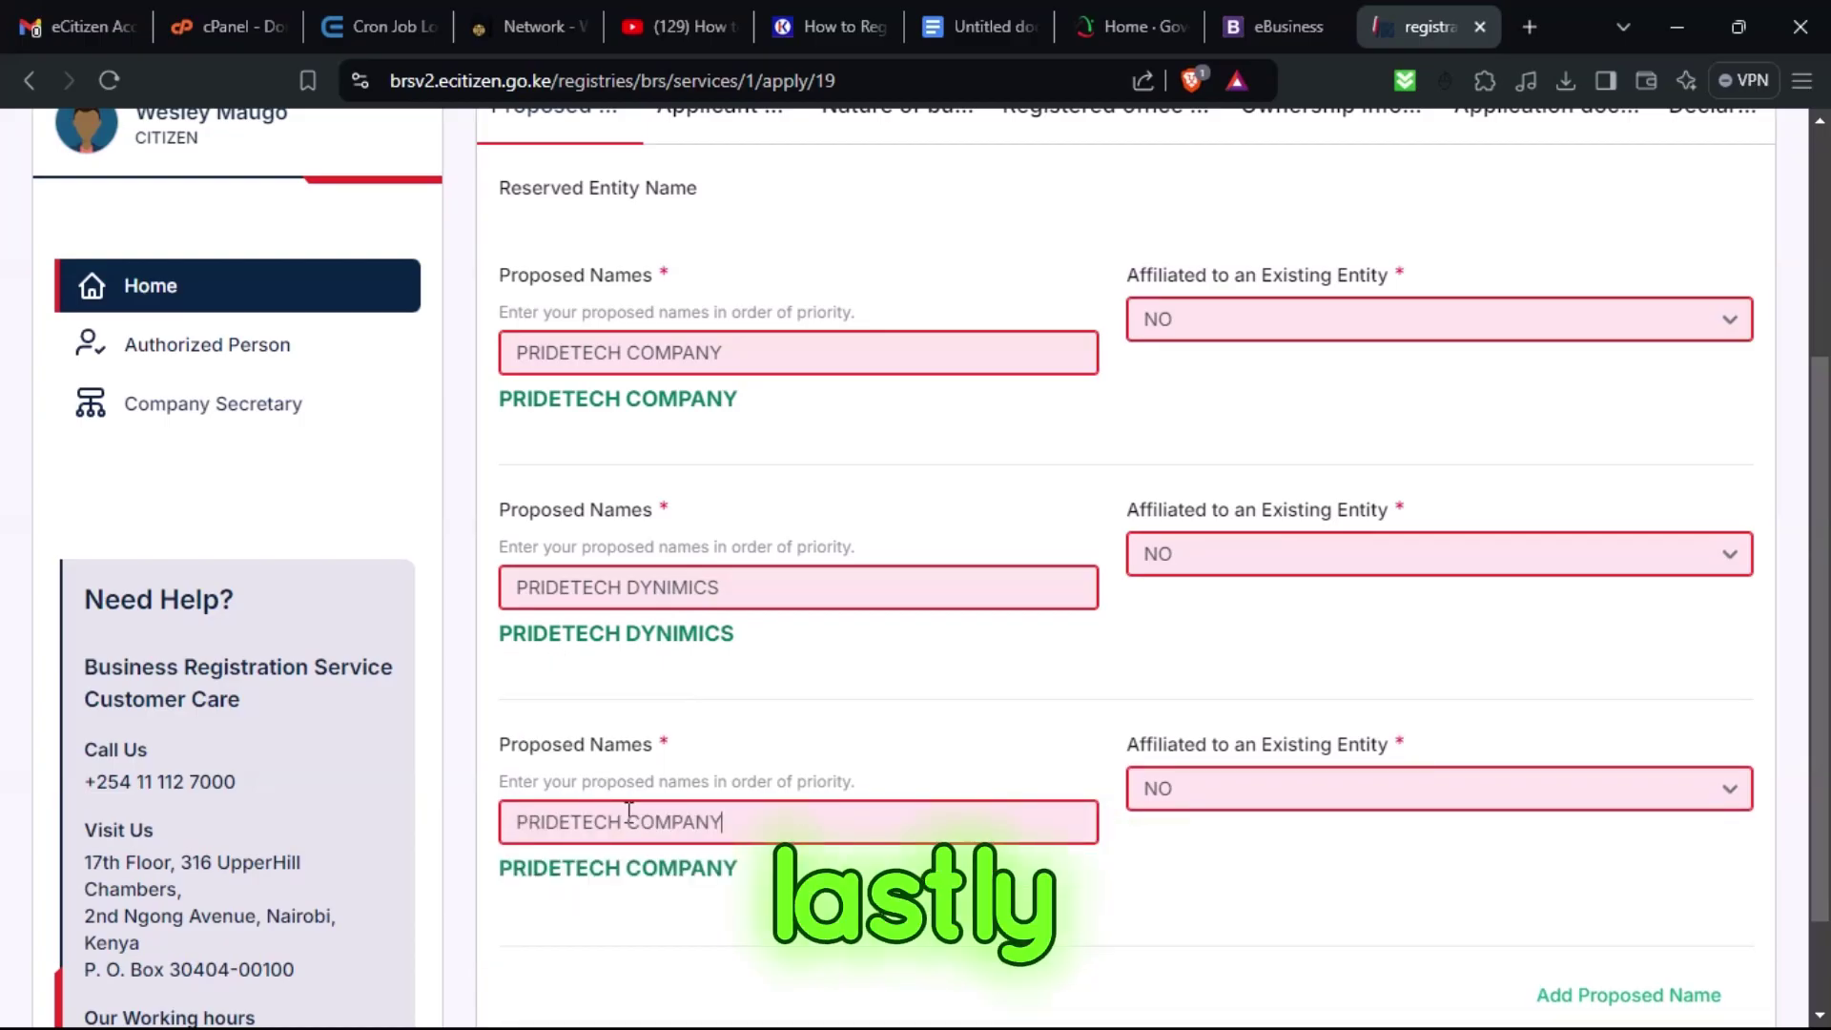
{"action": "double_click", "coordinate": [692, 826]}
{"action": "type", "text": "ARENA"}
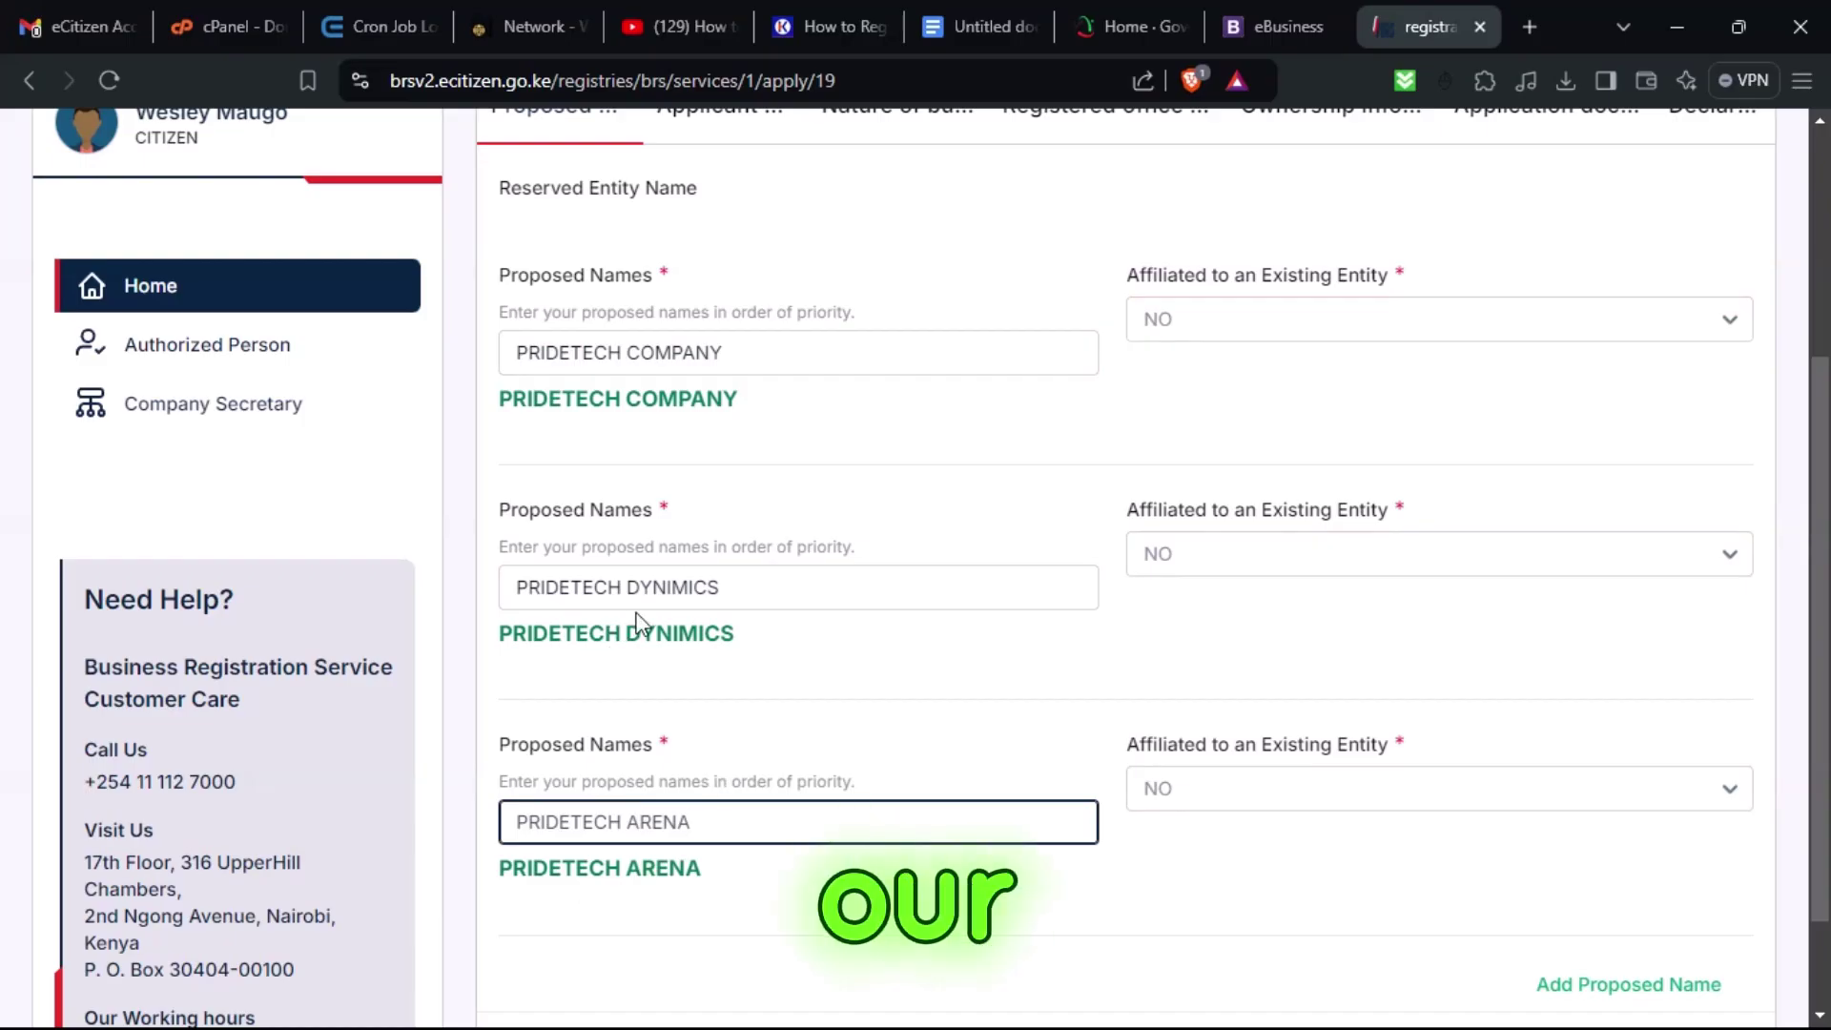
{"action": "scroll", "coordinate": [702, 674], "scroll_direction": "up", "scroll_amount": 2}
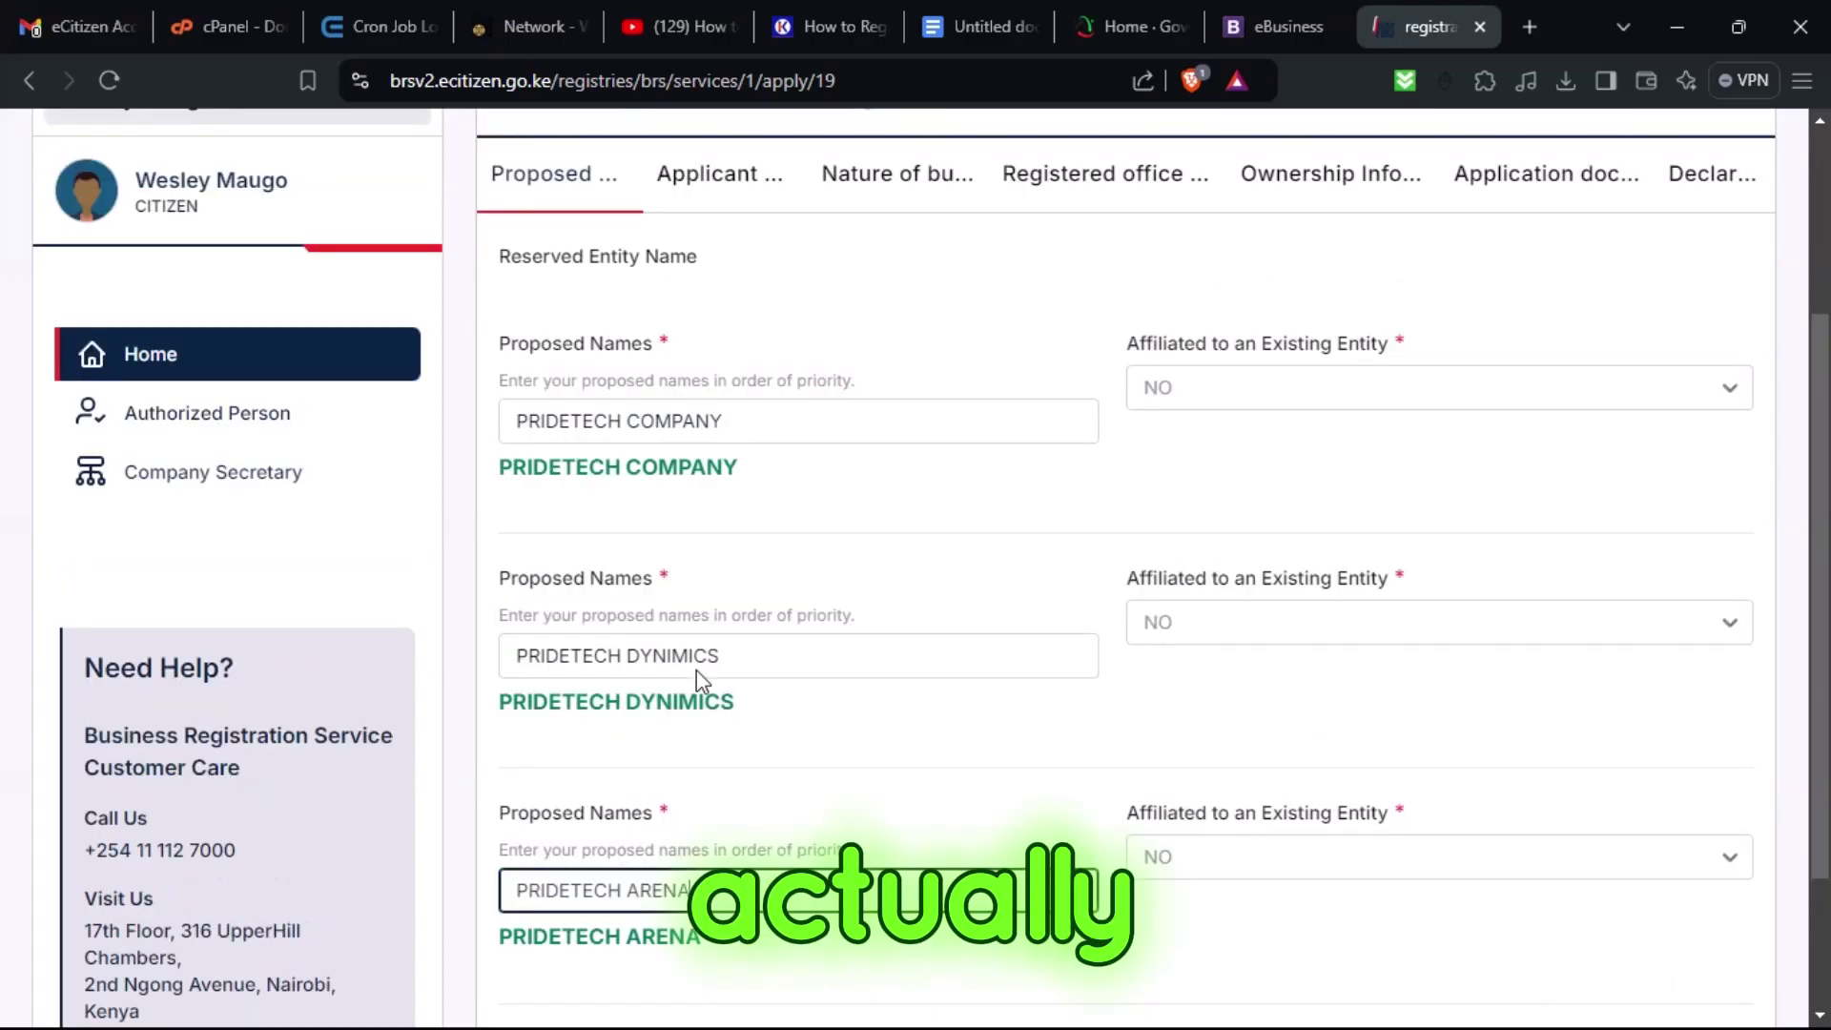
{"action": "scroll", "coordinate": [694, 667], "scroll_direction": "down", "scroll_amount": 4}
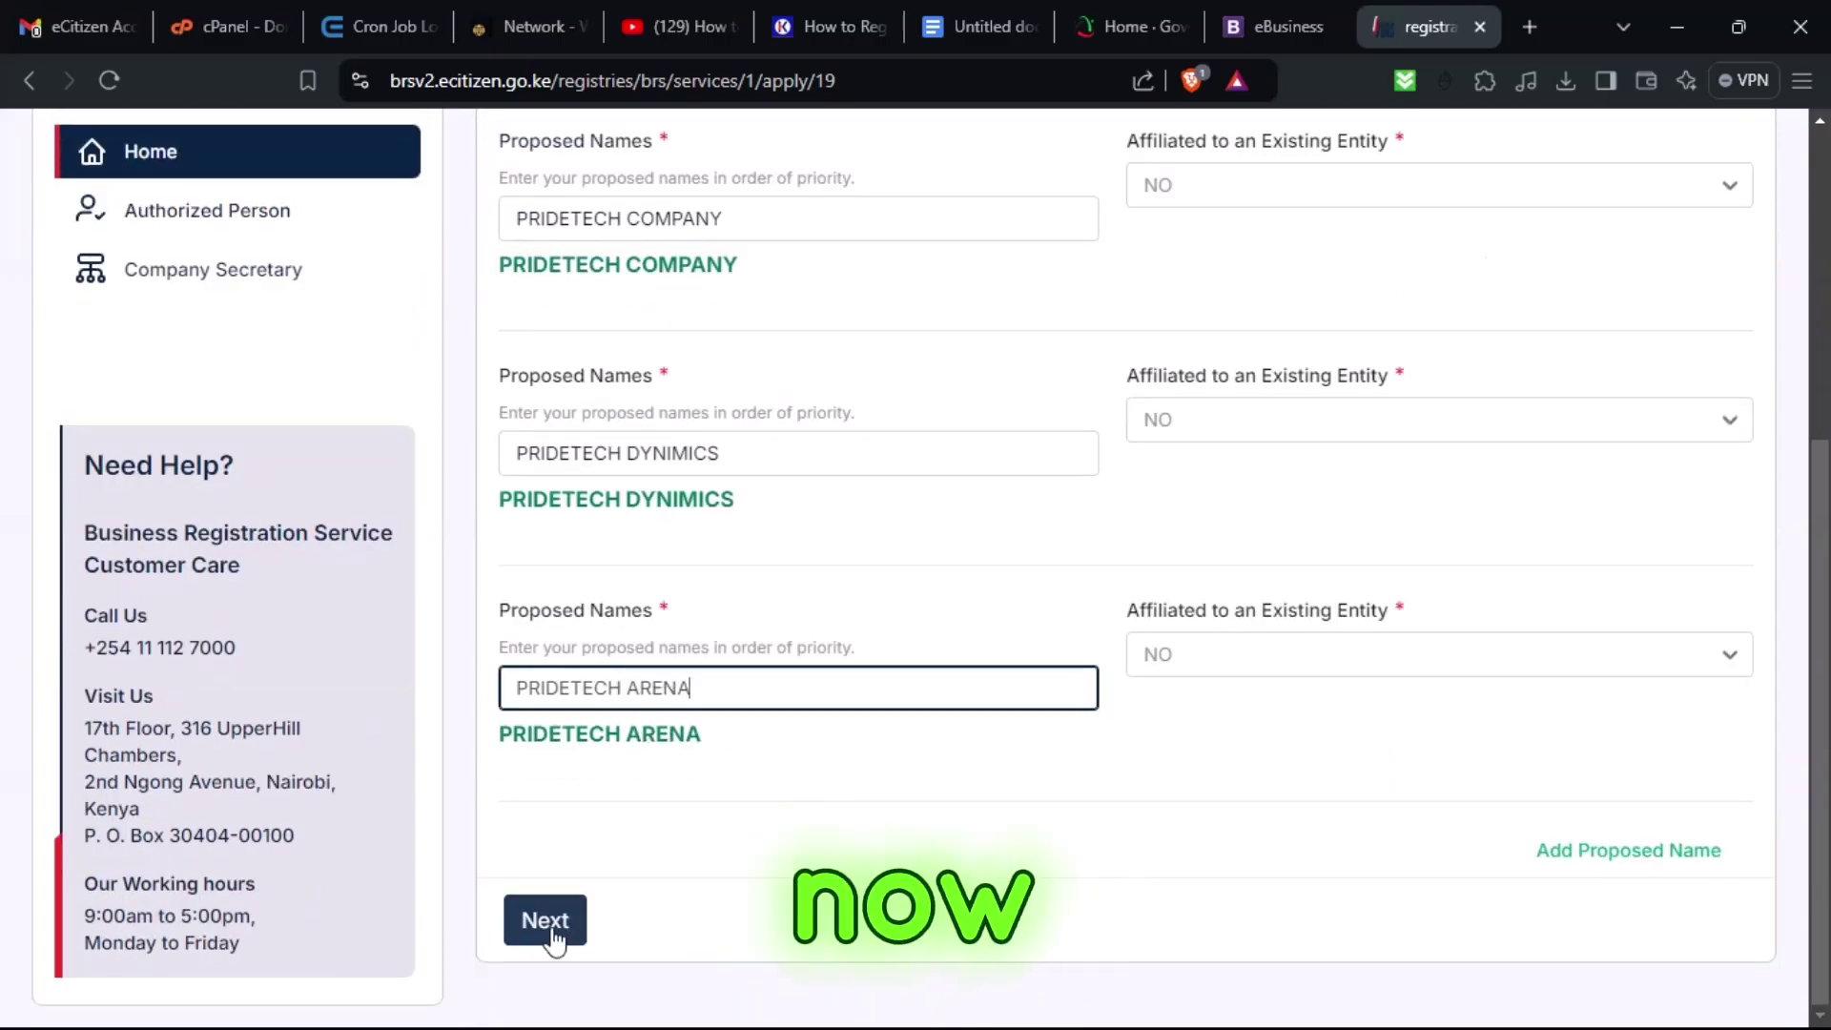
Set applicant capacity to Proprietor, enter the applicant's address, and choose postal code 00200 - CITY SQUARE.
{"action": "left_click", "coordinate": [545, 919]}
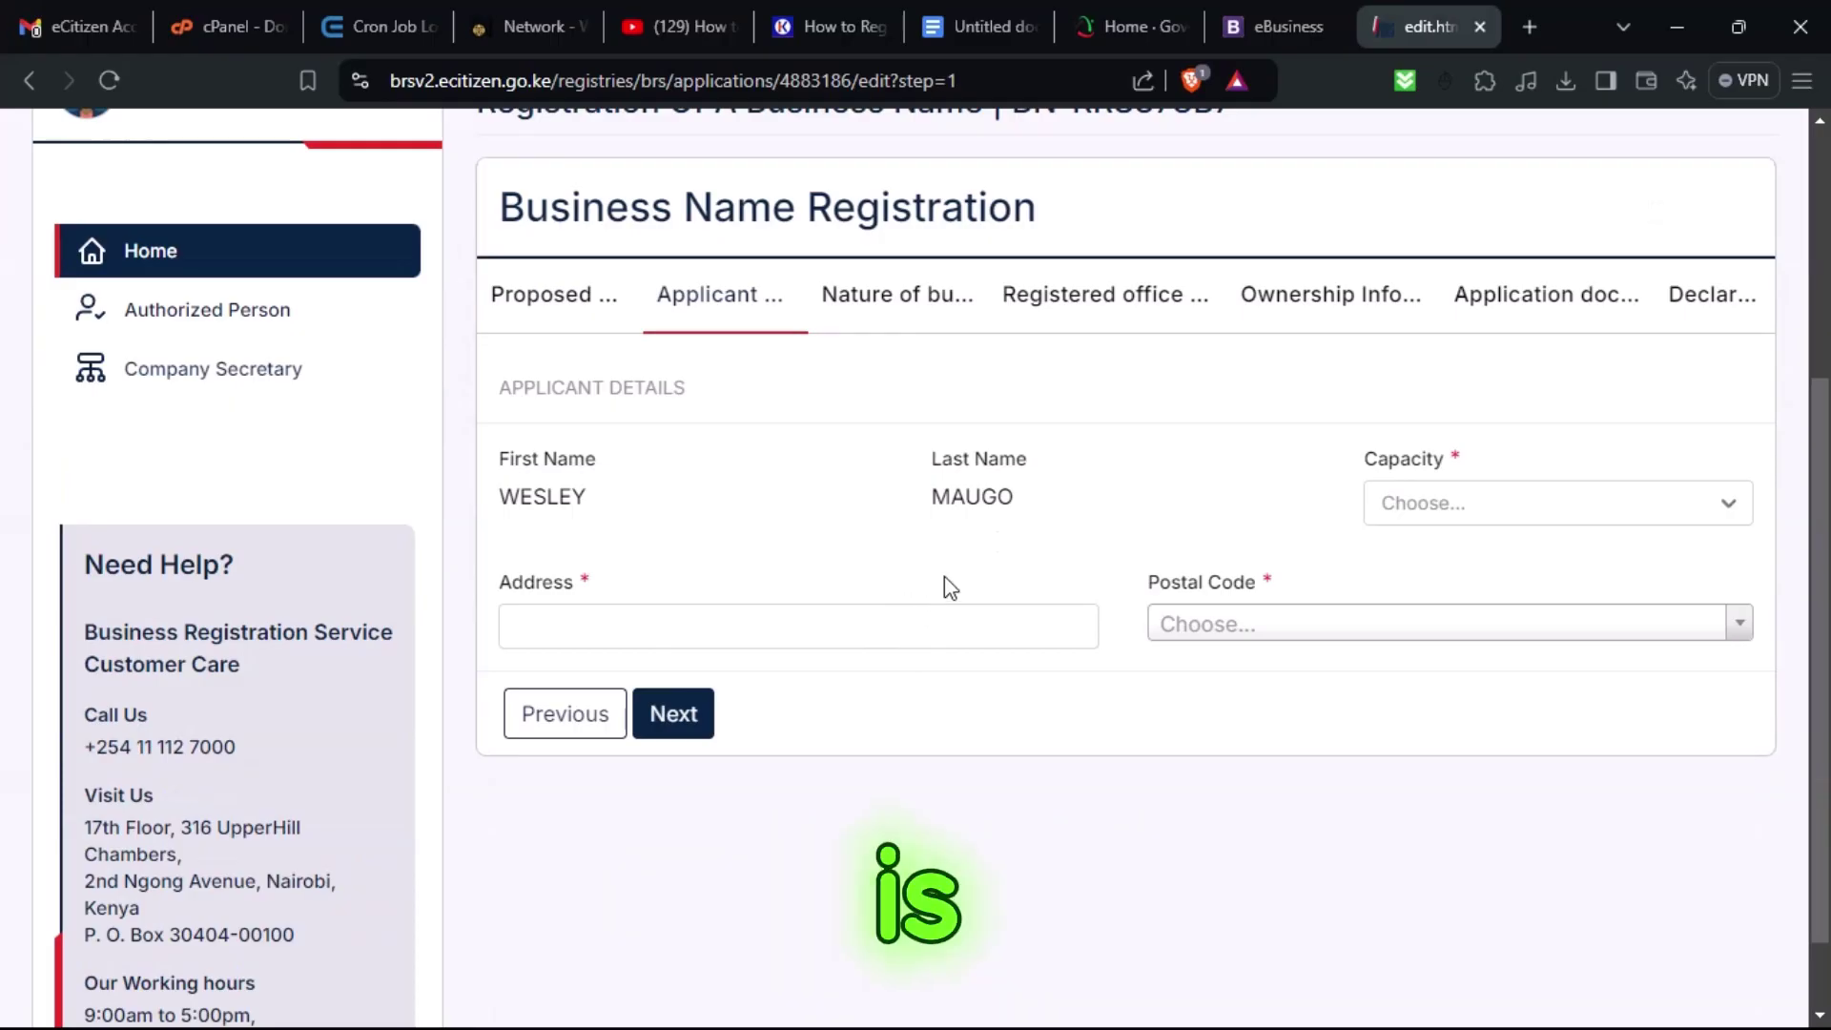
{"action": "left_click", "coordinate": [1425, 511]}
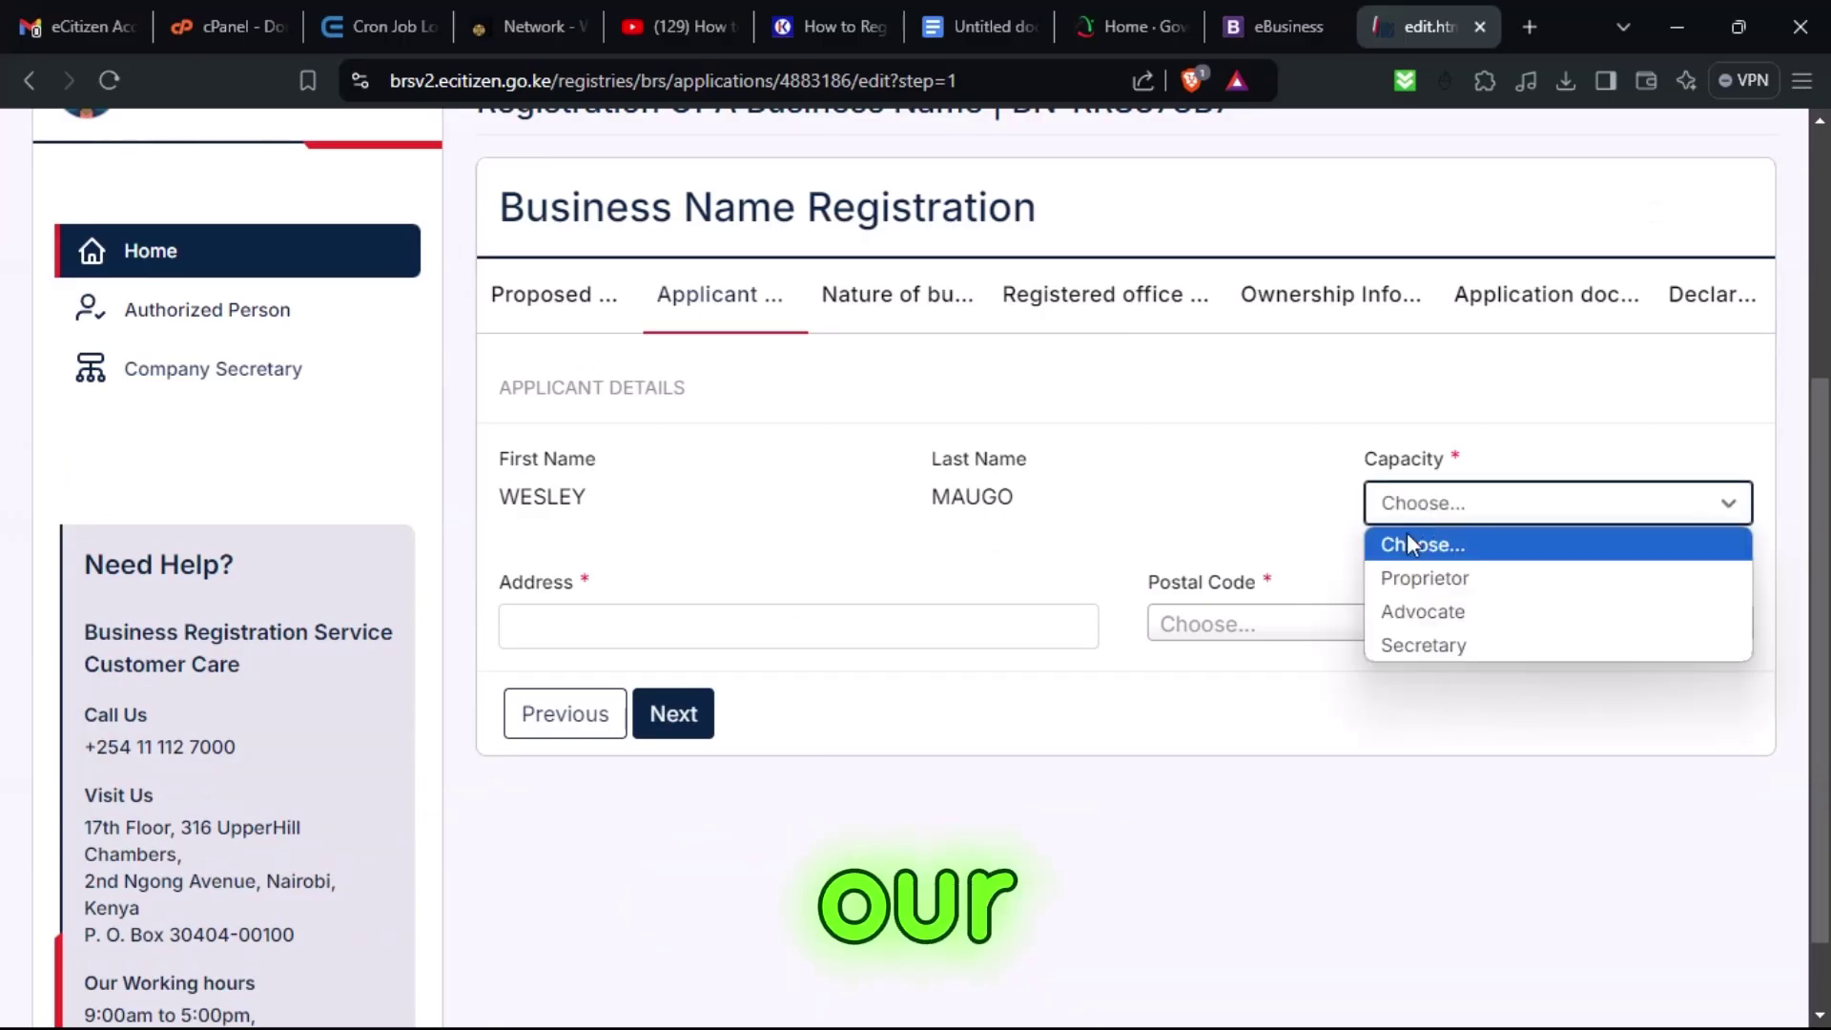
{"action": "left_click", "coordinate": [1456, 584]}
{"action": "left_click", "coordinate": [841, 609]}
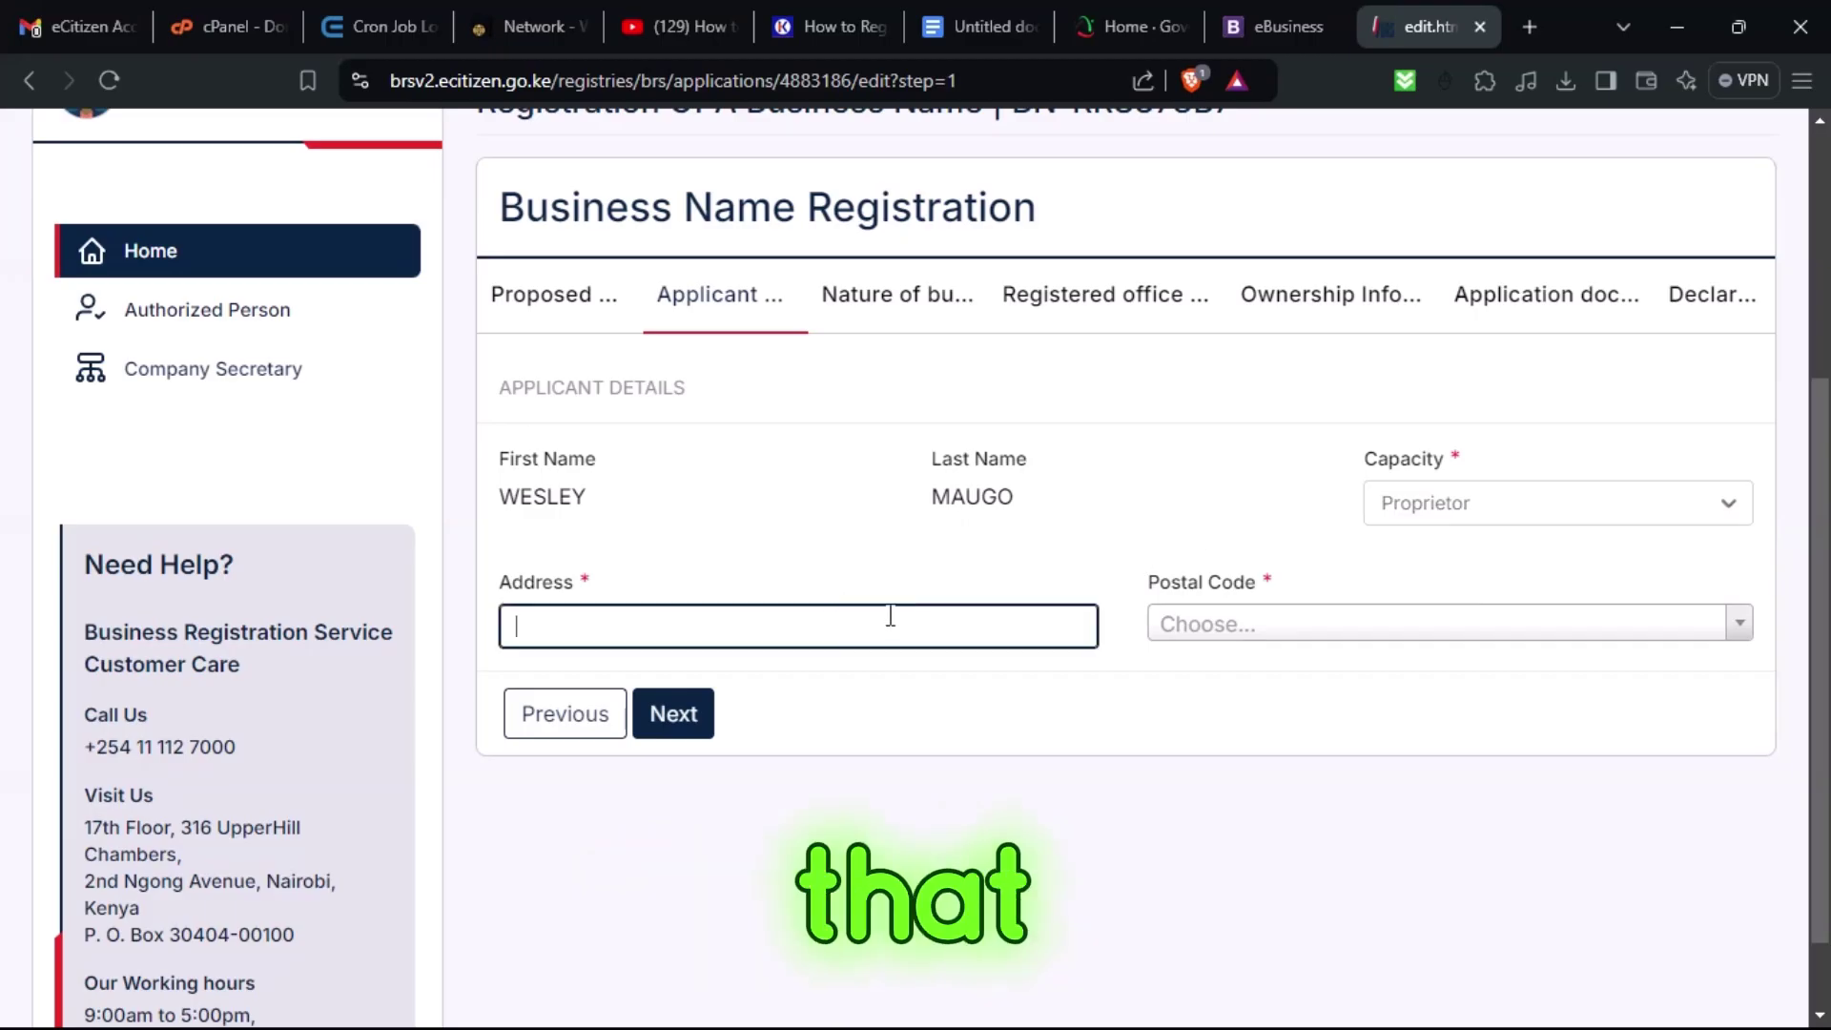
{"action": "type", "text": "74"}
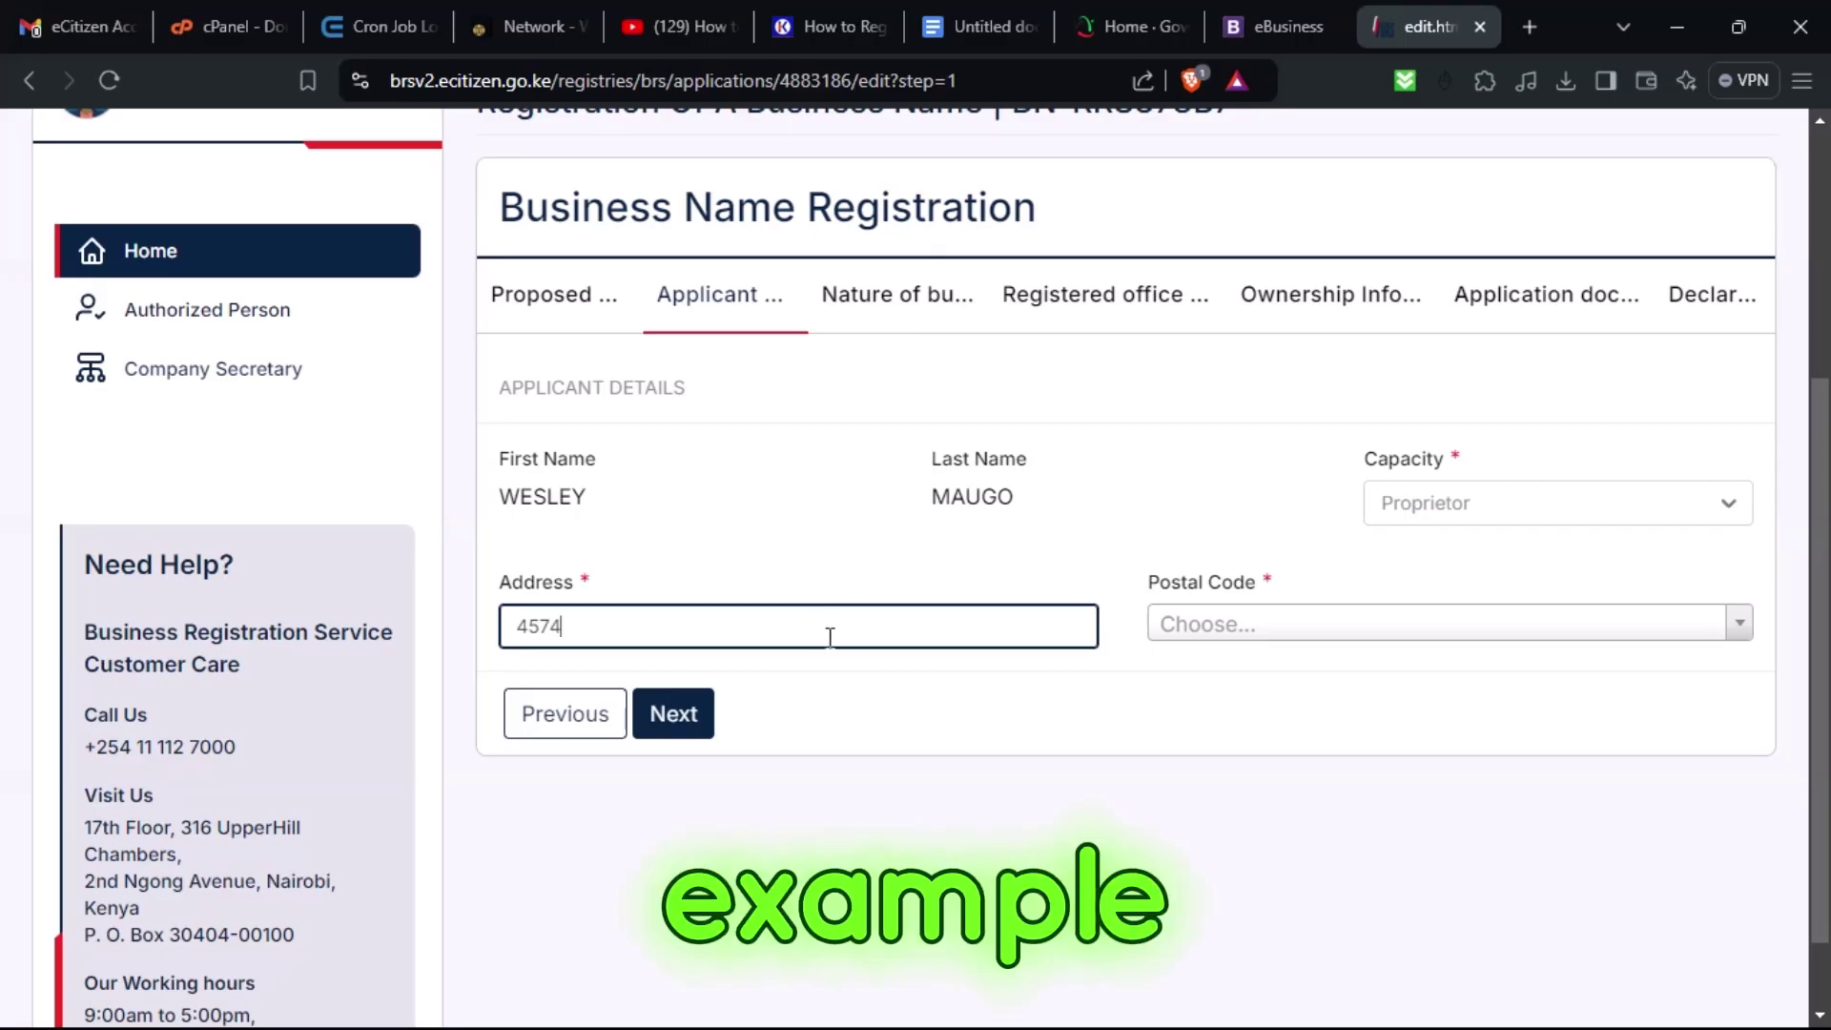
{"action": "left_click", "coordinate": [1228, 629]}
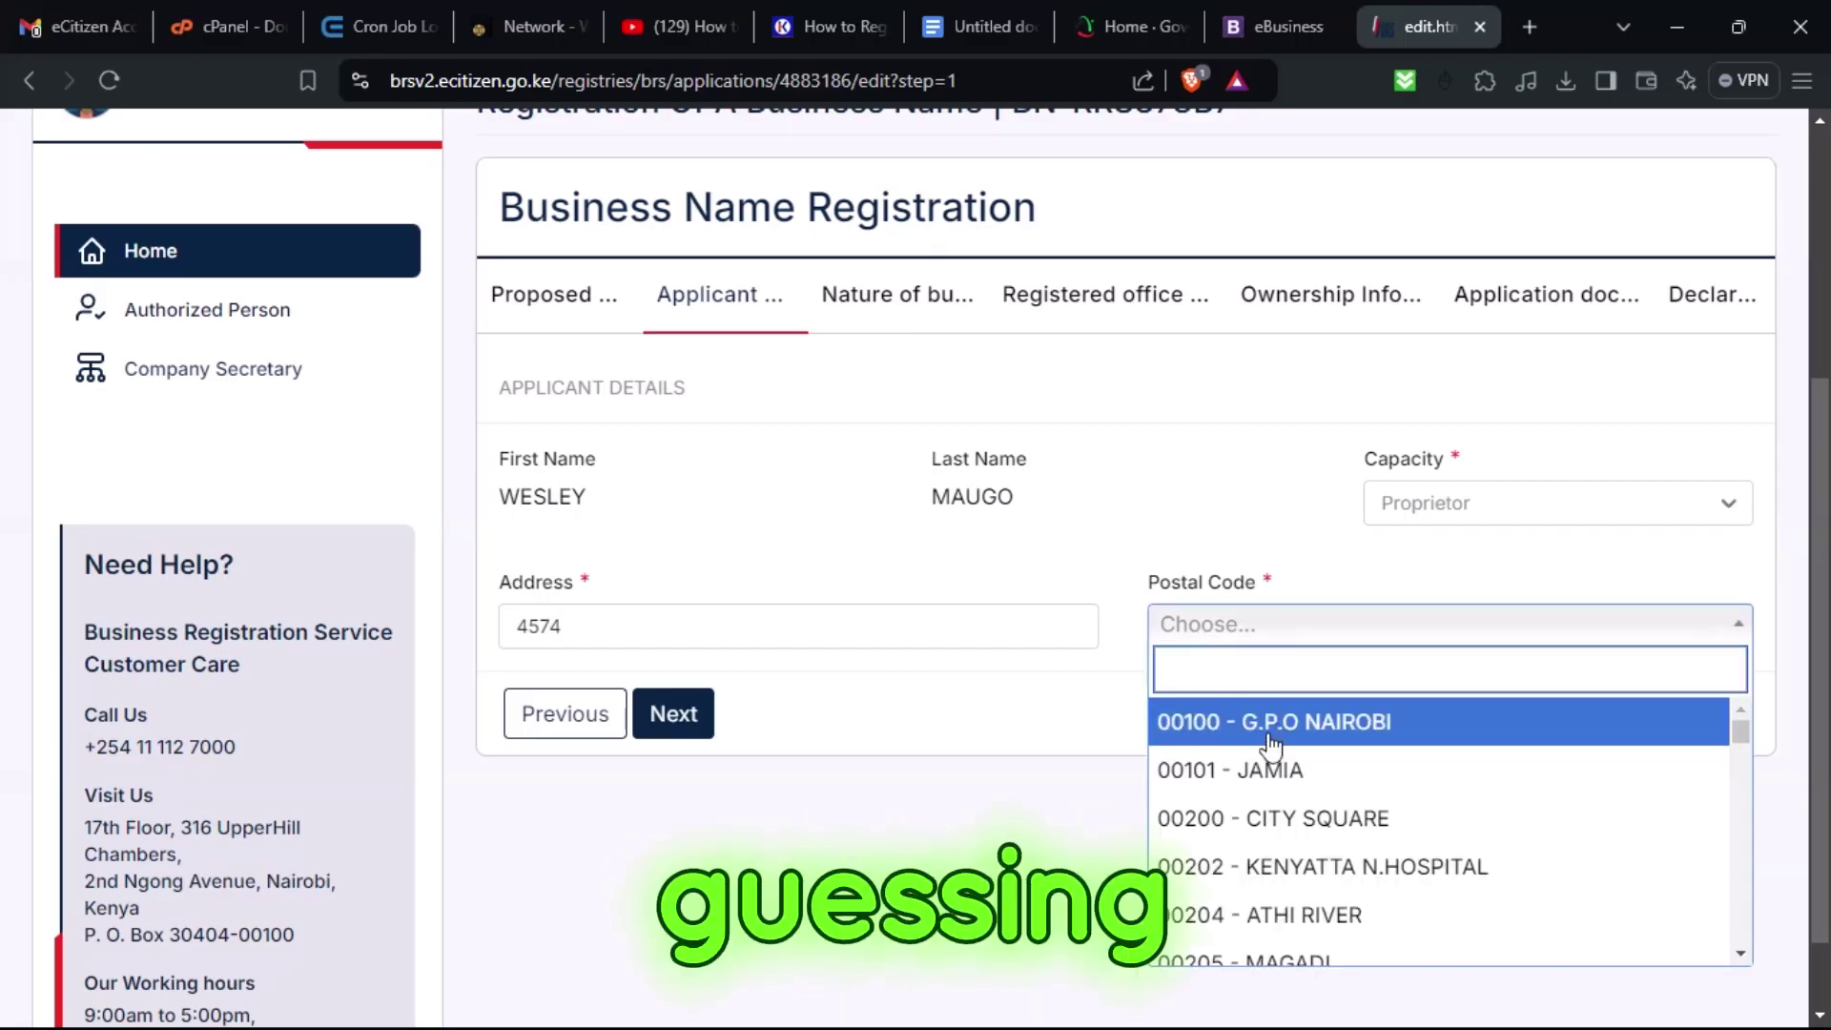
{"action": "left_click", "coordinate": [1335, 817]}
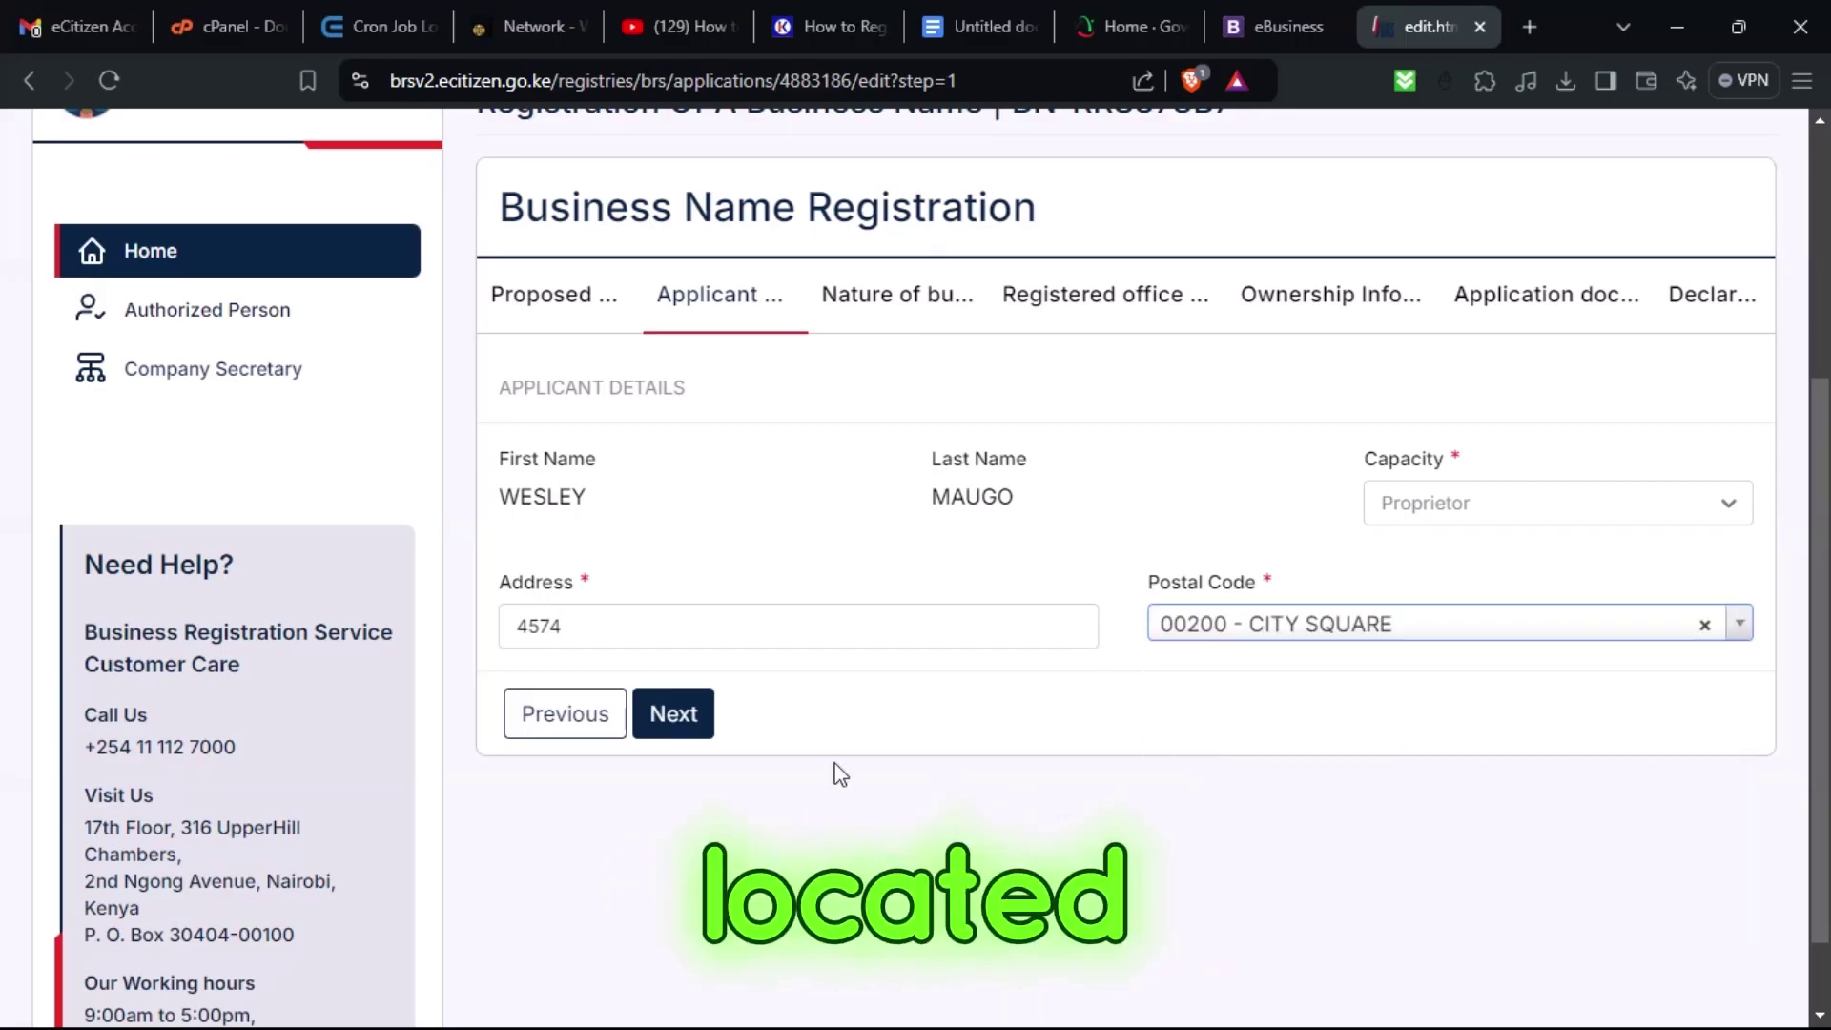
{"action": "left_click", "coordinate": [710, 729]}
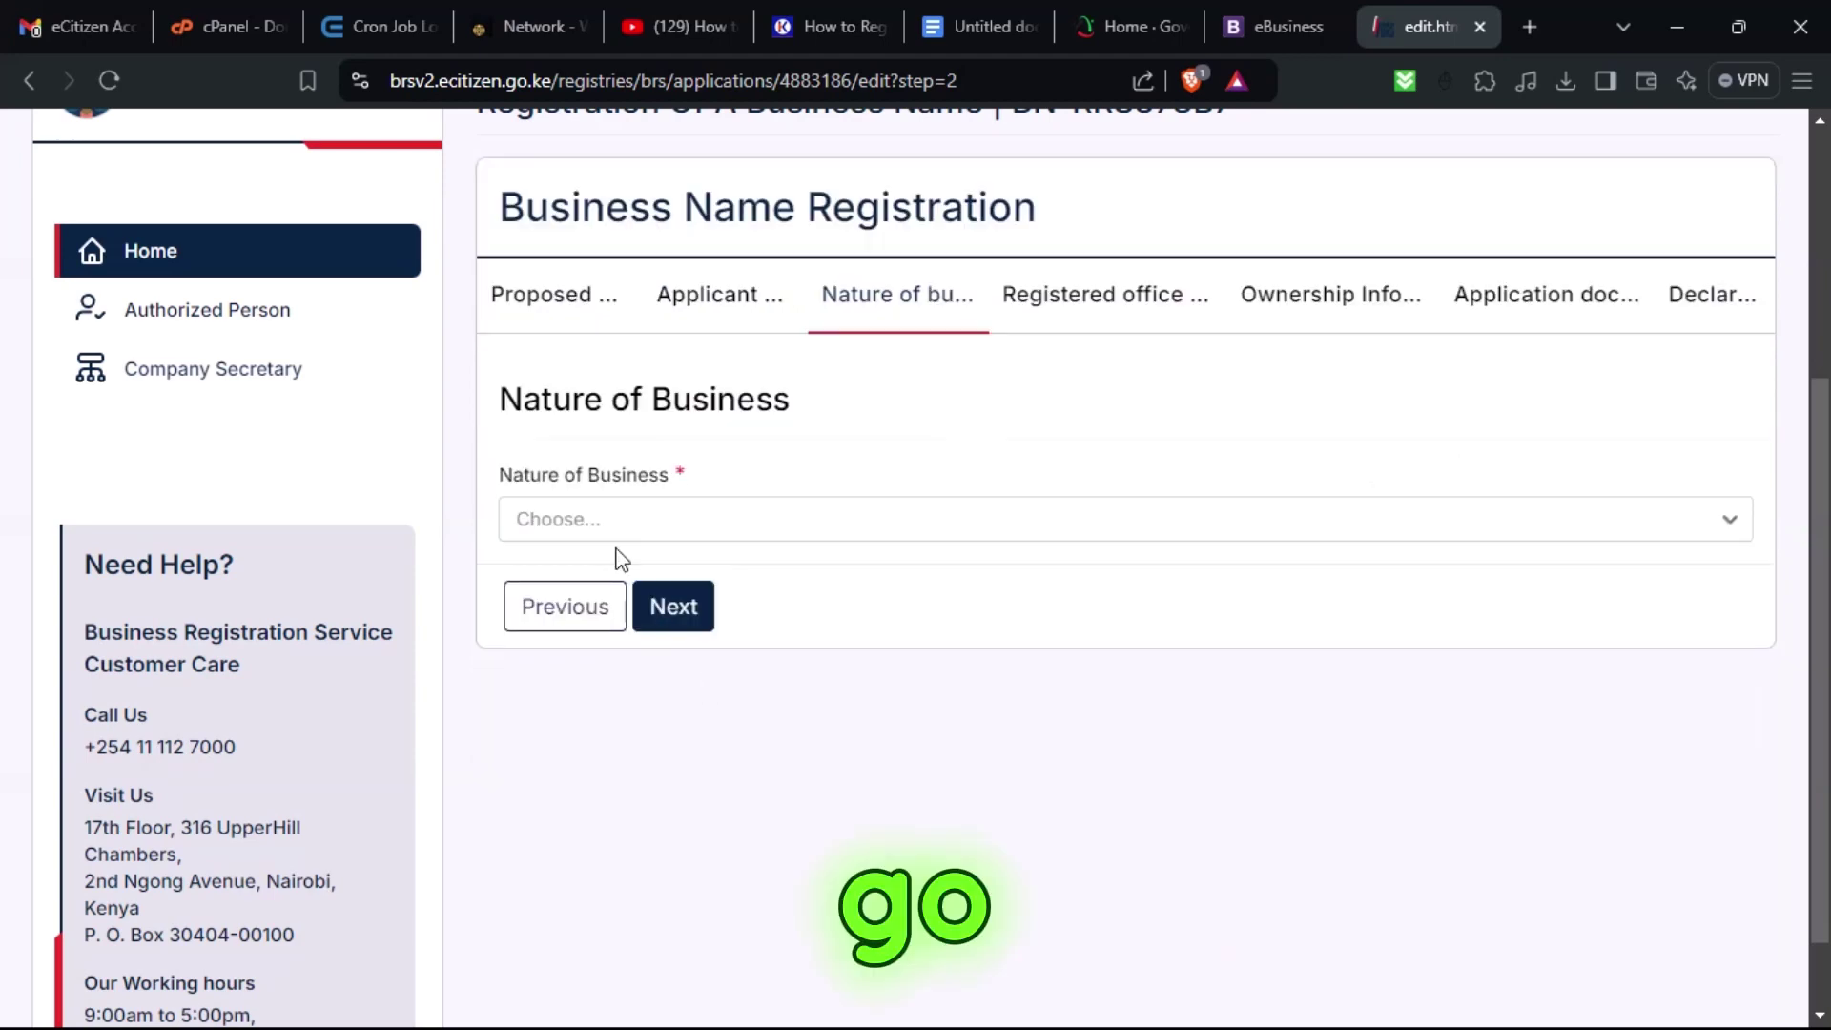
Set Nature of Business to OTHER, replacing the earlier Occupational Therapy Clinics / KOTA choice.
{"action": "left_click", "coordinate": [610, 524]}
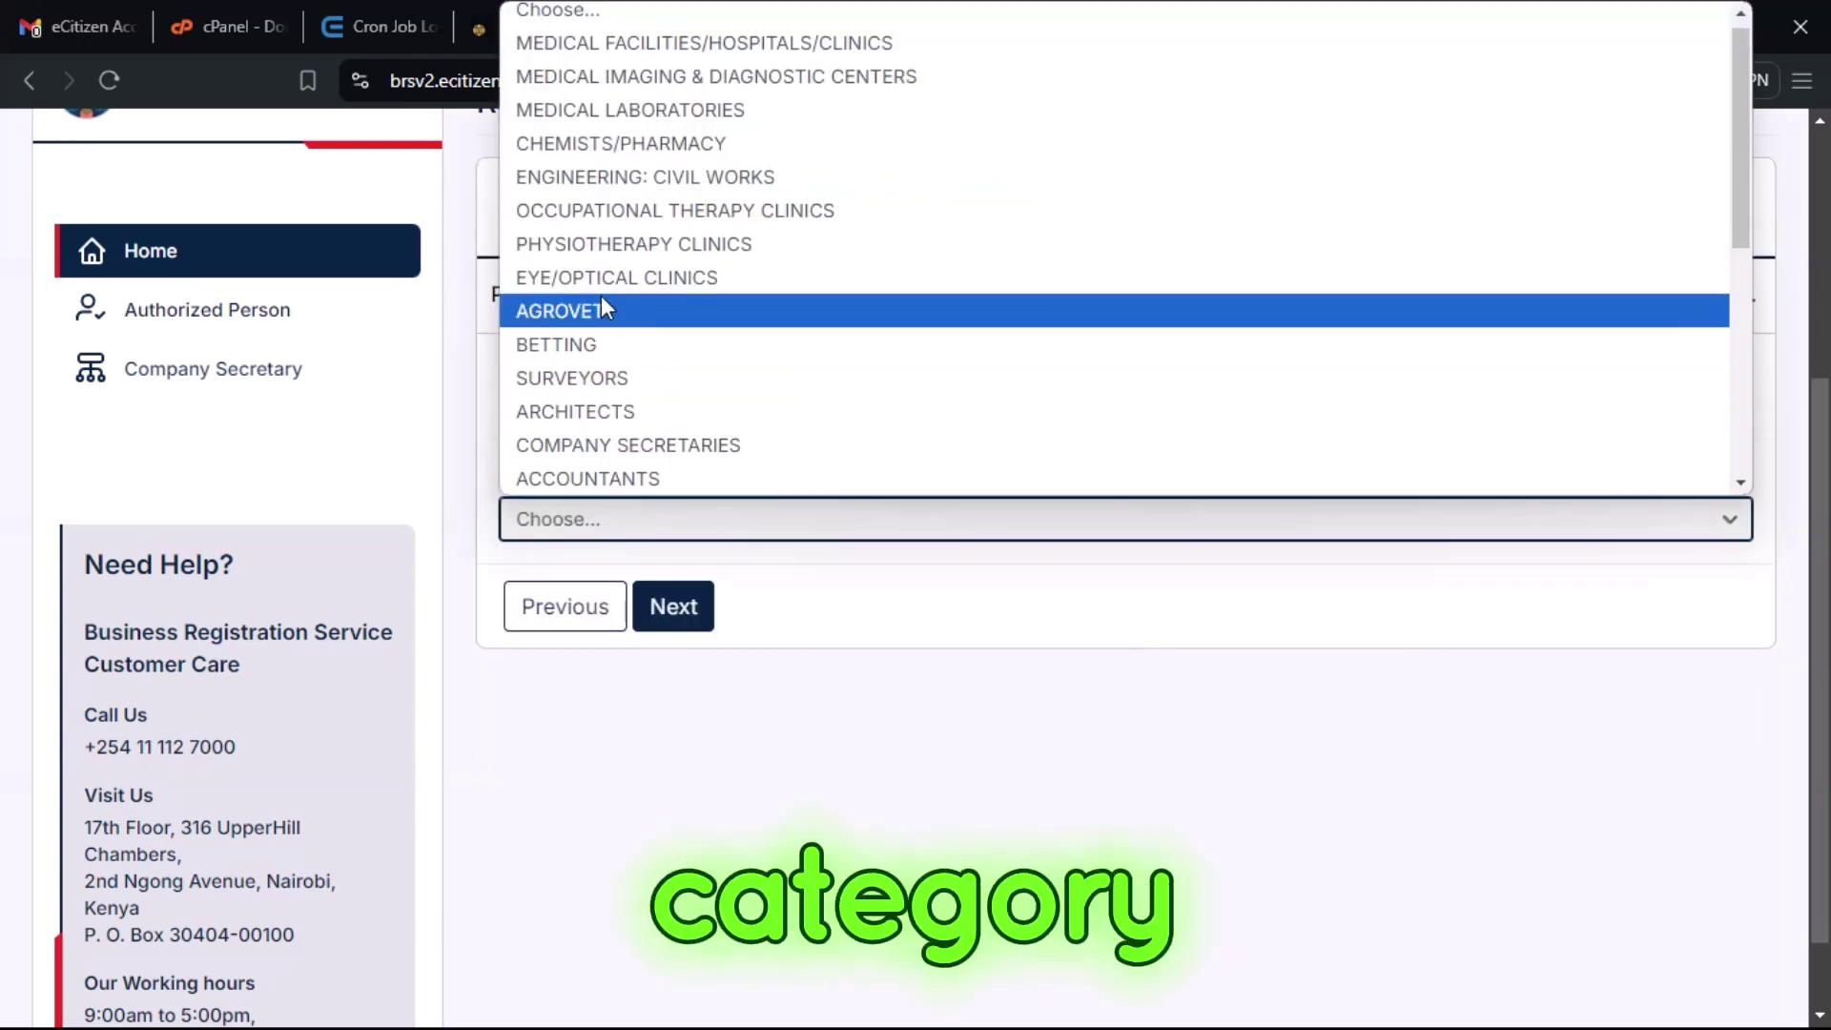
{"action": "left_click", "coordinate": [615, 212]}
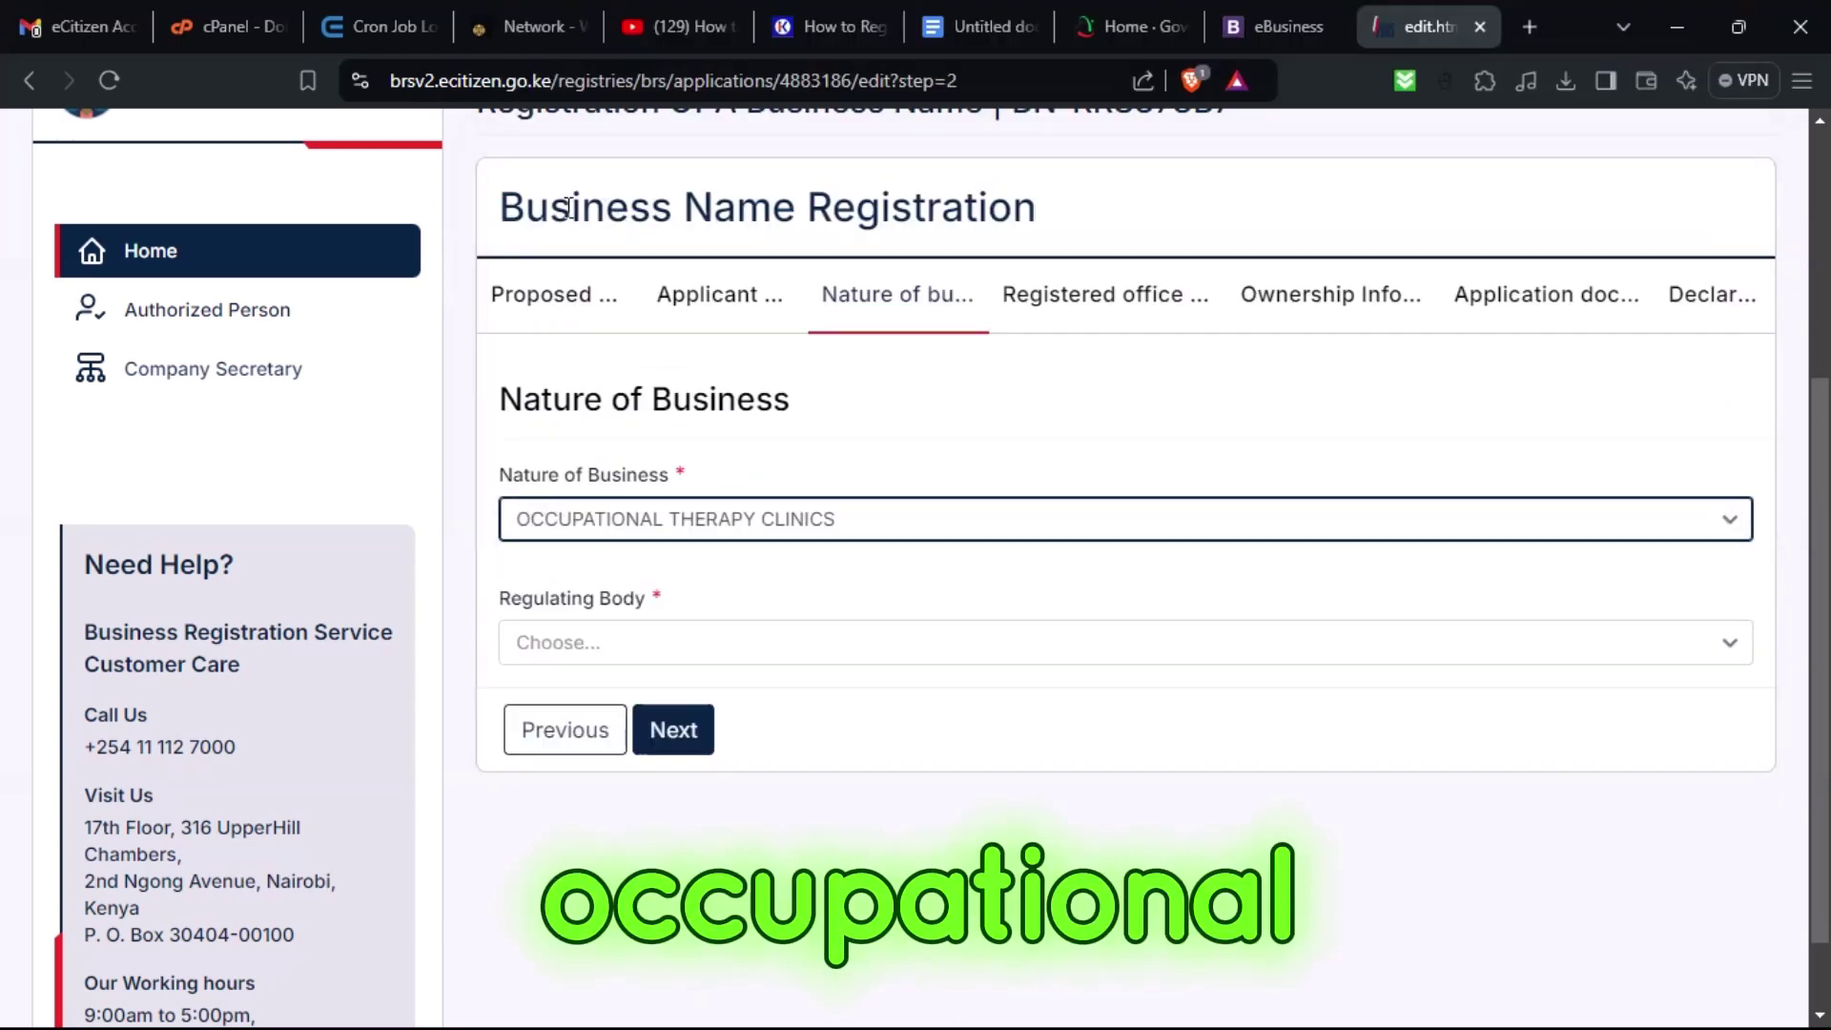
{"action": "left_click", "coordinate": [604, 642]}
{"action": "left_click", "coordinate": [610, 706]}
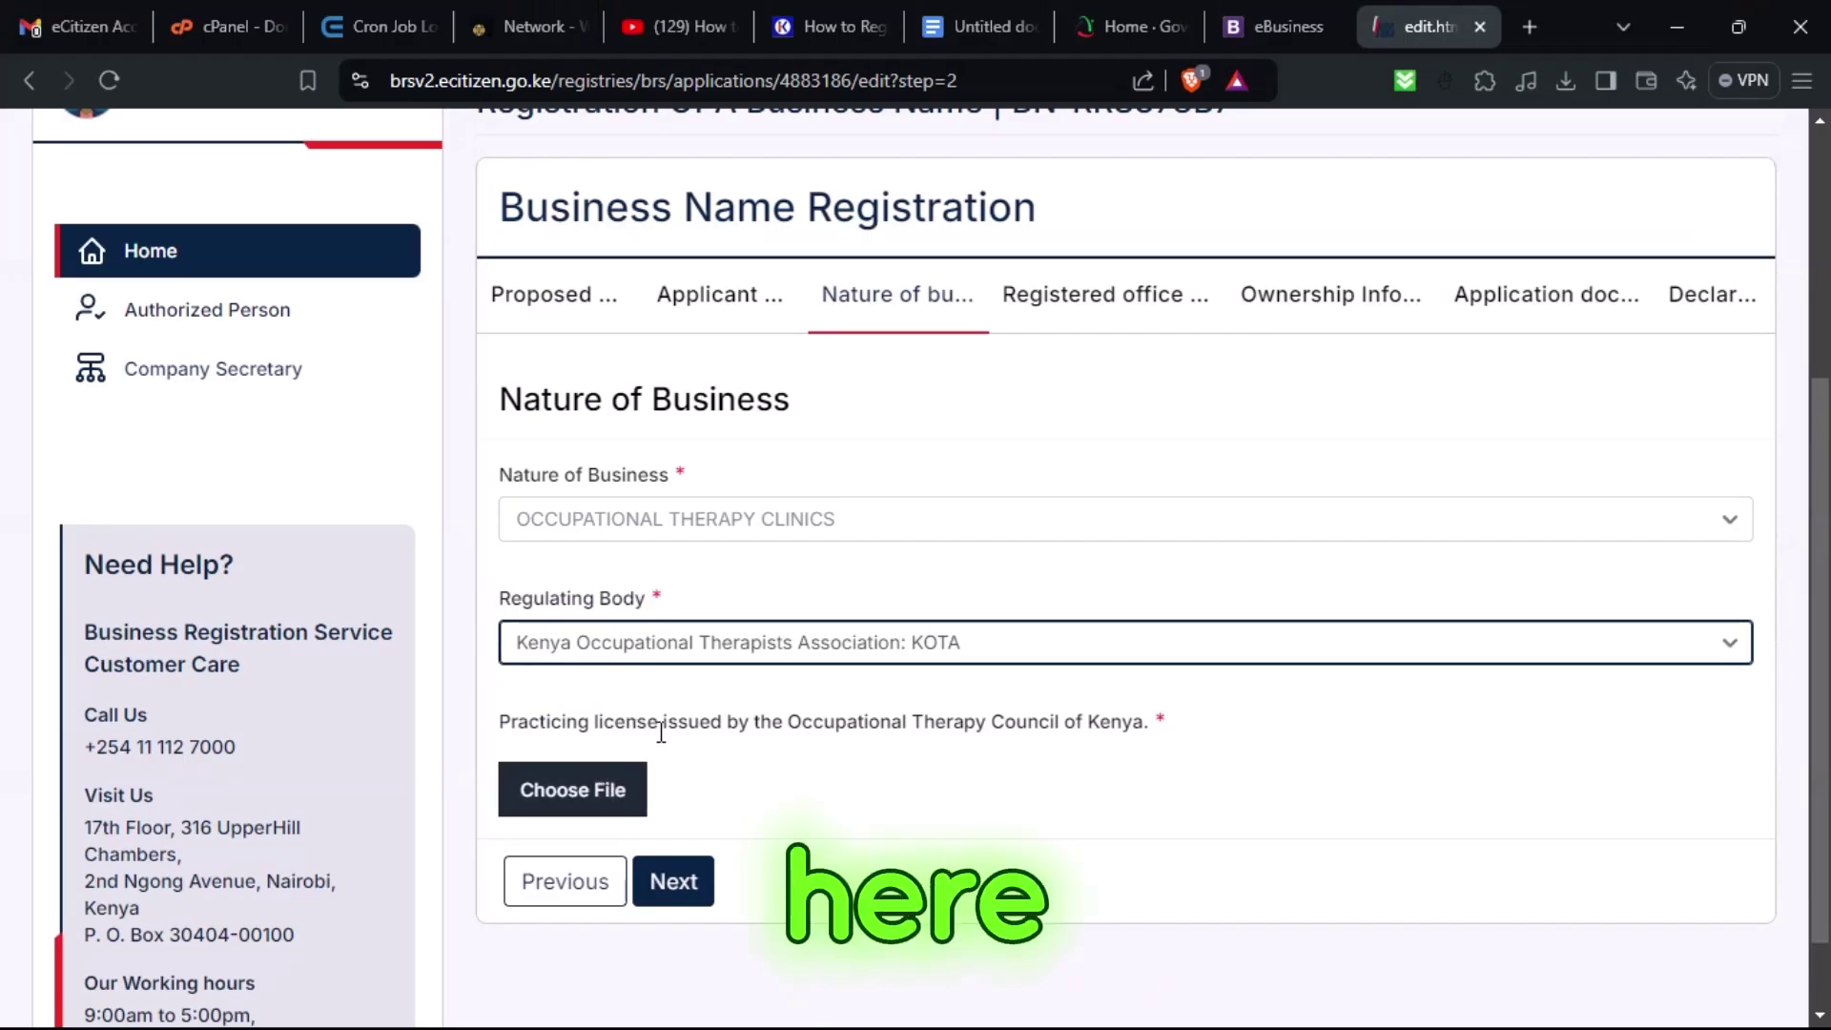
{"action": "left_click", "coordinate": [664, 521]}
{"action": "scroll", "coordinate": [706, 401], "scroll_direction": "down", "scroll_amount": 10}
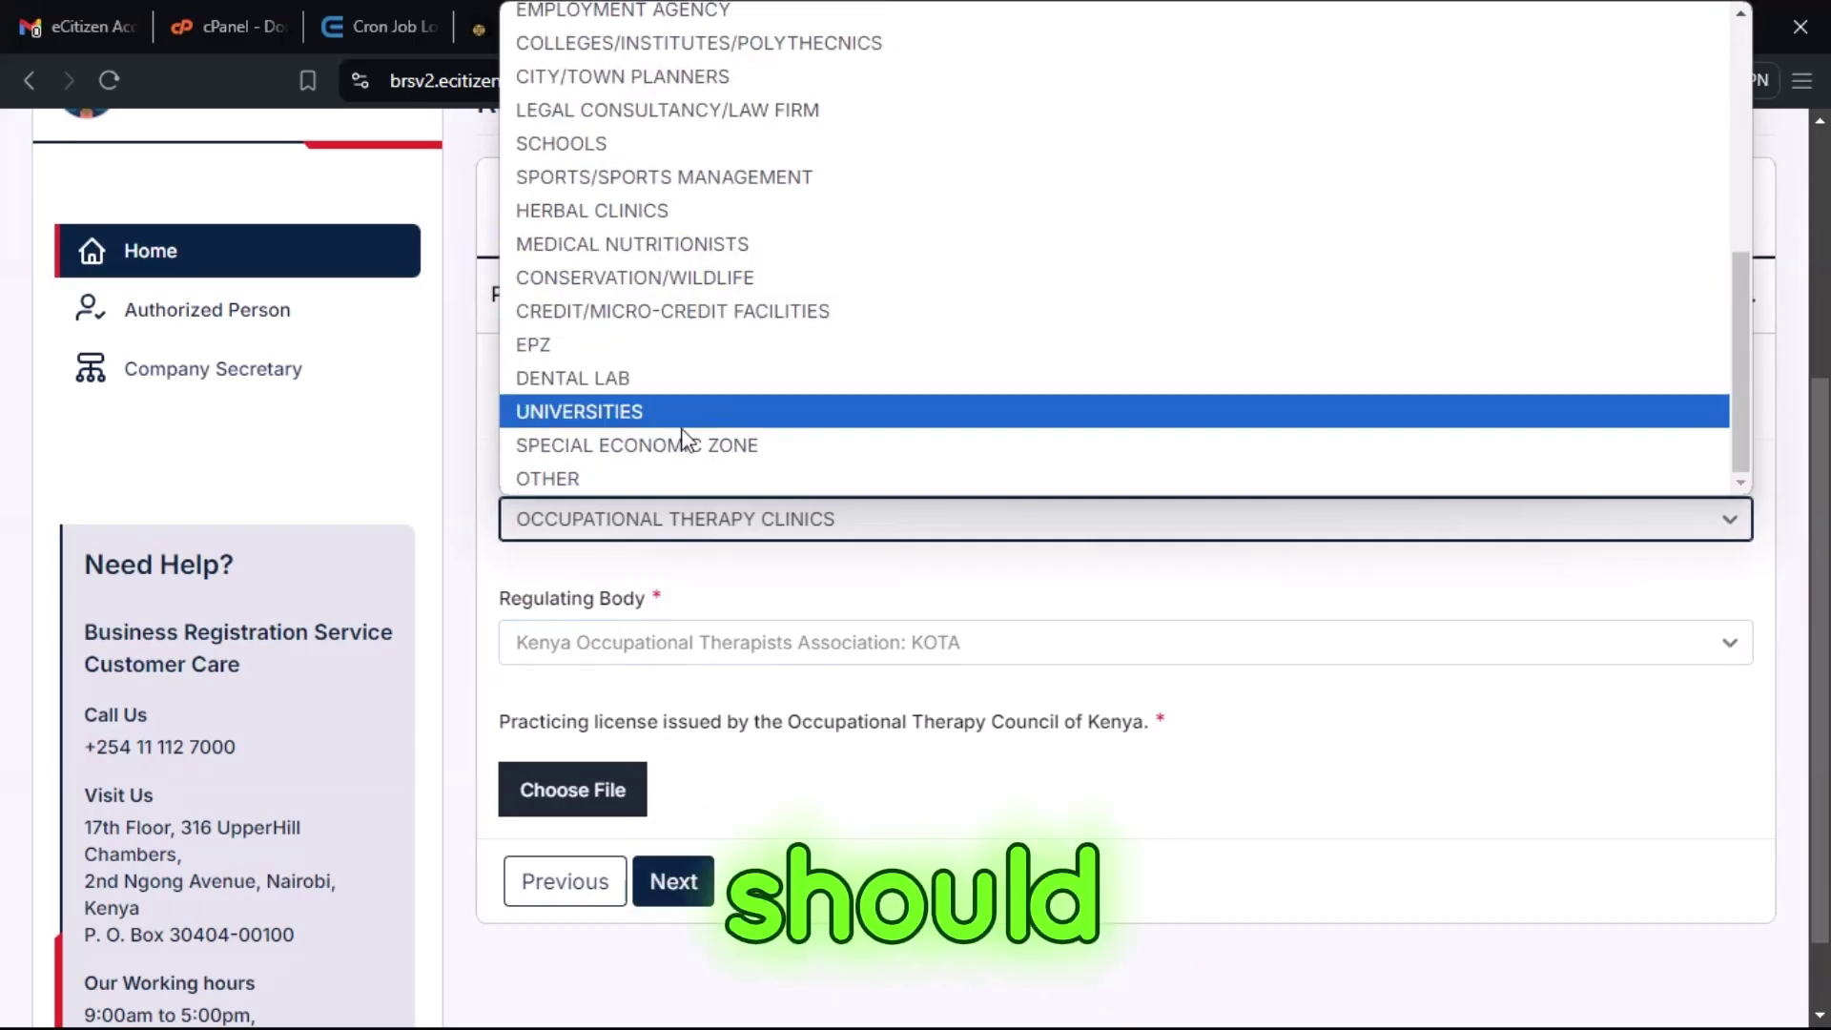
{"action": "left_click", "coordinate": [608, 479]}
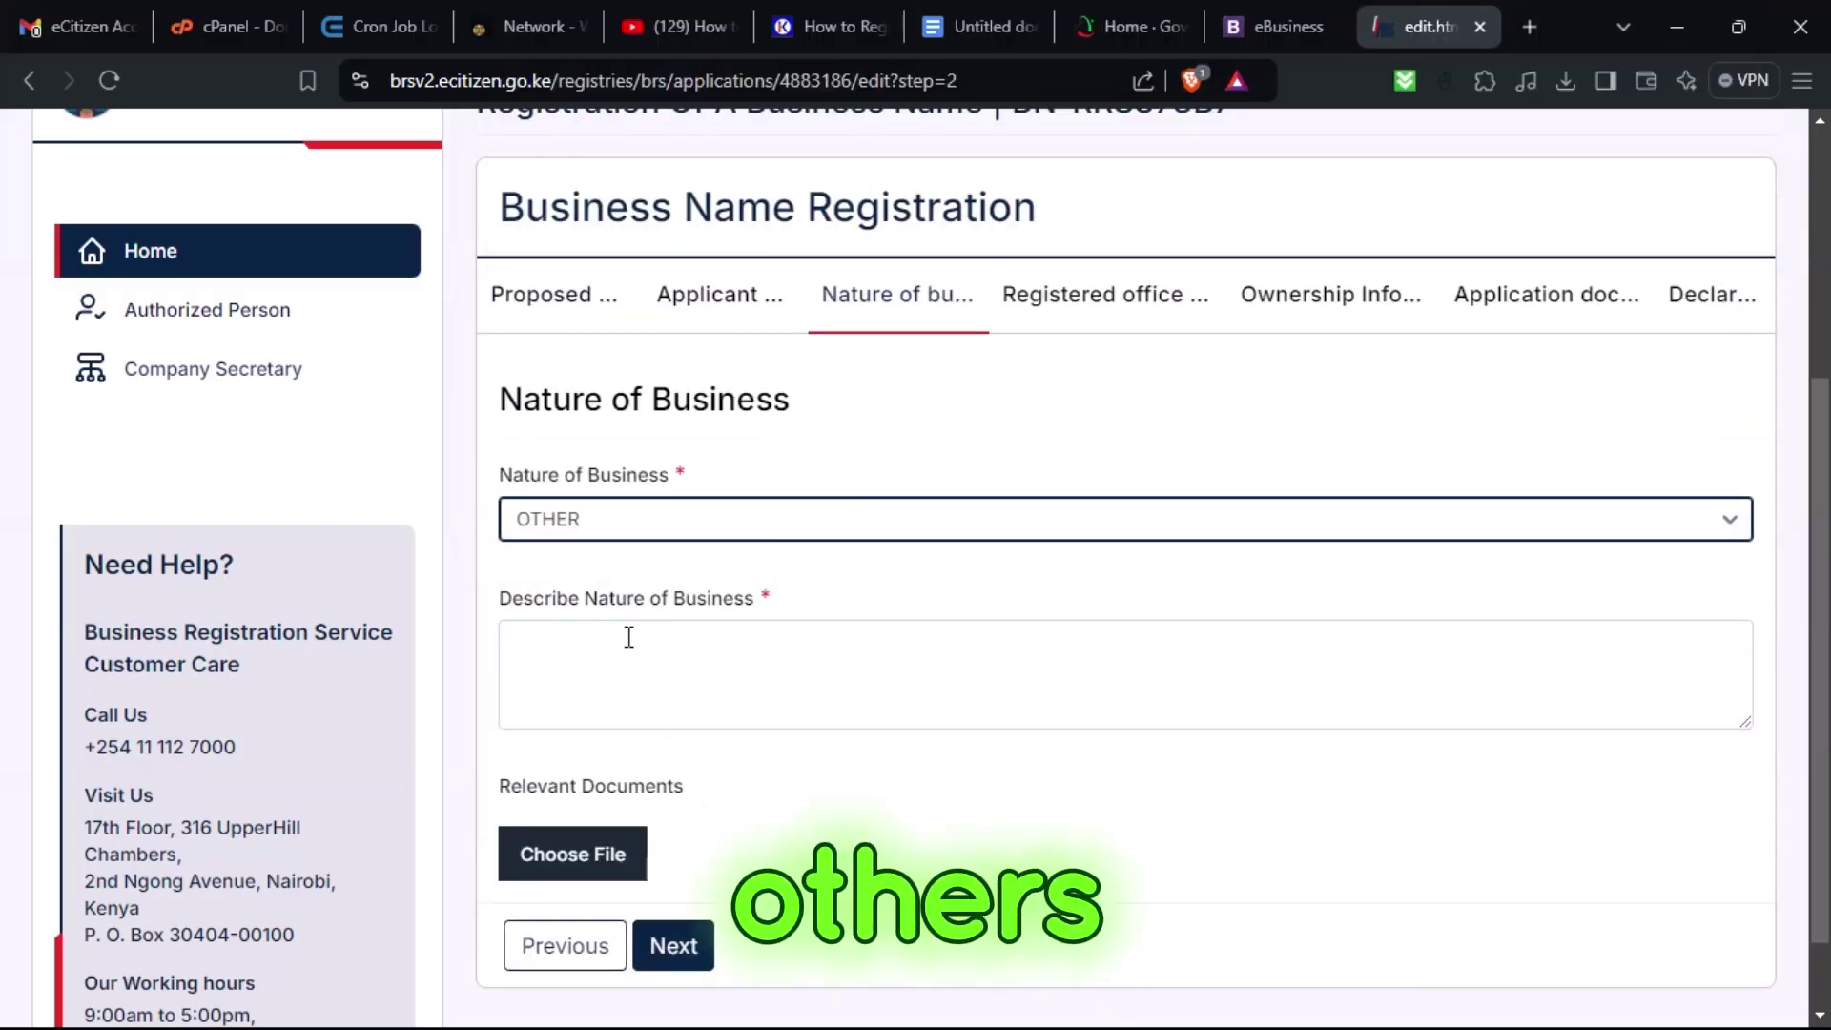
Copy the two name-advice paragraphs from the Google Docs notes for the business description.
{"action": "left_click", "coordinate": [629, 637]}
{"action": "left_click", "coordinate": [1278, 25]}
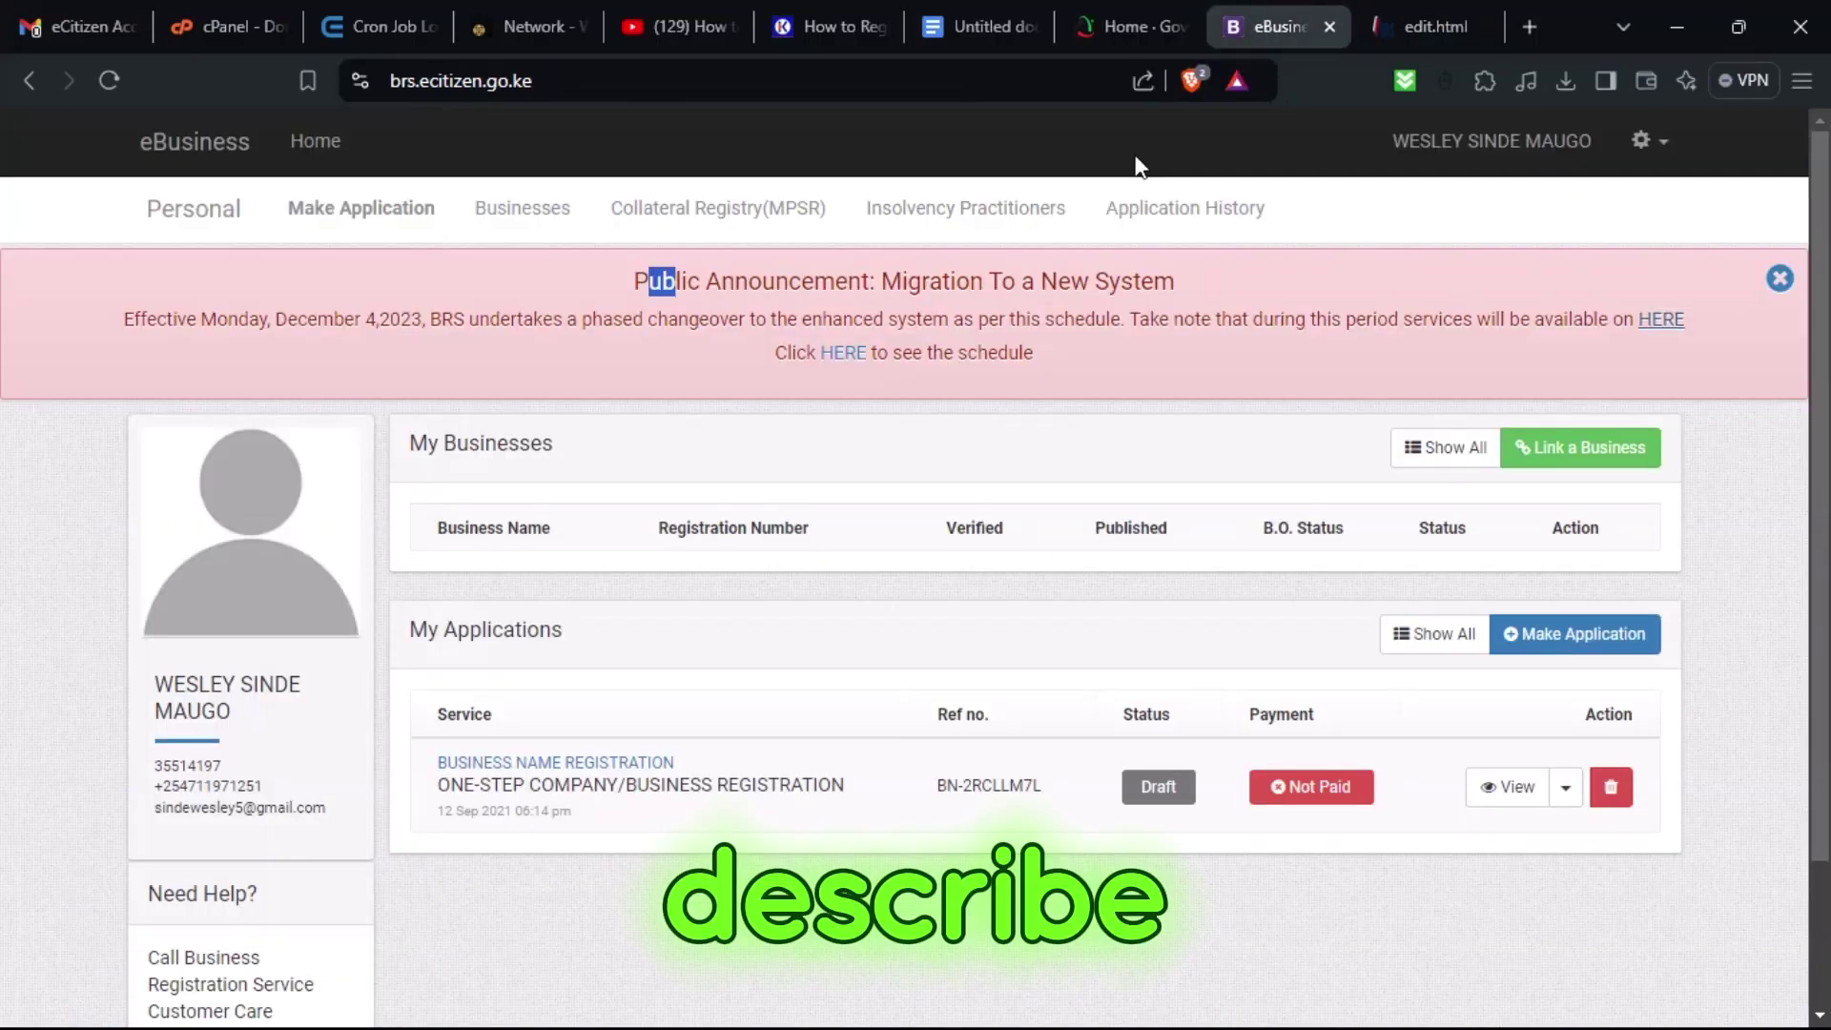
{"action": "left_click", "coordinate": [978, 25]}
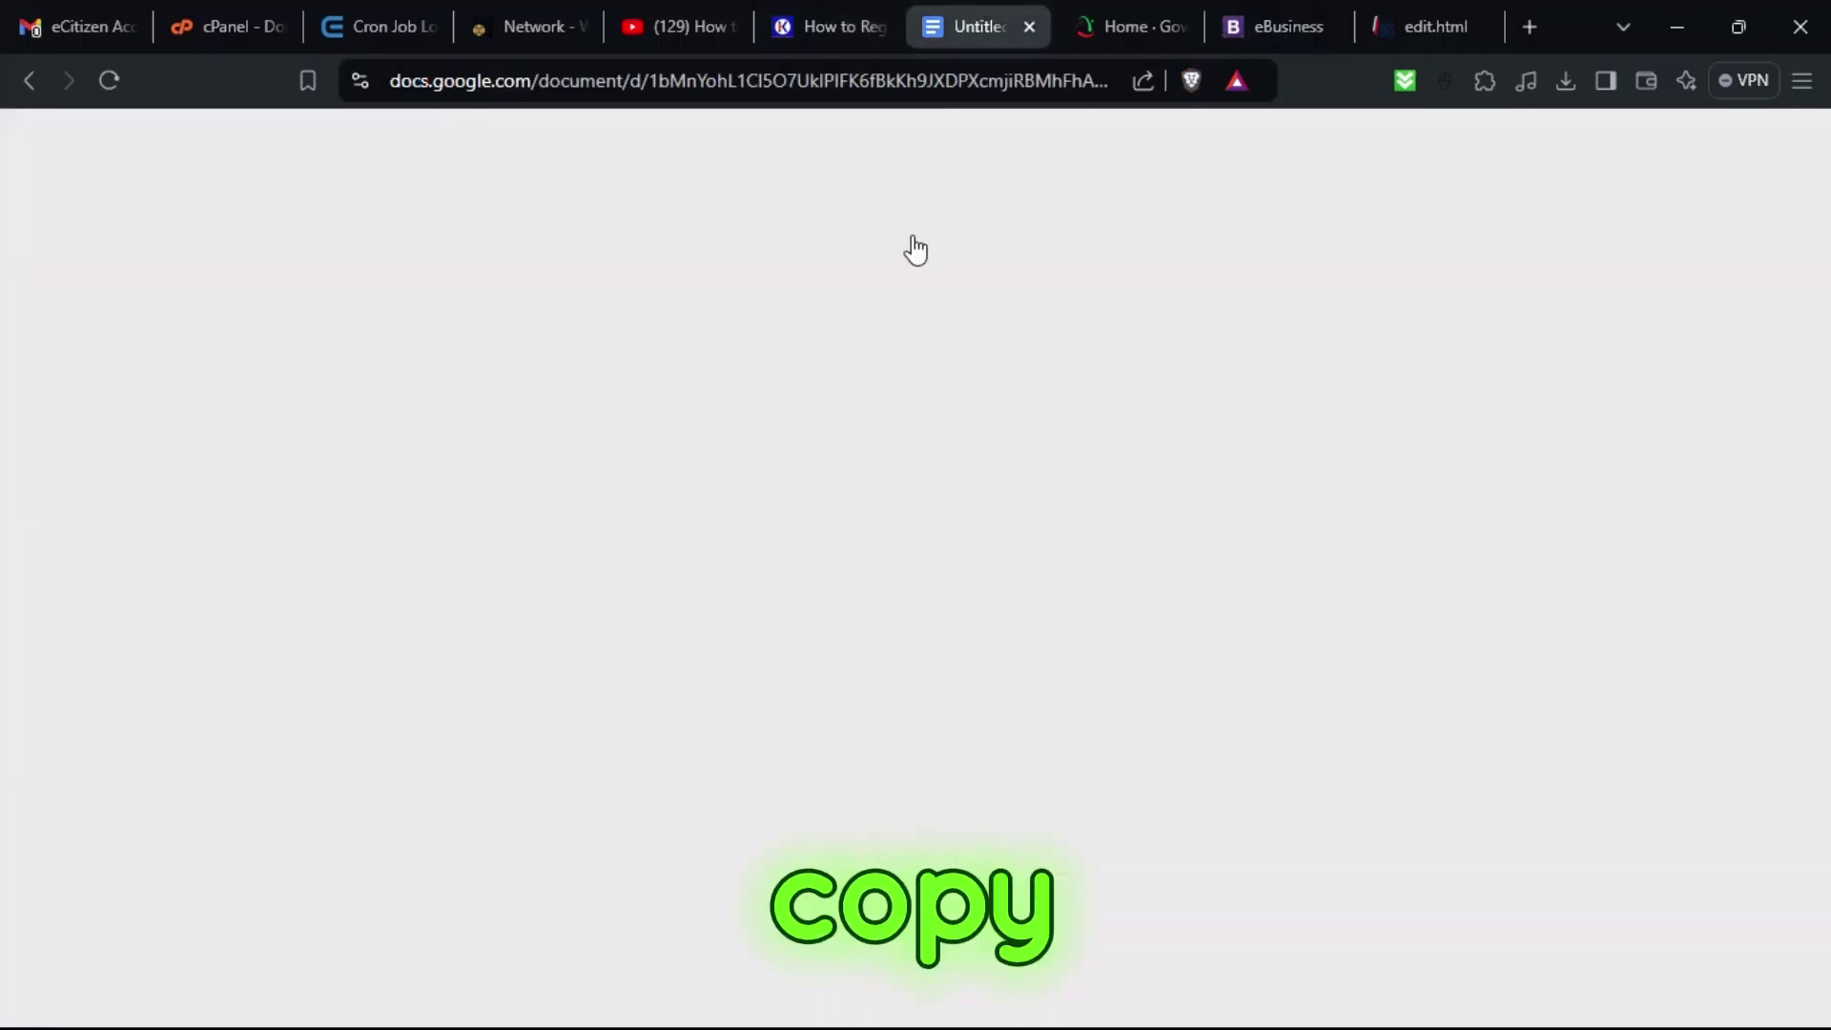
{"action": "left_click_drag", "start_coordinate": [705, 648], "coordinate": [434, 531]}
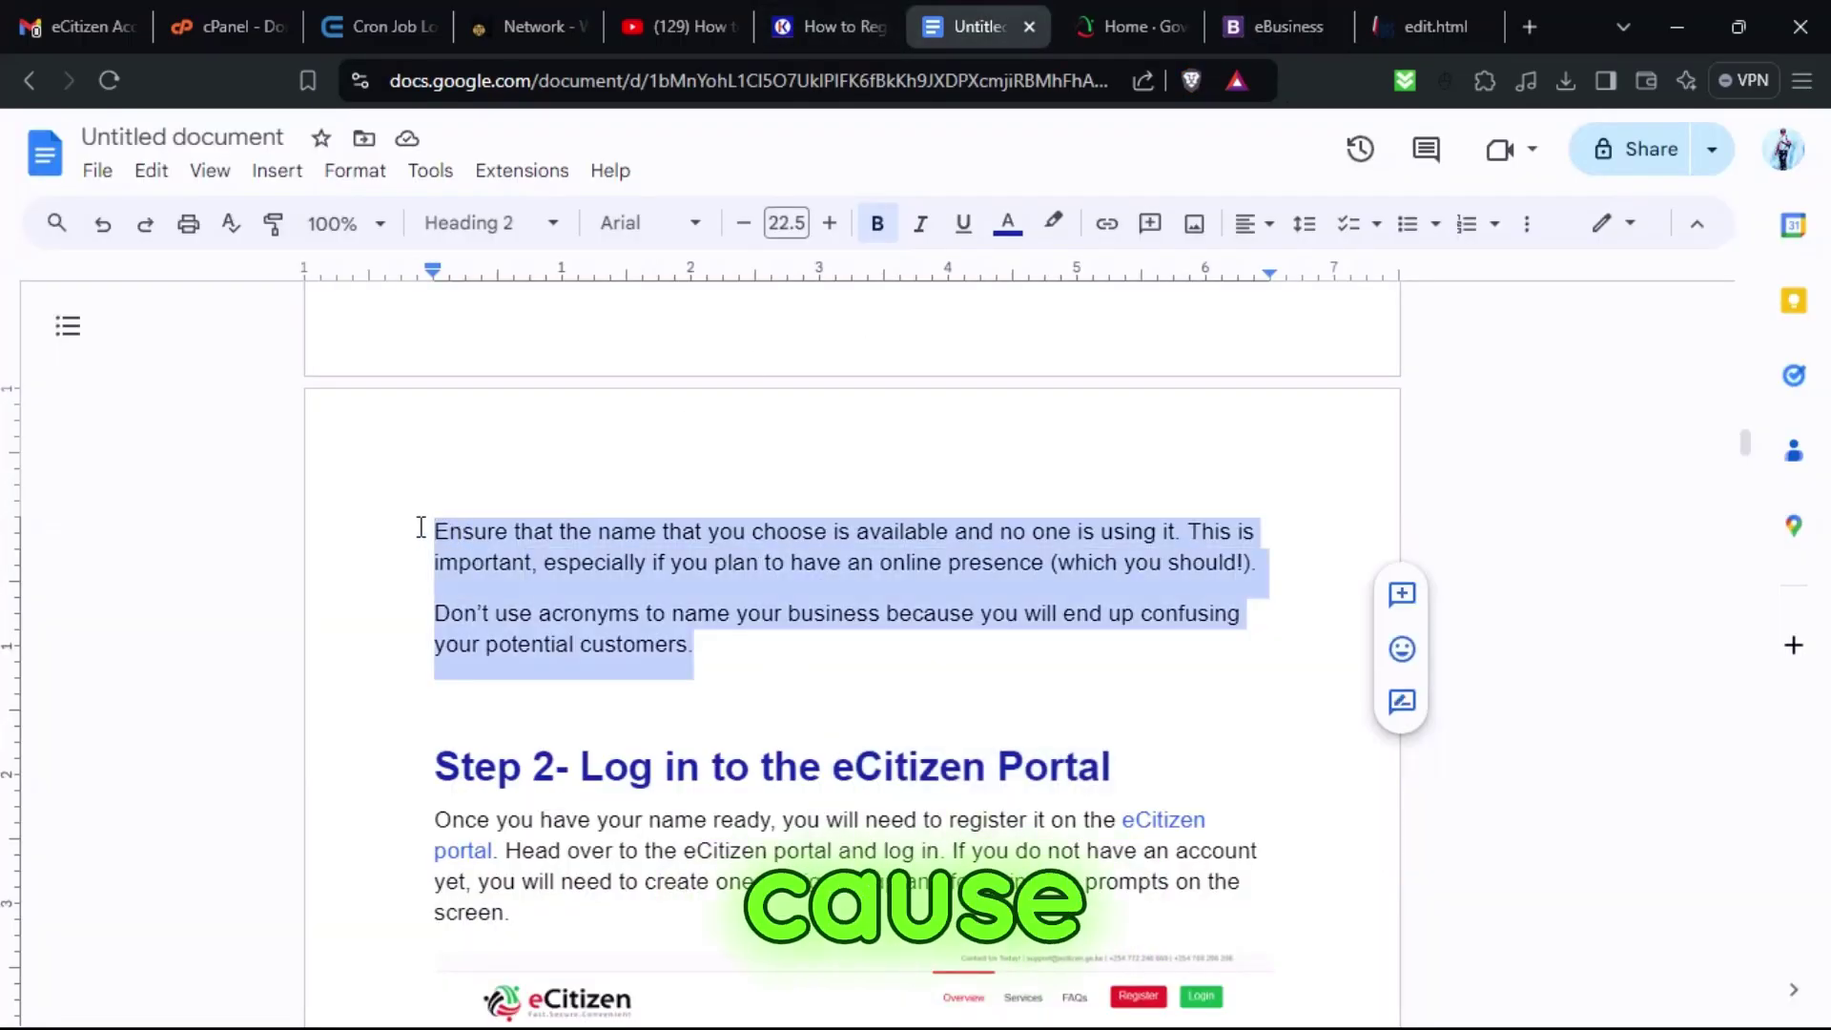
{"action": "left_click", "coordinate": [1373, 27]}
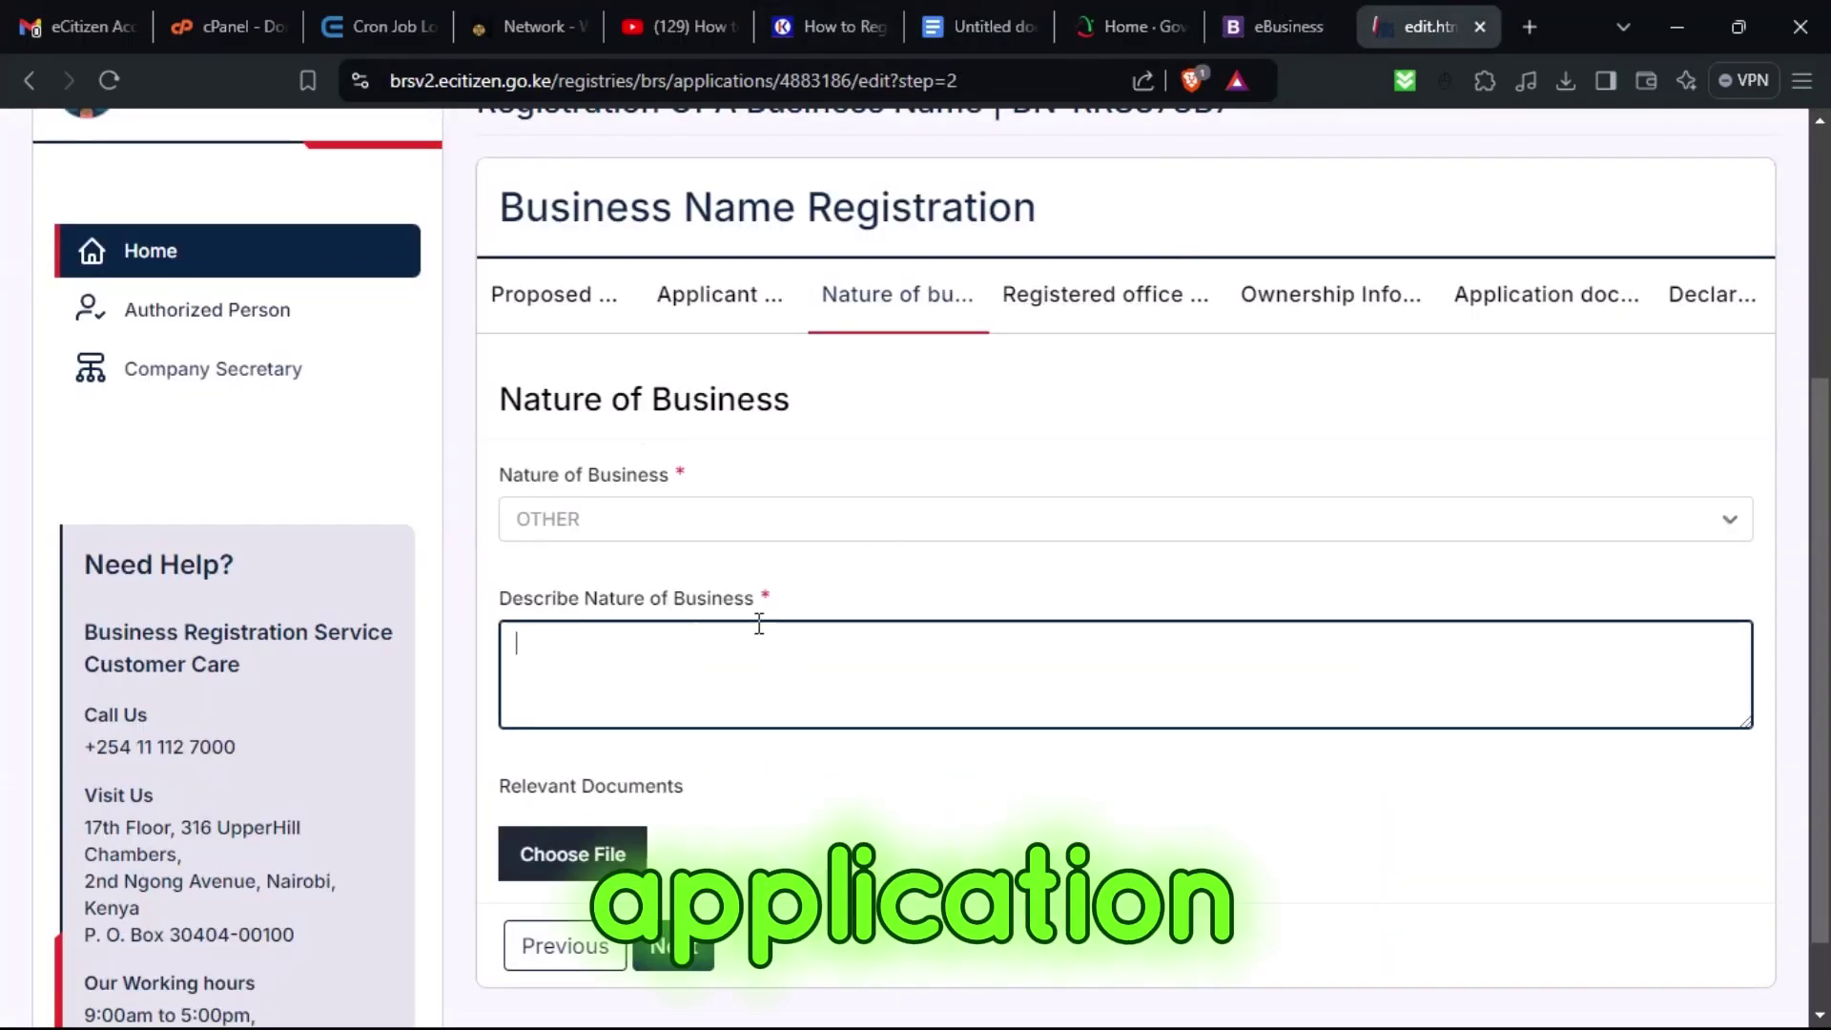
Paste the two name-advice paragraphs as the business description and advance to Registered Office Addresses.
{"action": "type", "text": "Ensure that the name that you choose is available and no one is using it. This is important, especially if you plan to have an online presence (which you should). Don't use acronyms to name your business because you will end up confusing your potential customers."}
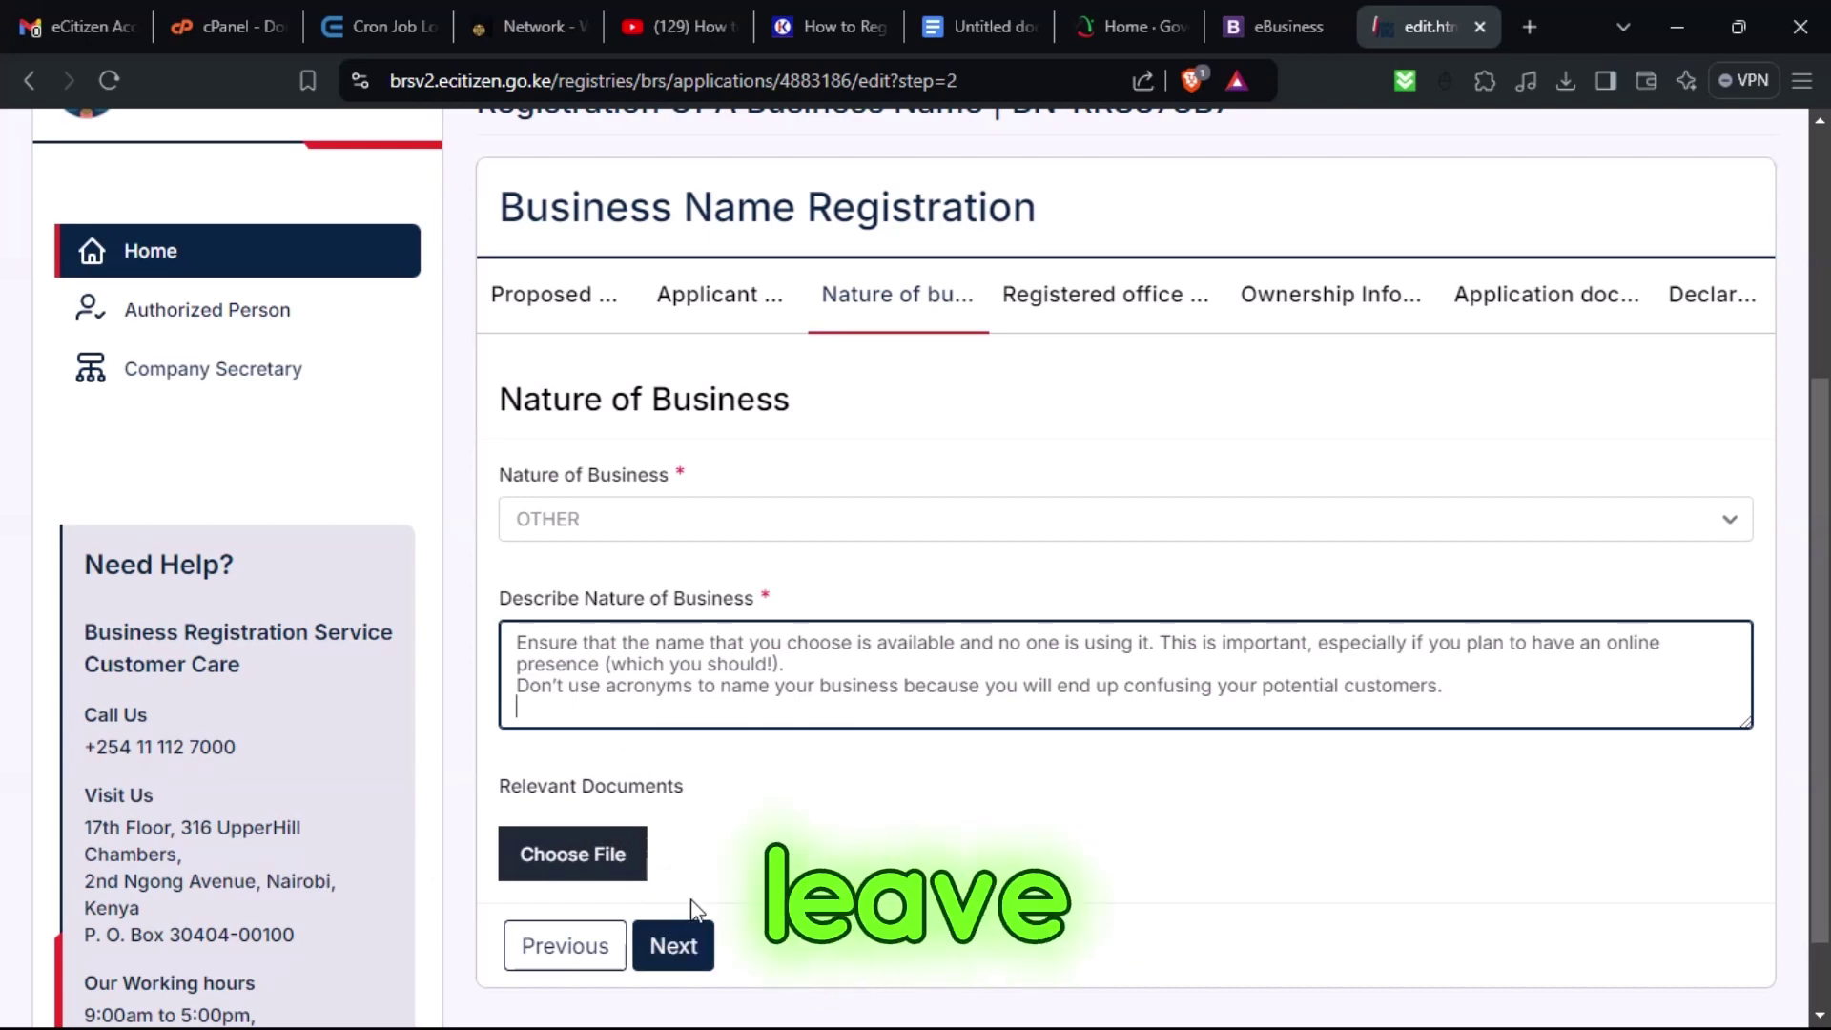
{"action": "left_click", "coordinate": [685, 944]}
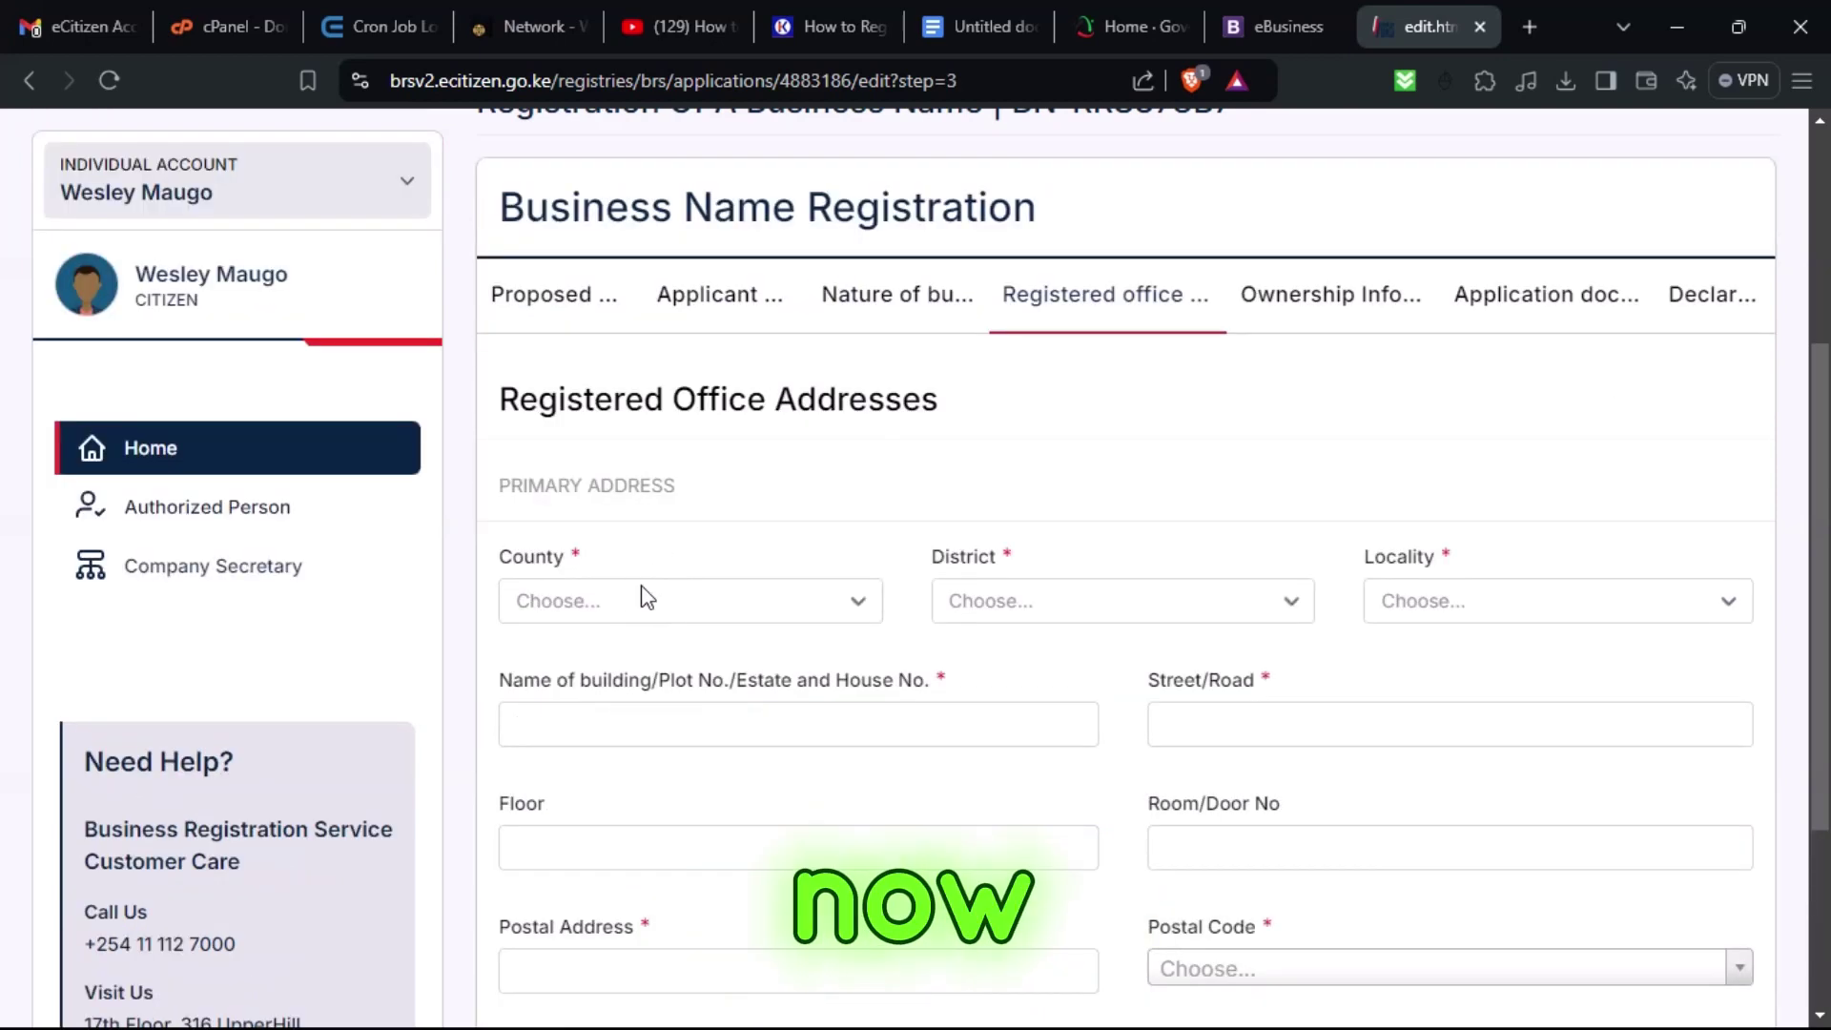
{"action": "left_click", "coordinate": [637, 603]}
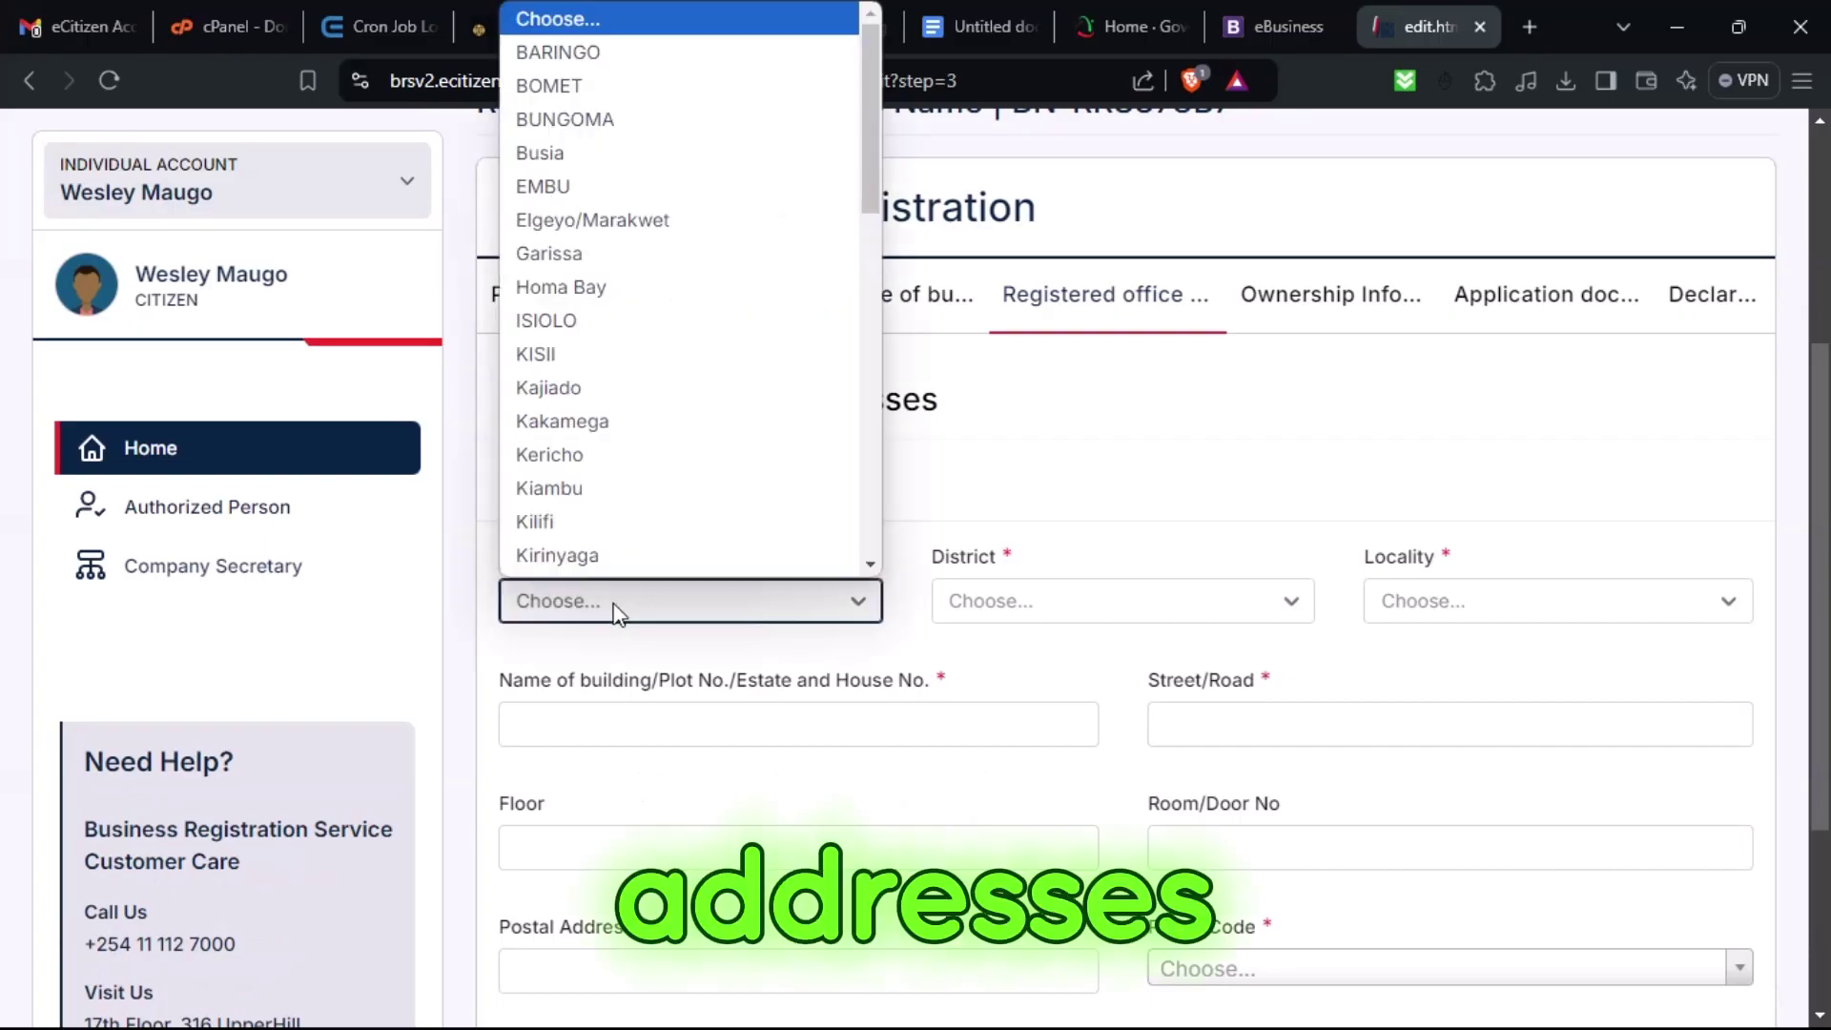
Set the office location to Kajiado county, Kajiado North District, Ongata Rongai locality.
{"action": "left_click", "coordinate": [549, 354]}
{"action": "left_click", "coordinate": [1067, 610]}
{"action": "left_click", "coordinate": [778, 603]}
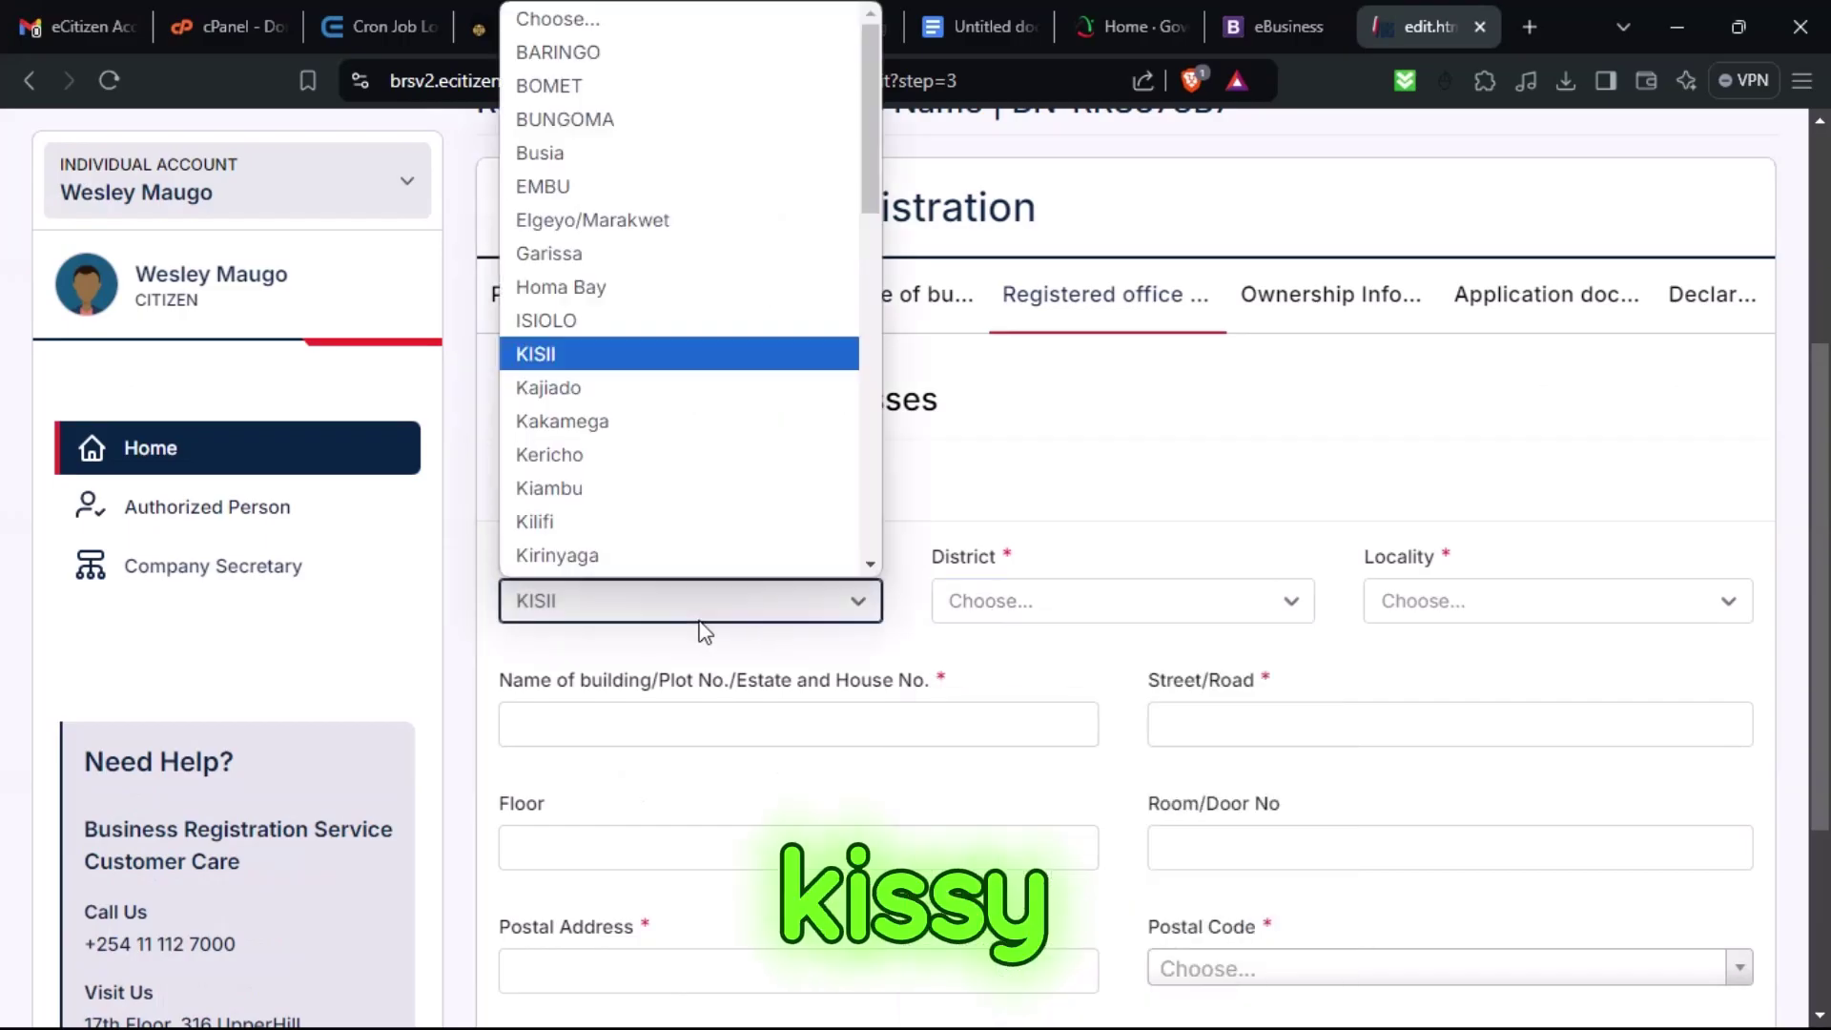
{"action": "left_click", "coordinate": [563, 384]}
{"action": "left_click", "coordinate": [982, 610]}
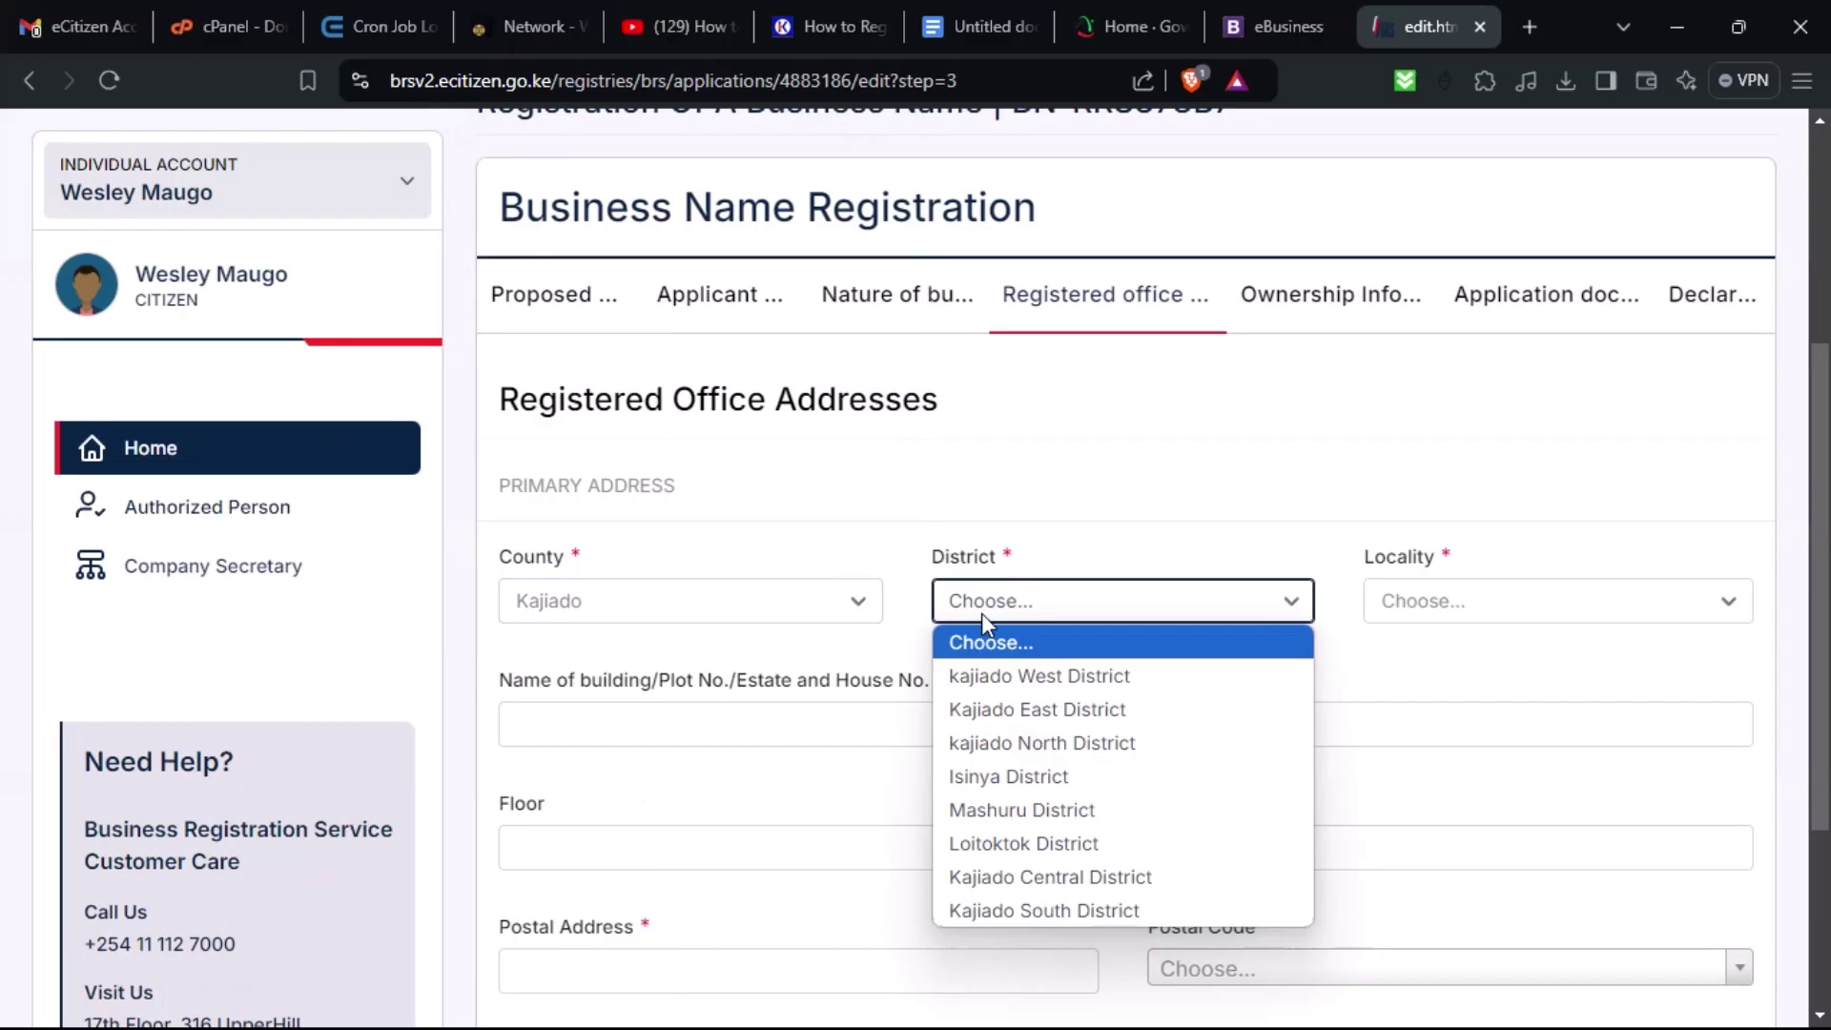
{"action": "left_click", "coordinate": [1050, 753]}
{"action": "left_click", "coordinate": [1400, 615]}
{"action": "left_click", "coordinate": [1411, 676]}
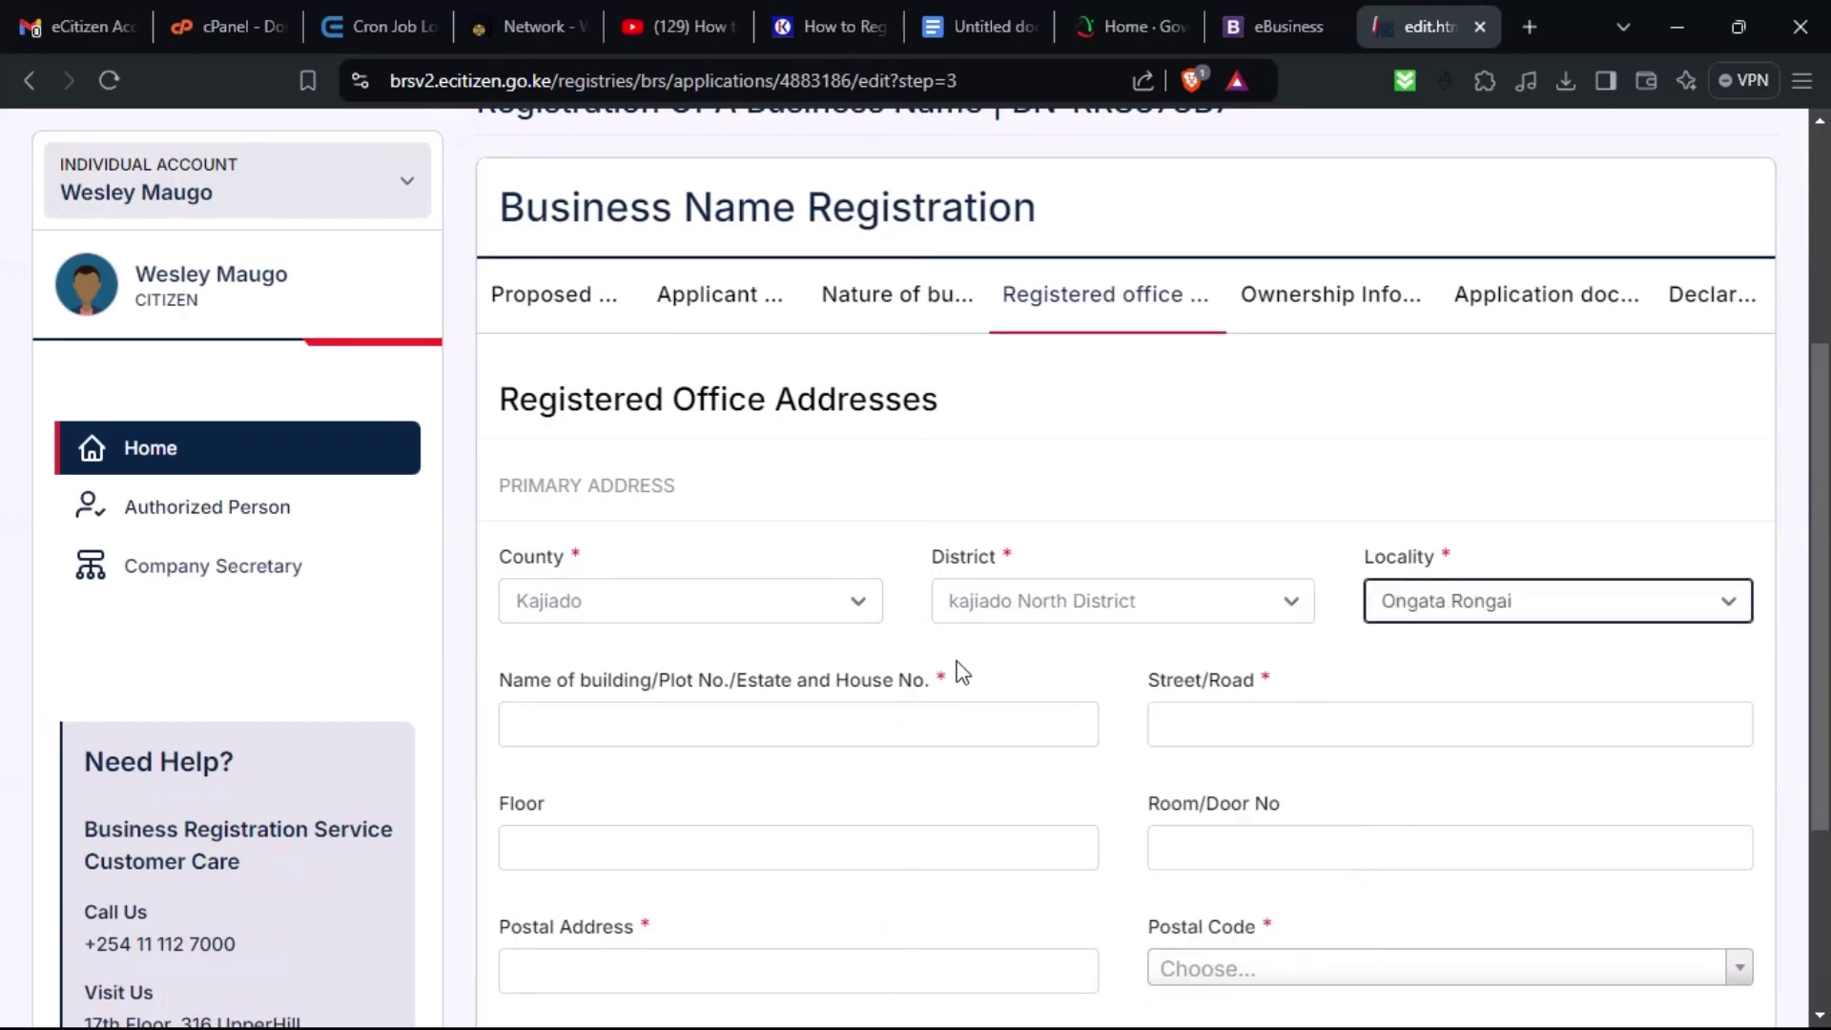
{"action": "left_click", "coordinate": [747, 735]}
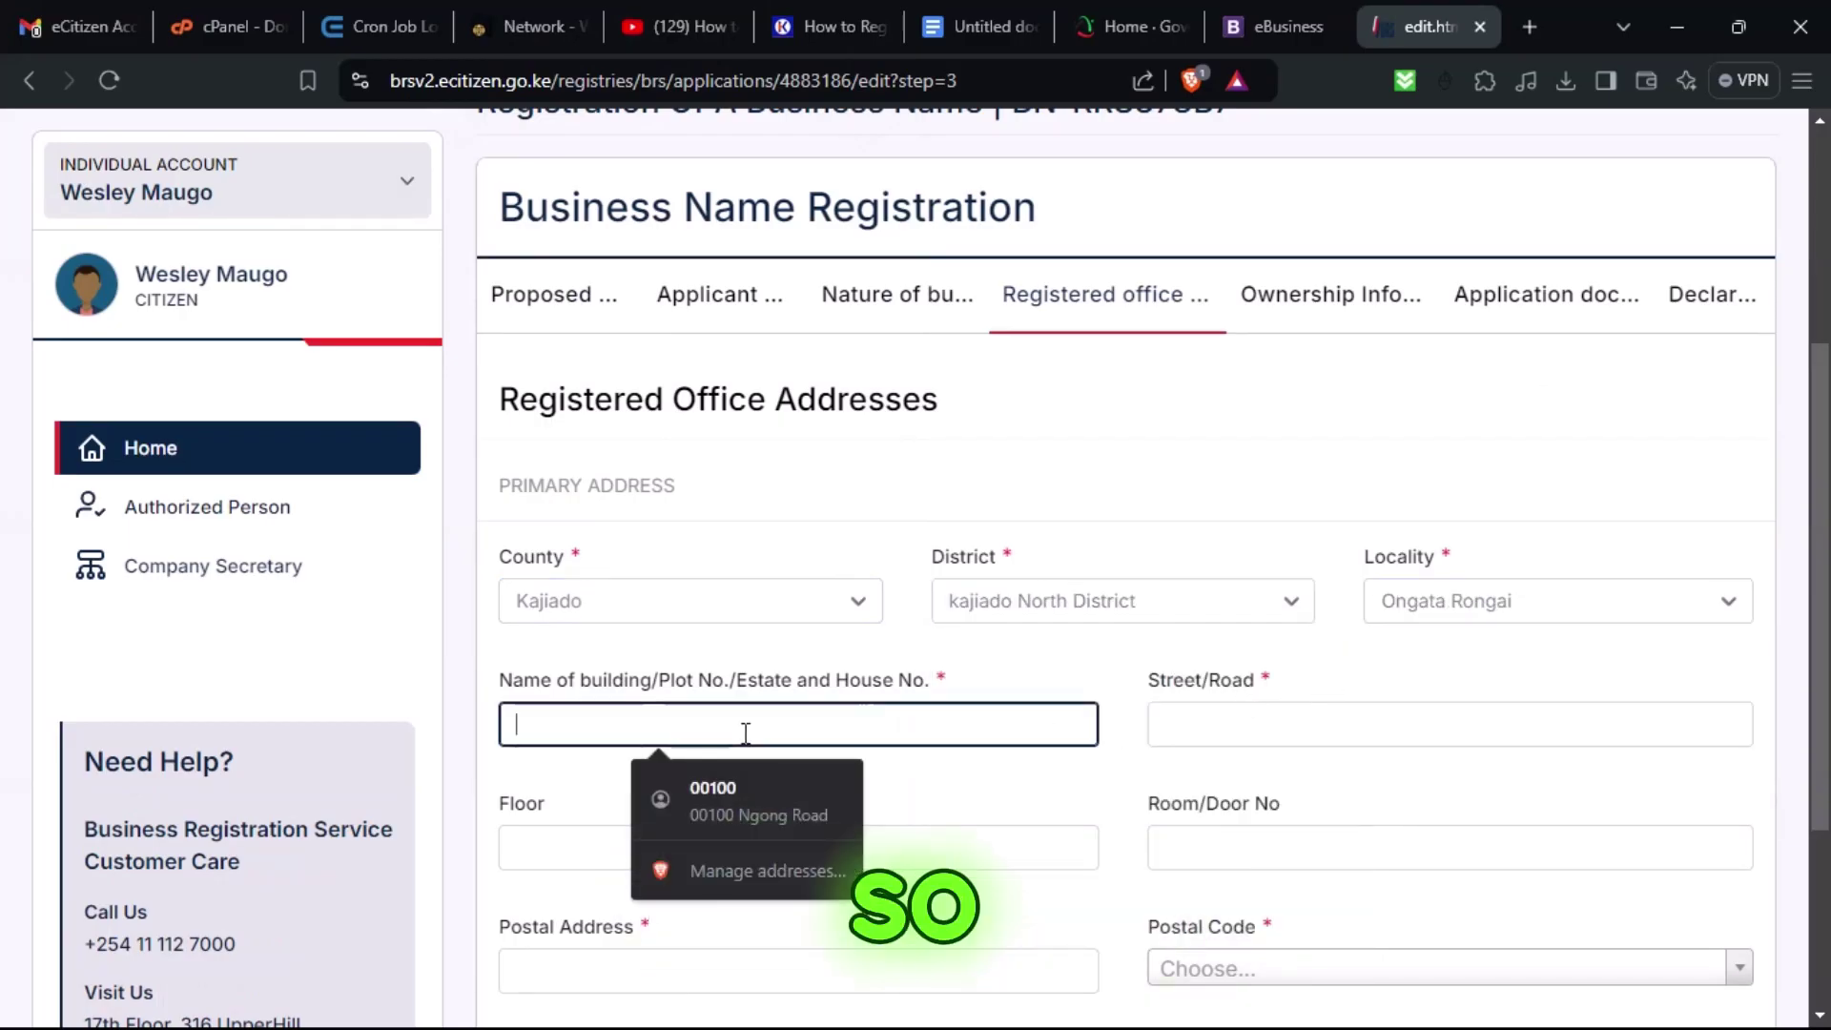
{"action": "left_click", "coordinate": [694, 792]}
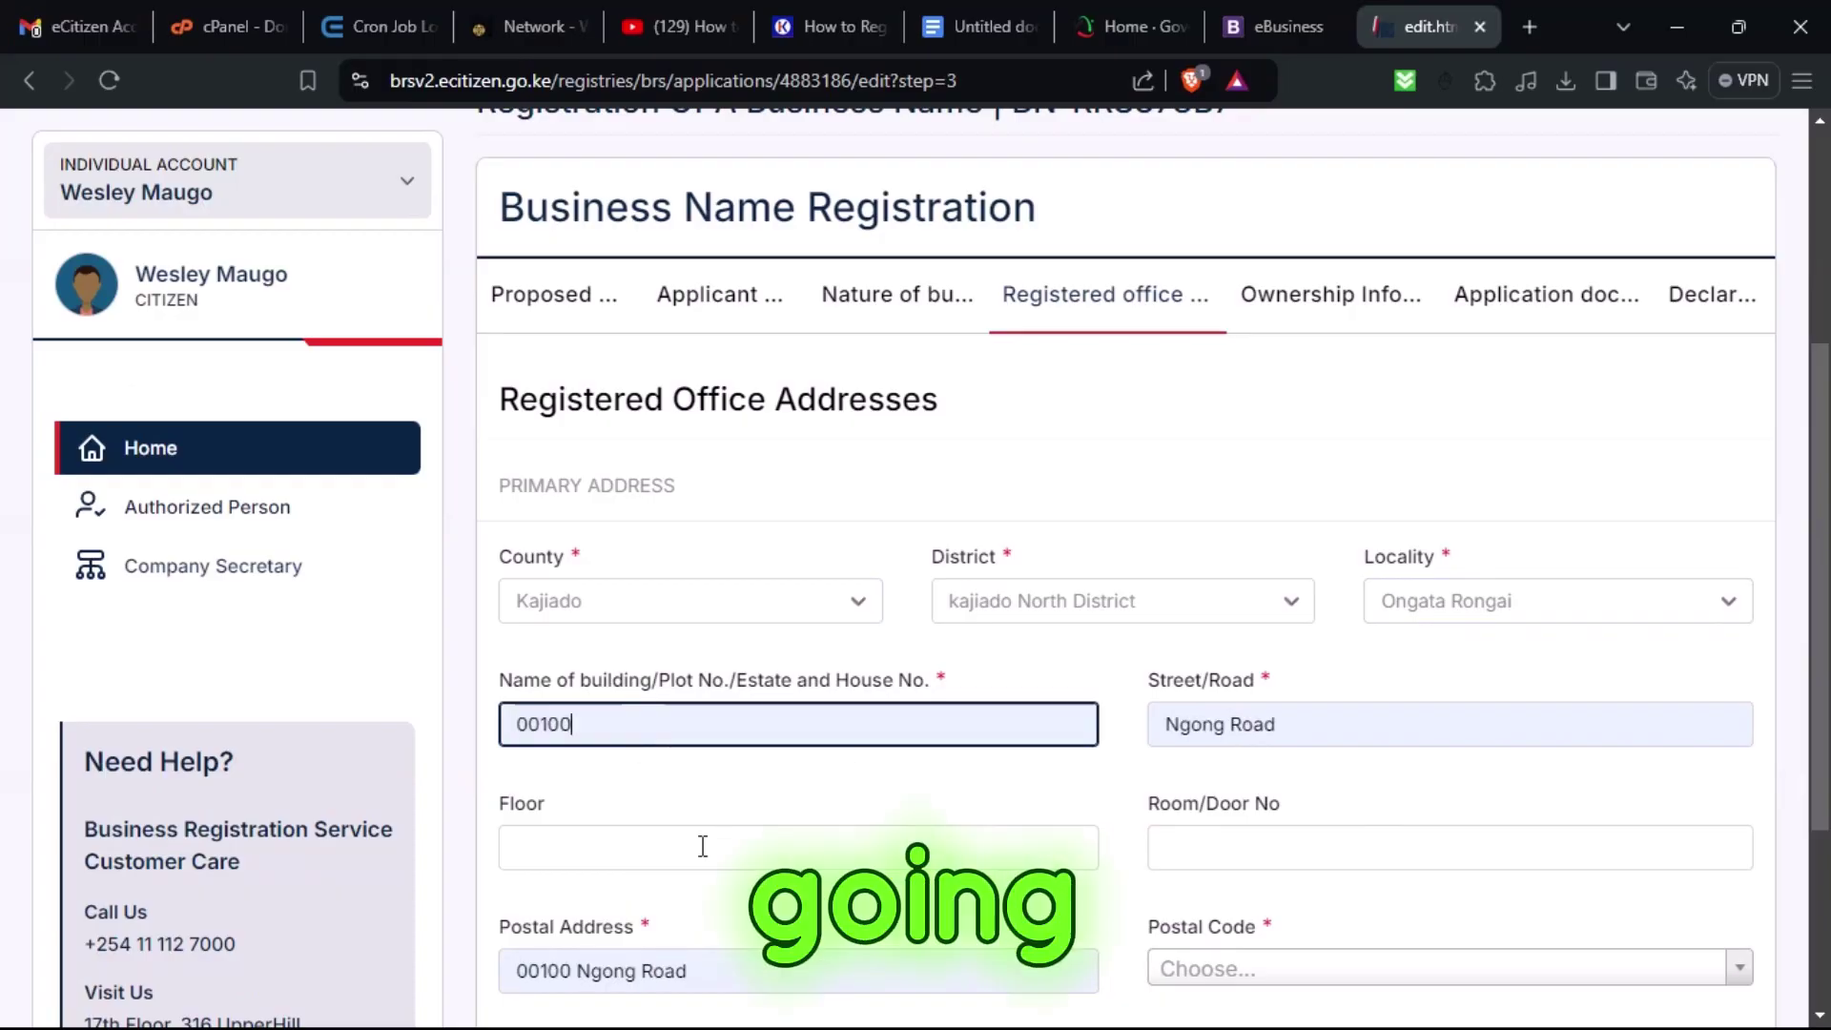
{"action": "left_click", "coordinate": [816, 847]}
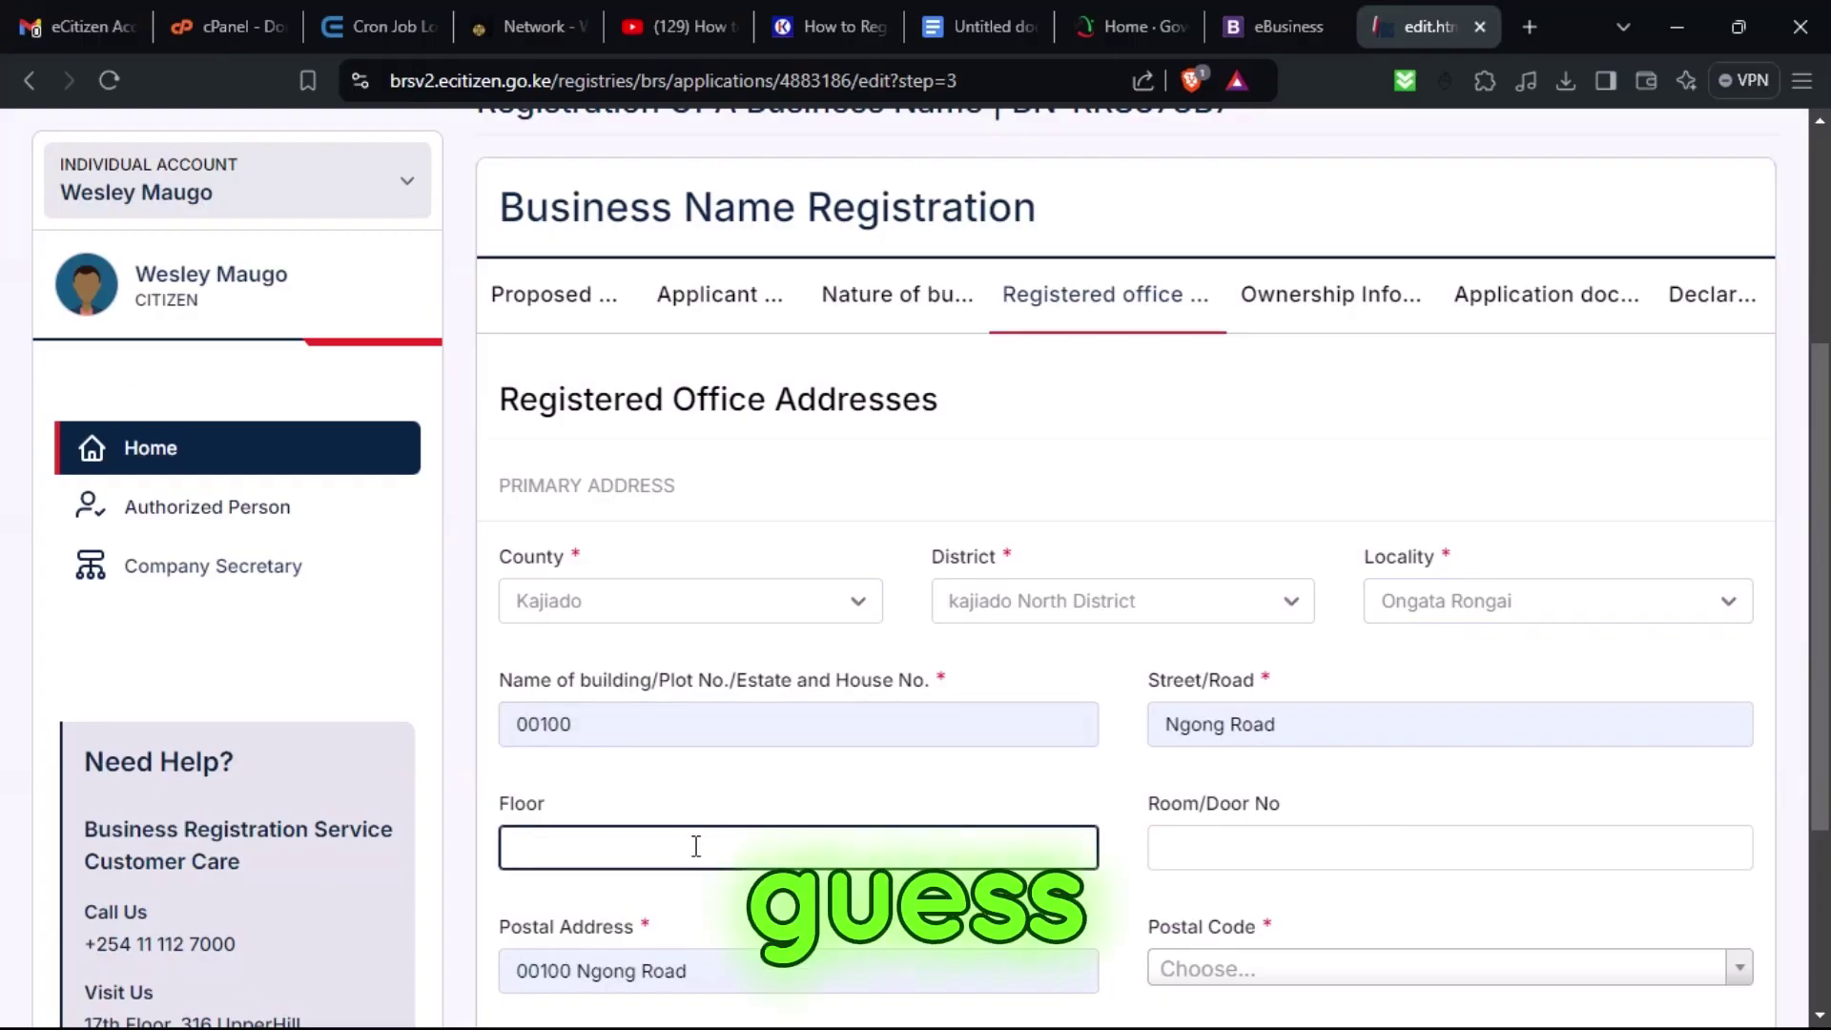
{"action": "left_click", "coordinate": [1231, 847]}
{"action": "type", "text": "74"}
{"action": "scroll", "coordinate": [1007, 792], "scroll_direction": "down", "scroll_amount": 1}
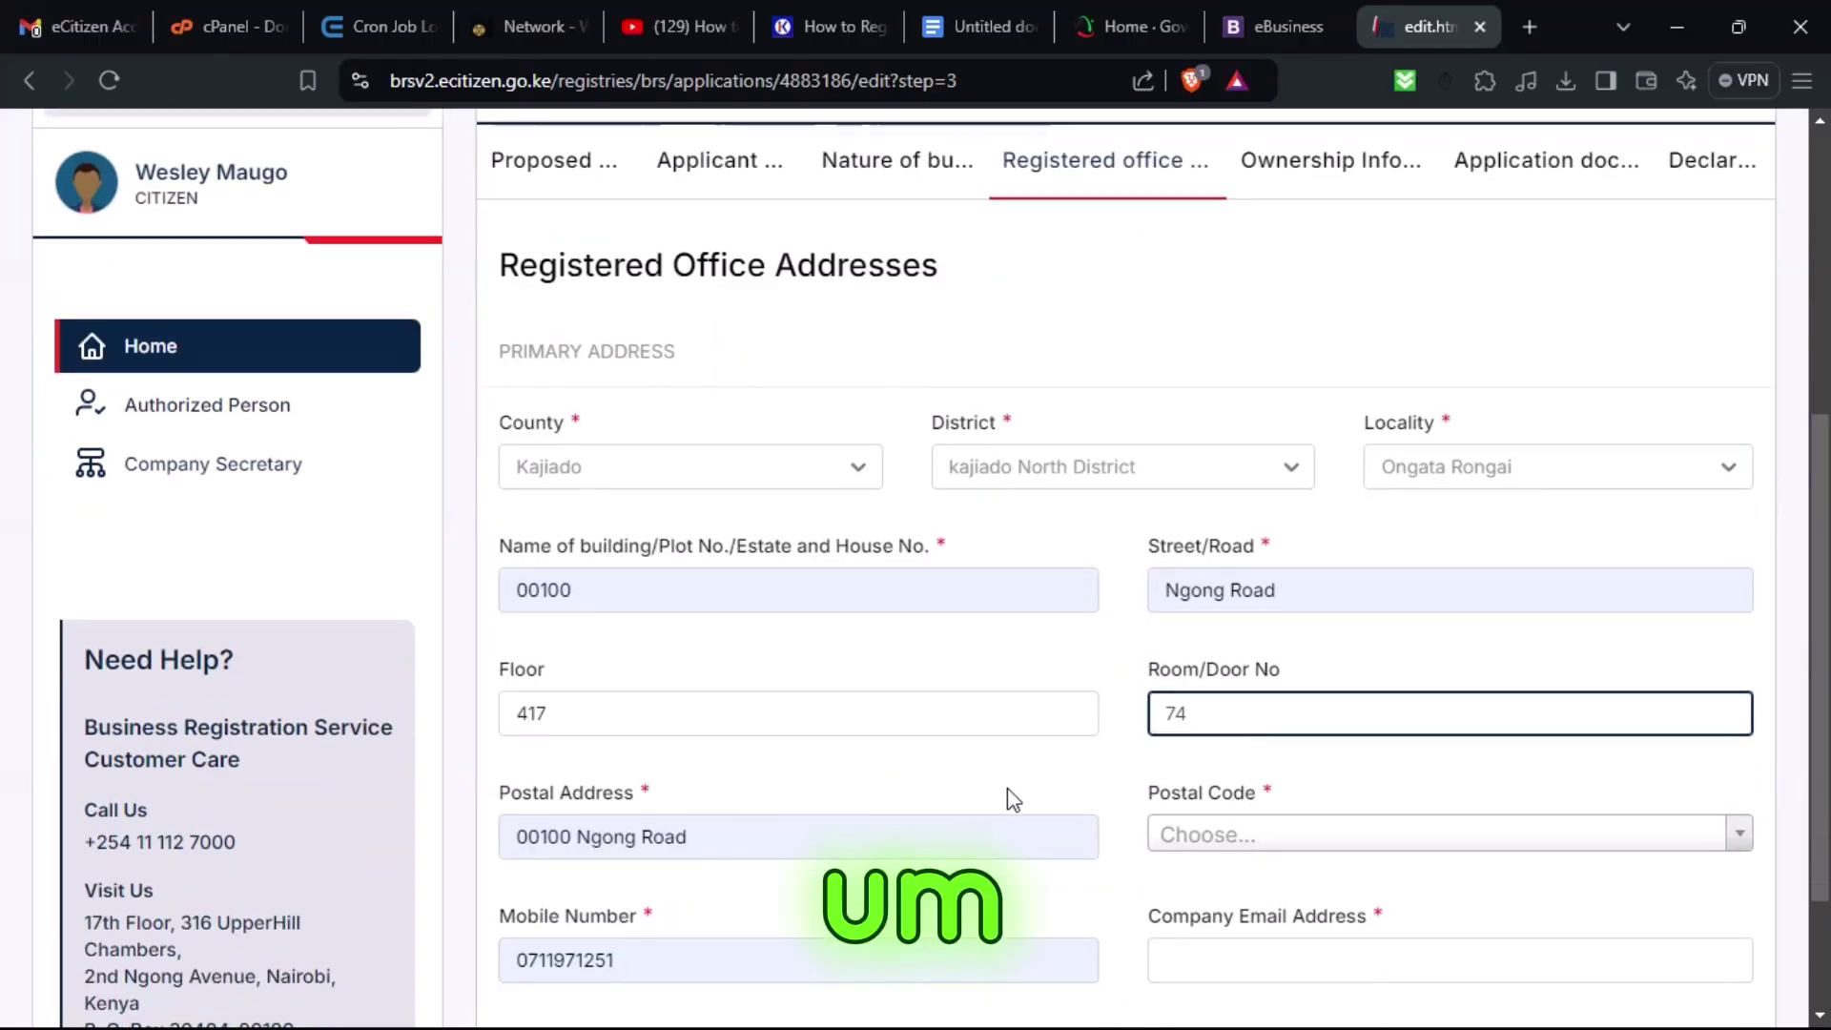
Choose postal code 00200 - CITY SQUARE and enter the company email address.
{"action": "left_click", "coordinate": [1256, 834]}
{"action": "left_click", "coordinate": [1249, 658]}
{"action": "scroll", "coordinate": [1056, 836], "scroll_direction": "down", "scroll_amount": 2}
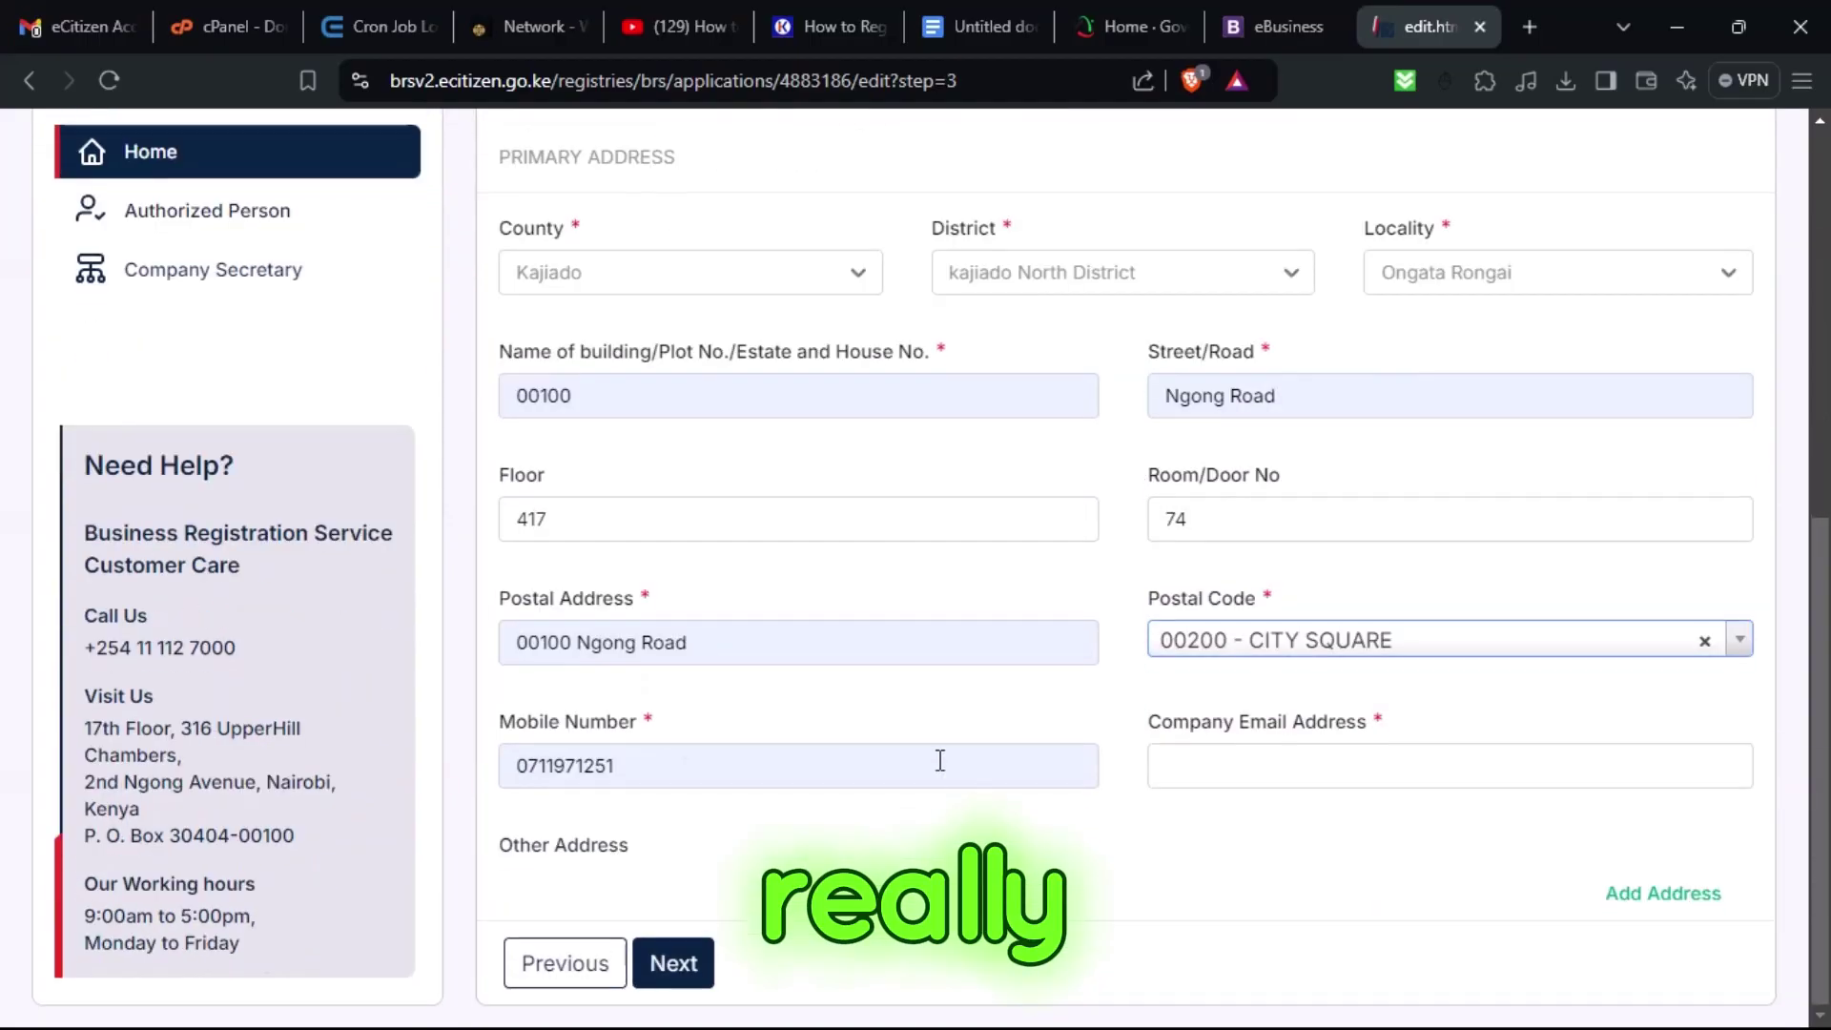
{"action": "left_click", "coordinate": [1299, 765]}
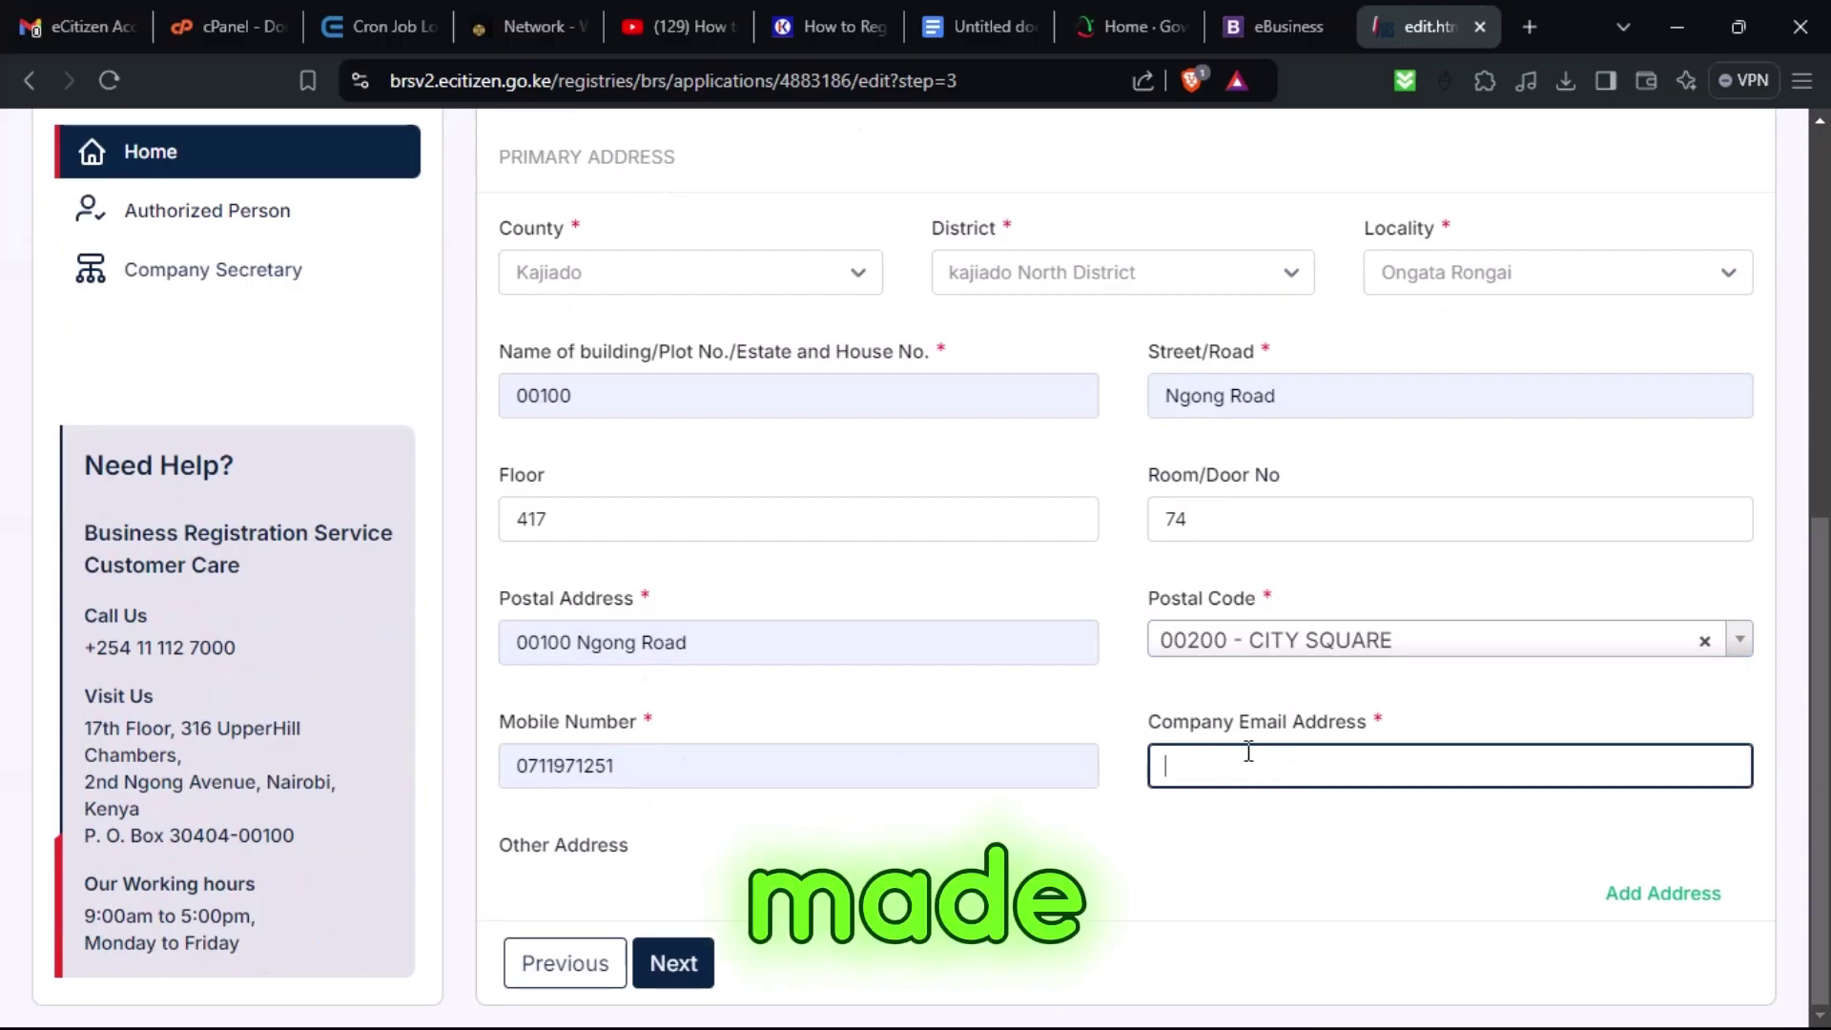
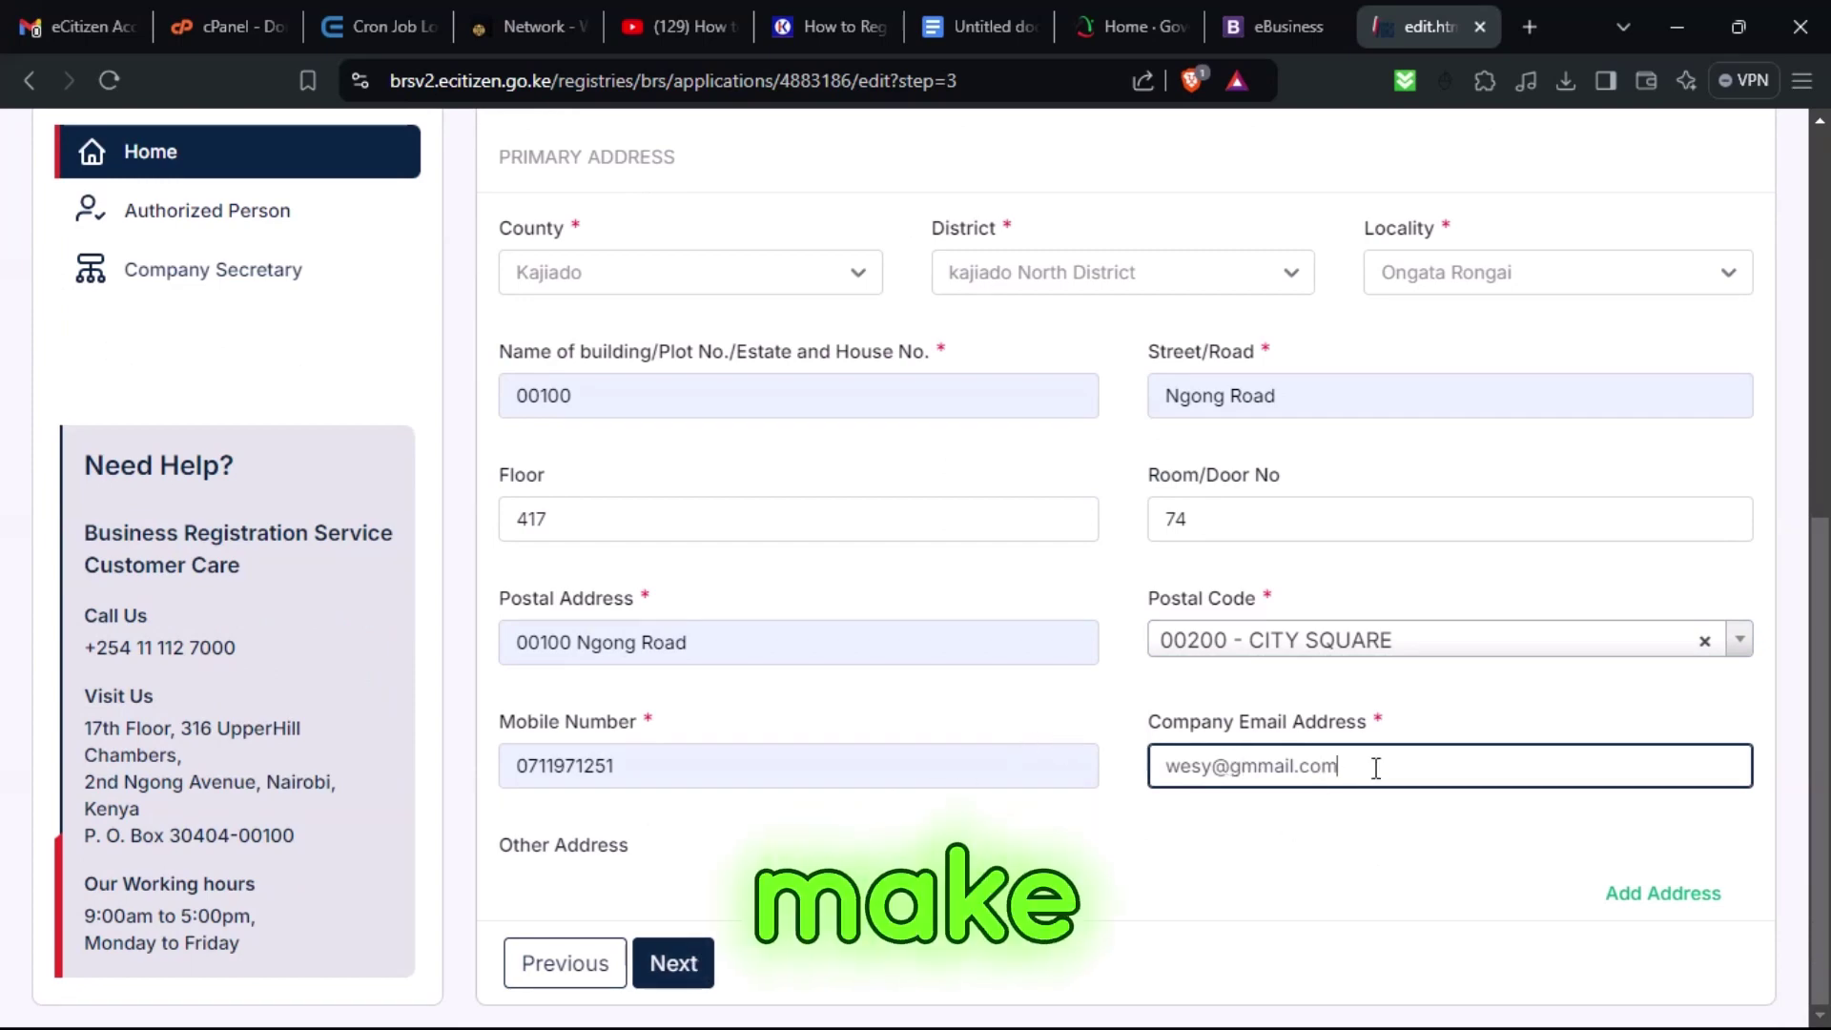
{"action": "scroll", "coordinate": [1096, 732], "scroll_direction": "up", "scroll_amount": 3}
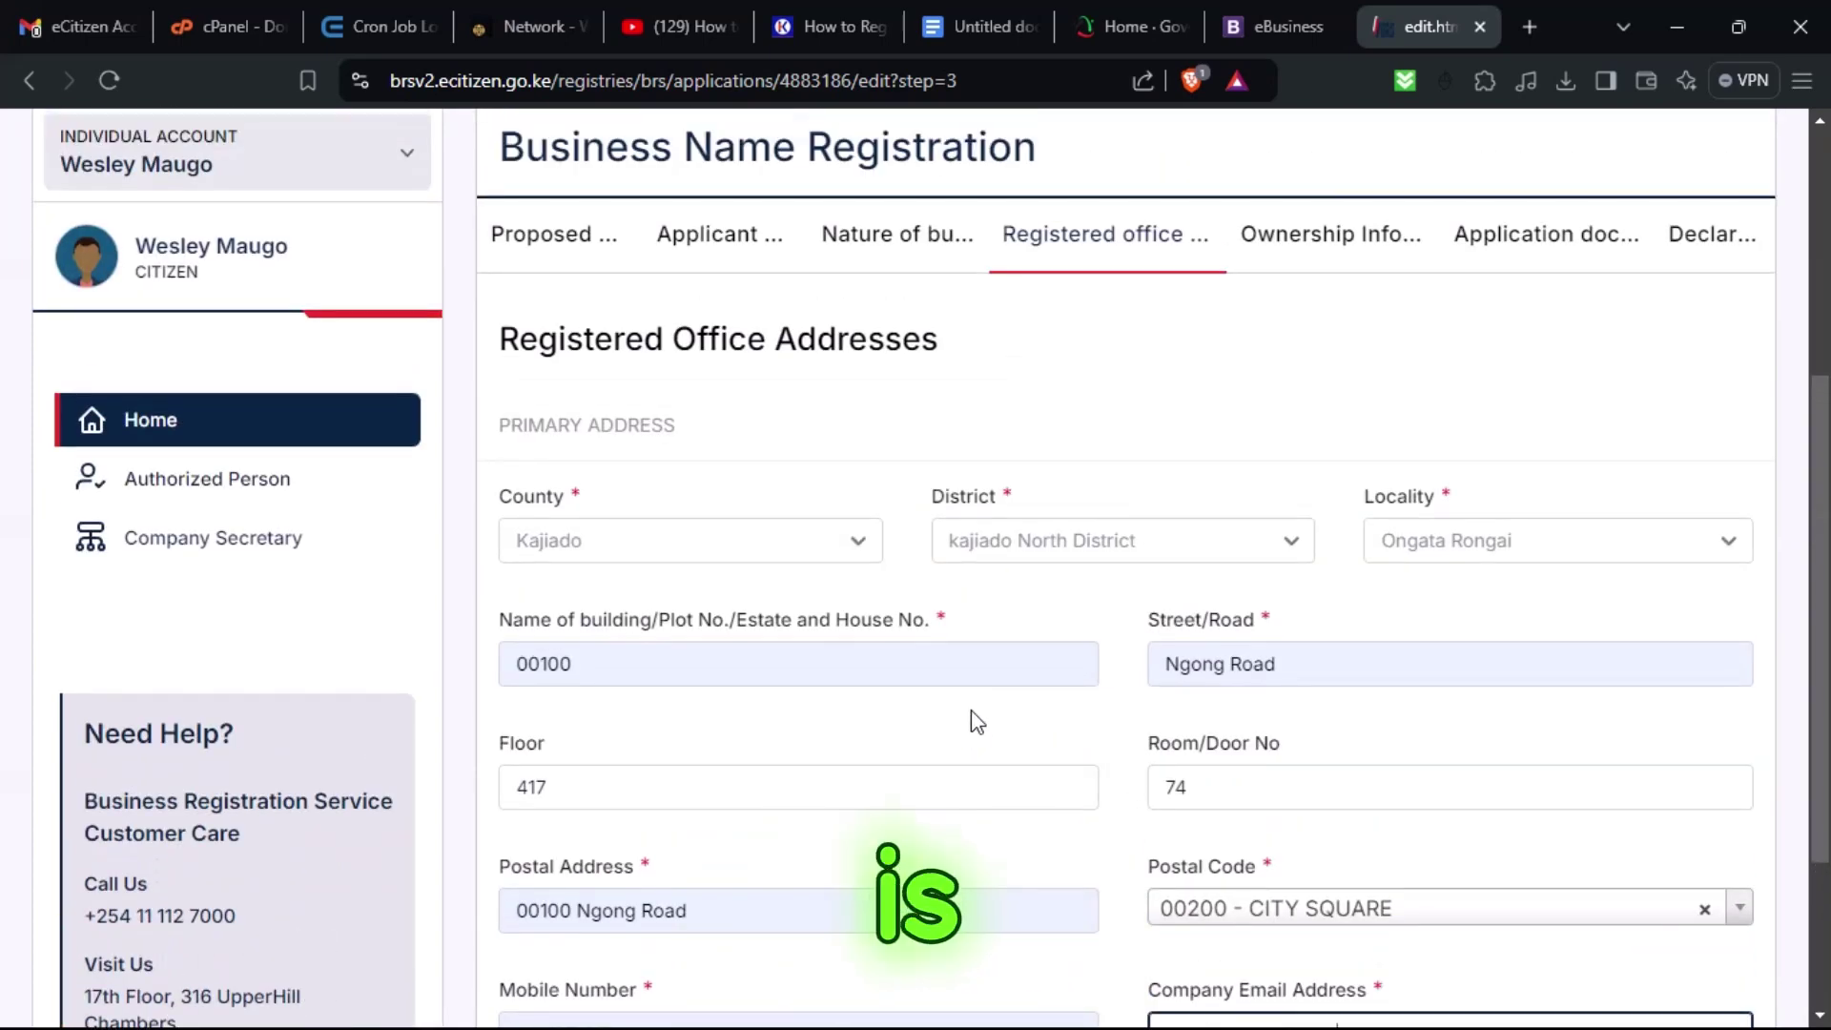
{"action": "scroll", "coordinate": [973, 719], "scroll_direction": "down", "scroll_amount": 3}
Strip the street name from the postal address, give the mobile number a +2 country-code prefix, and continue.
{"action": "left_click", "coordinate": [694, 958]}
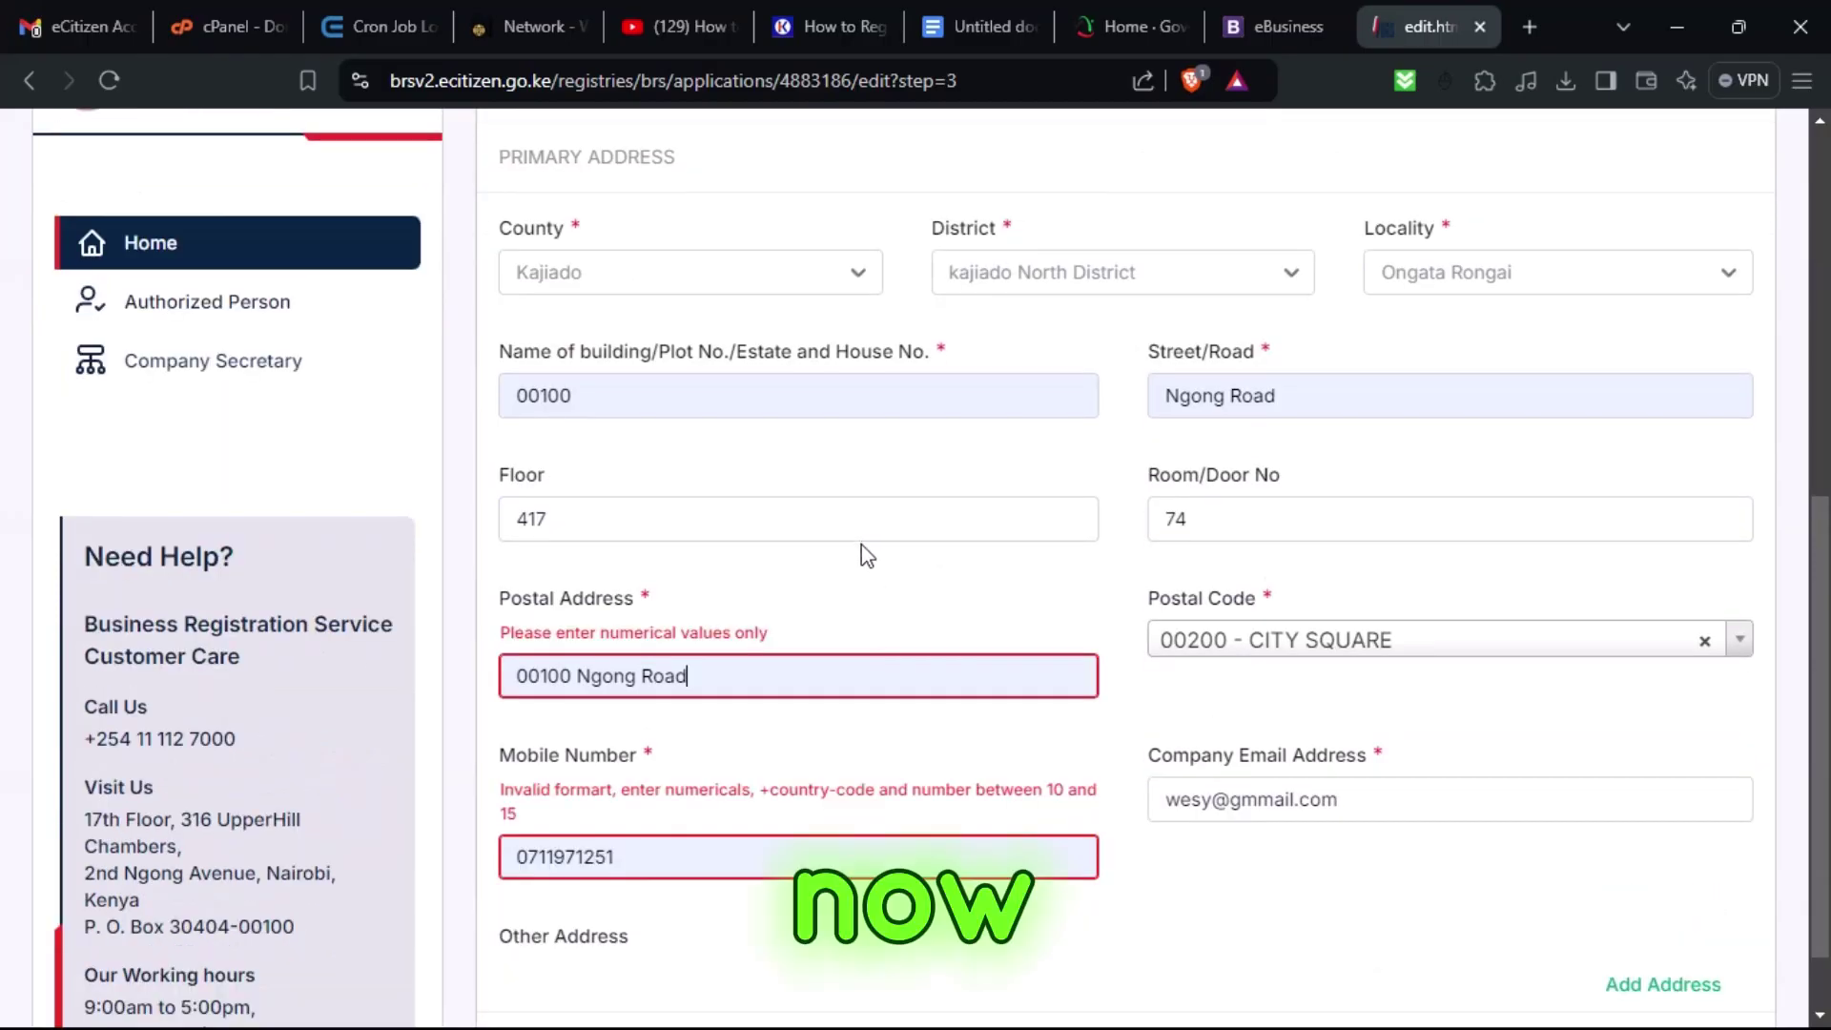
{"action": "left_click_drag", "start_coordinate": [592, 680], "coordinate": [932, 654]}
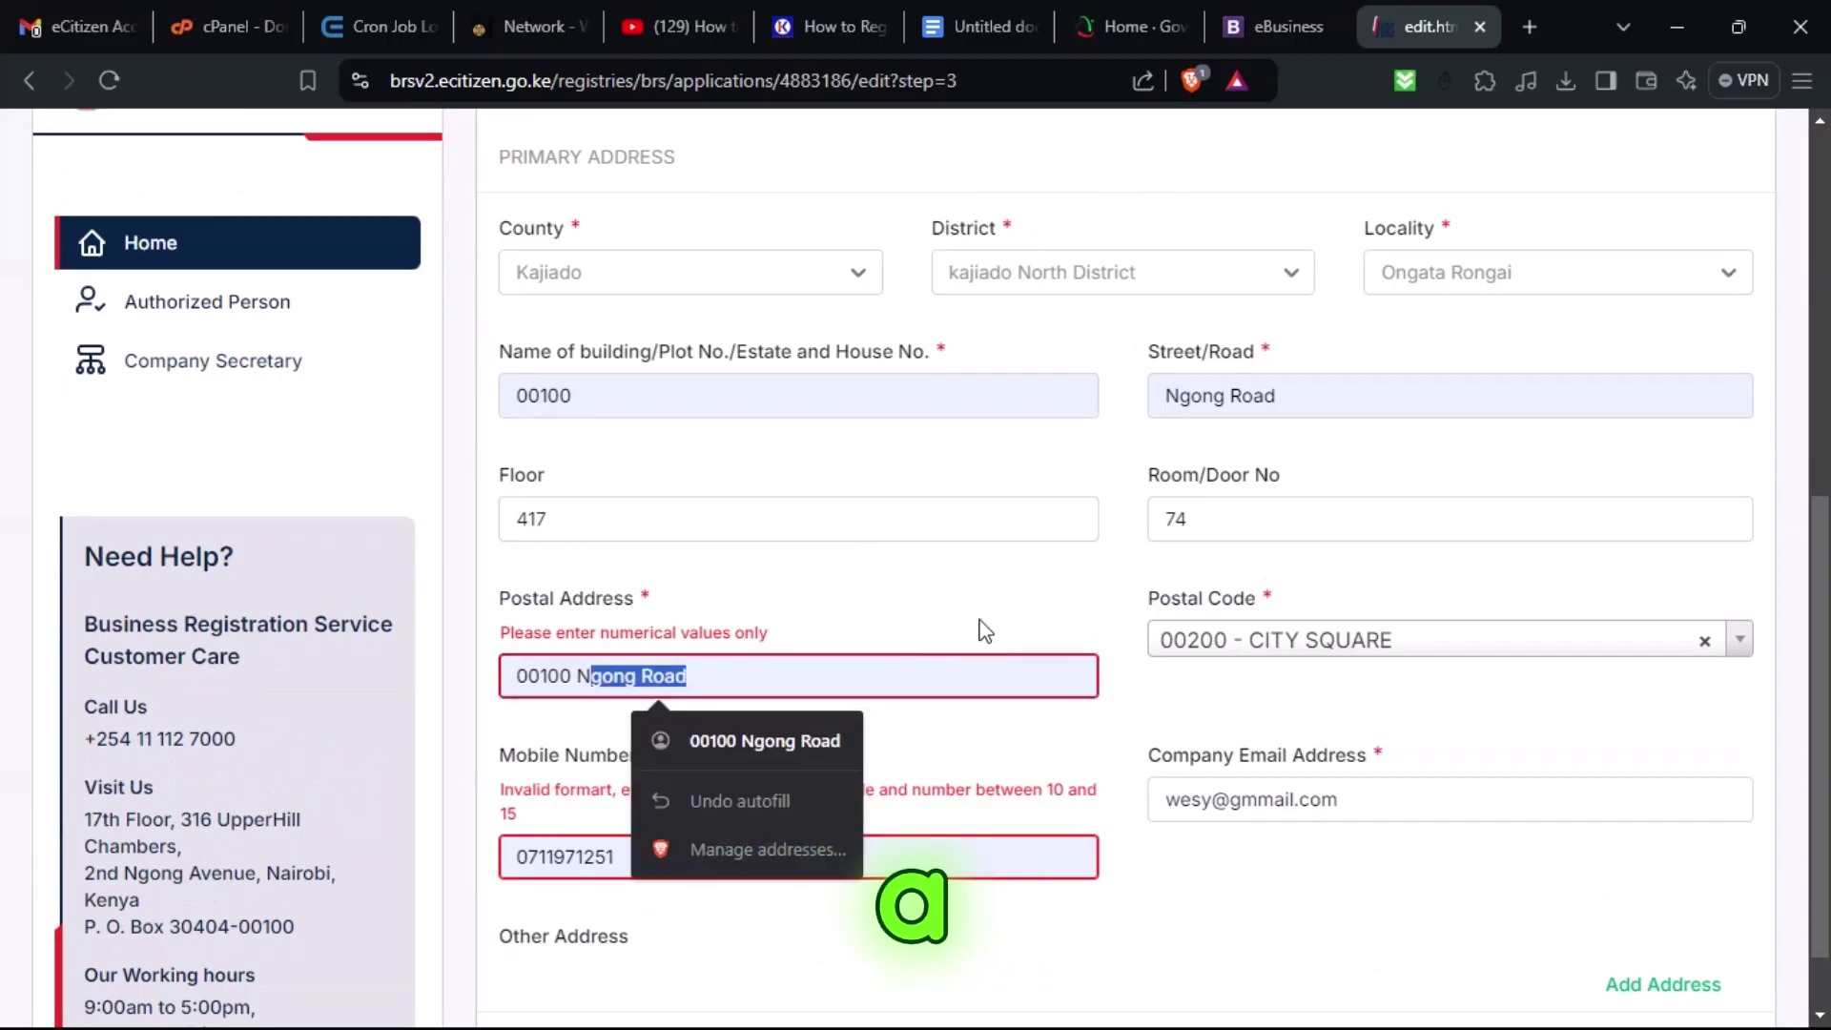
{"action": "key", "text": "BackSpace"}
{"action": "key", "text": "BackSpace"}
{"action": "key", "text": "BackSpace"}
{"action": "scroll", "coordinate": [601, 992], "scroll_direction": "down", "scroll_amount": 1}
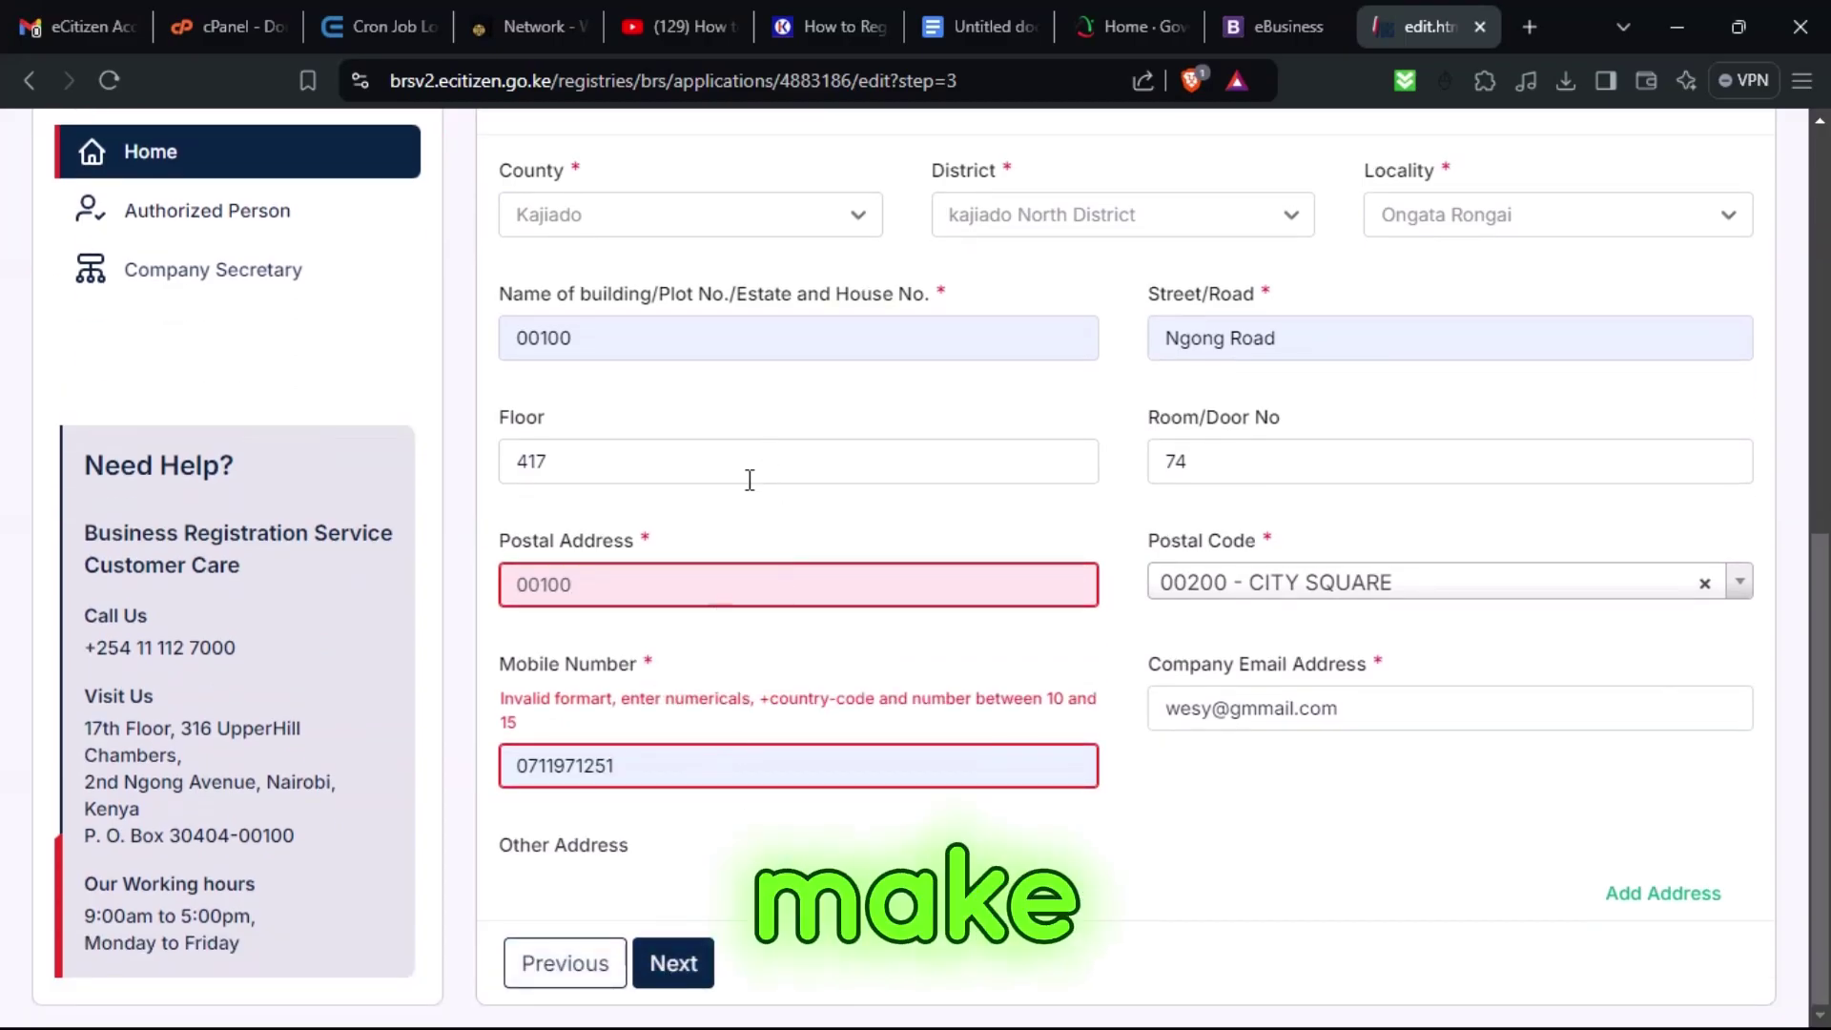
{"action": "left_click", "coordinate": [533, 767]}
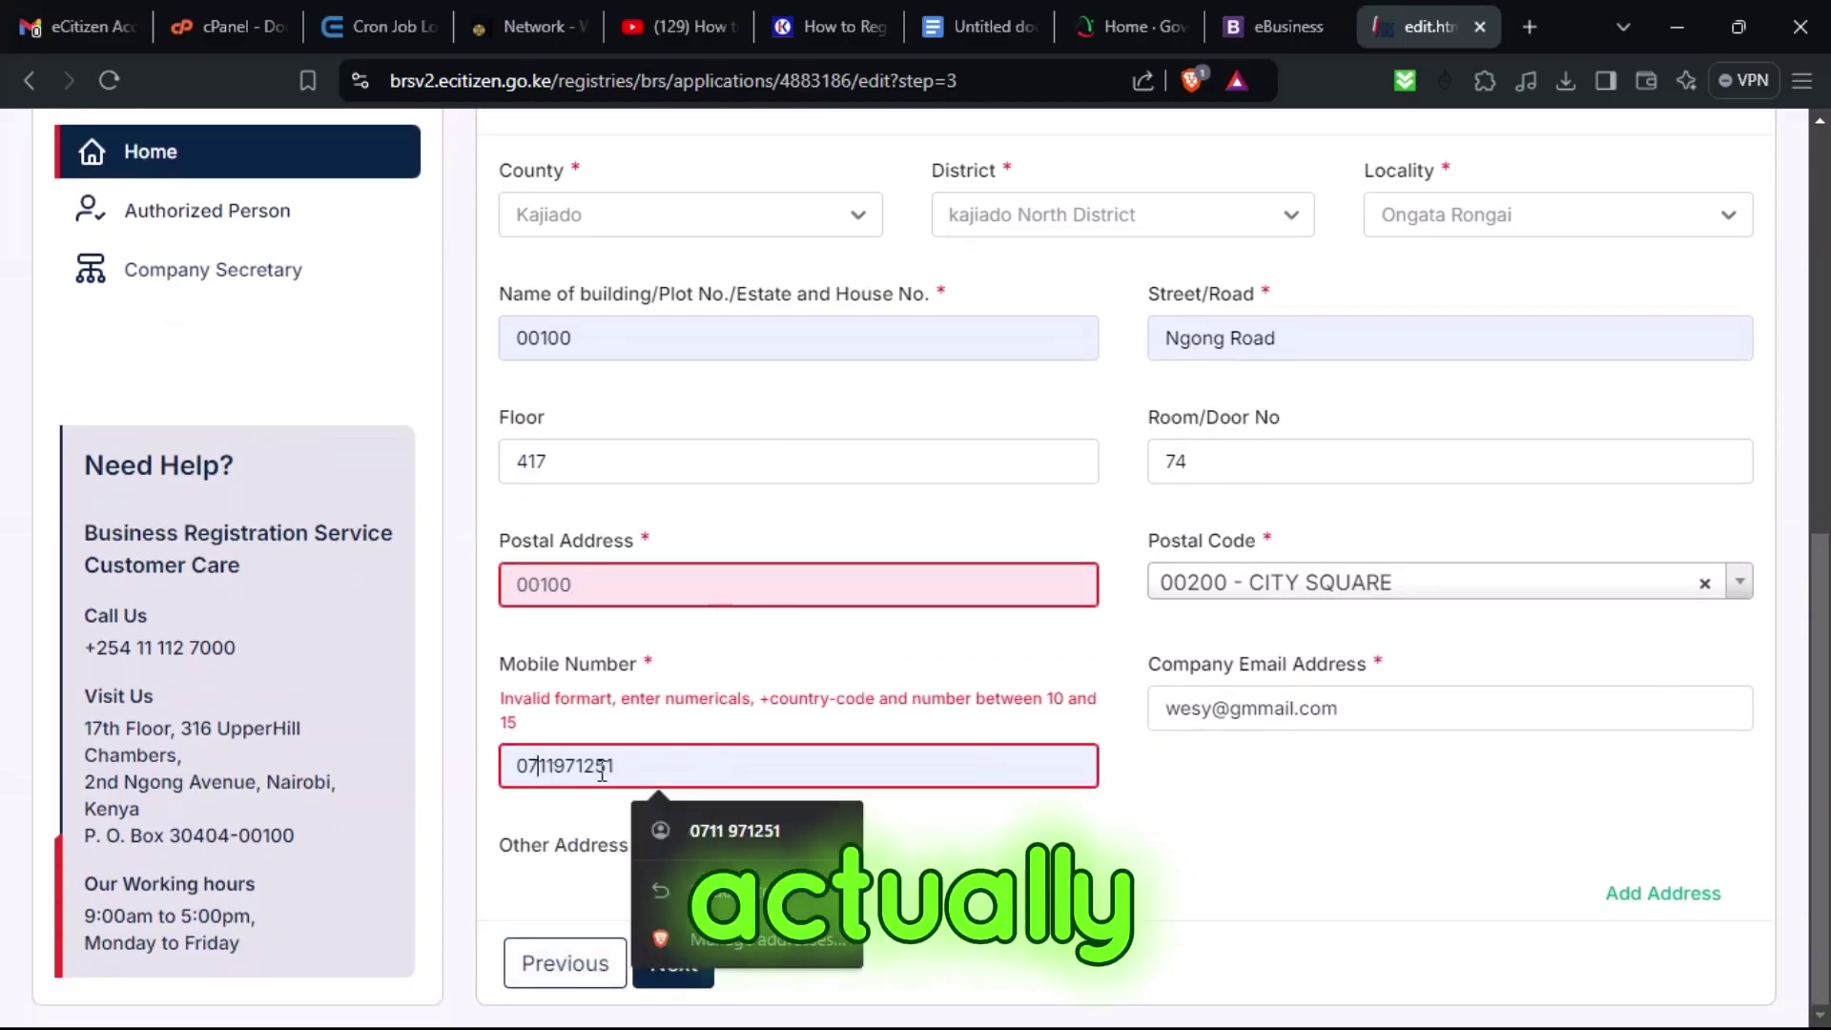
{"action": "key", "text": "BackSpace"}
{"action": "type", "text": "+254"}
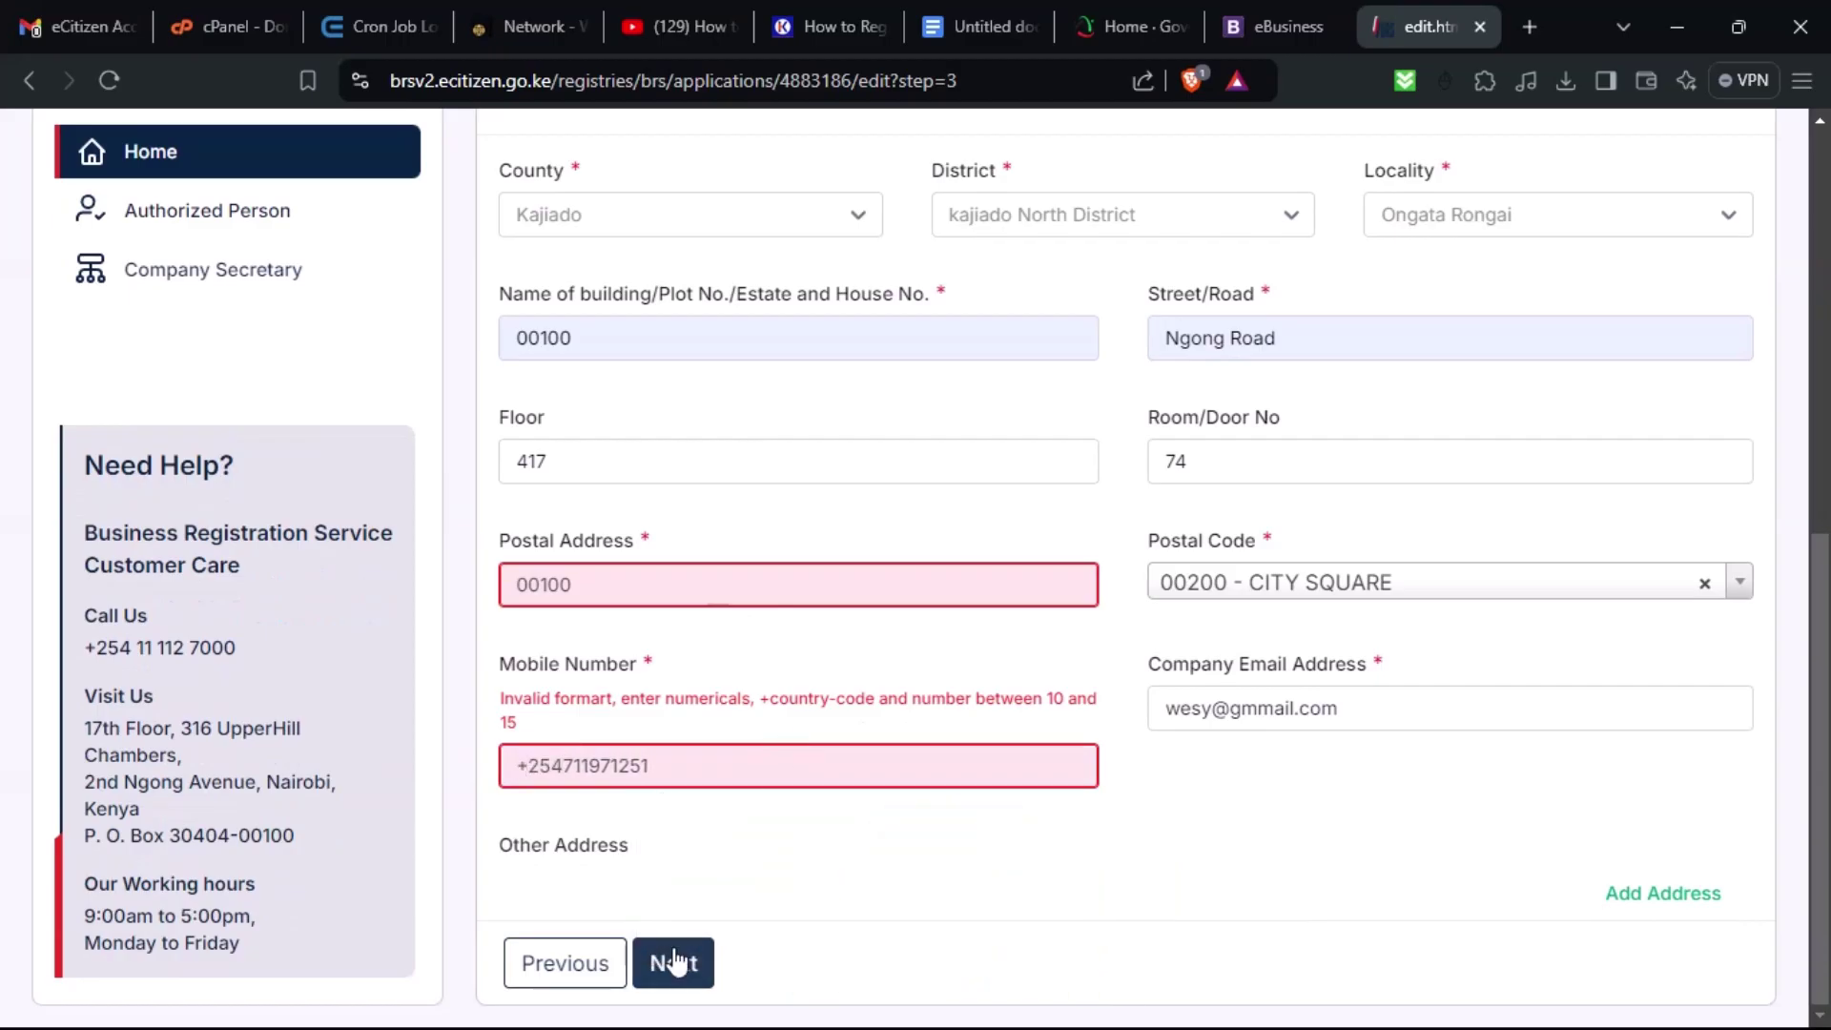
{"action": "left_click", "coordinate": [673, 962]}
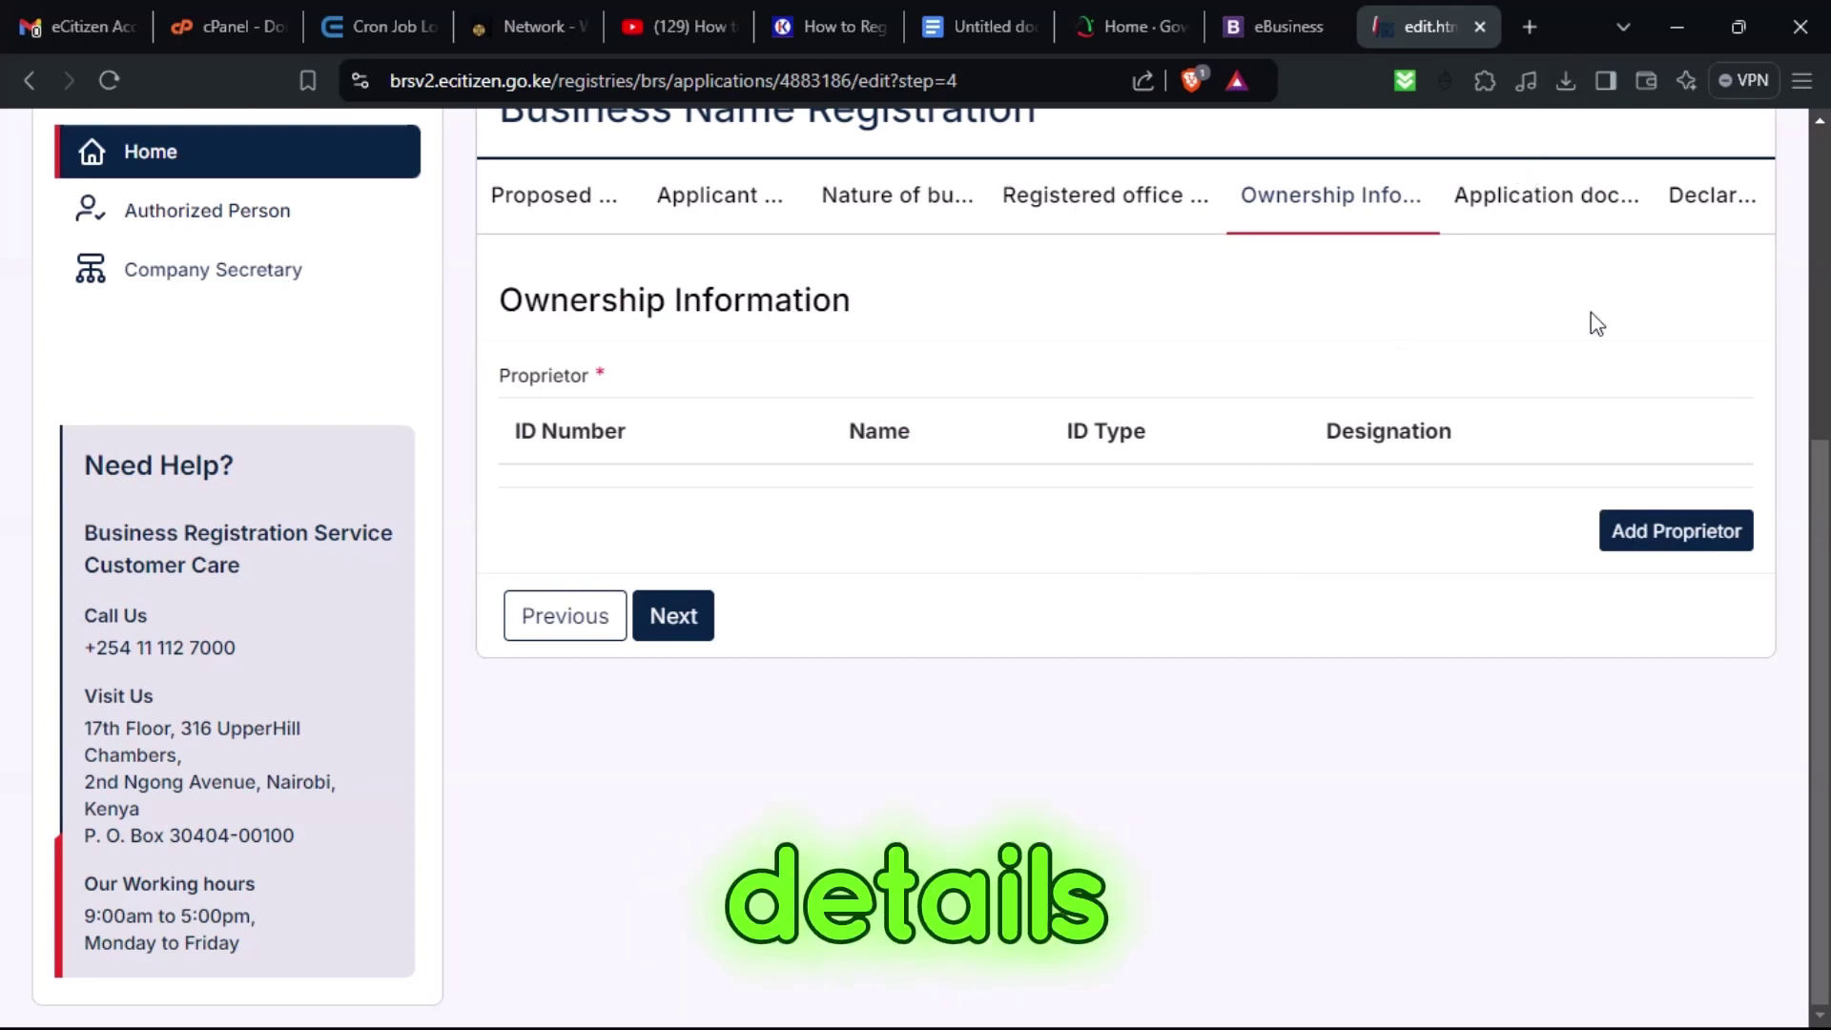
Add a proprietor with ID type Kenyan Citizen and start entering the national ID number.
{"action": "left_click", "coordinate": [1676, 541]}
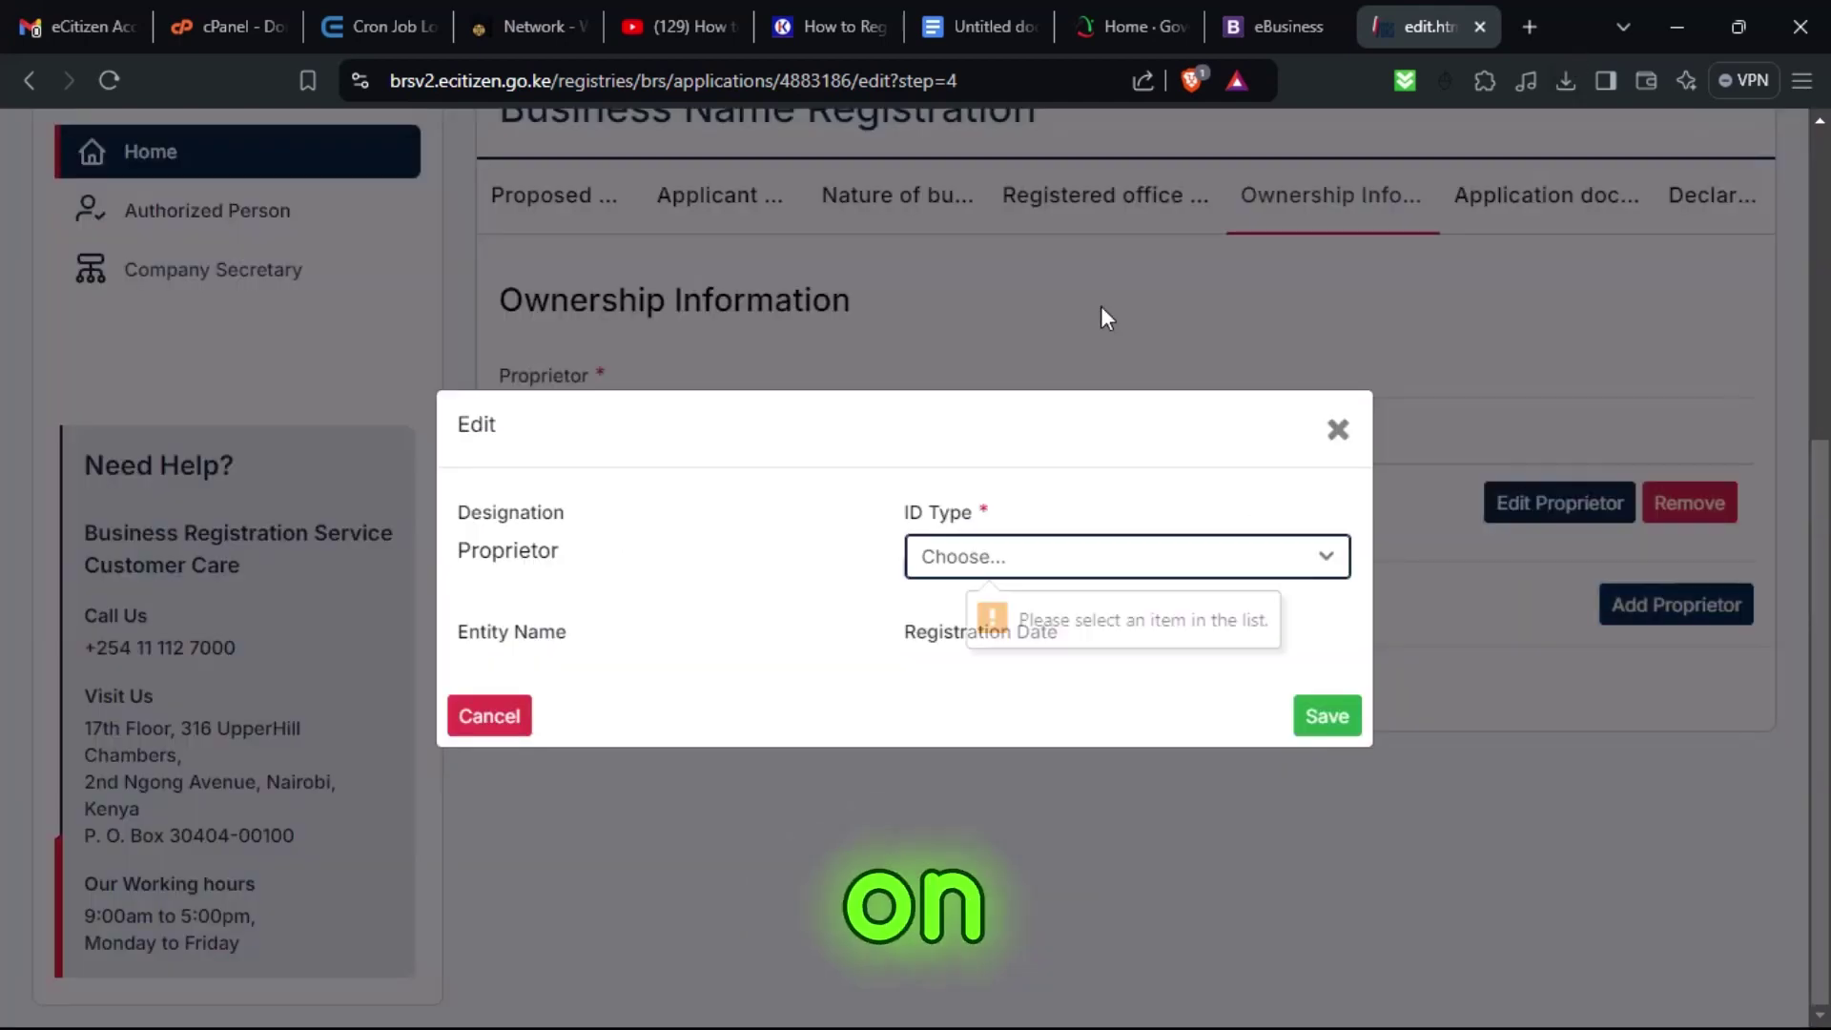
{"action": "left_click", "coordinate": [980, 554]}
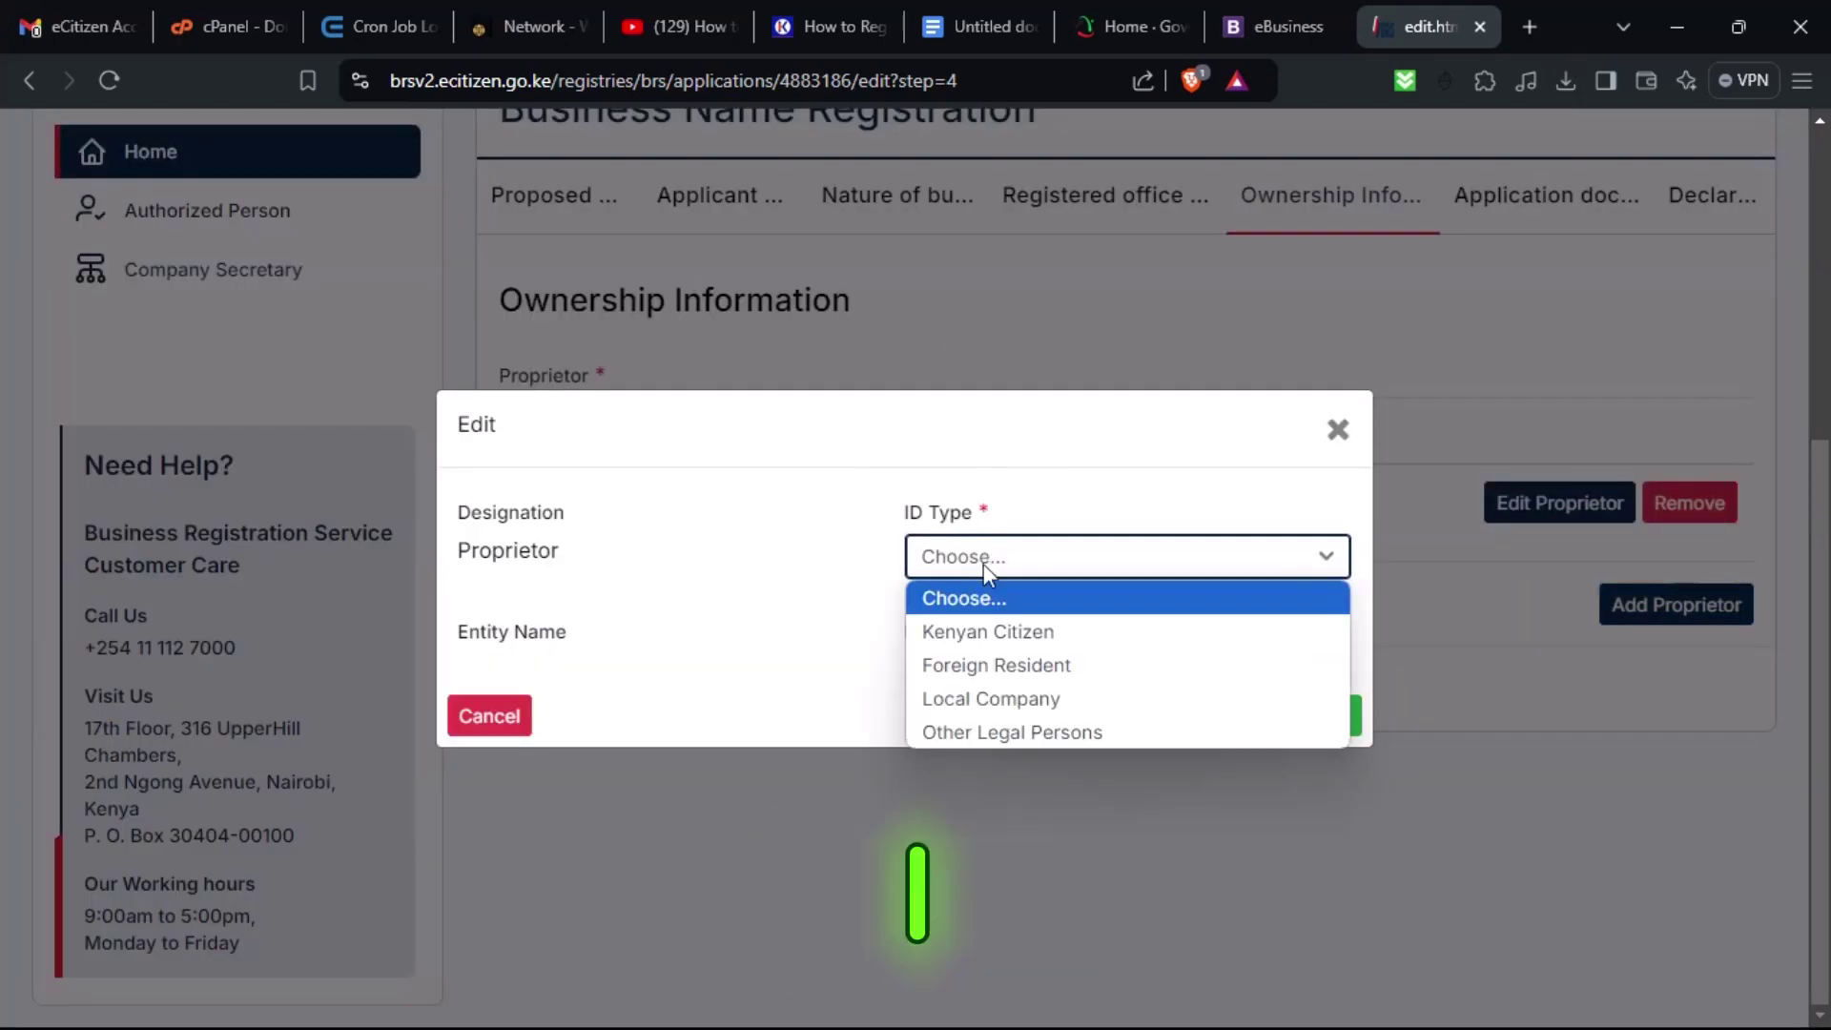
{"action": "left_click", "coordinate": [1030, 639]}
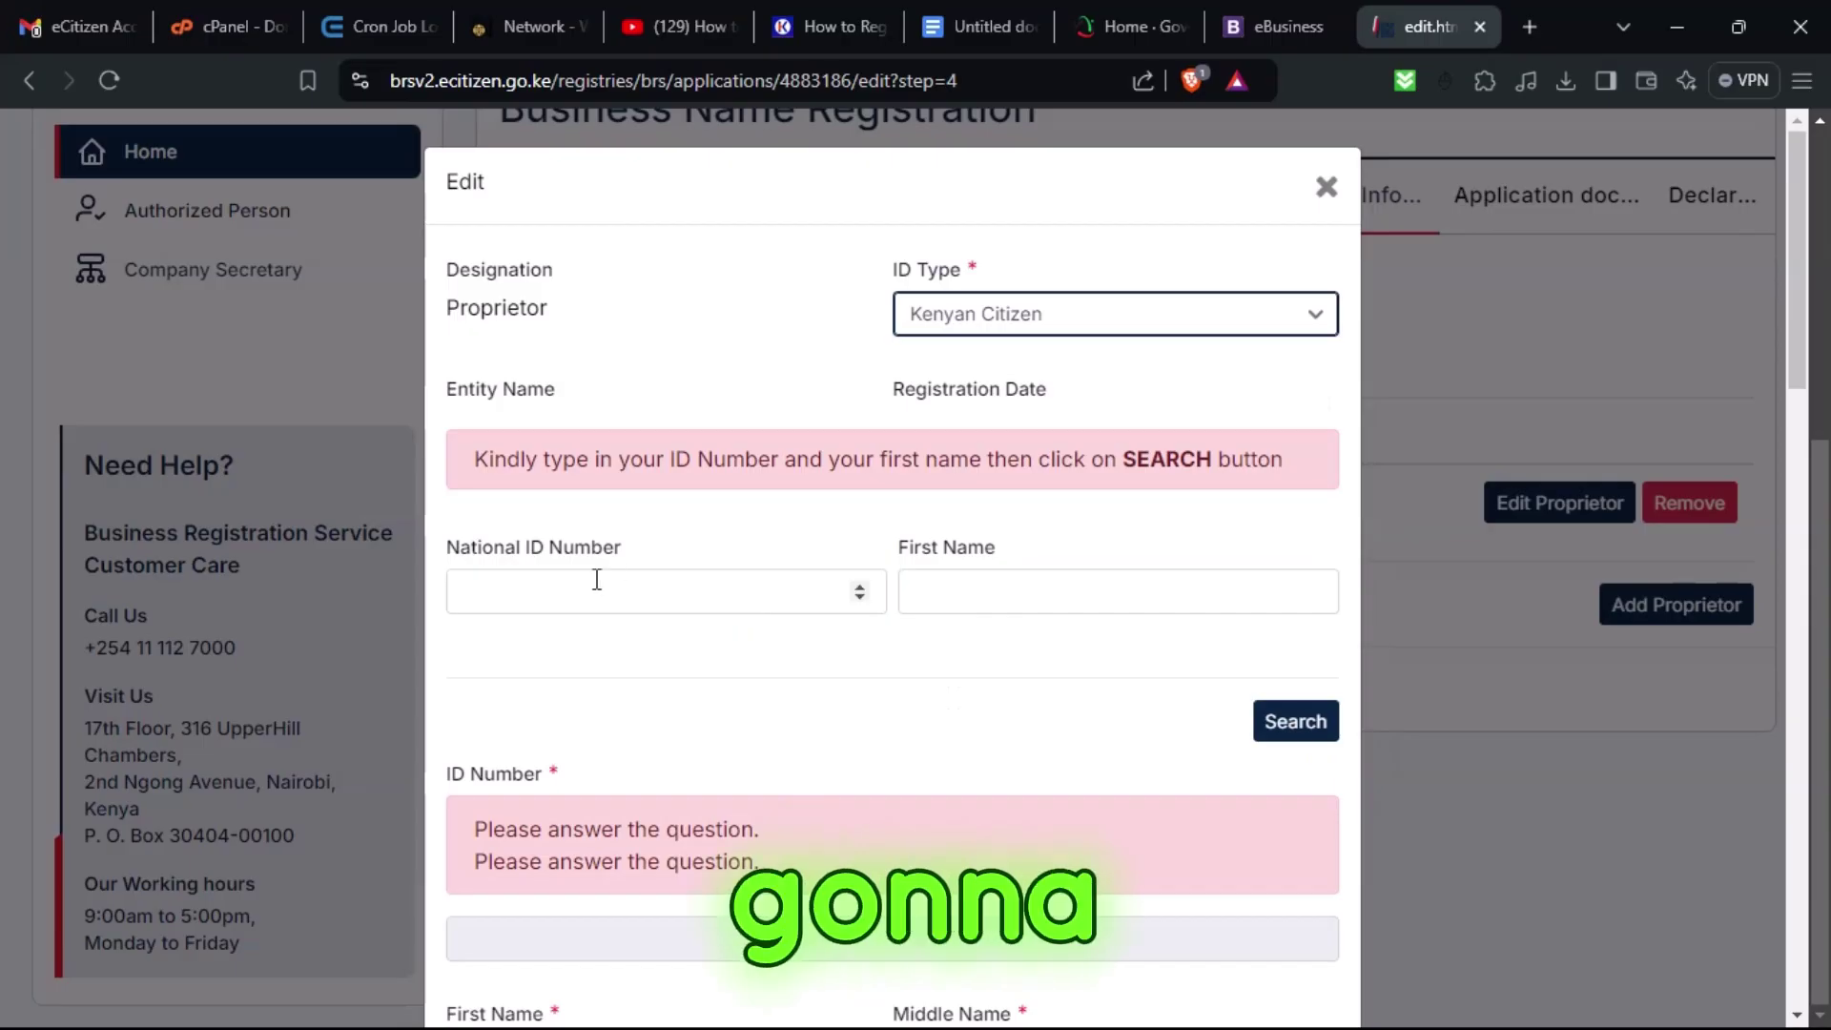
{"action": "left_click", "coordinate": [597, 578]}
{"action": "left_click_drag", "start_coordinate": [1549, 31], "coordinate": [0, 405]}
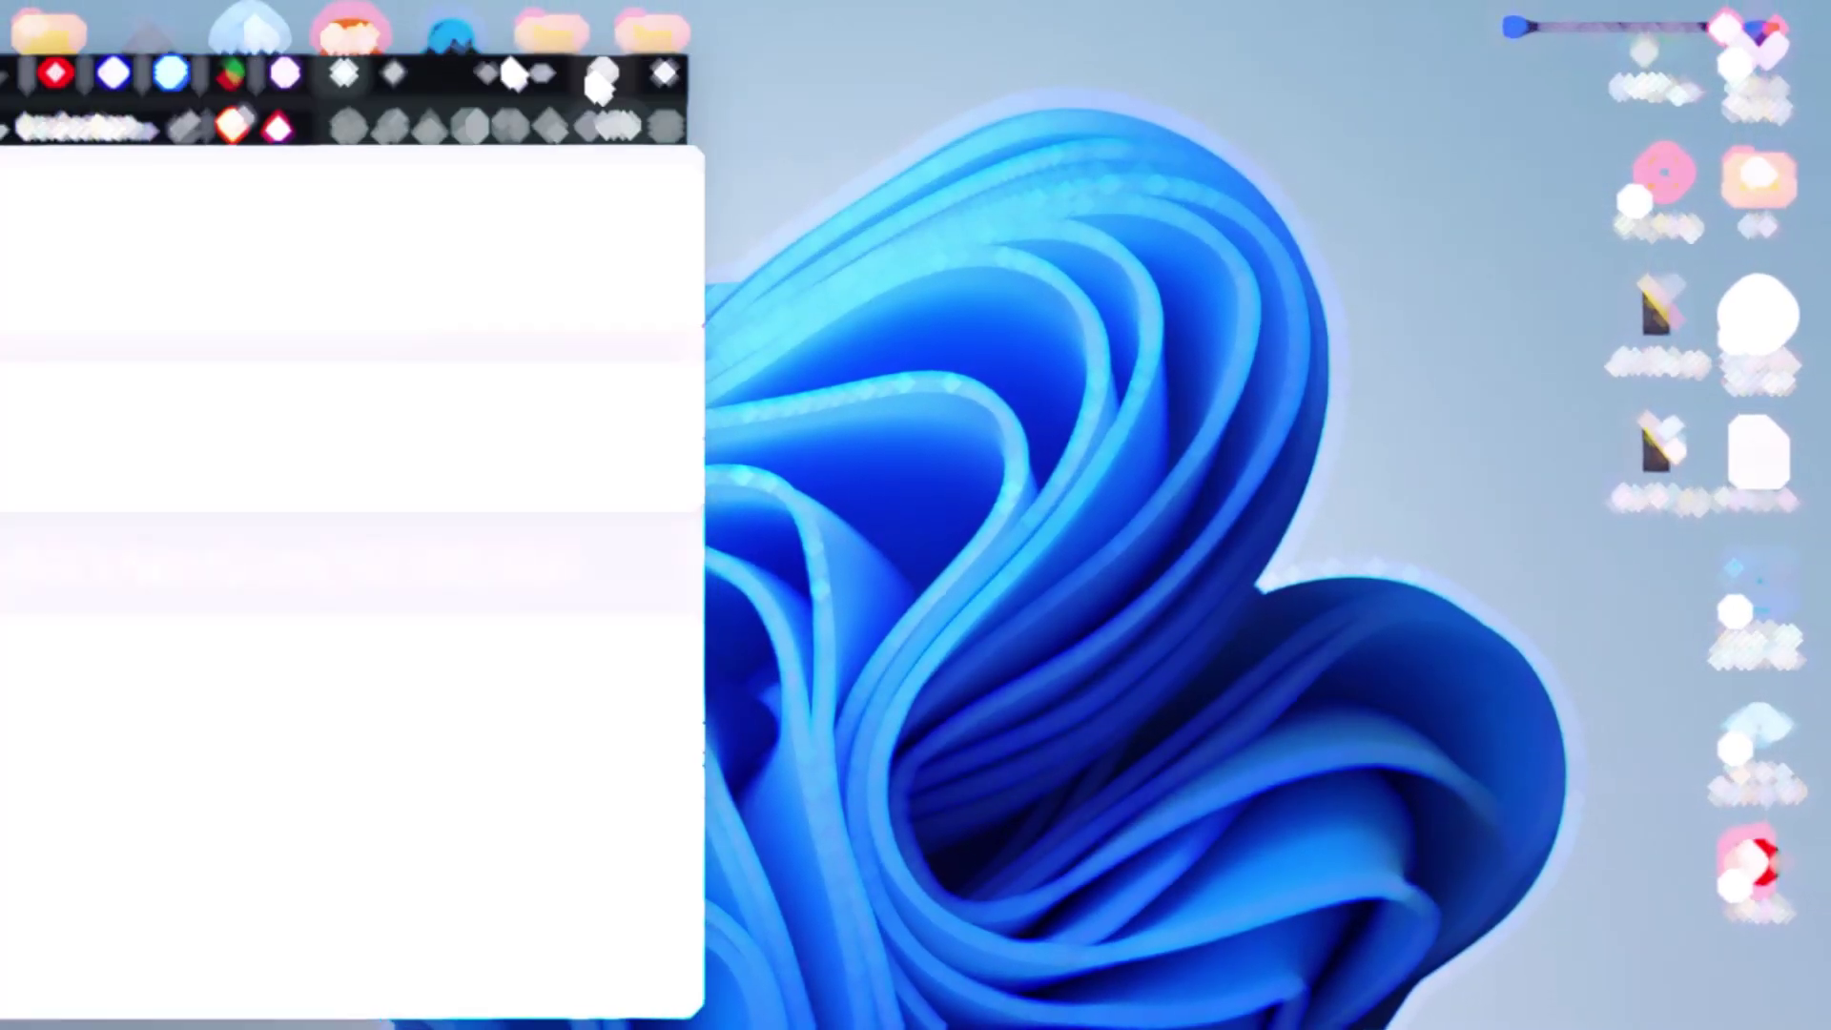
{"action": "left_click_drag", "start_coordinate": [581, 70], "coordinate": [1456, 151]}
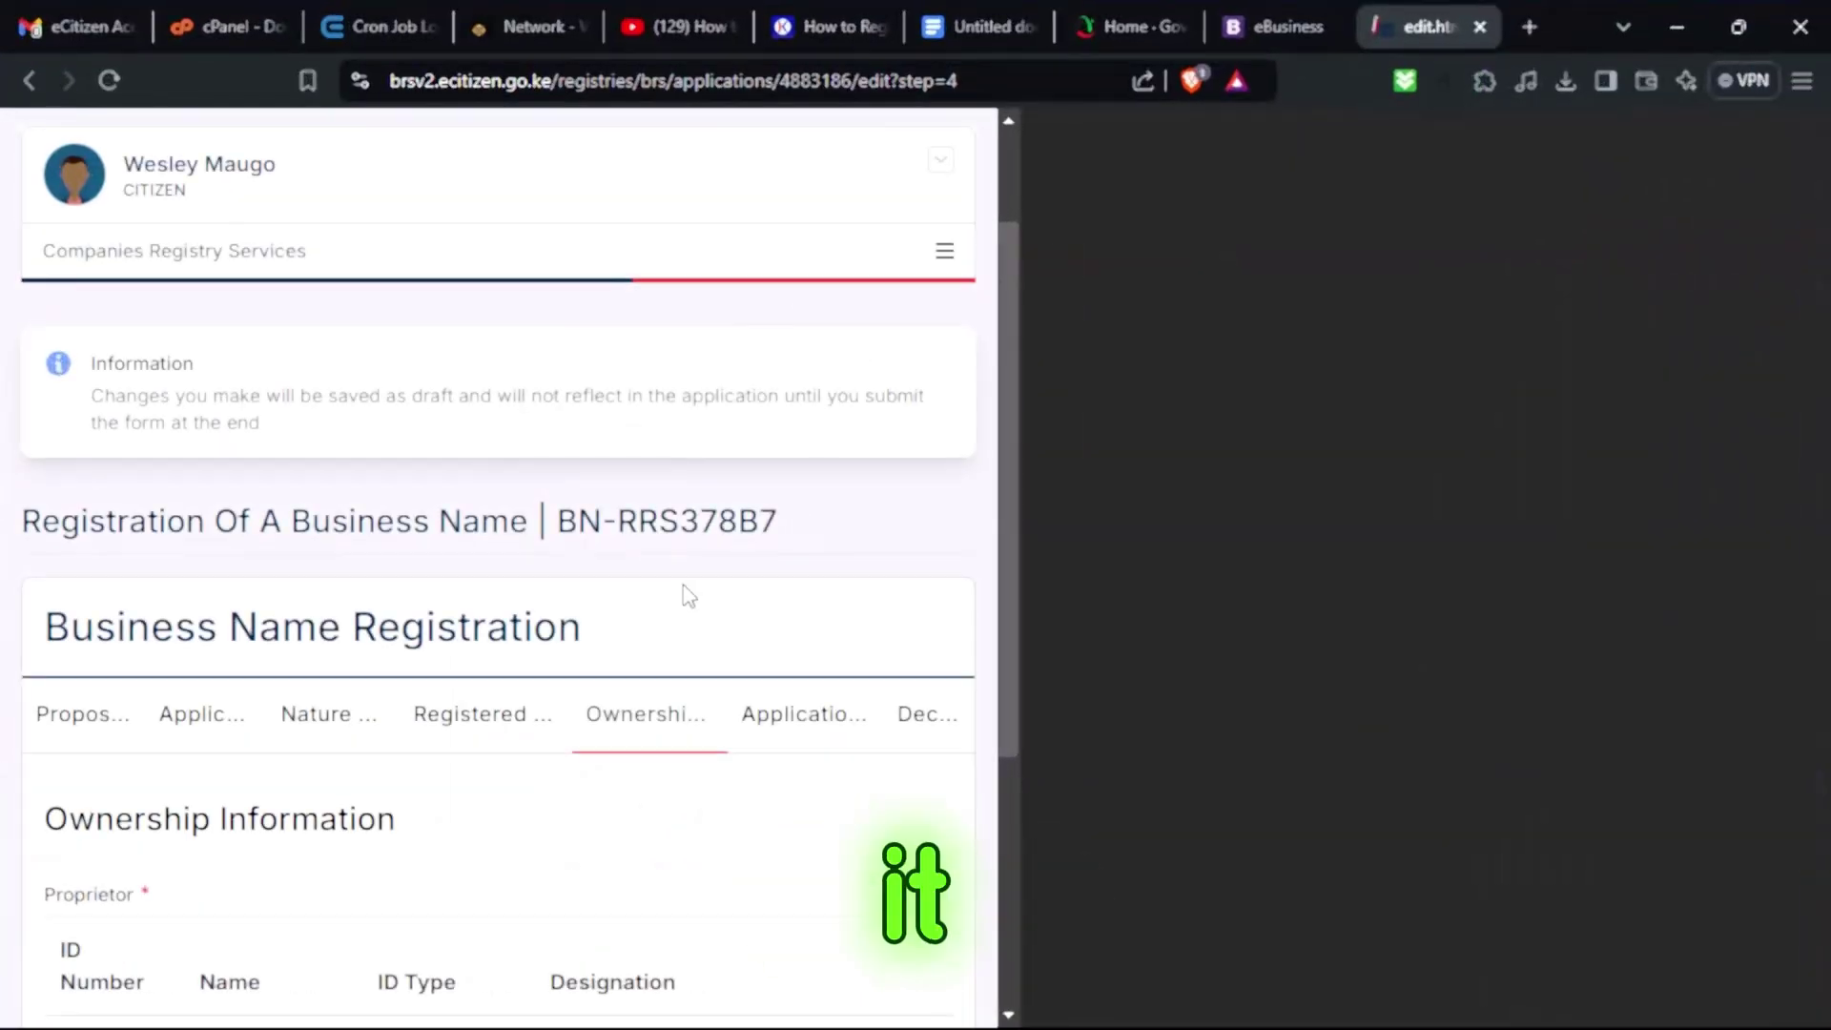
{"action": "scroll", "coordinate": [683, 592], "scroll_direction": "down", "scroll_amount": 5}
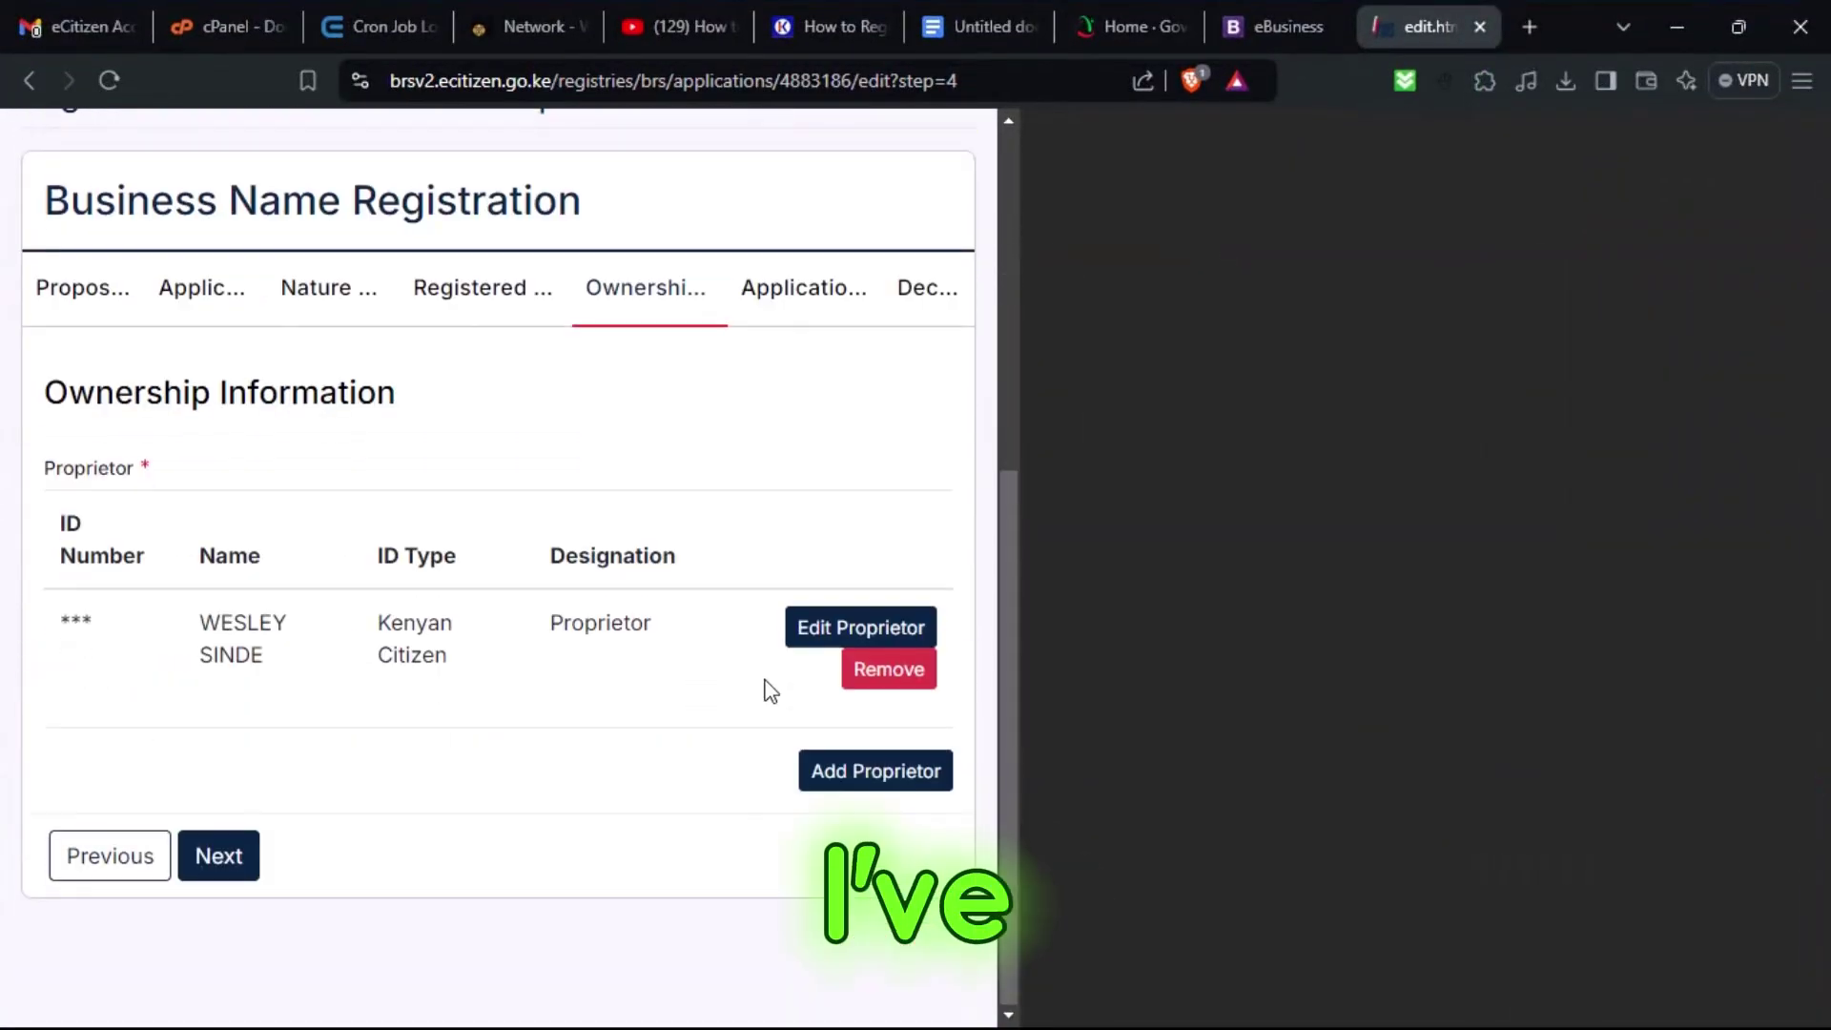
Inspect the masked proprietor ID number in DevTools, close DevTools, and advance to Application Documents.
{"action": "scroll", "coordinate": [764, 687], "scroll_direction": "up", "scroll_amount": 2}
{"action": "scroll", "coordinate": [1022, 511], "scroll_direction": "down", "scroll_amount": 2}
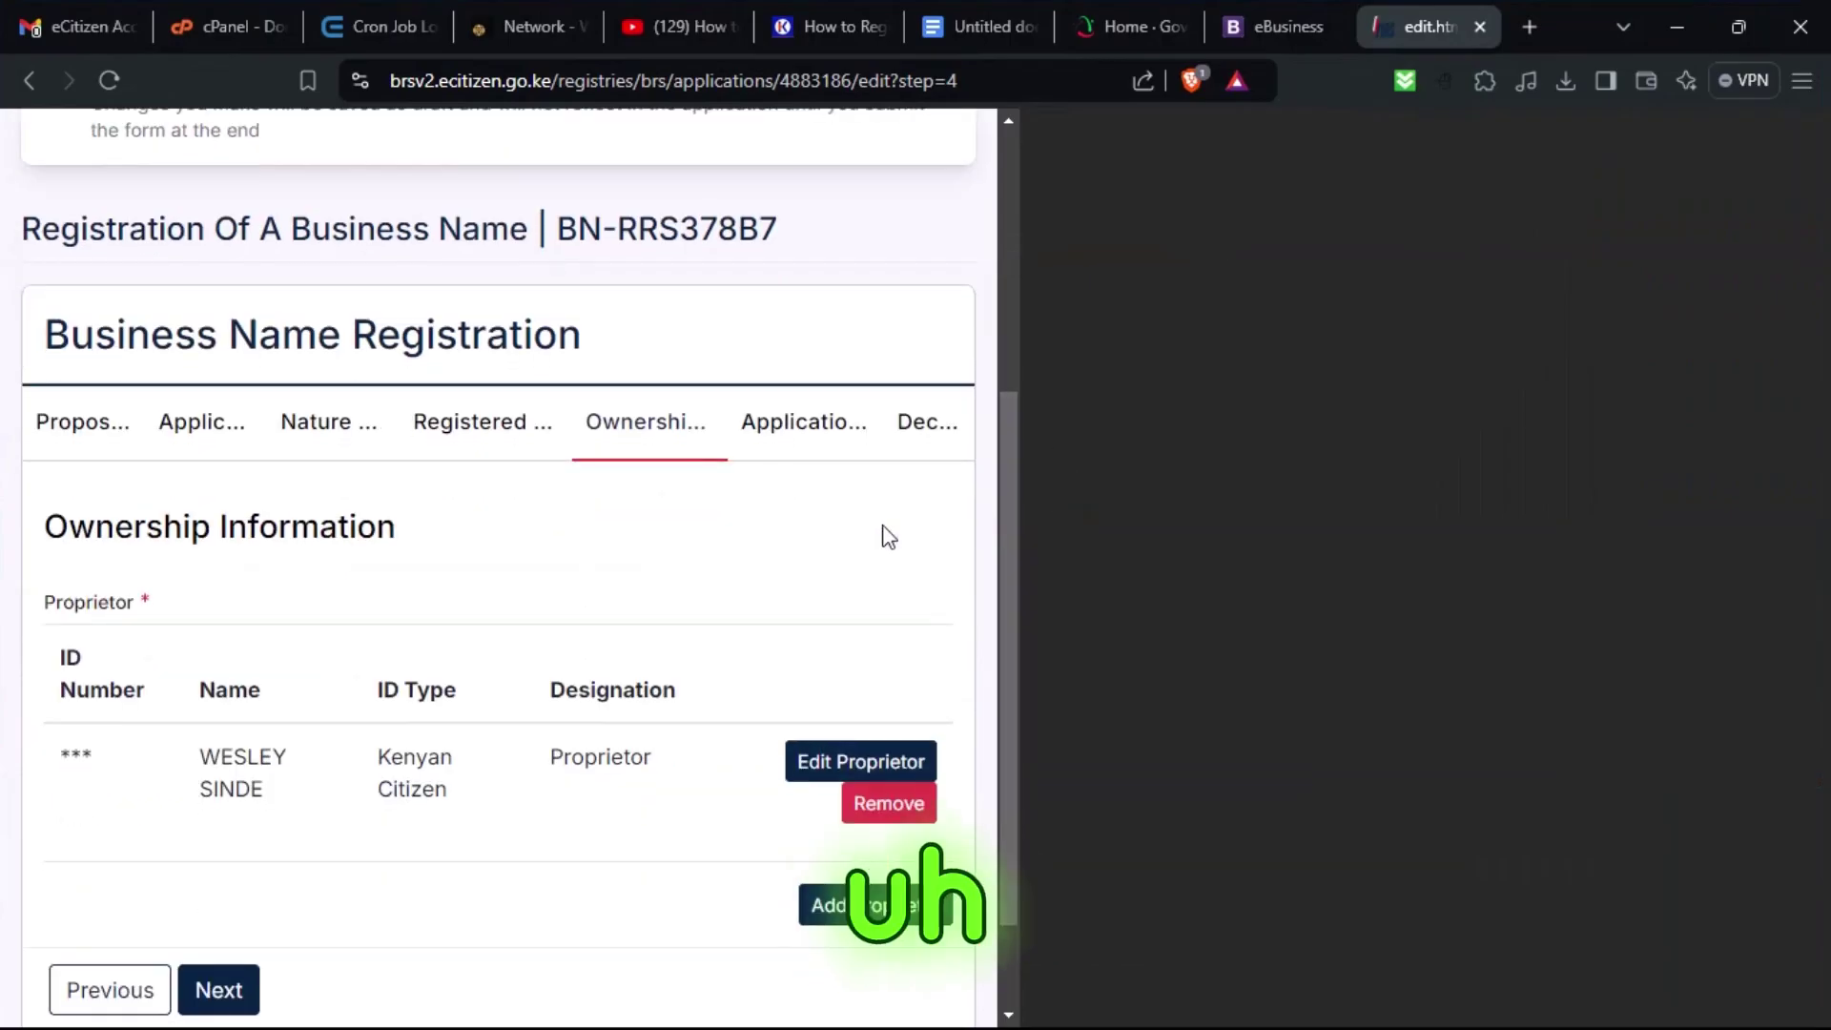
{"action": "left_click_drag", "start_coordinate": [72, 756], "coordinate": [112, 766]}
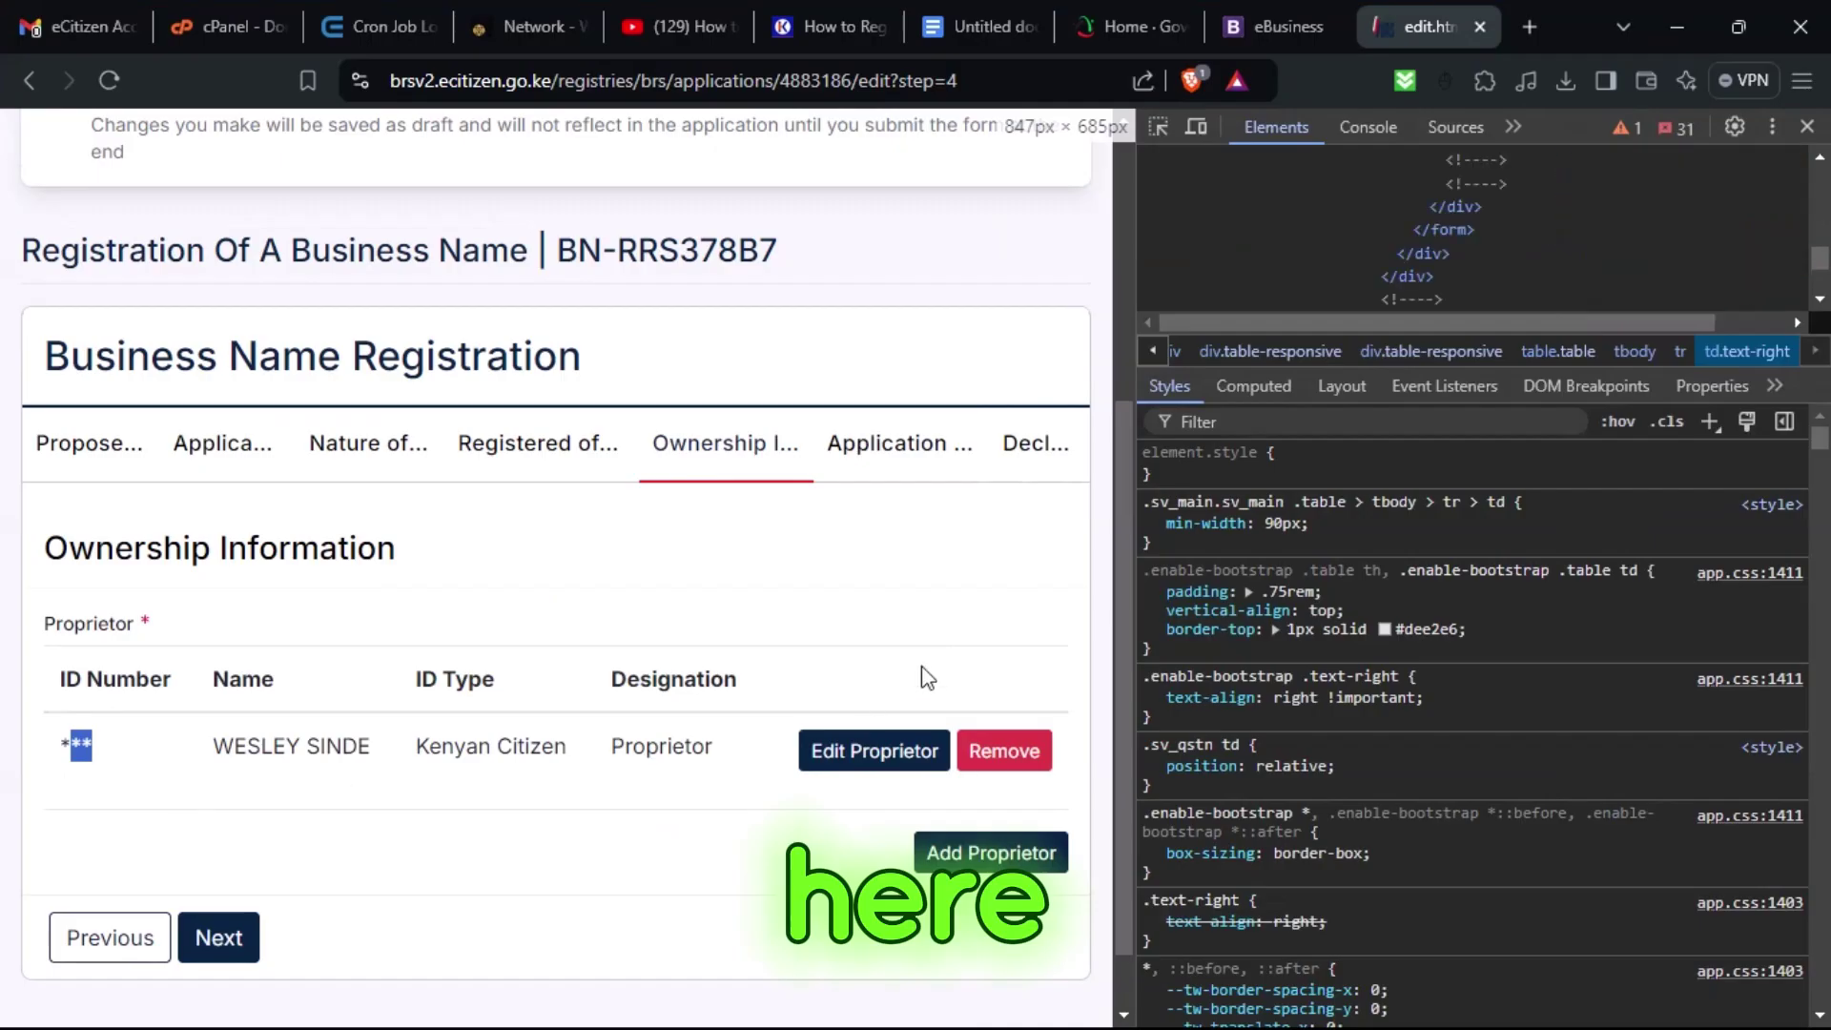
{"action": "left_click", "coordinate": [1808, 131]}
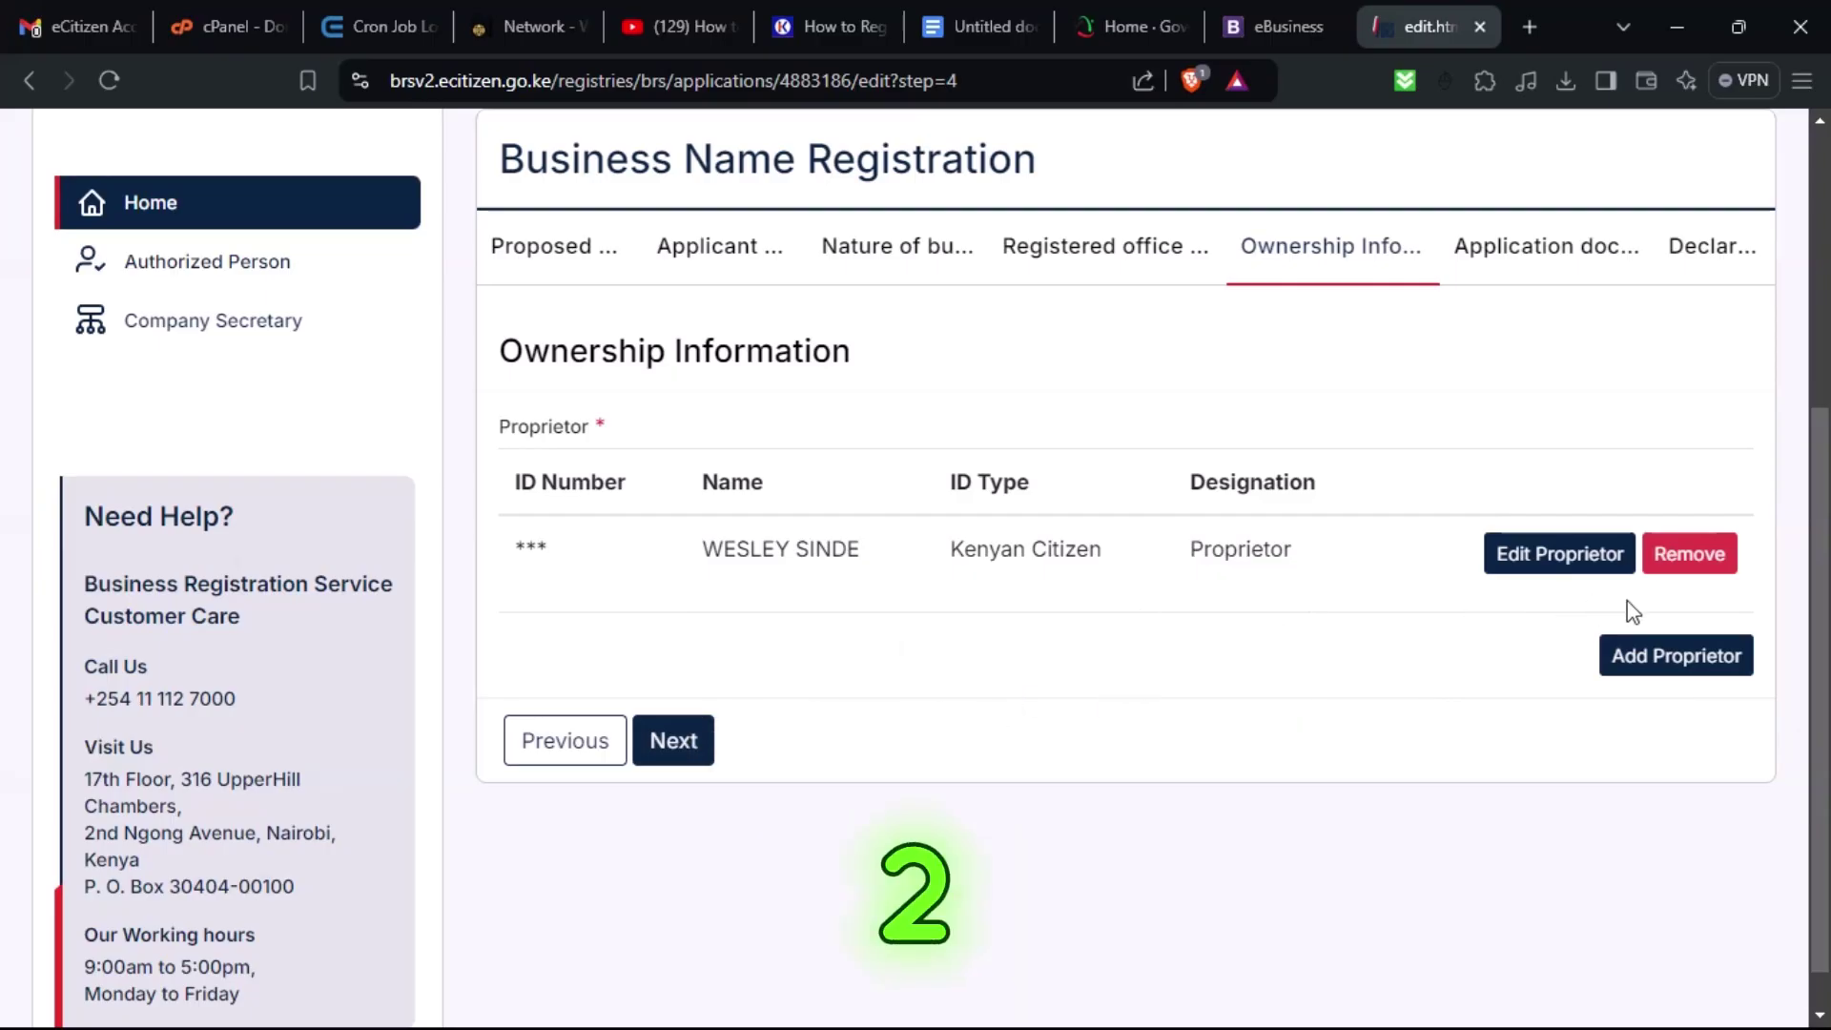
{"action": "left_click", "coordinate": [670, 747]}
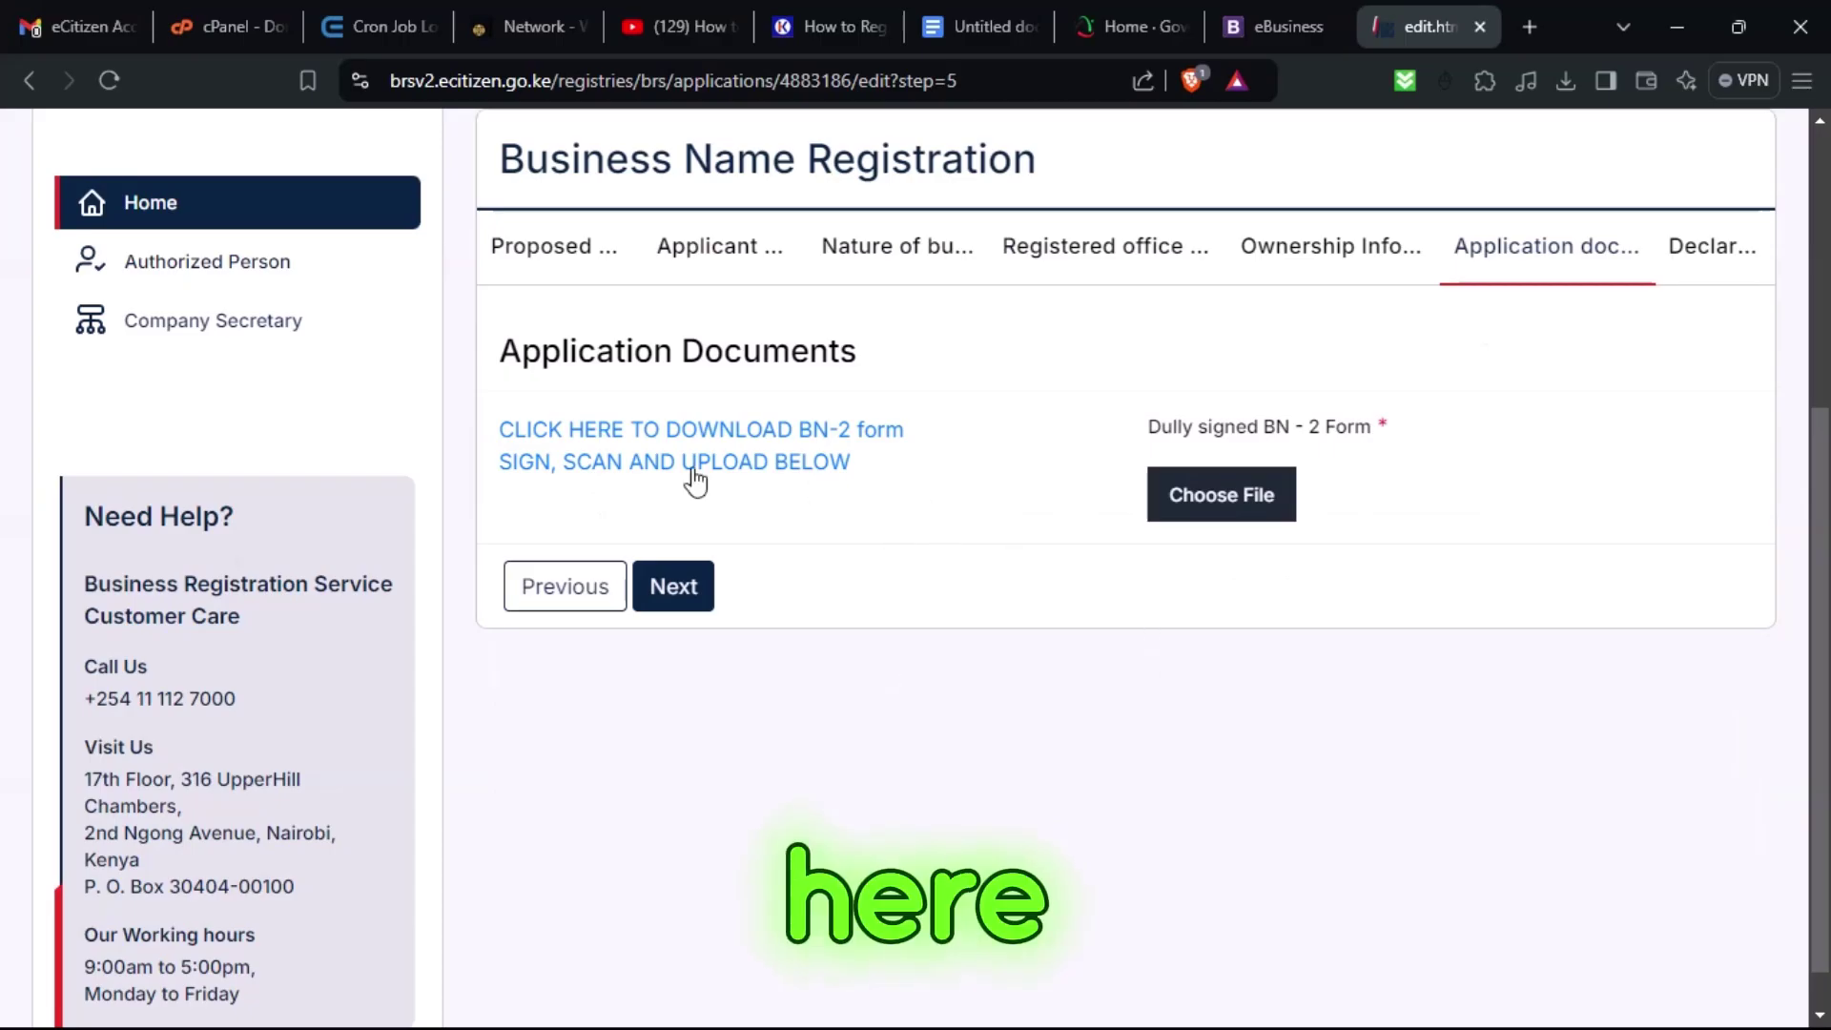
Download the BN-2 form, attach the signed BN-2 PDF, and continue to the Declaration step.
{"action": "left_click", "coordinate": [683, 468]}
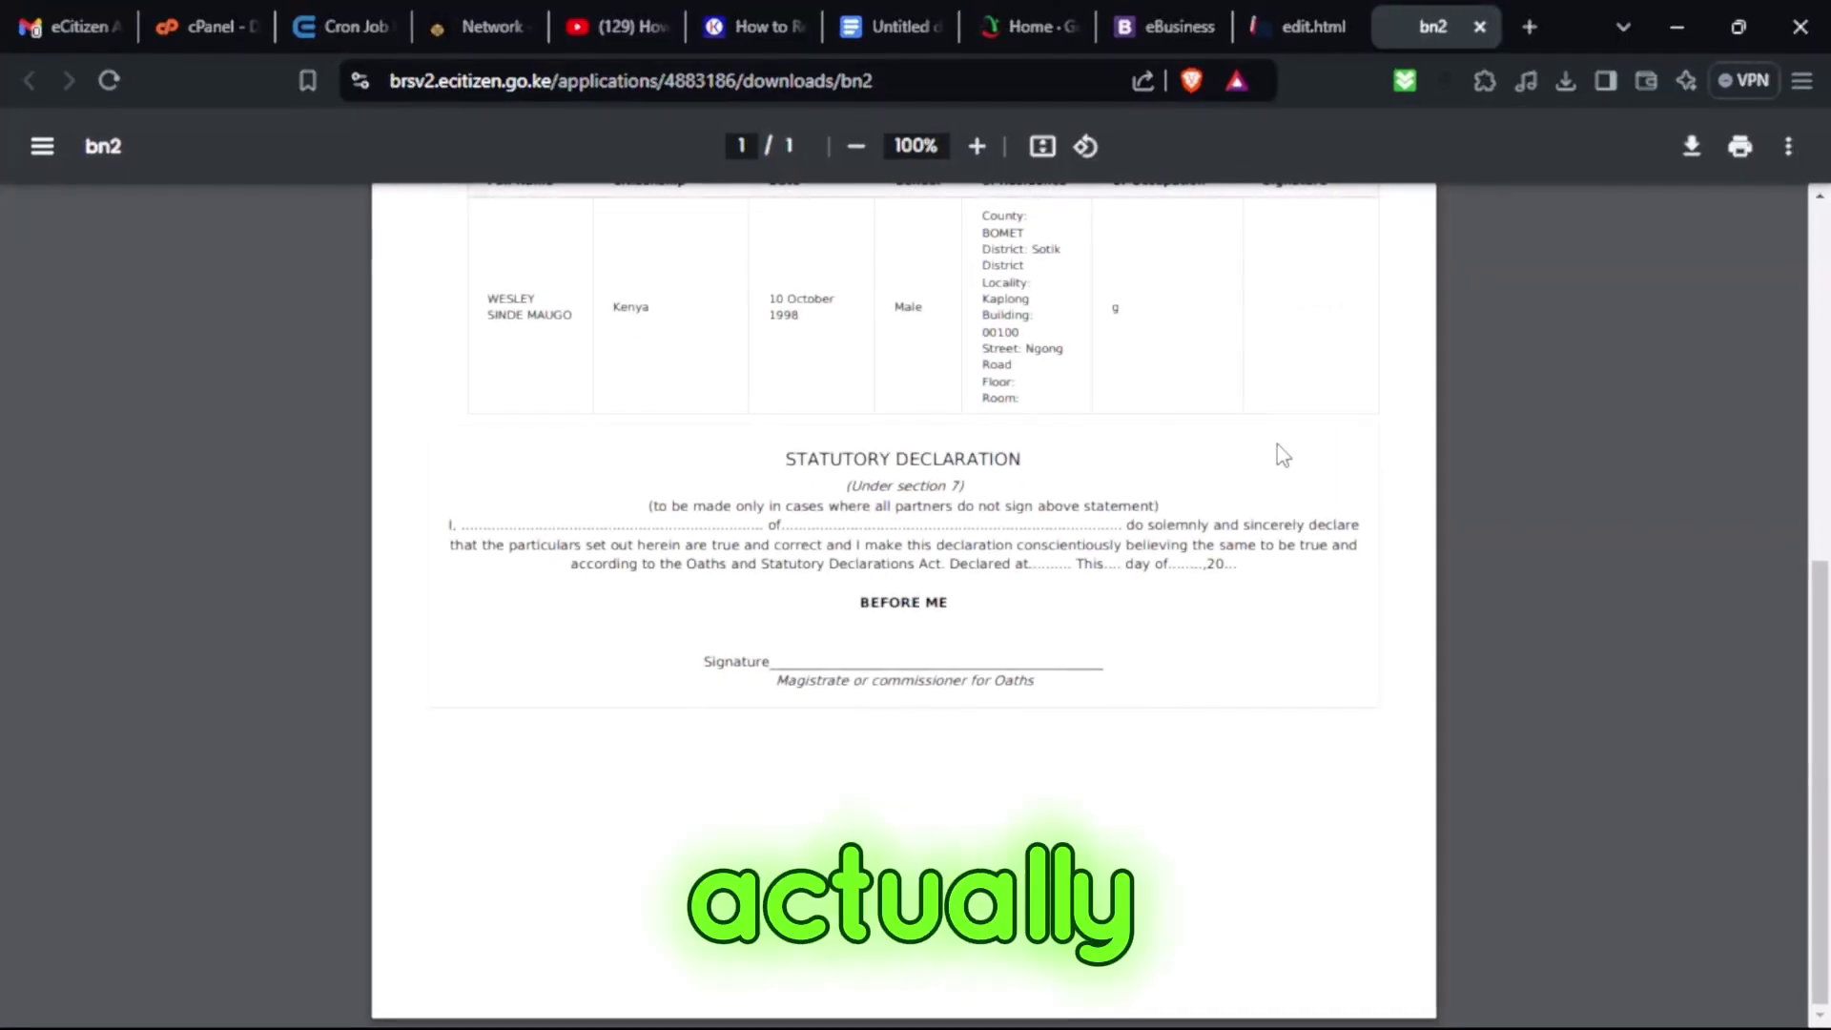
{"action": "left_click", "coordinate": [1326, 21]}
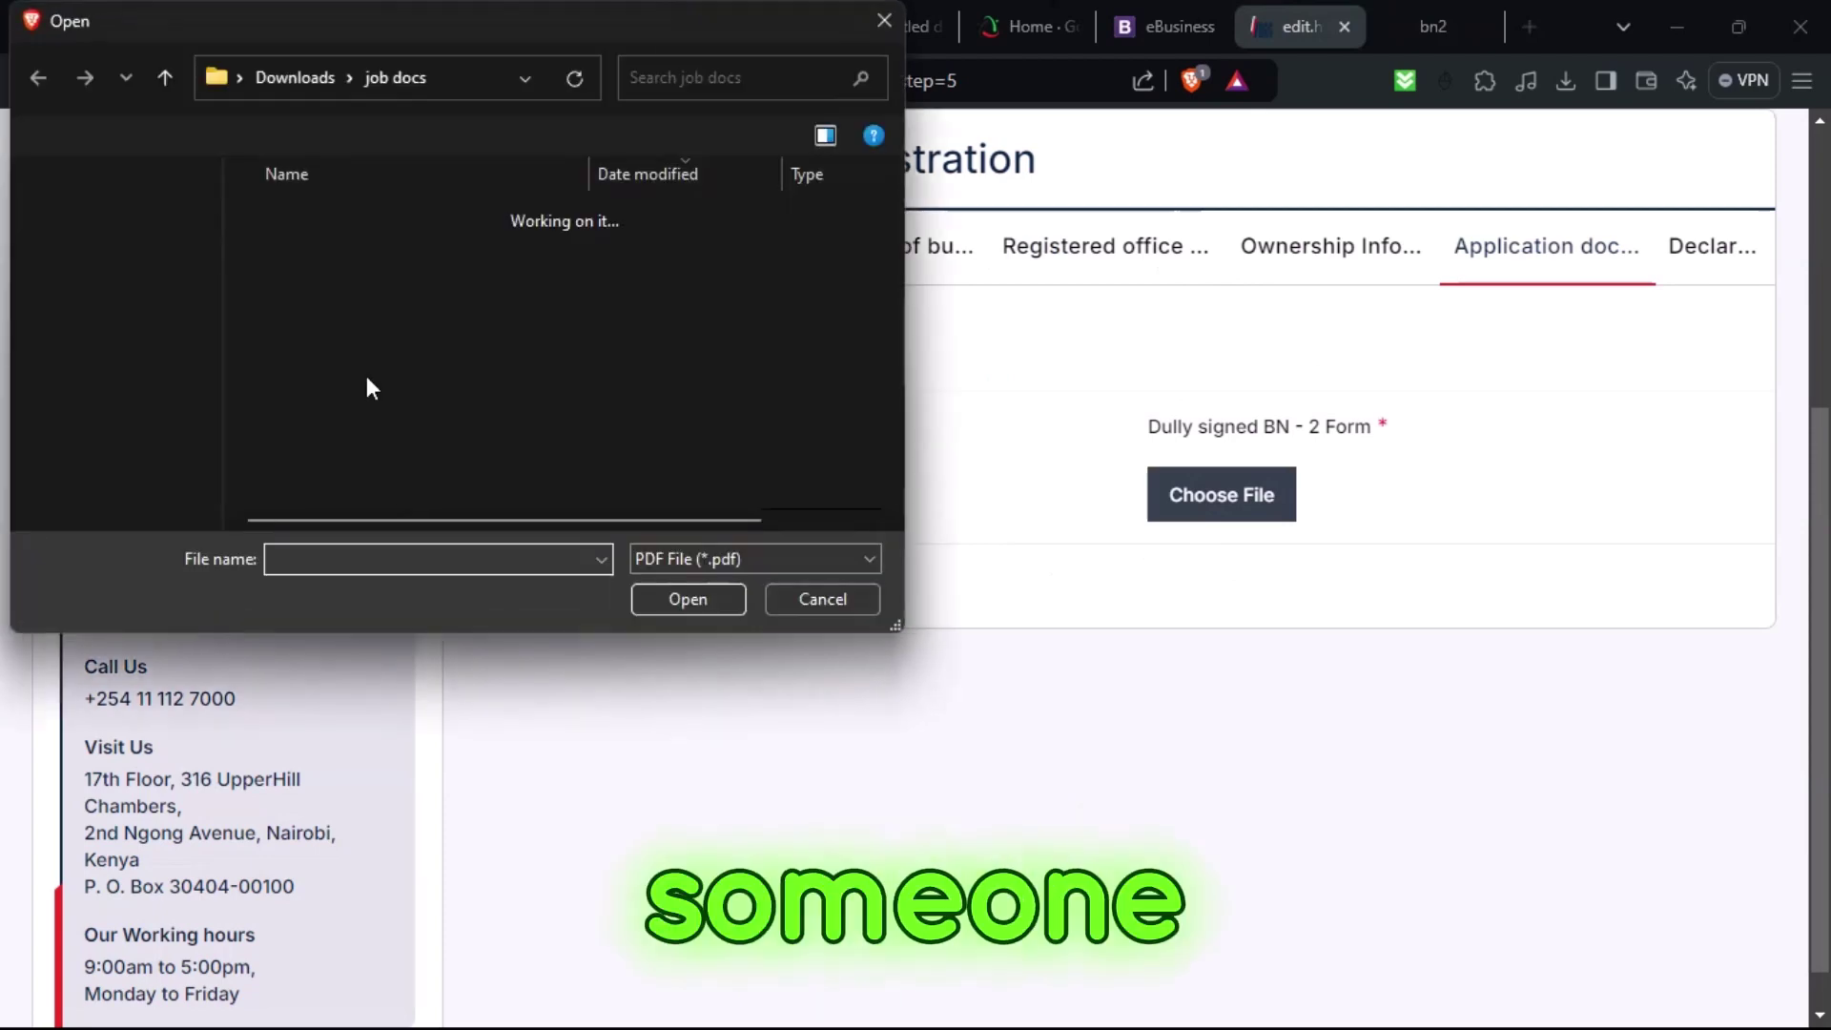
{"action": "left_click", "coordinate": [351, 290]}
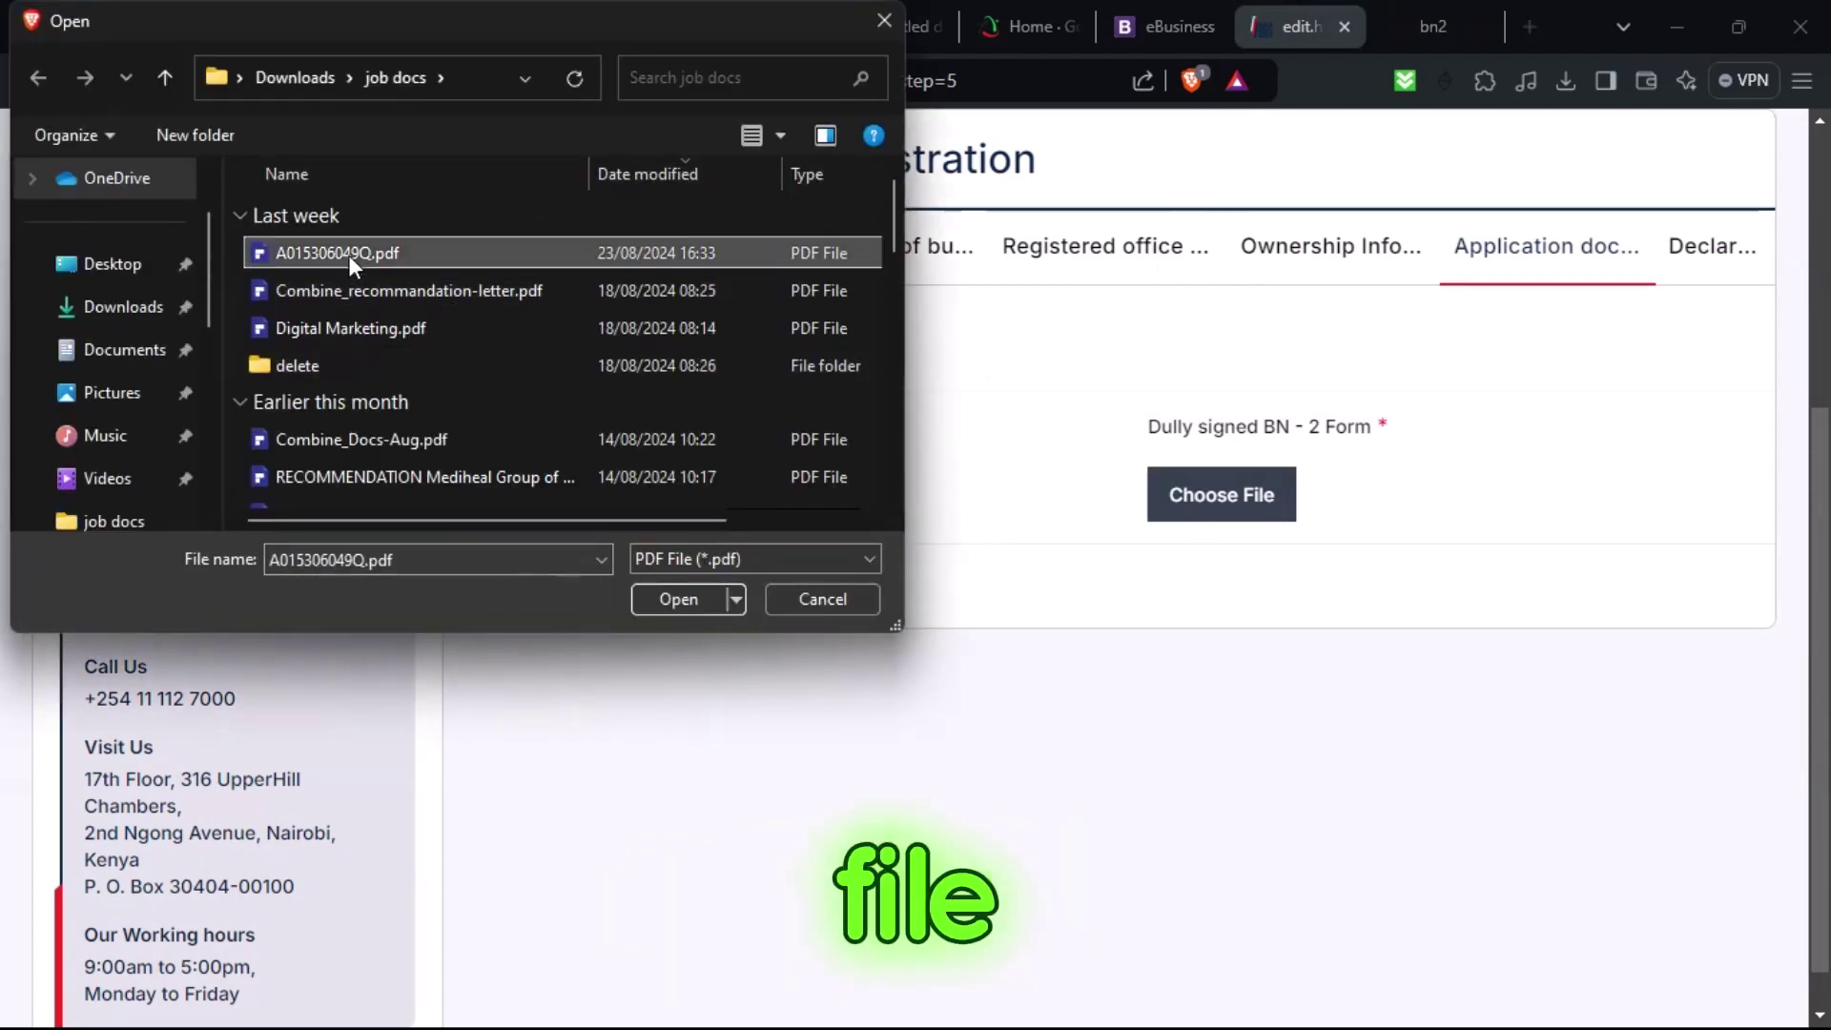
{"action": "double_click", "coordinate": [347, 253]}
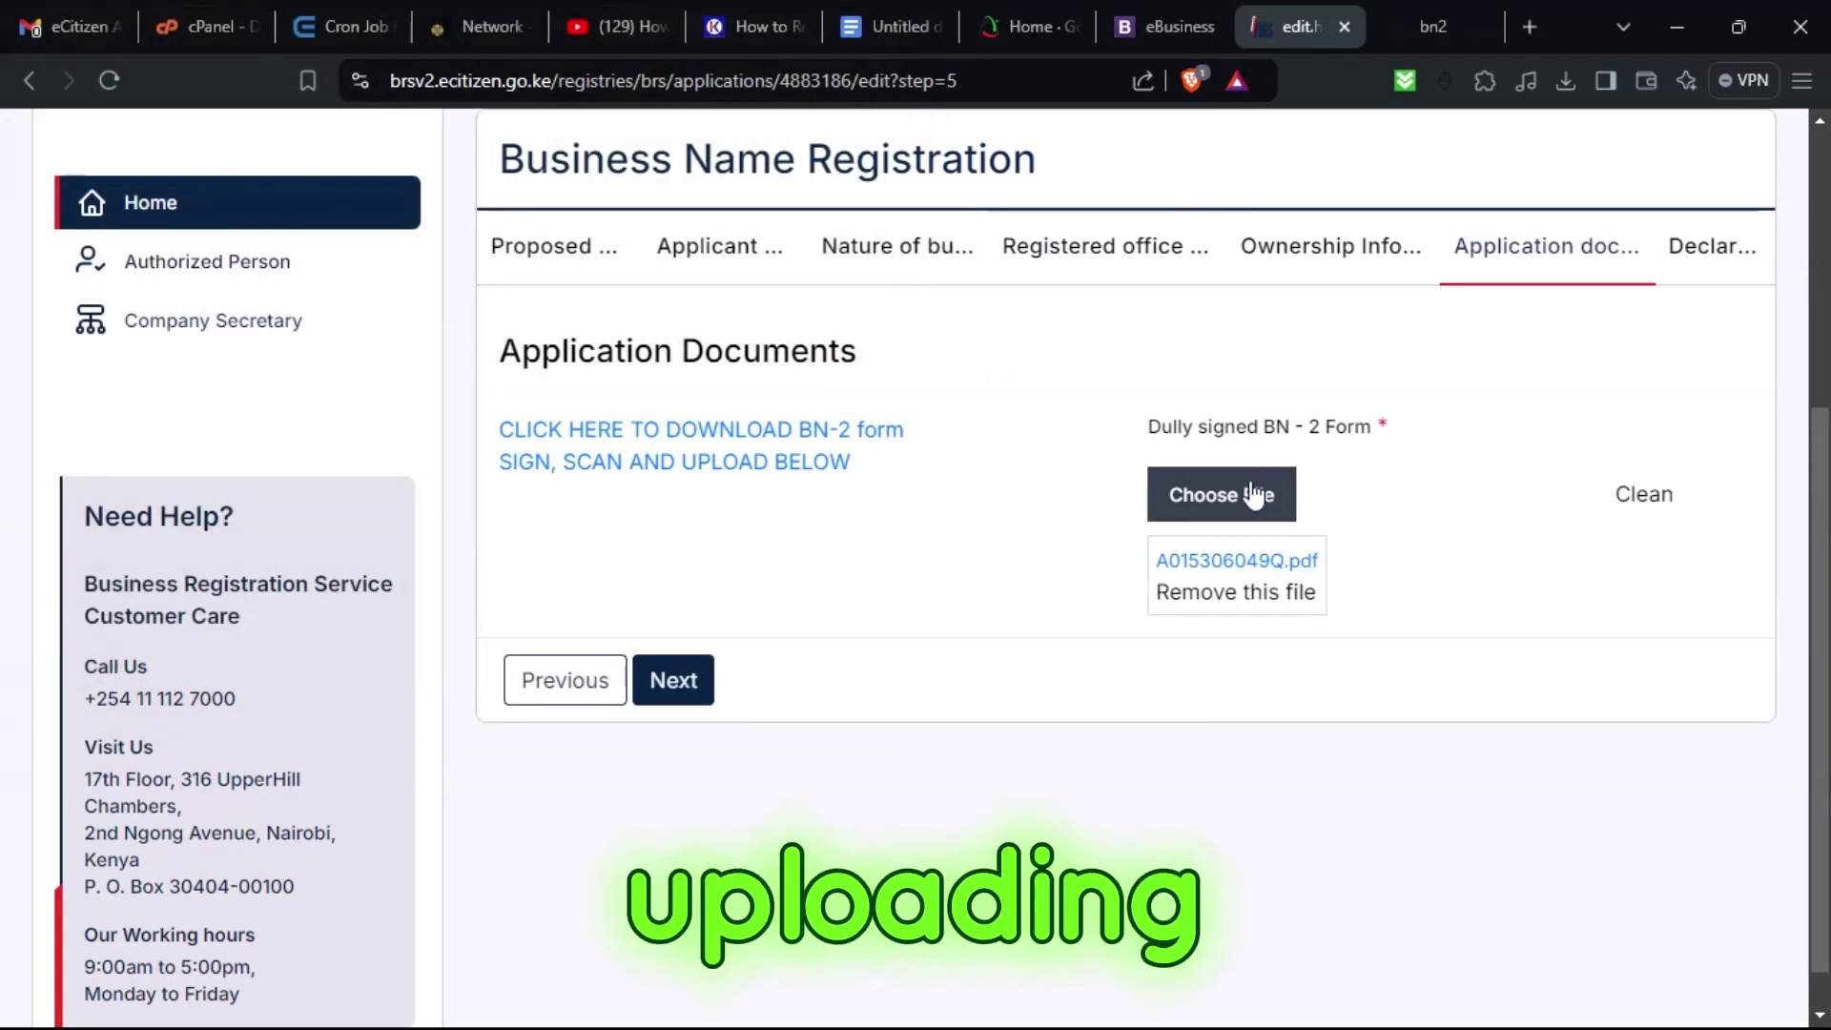
{"action": "left_click", "coordinate": [674, 681]}
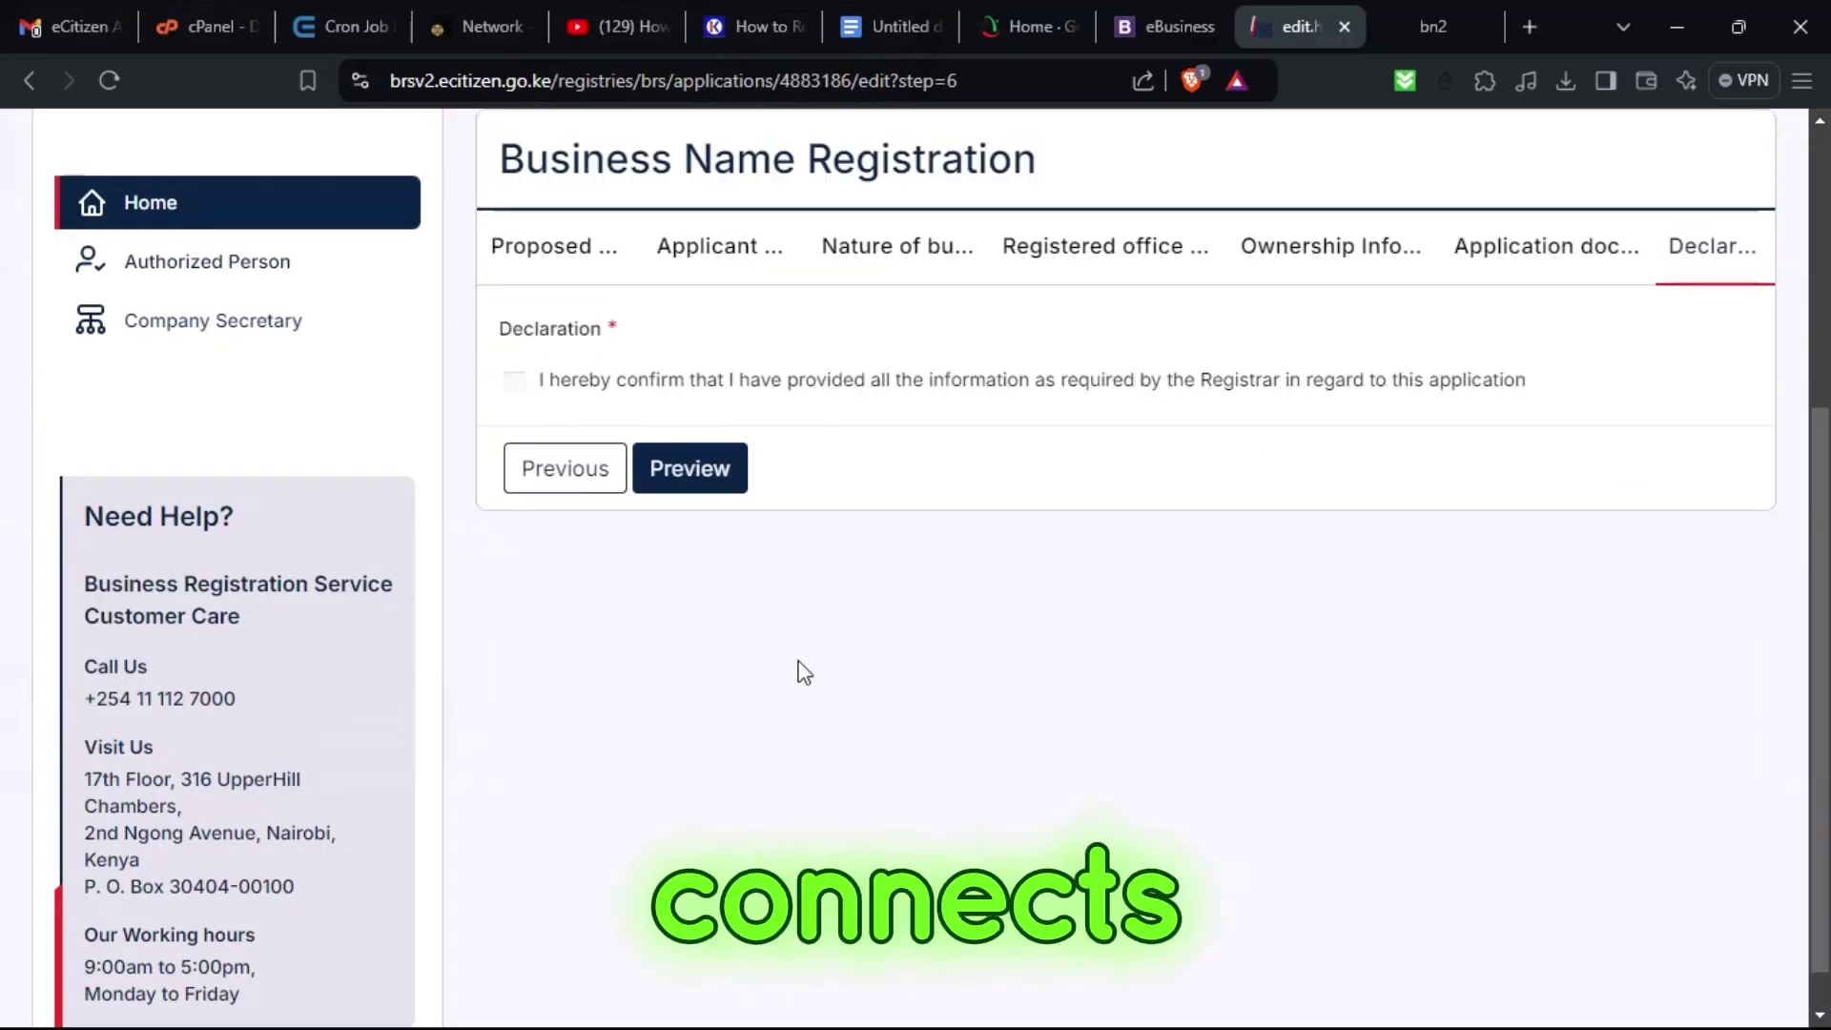
Tick the information declaration and preview the full application with its proposed business names.
{"action": "left_click", "coordinate": [515, 382]}
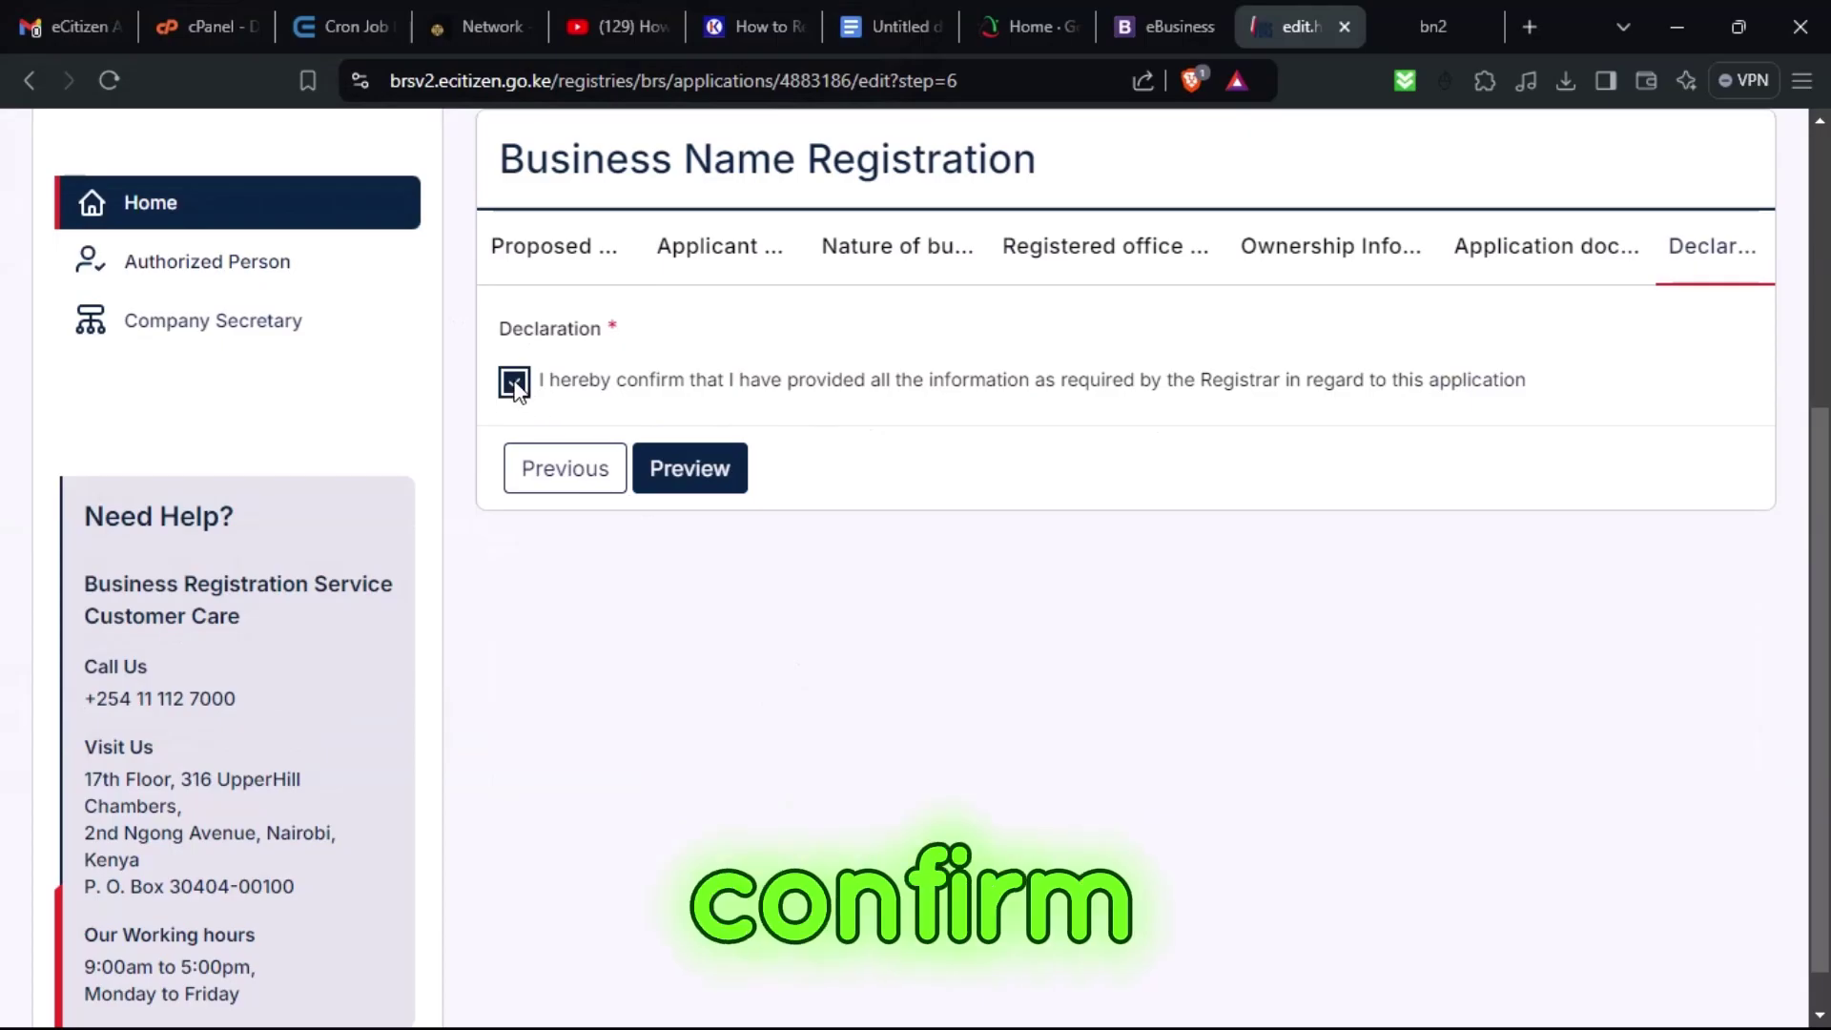
{"action": "left_click", "coordinate": [719, 487]}
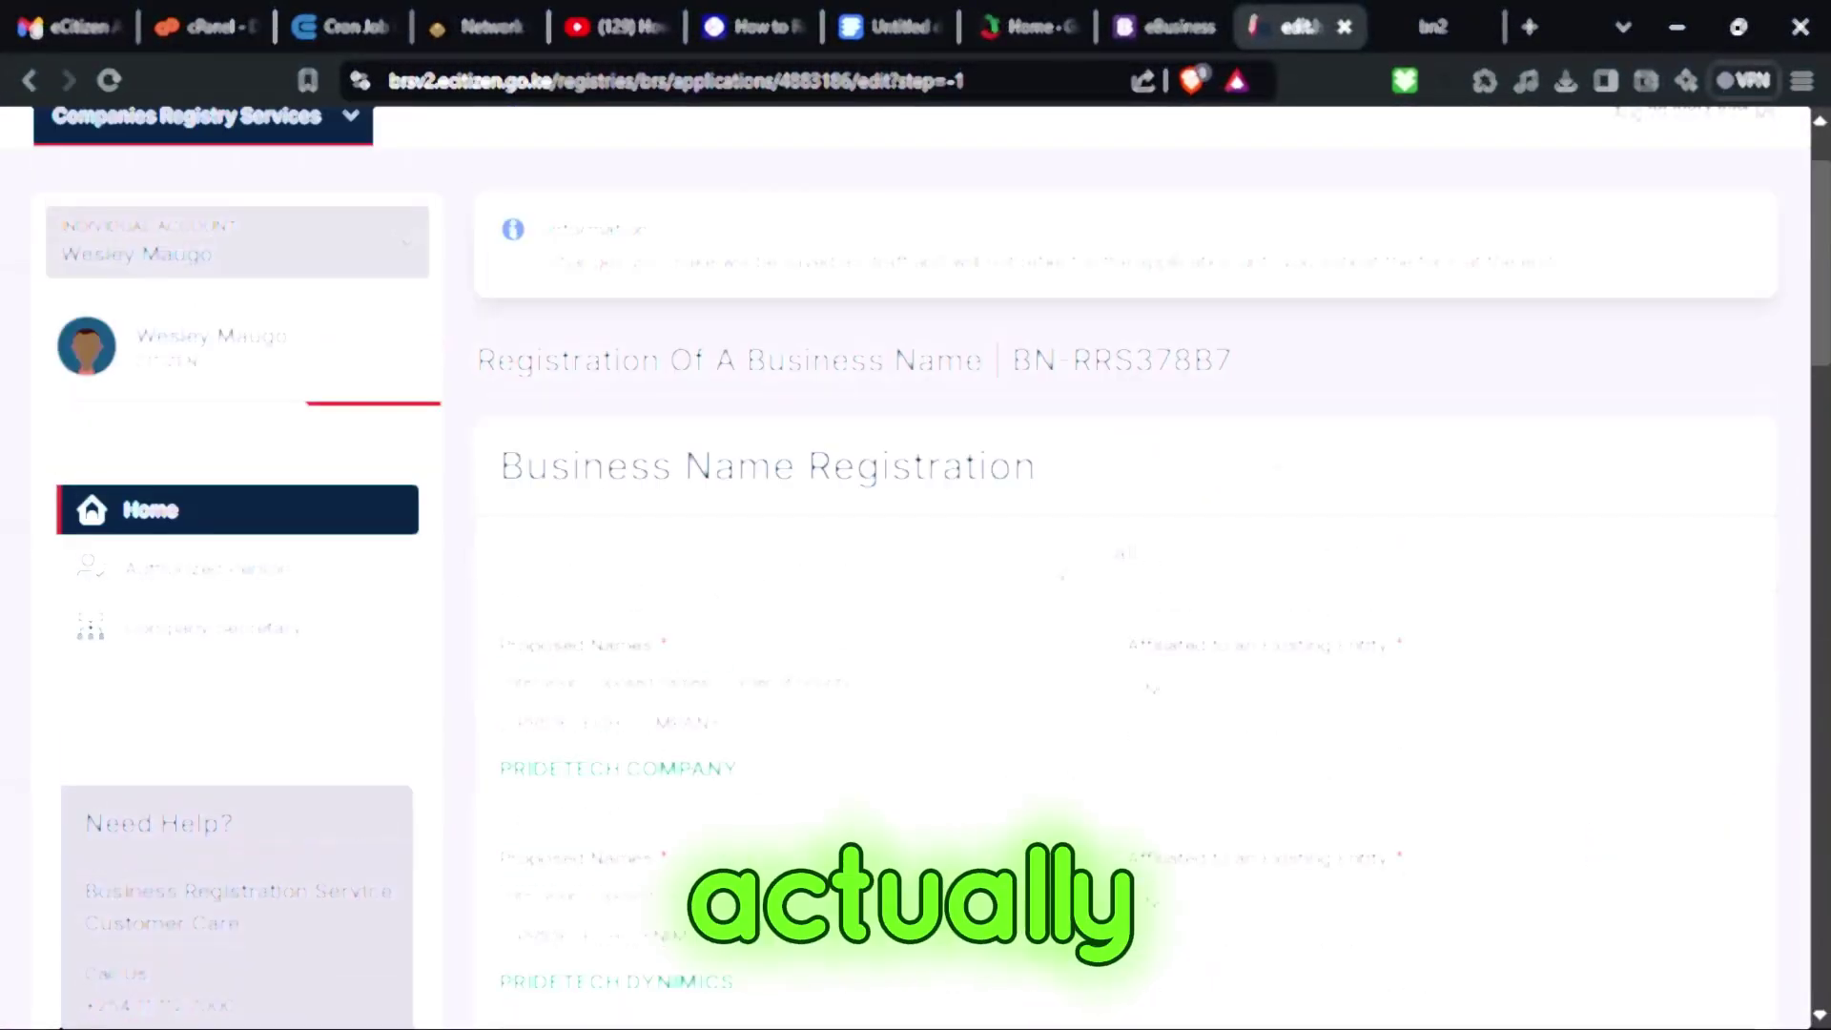
{"action": "scroll", "coordinate": [1062, 572], "scroll_direction": "up", "scroll_amount": 2}
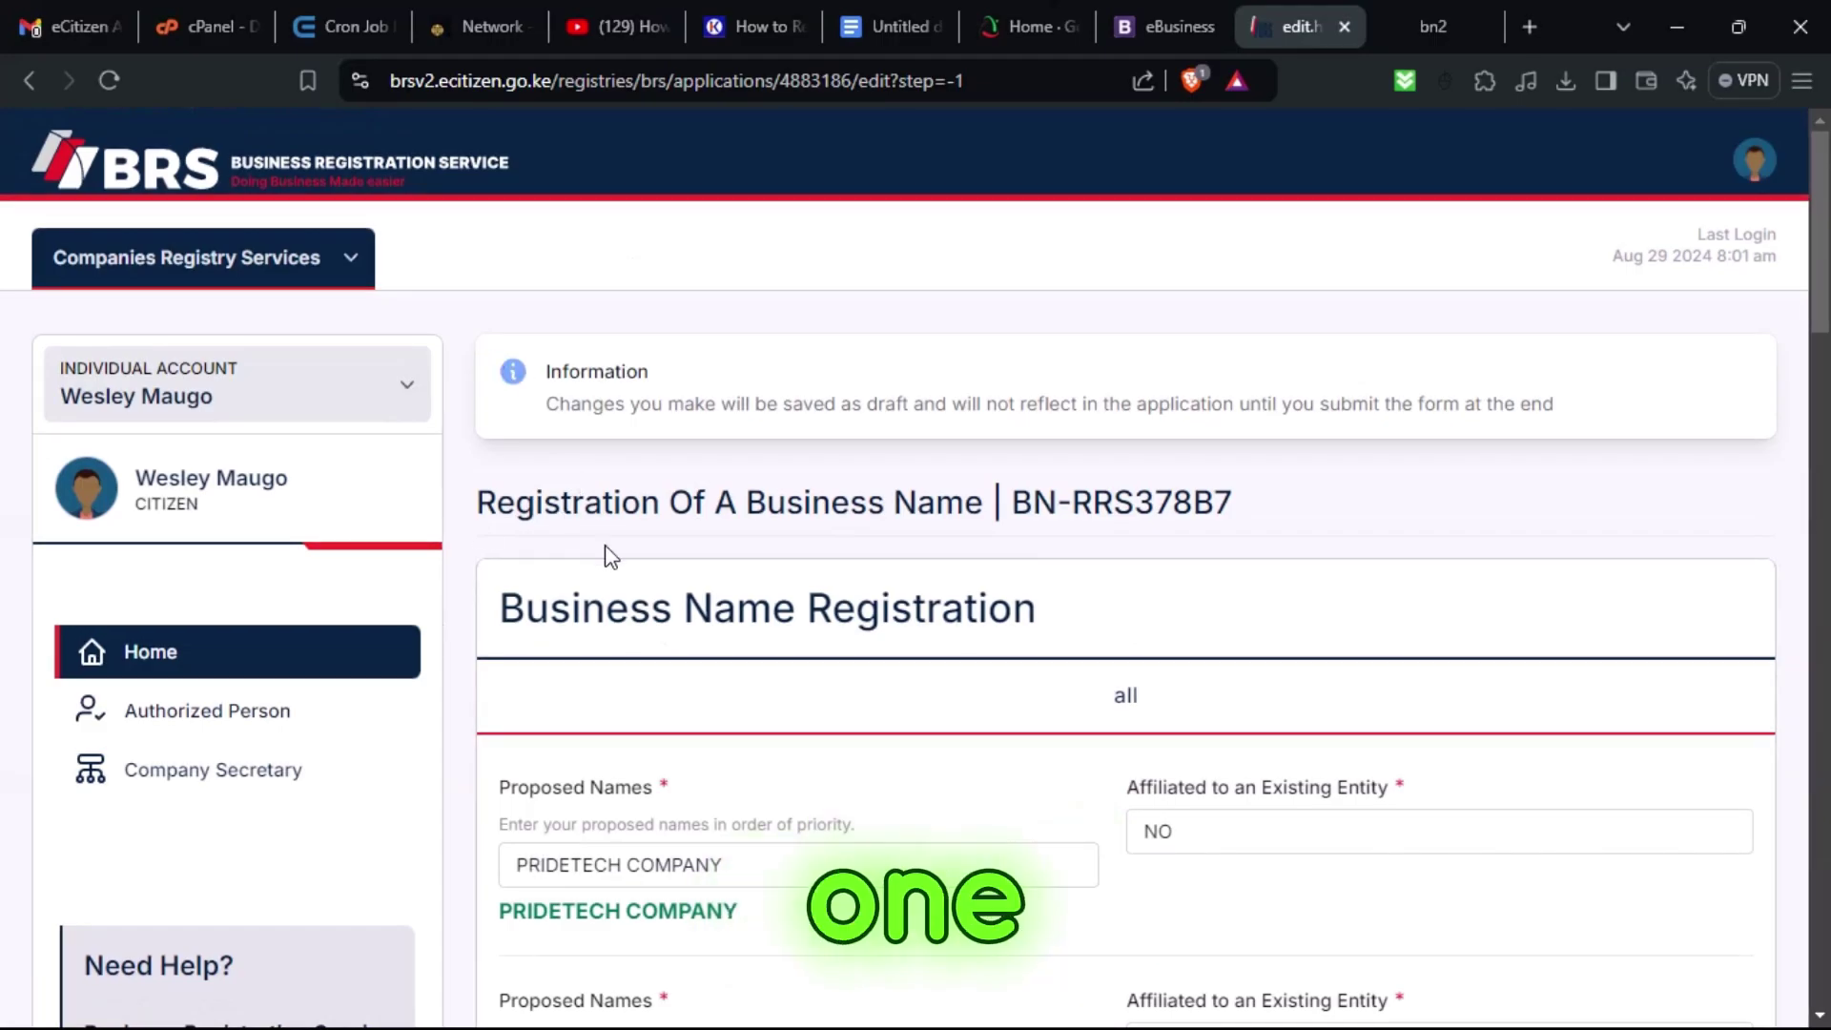